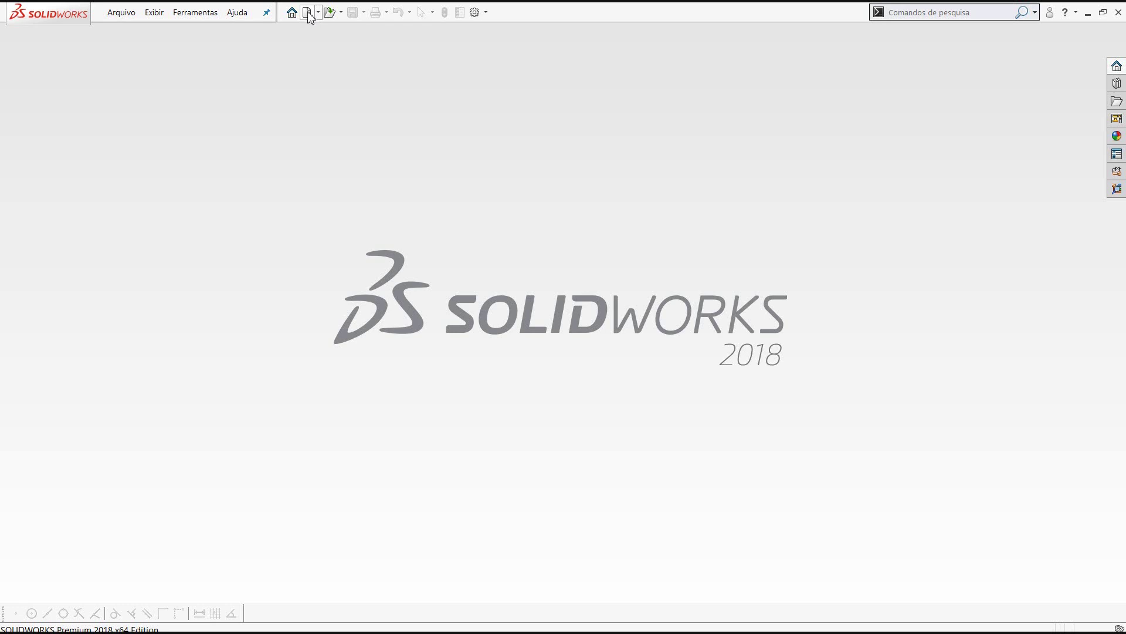
Step: Create a new blank Part (Peça) document
{"action": "left_click", "coordinate": [307, 12]}
{"action": "left_click", "coordinate": [402, 213]}
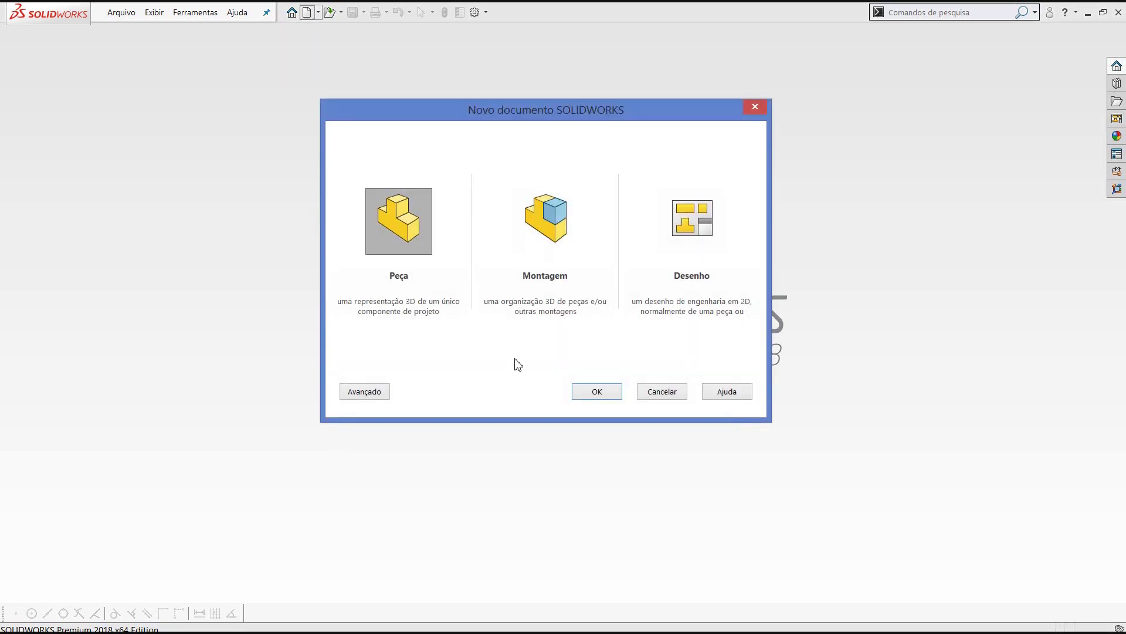
{"action": "left_click", "coordinate": [594, 398]}
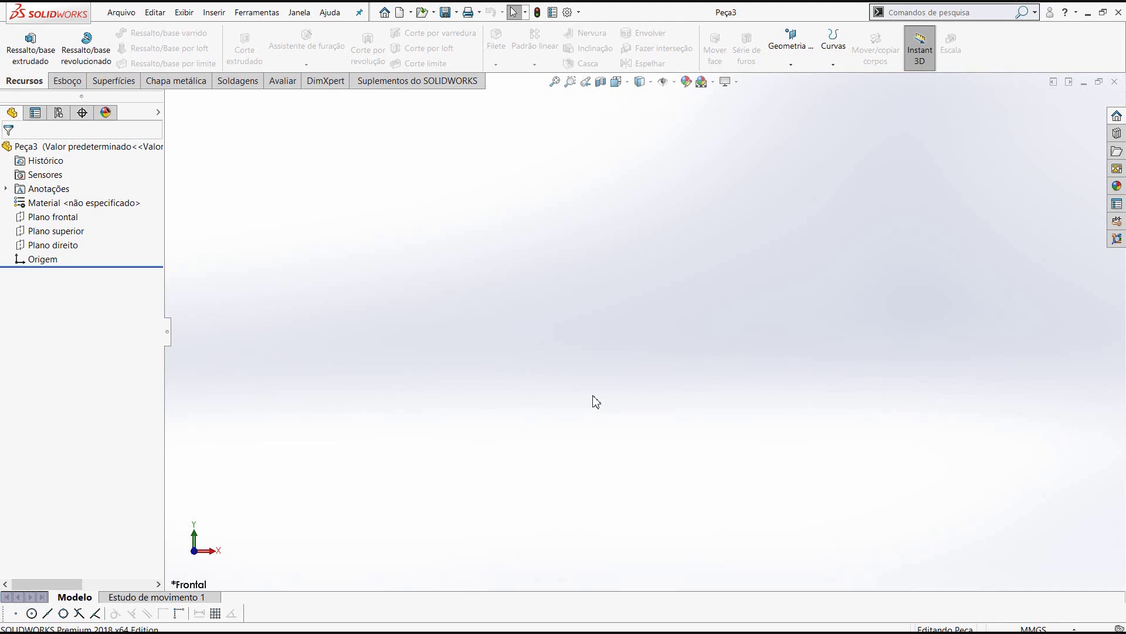
Step: Draw a center rectangle from the origin on the Top plane, viewed from above
{"action": "left_click", "coordinate": [55, 230]}
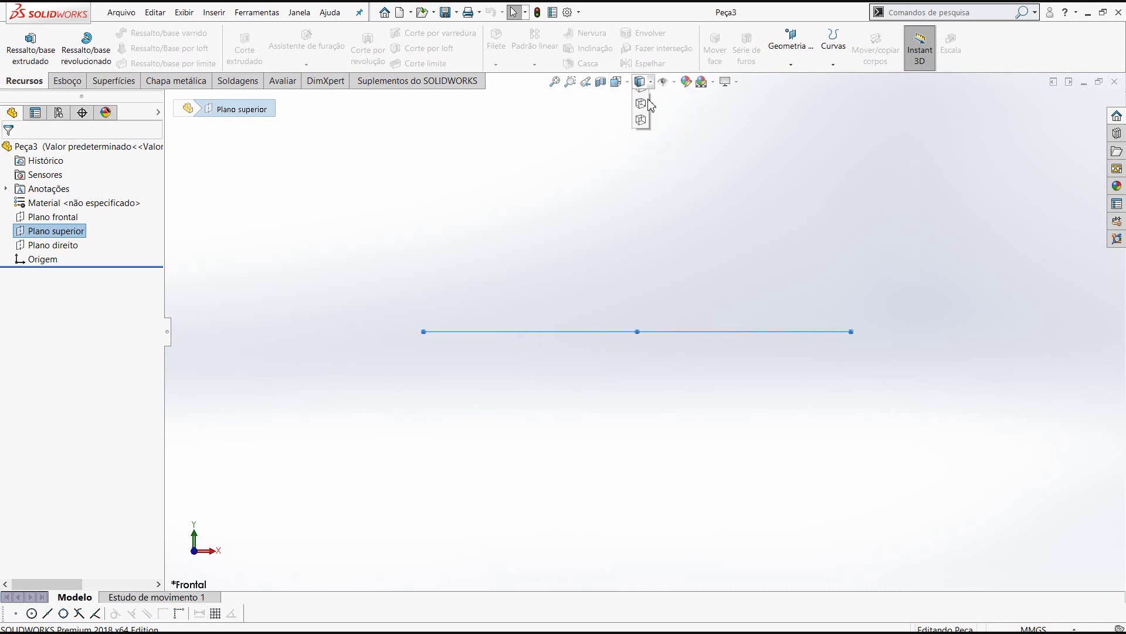
{"action": "left_click", "coordinate": [616, 82]}
{"action": "left_click", "coordinate": [683, 149]}
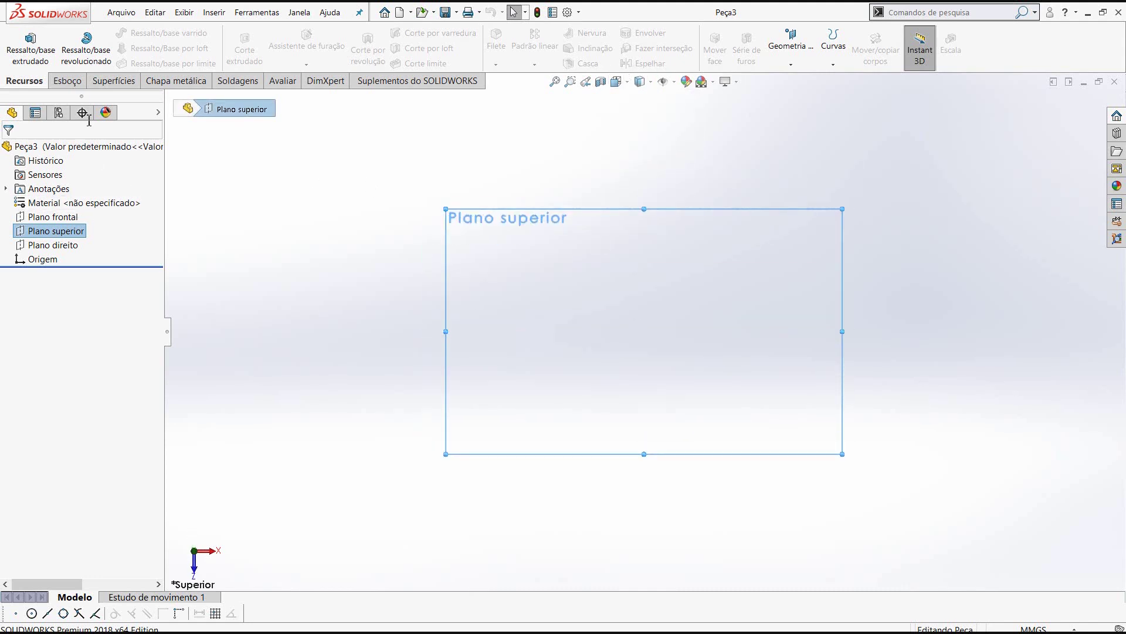
{"action": "left_click", "coordinate": [86, 82]}
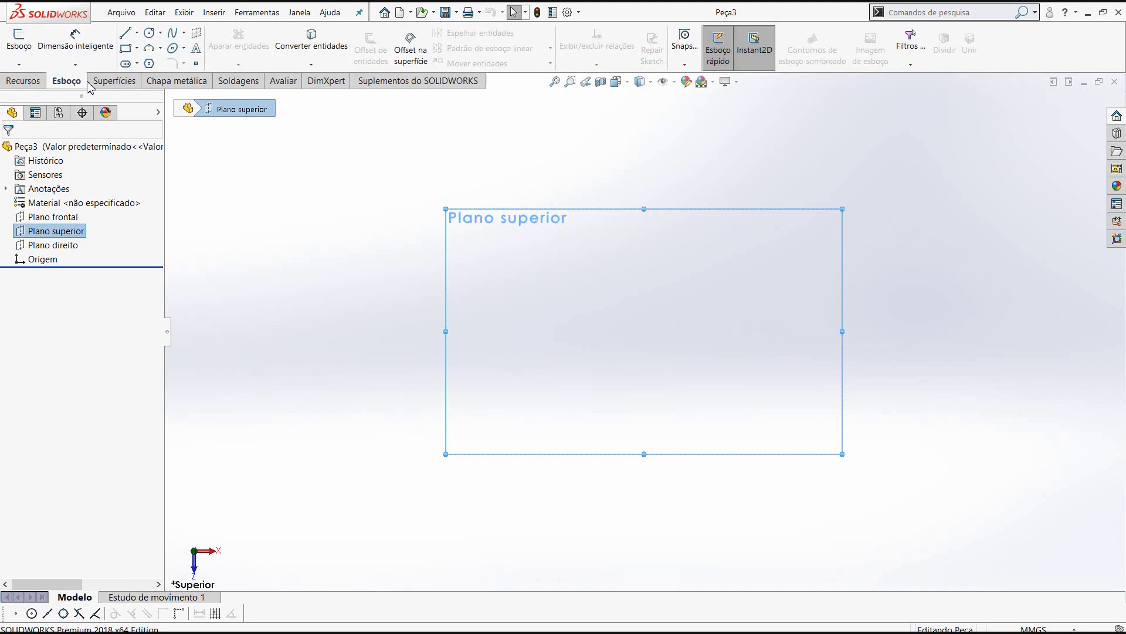
{"action": "left_click", "coordinate": [137, 49]}
{"action": "left_click", "coordinate": [131, 79]}
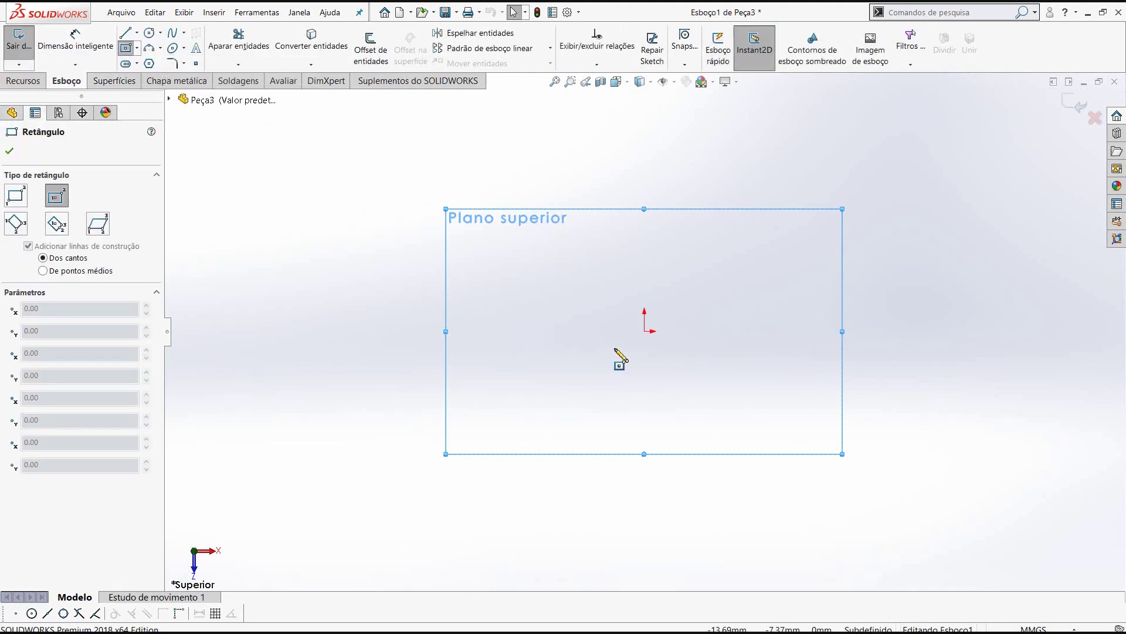
{"action": "left_click", "coordinate": [644, 332]}
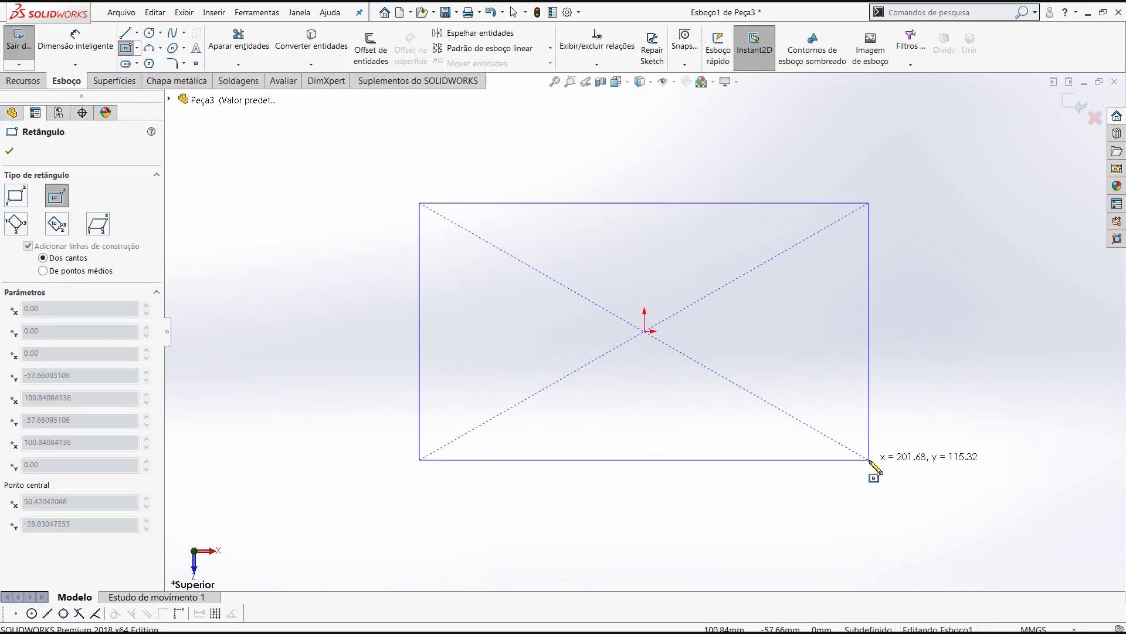
{"action": "left_click", "coordinate": [869, 460]}
{"action": "left_click", "coordinate": [9, 152]}
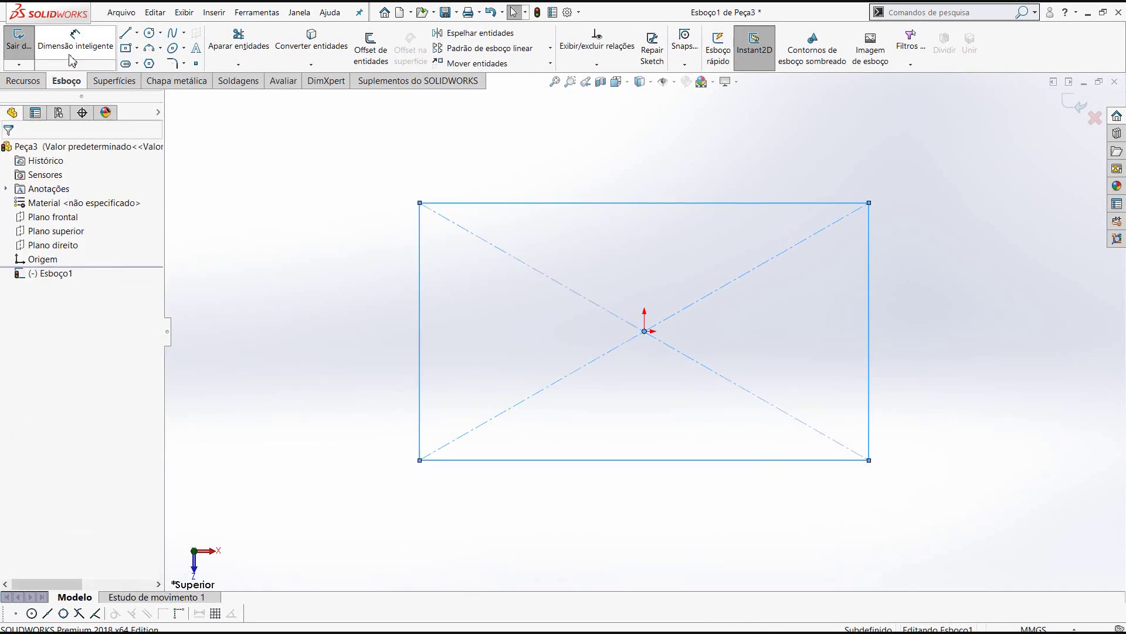
Step: Dimension the rectangle 200 mm wide and 200 mm high, correcting an initial 120
{"action": "left_click", "coordinate": [75, 40]}
{"action": "left_click", "coordinate": [534, 203]}
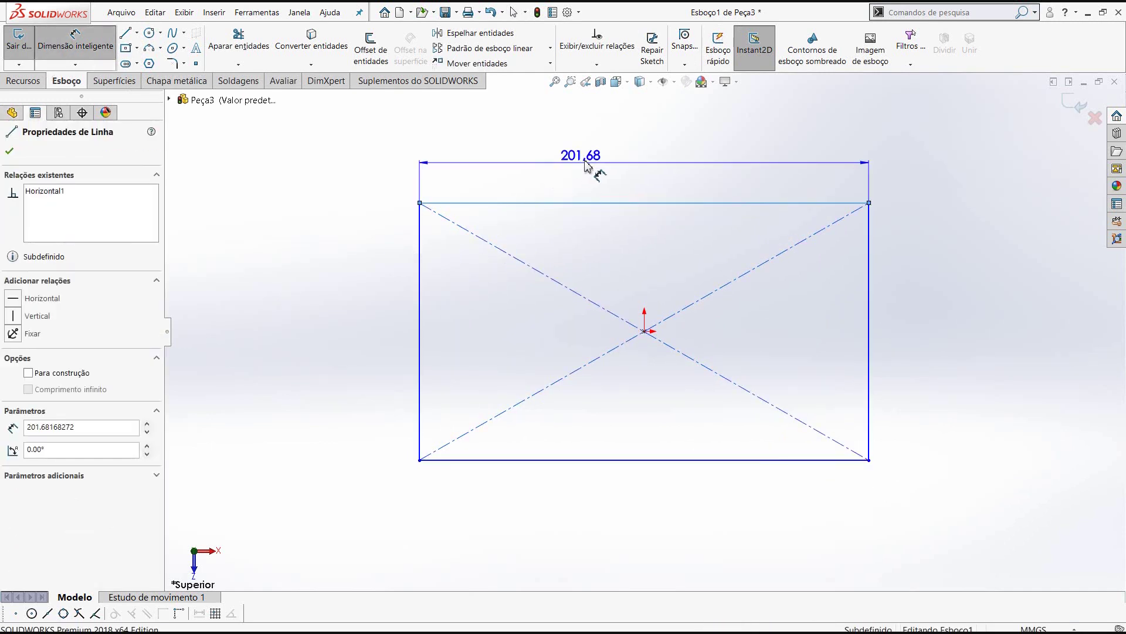
{"action": "left_click", "coordinate": [626, 150]}
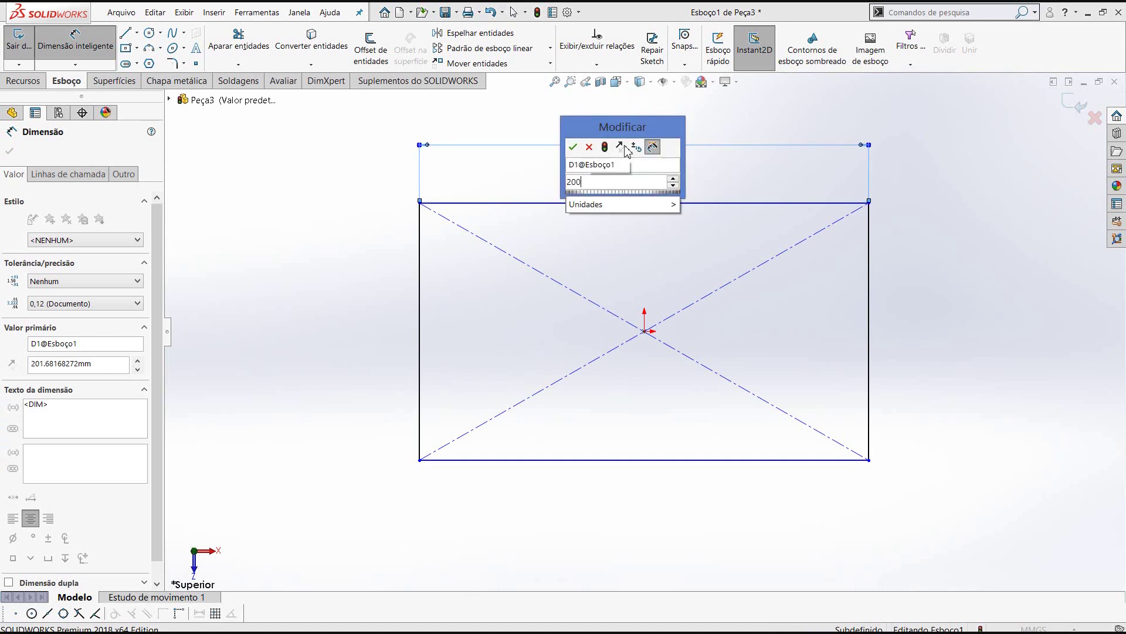
{"action": "type", "text": "200"}
{"action": "key", "text": "Return"}
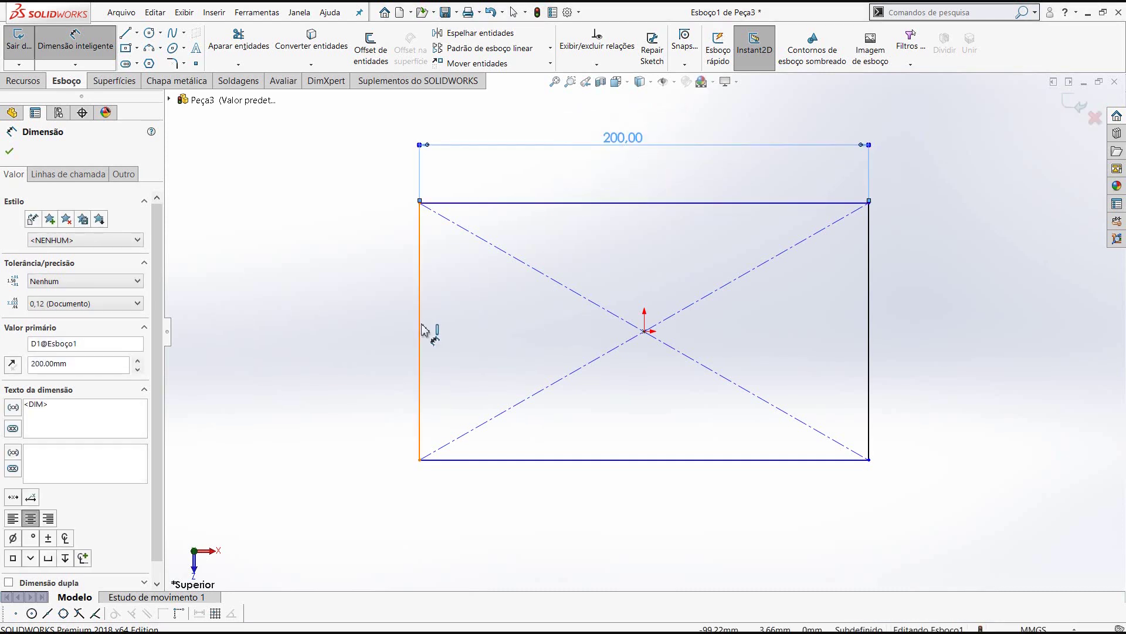
{"action": "left_click", "coordinate": [420, 326]}
{"action": "left_click", "coordinate": [369, 340]}
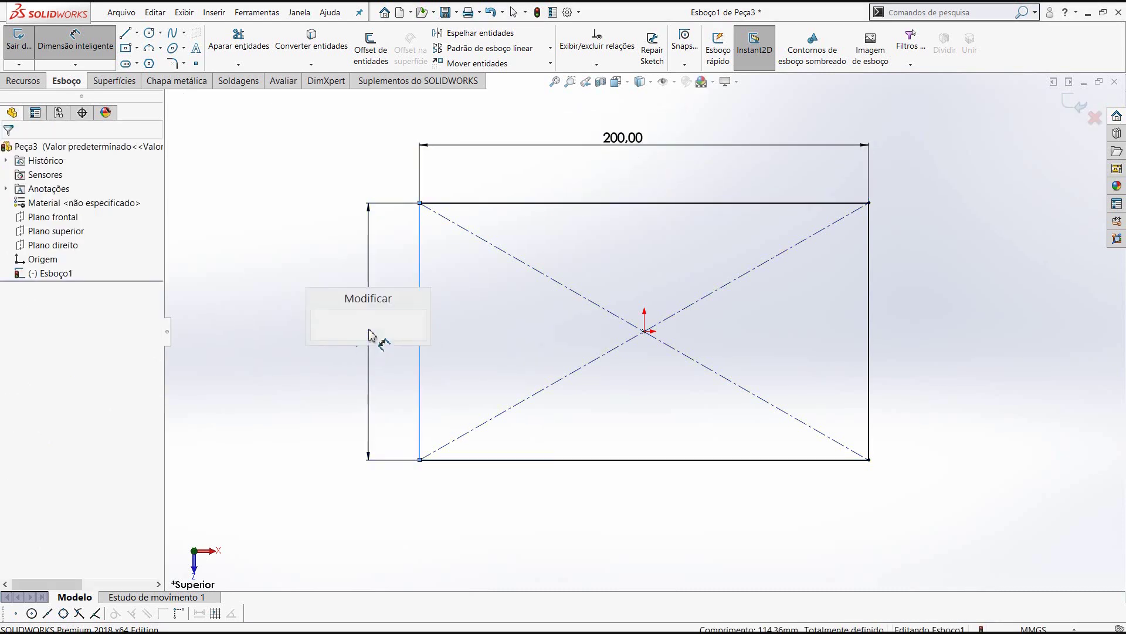
{"action": "type", "text": "120"}
{"action": "key", "text": "Return"}
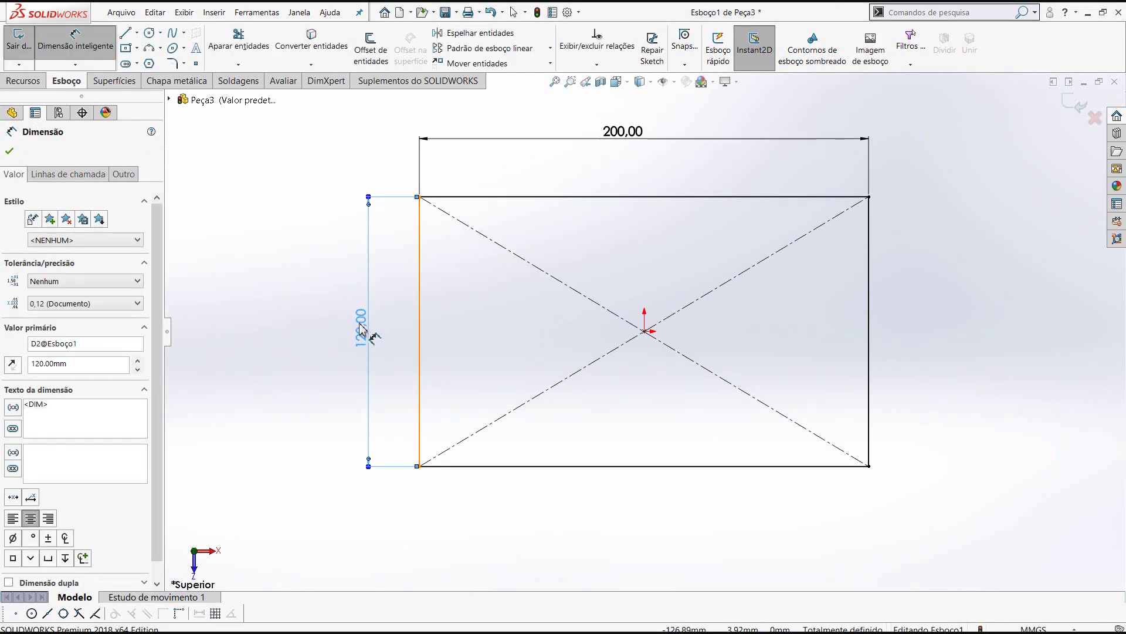
{"action": "double_click", "coordinate": [362, 326]}
{"action": "type", "text": "200"}
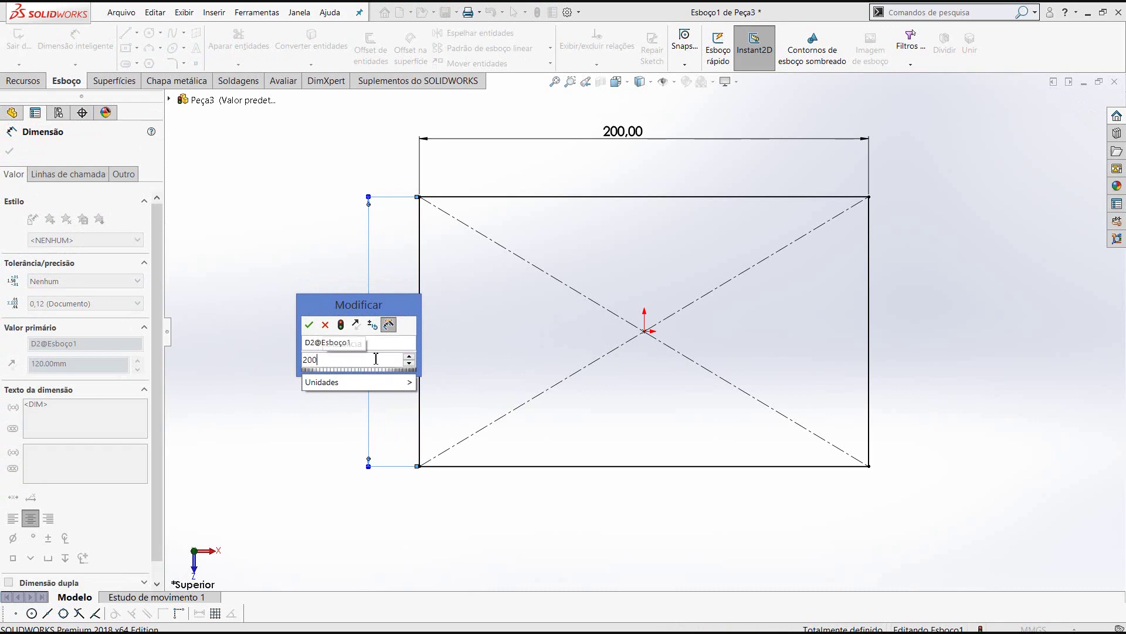
{"action": "key", "text": "Return"}
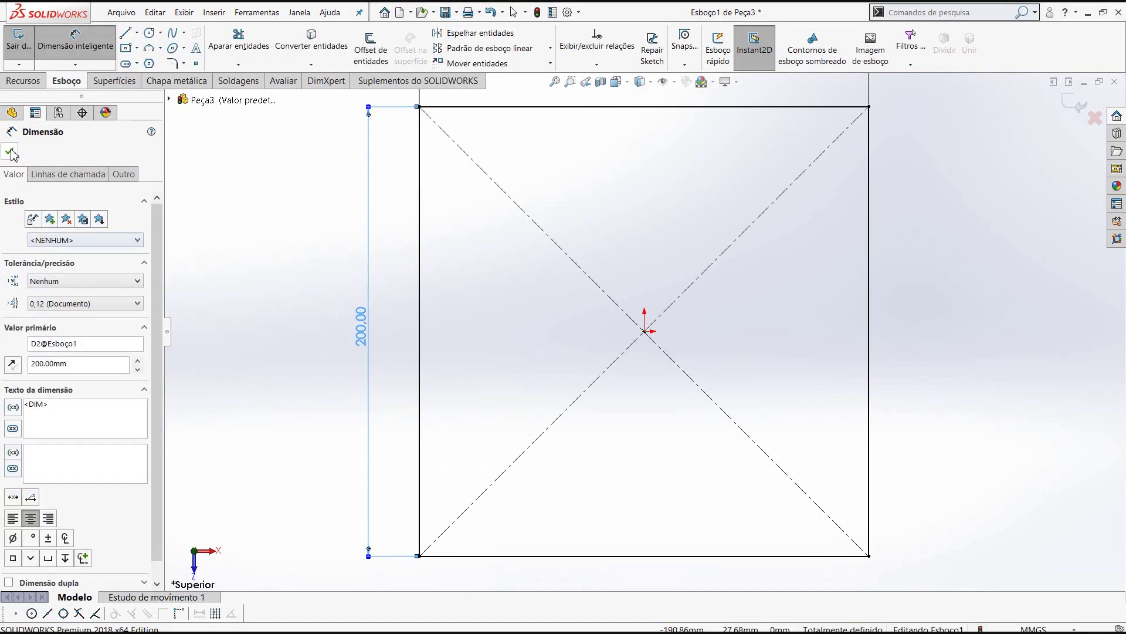
{"action": "key", "text": "Escape"}
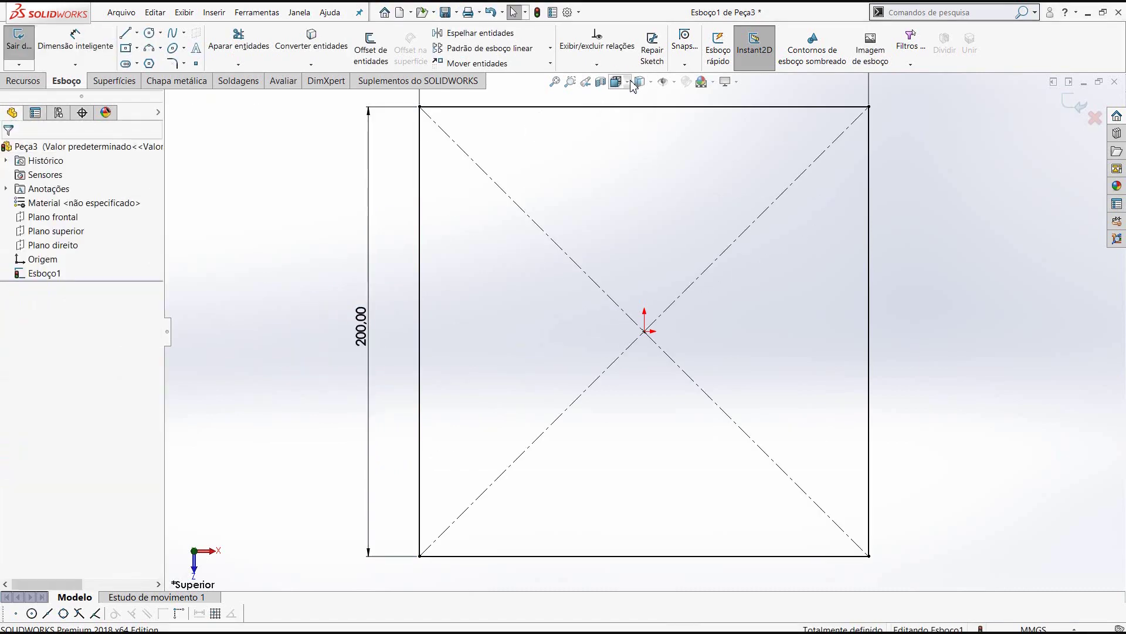
{"action": "left_click", "coordinate": [616, 81]}
Step: Extrude the square 100 mm in isometric view with a 45° draft
{"action": "left_click", "coordinate": [684, 116]}
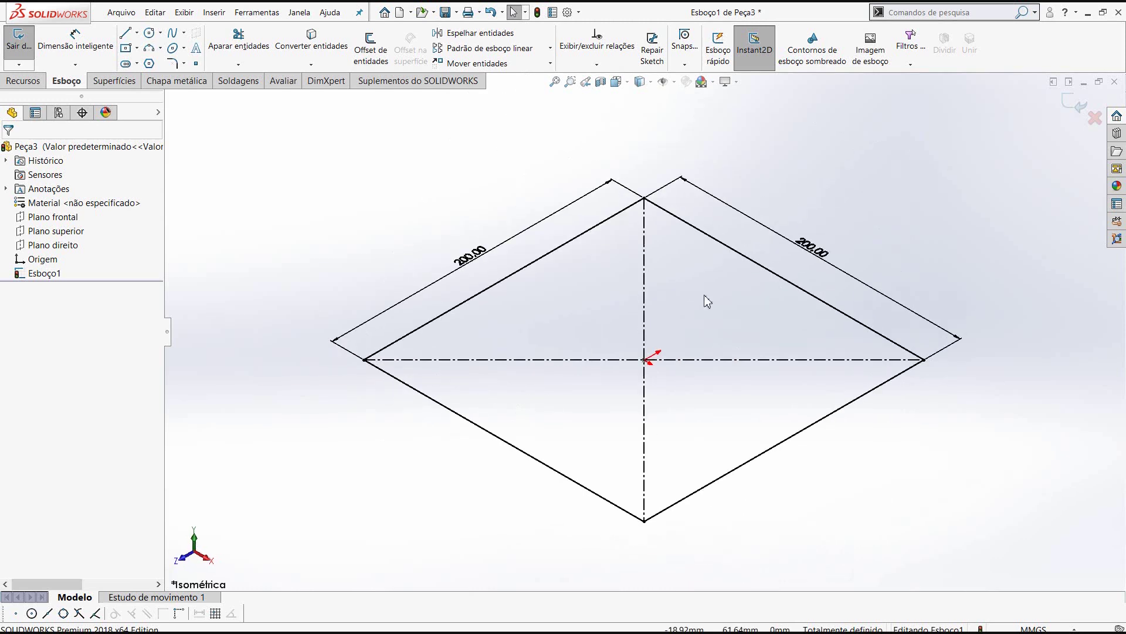
{"action": "left_click", "coordinate": [22, 47]}
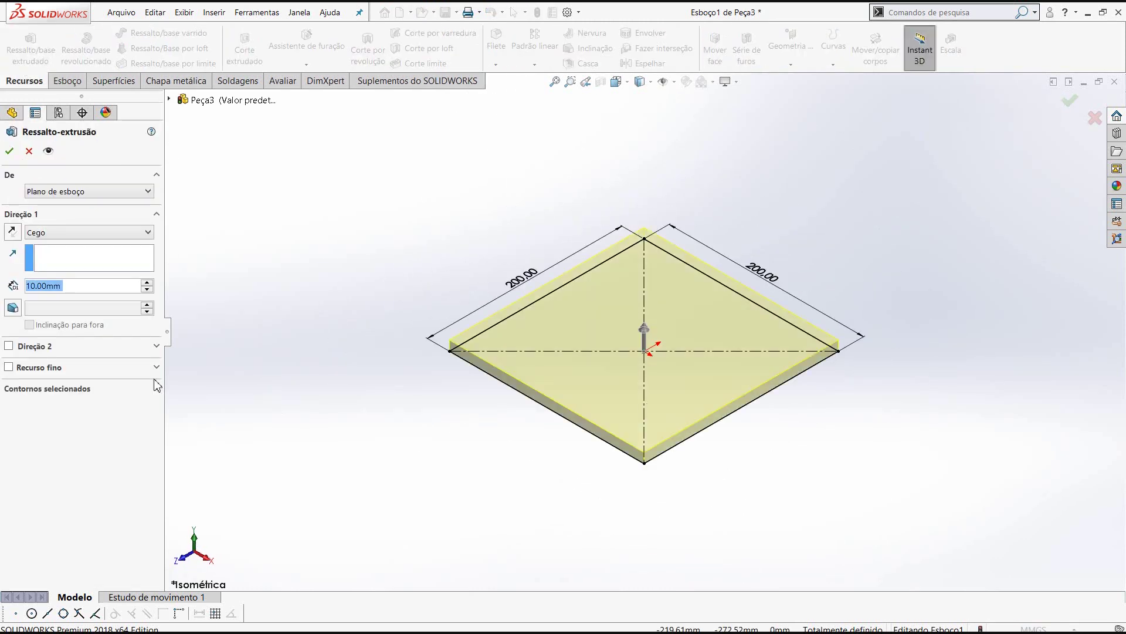
{"action": "type", "text": "1"}
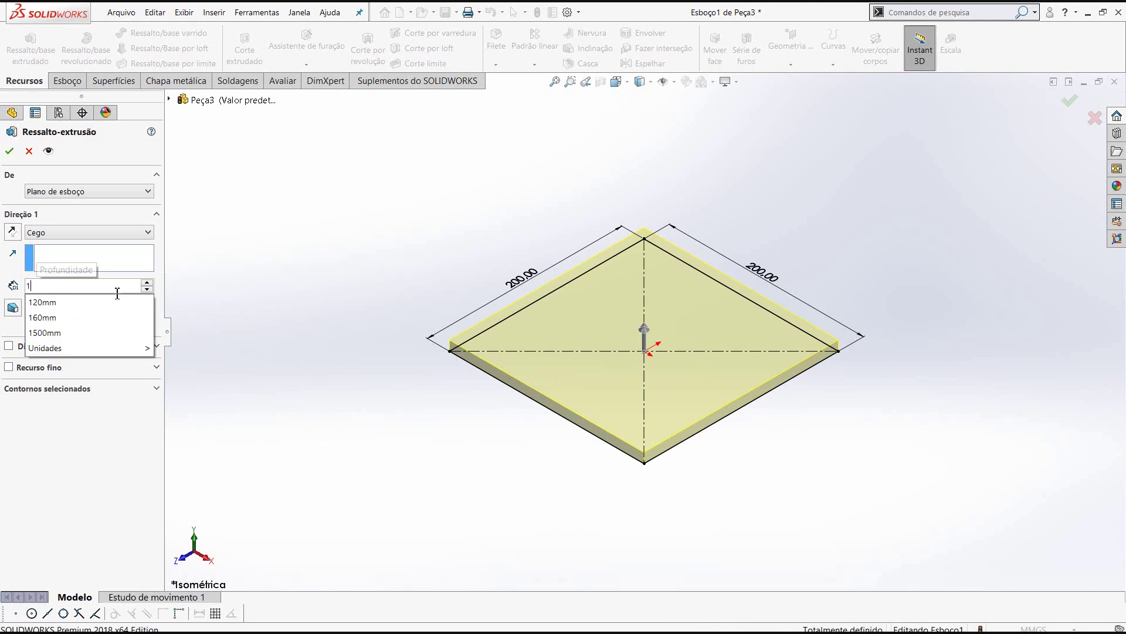
{"action": "type", "text": "00"}
{"action": "key", "text": "Return"}
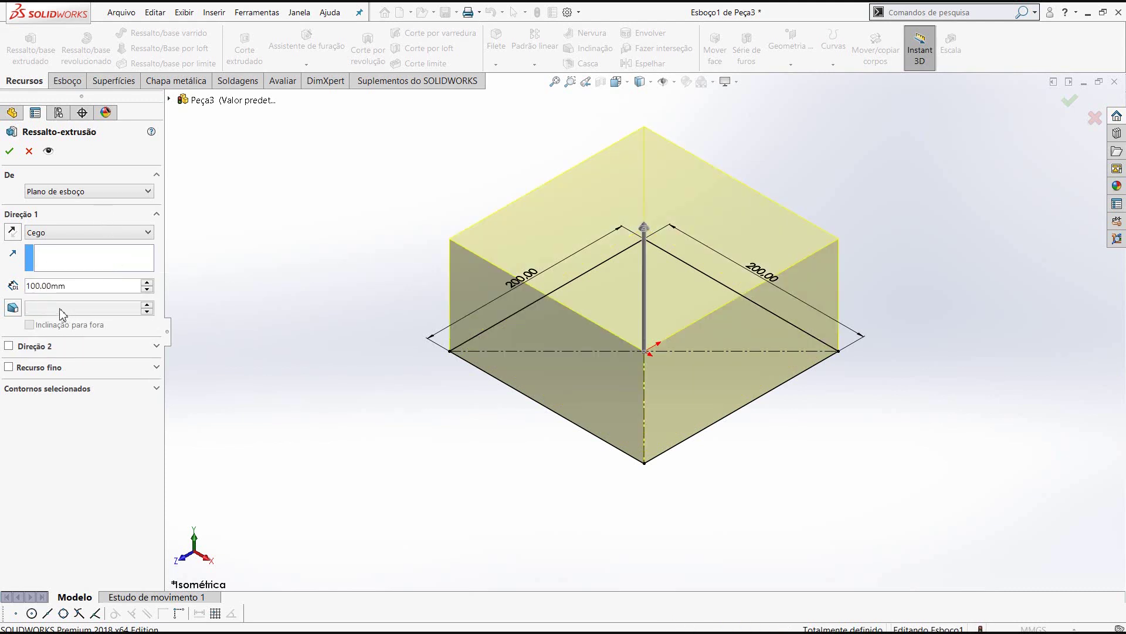
{"action": "left_click", "coordinate": [12, 307]}
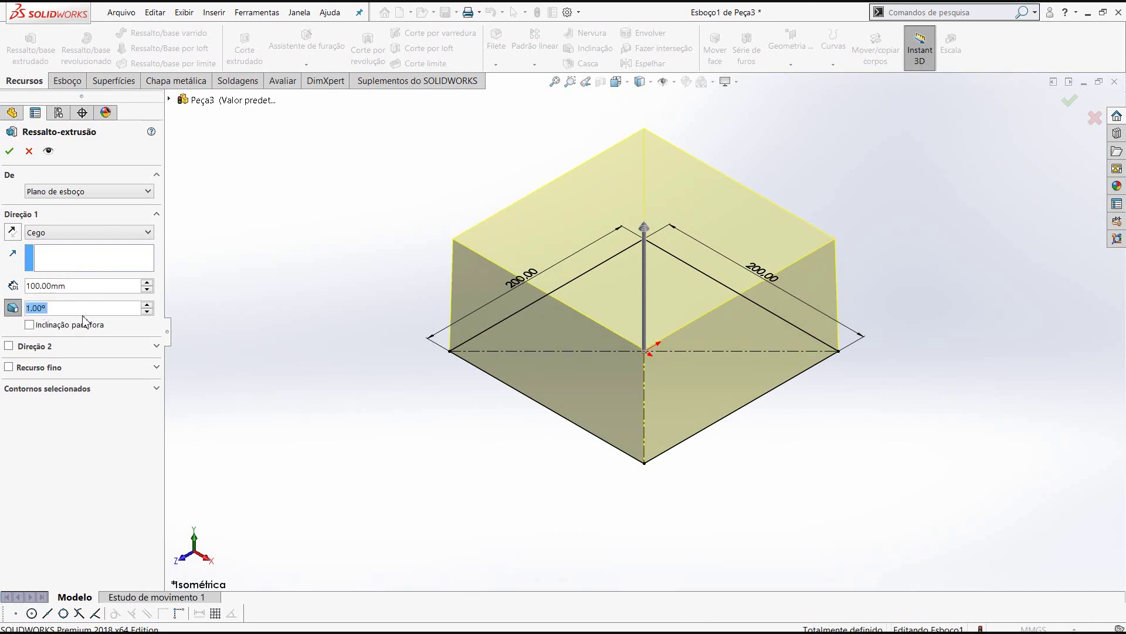
{"action": "type", "text": "45"}
{"action": "key", "text": "Return"}
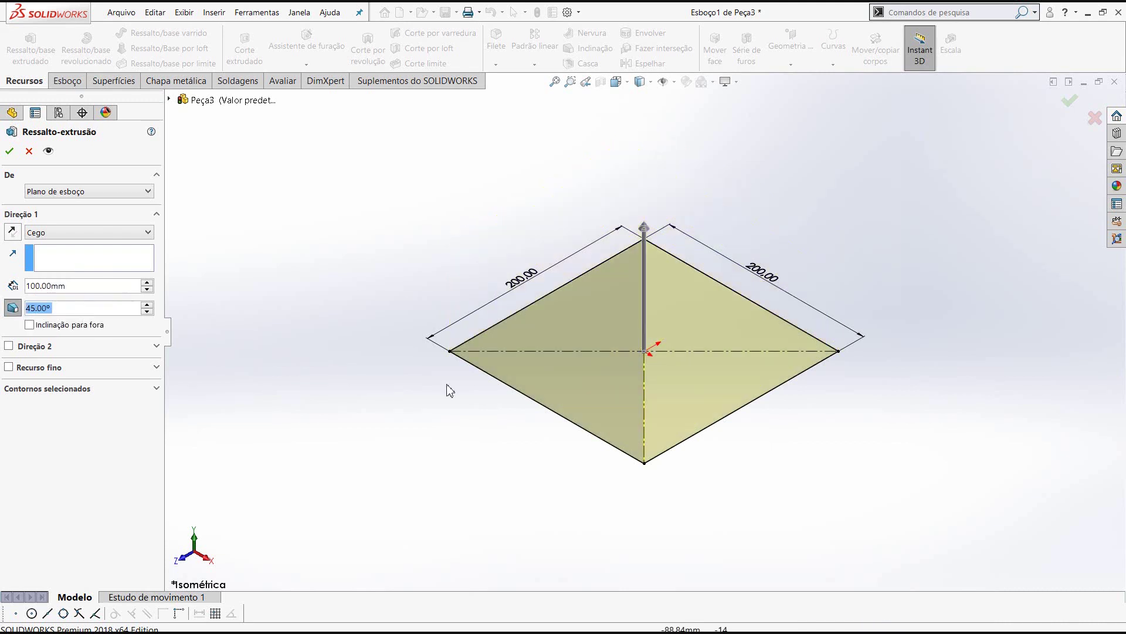
Step: Change the extrusion depth to 200 mm and accept the drafted pyramid
{"action": "middle_click_drag", "start_coordinate": [787, 388], "coordinate": [642, 382]}
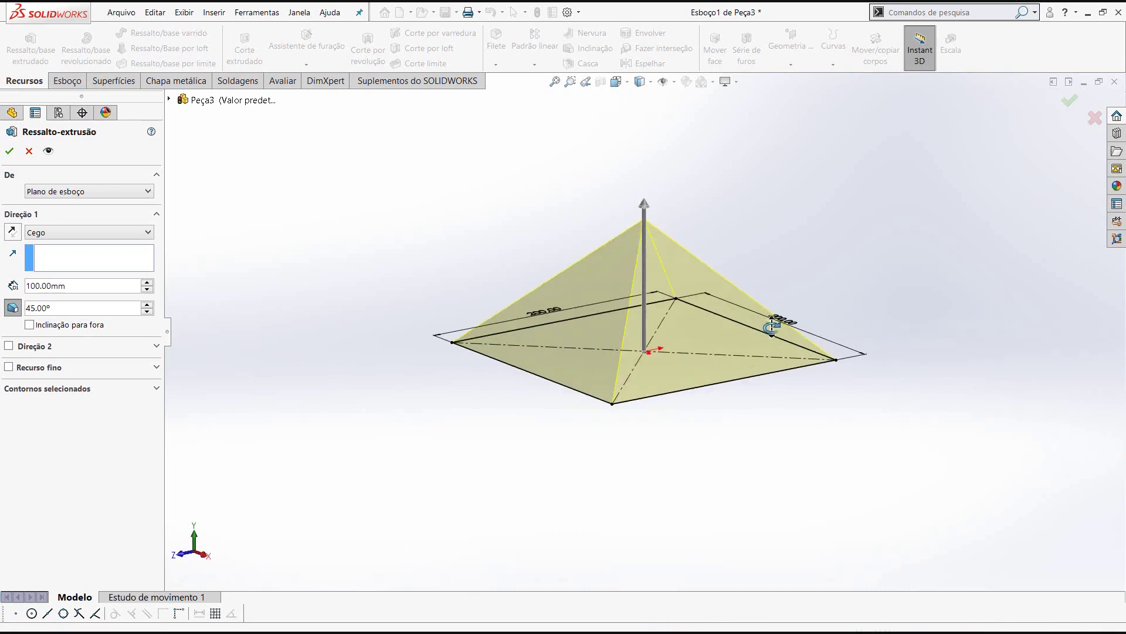
{"action": "scroll", "coordinate": [707, 380], "scroll_direction": "down", "scroll_amount": 2}
{"action": "scroll", "coordinate": [707, 380], "scroll_direction": "down", "scroll_amount": 3}
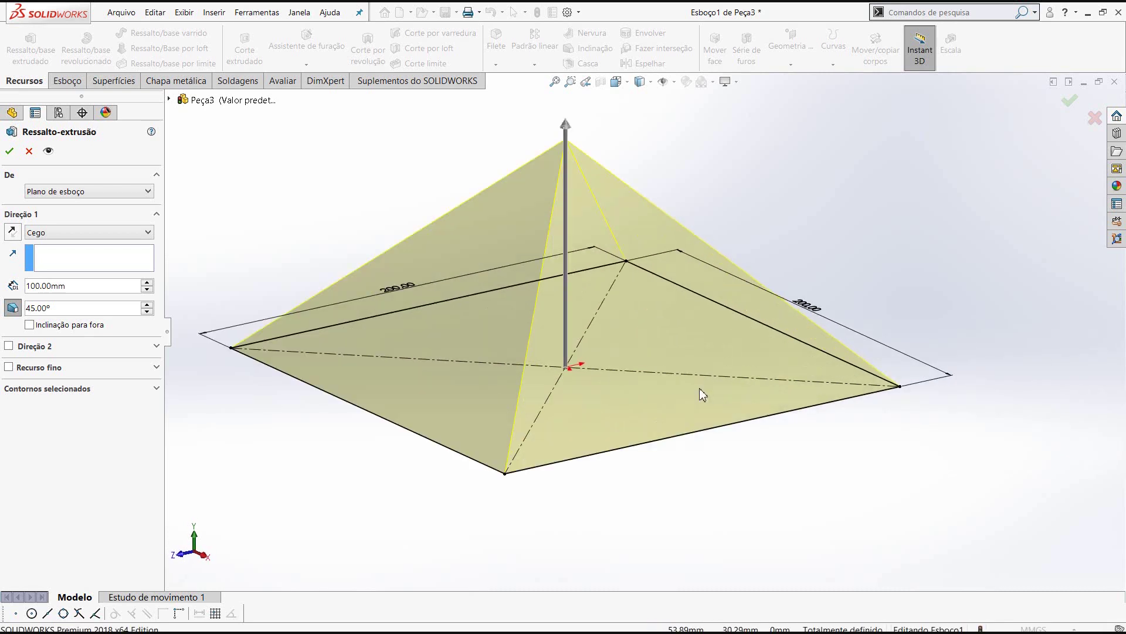
{"action": "double_click", "coordinate": [82, 286]}
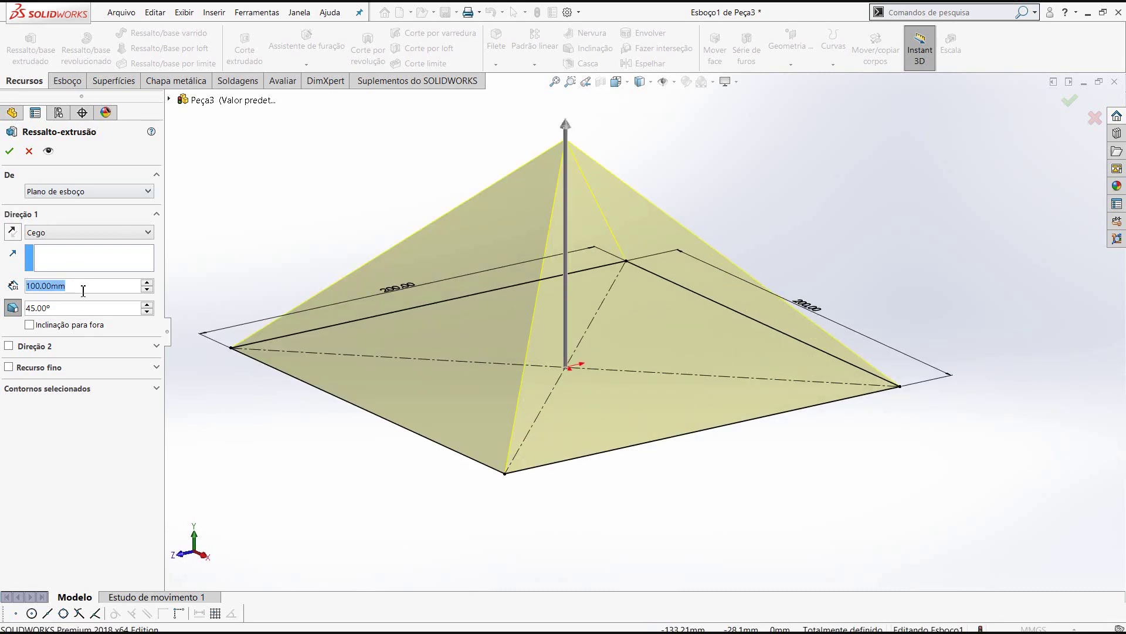
{"action": "type", "text": "200"}
{"action": "key", "text": "Return"}
{"action": "key", "text": "f"}
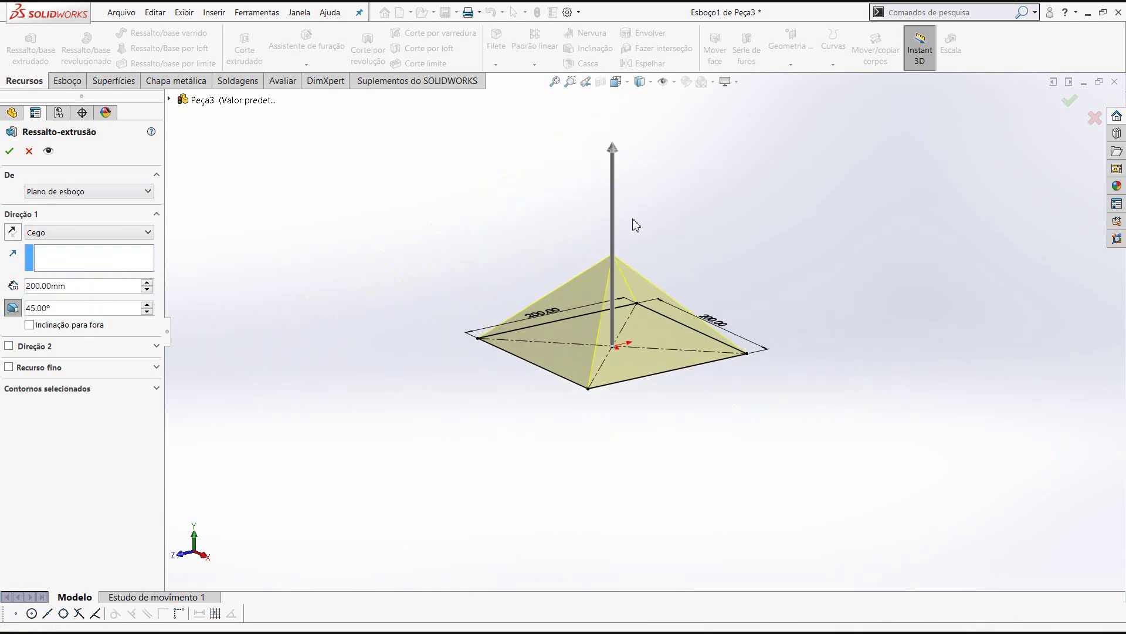
{"action": "key", "text": "f"}
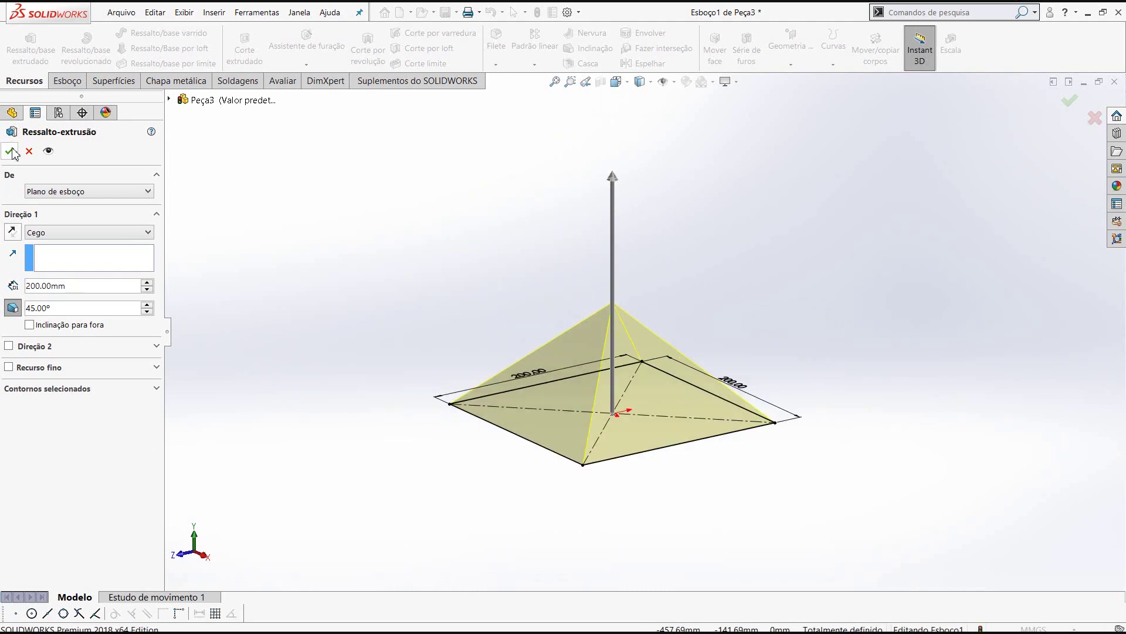
{"action": "left_click", "coordinate": [9, 150]}
Step: Orbit to a raised view of the pyramid and start the Plano reference-plane command
{"action": "mouse_move", "coordinate": [739, 427]}
{"action": "middle_mouse_down"}
{"action": "mouse_move", "coordinate": [606, 553]}
{"action": "mouse_move", "coordinate": [535, 382]}
{"action": "mouse_move", "coordinate": [744, 443]}
{"action": "mouse_move", "coordinate": [688, 528]}
{"action": "mouse_move", "coordinate": [744, 493]}
{"action": "mouse_move", "coordinate": [763, 444]}
{"action": "mouse_move", "coordinate": [739, 440]}
{"action": "mouse_move", "coordinate": [734, 465]}
{"action": "middle_mouse_up"}
{"action": "mouse_move", "coordinate": [522, 318]}
{"action": "middle_mouse_down"}
{"action": "mouse_move", "coordinate": [521, 358]}
{"action": "mouse_move", "coordinate": [563, 290]}
{"action": "mouse_move", "coordinate": [550, 317]}
{"action": "mouse_move", "coordinate": [566, 305]}
{"action": "middle_mouse_up"}
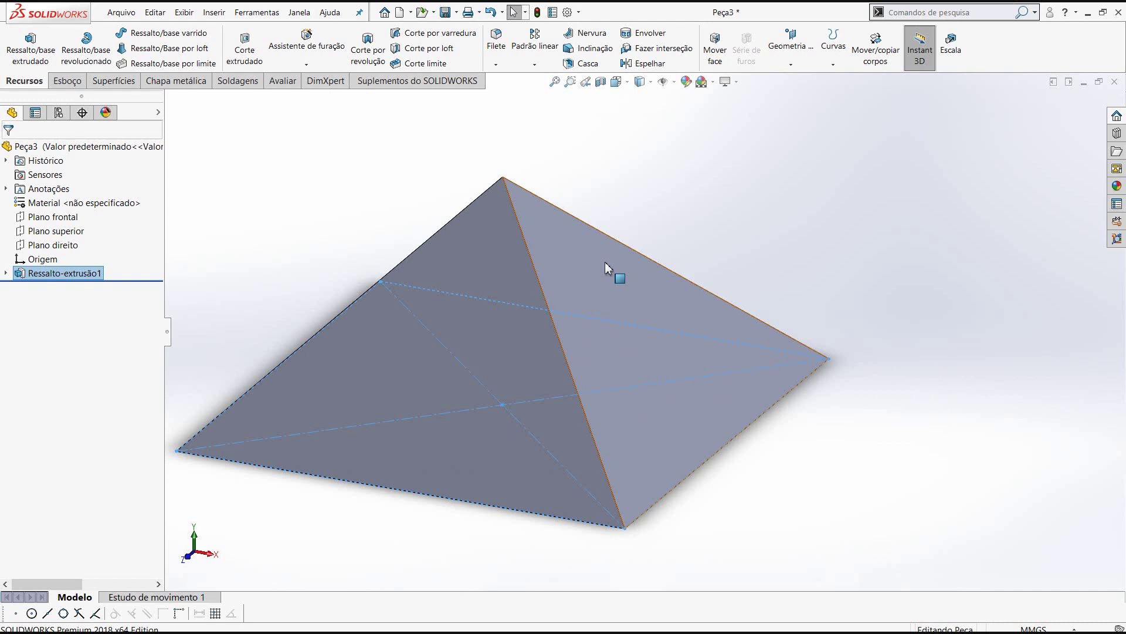
{"action": "left_click", "coordinate": [576, 262]}
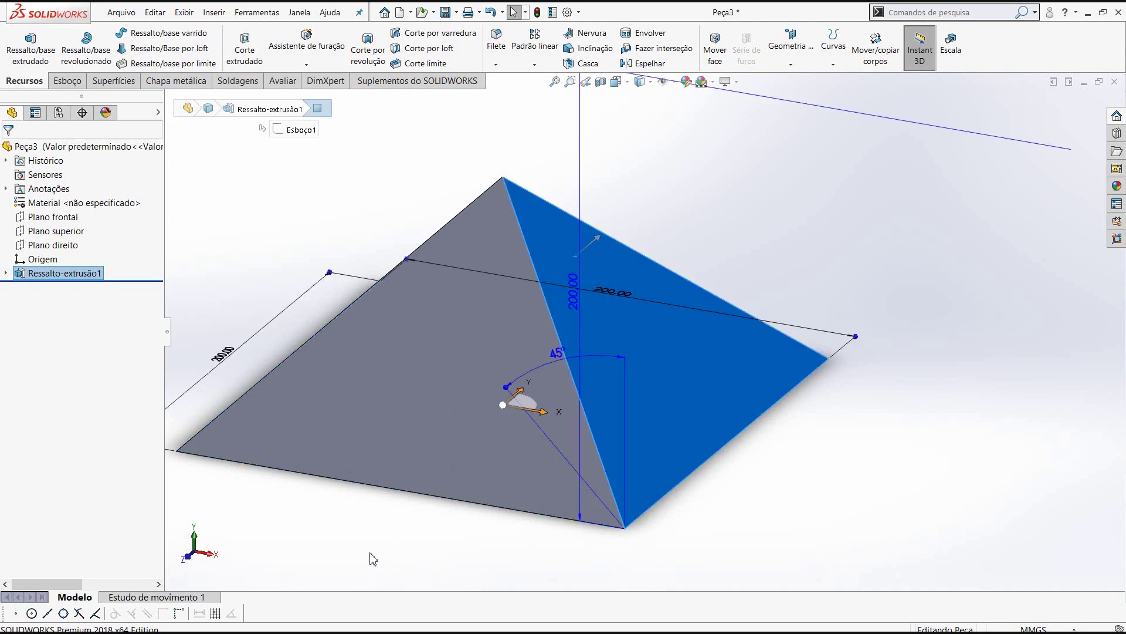
{"action": "left_click", "coordinate": [370, 570]}
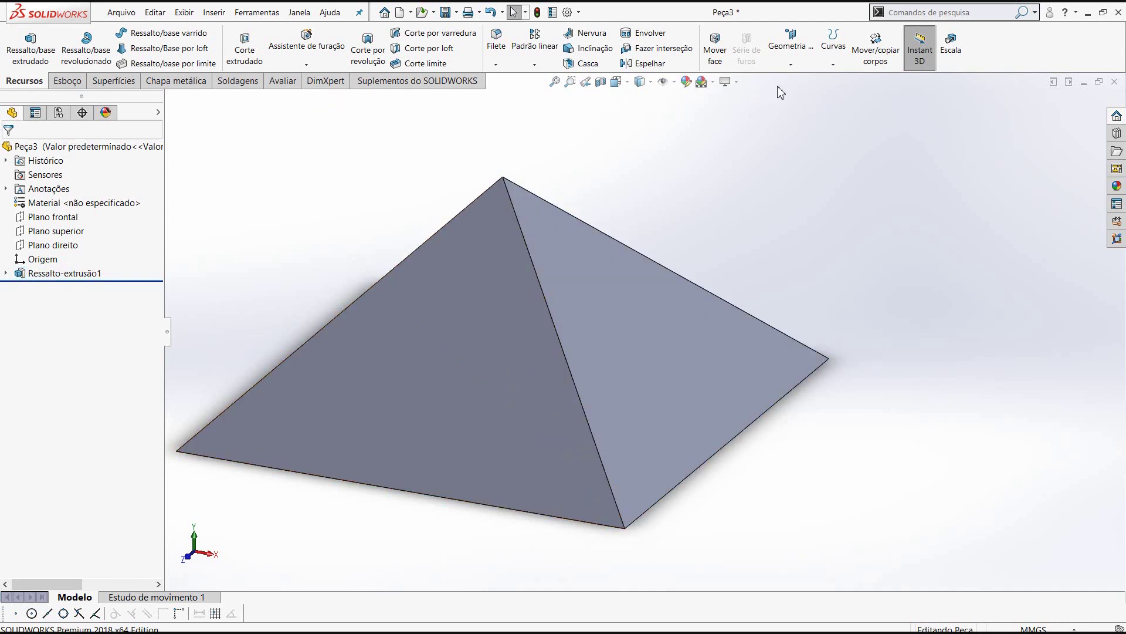
{"action": "left_click", "coordinate": [791, 68]}
Step: Define Plano1 from the bottom corner, right corner and apex, then orbit to inspect it
{"action": "left_click", "coordinate": [625, 528]}
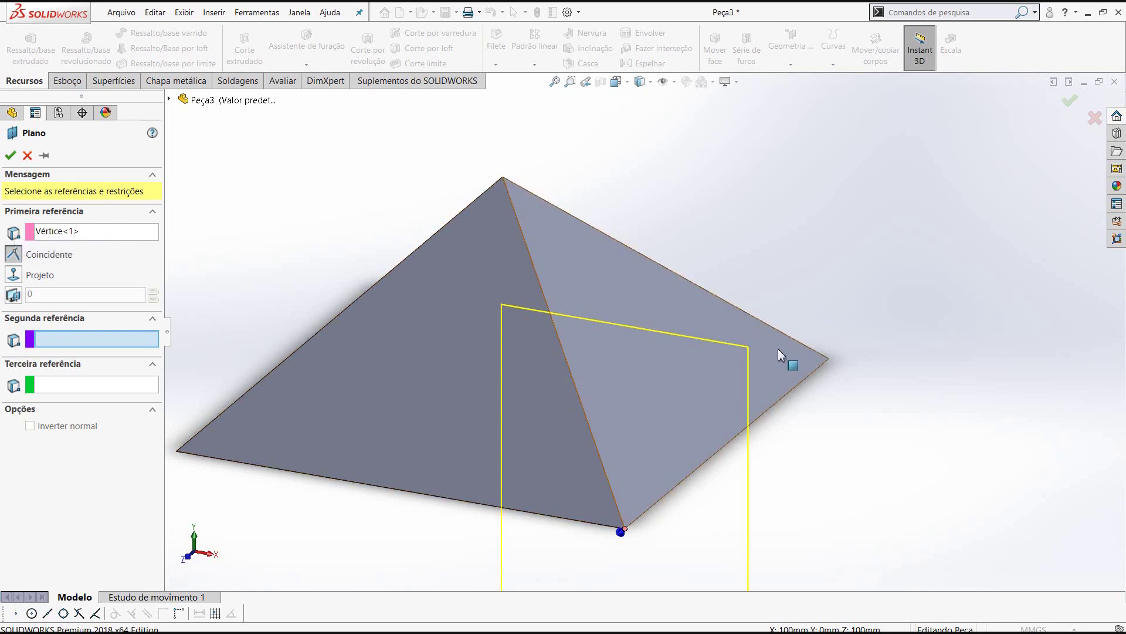
{"action": "left_click", "coordinate": [829, 359]}
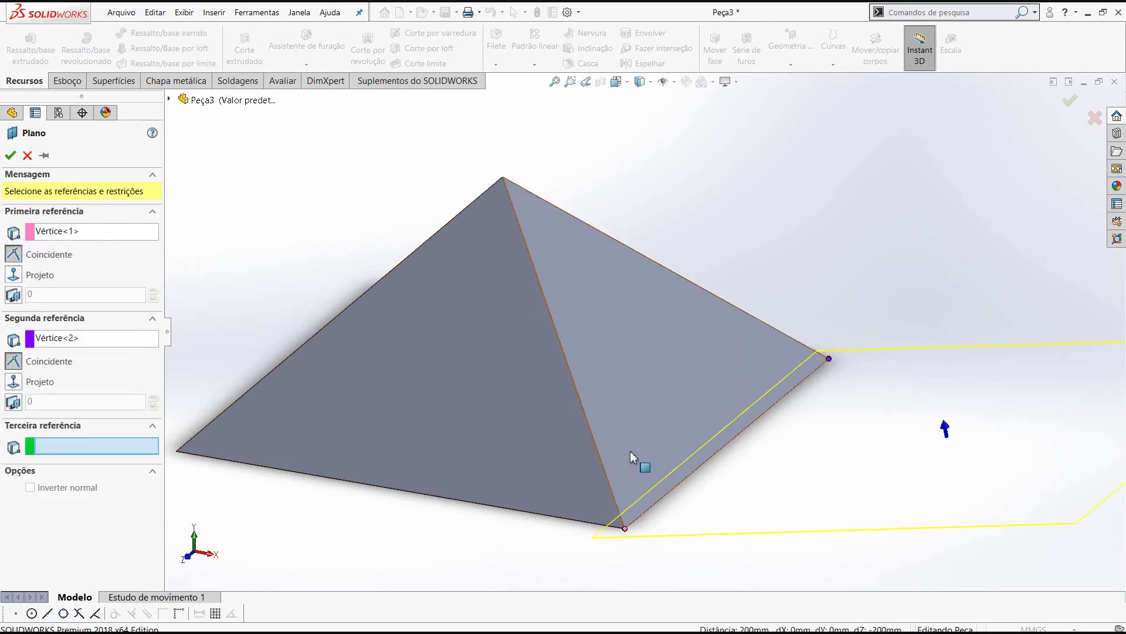
{"action": "left_click", "coordinate": [503, 177]}
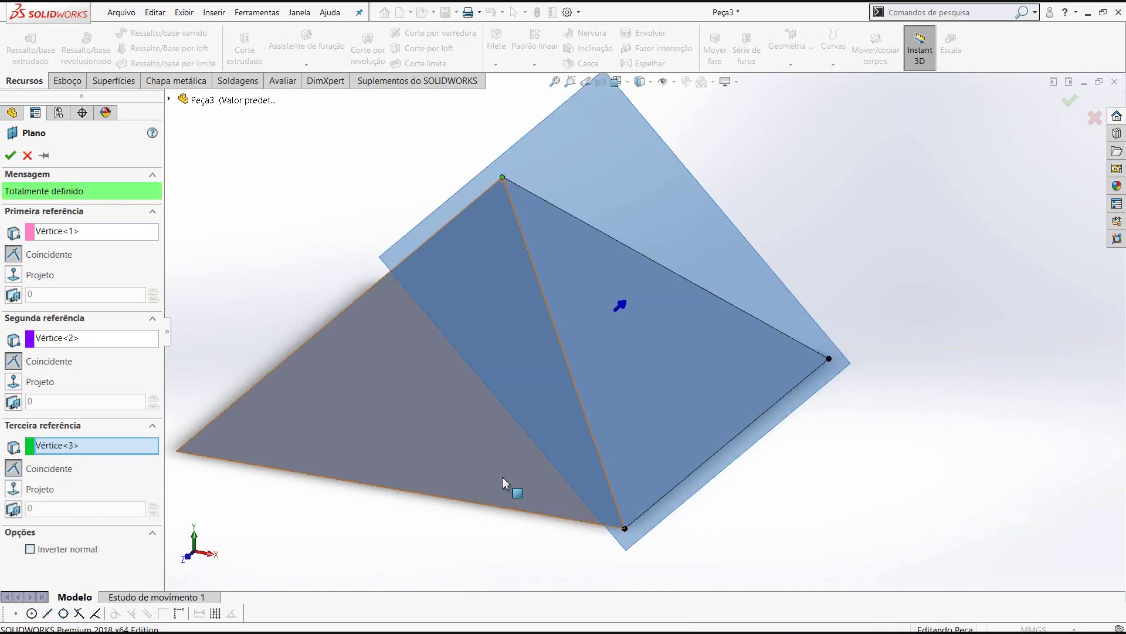
{"action": "left_click", "coordinate": [11, 156]}
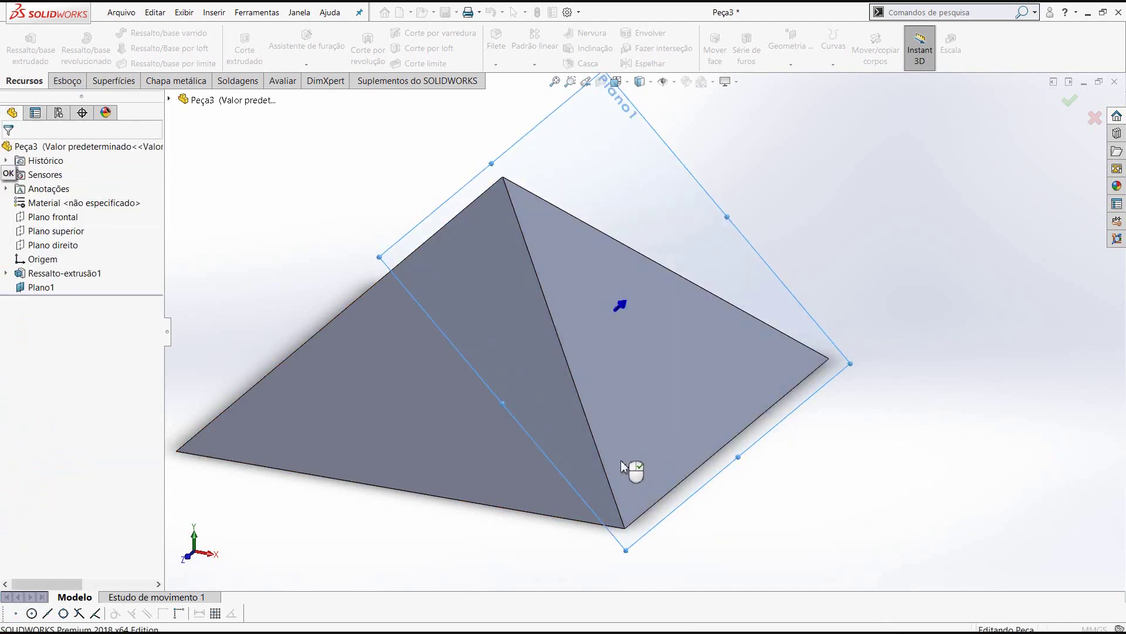
{"action": "mouse_move", "coordinate": [648, 443]}
{"action": "middle_mouse_down"}
{"action": "mouse_move", "coordinate": [725, 352]}
{"action": "mouse_move", "coordinate": [641, 422]}
{"action": "middle_mouse_up"}
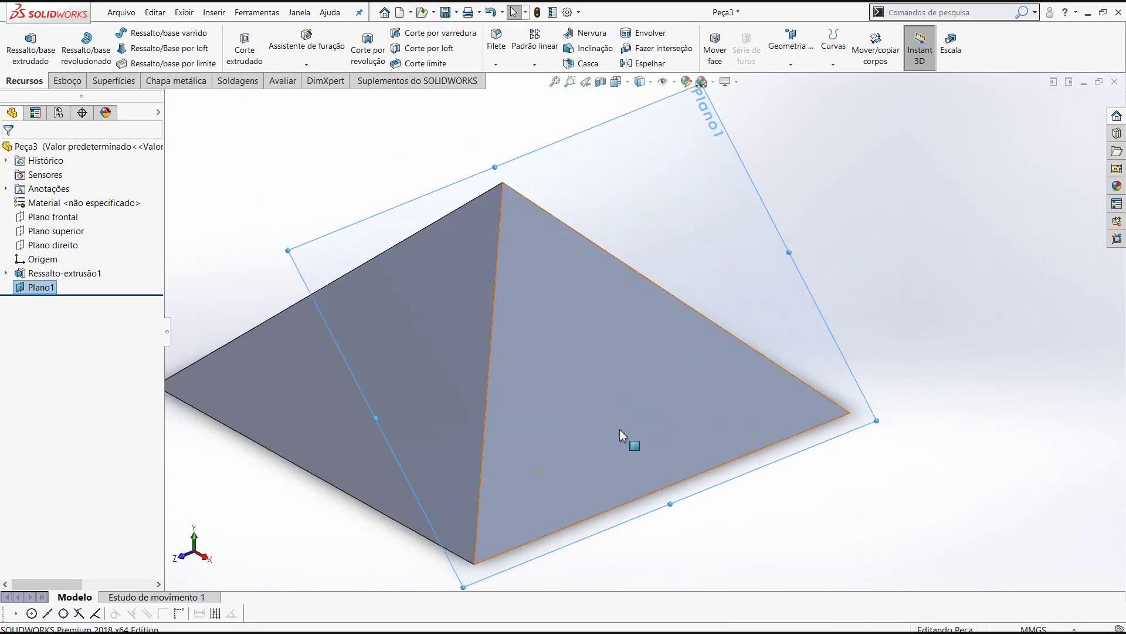
{"action": "scroll", "coordinate": [684, 372], "scroll_direction": "up", "scroll_amount": 3}
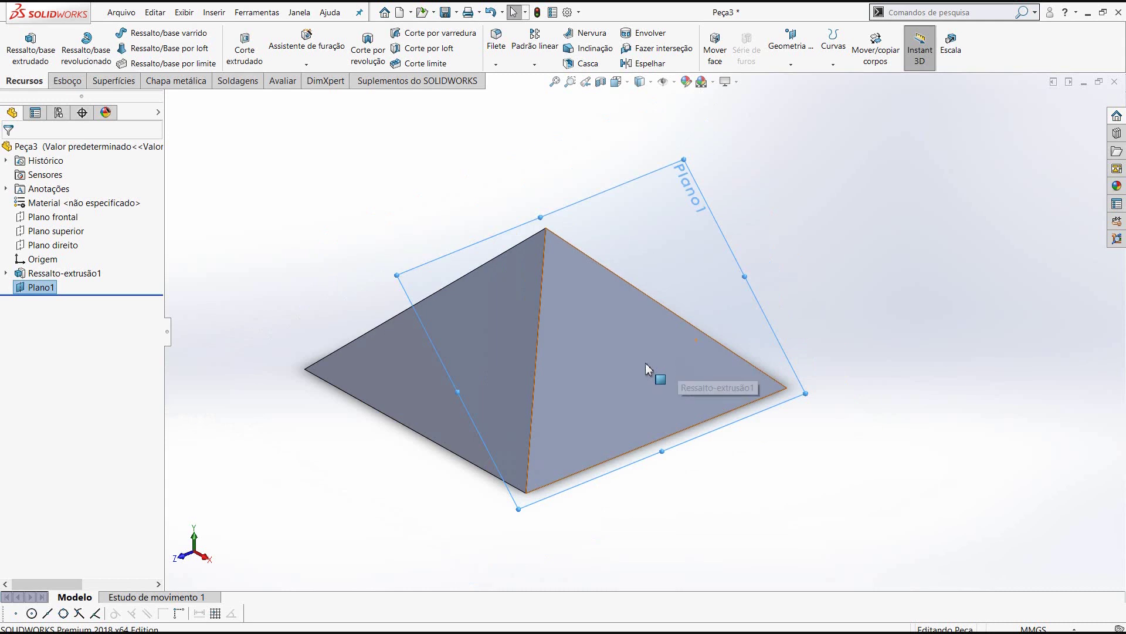
{"action": "scroll", "coordinate": [653, 377], "scroll_direction": "down", "scroll_amount": 2}
{"action": "key", "text": "Right"}
{"action": "key", "text": "Right"}
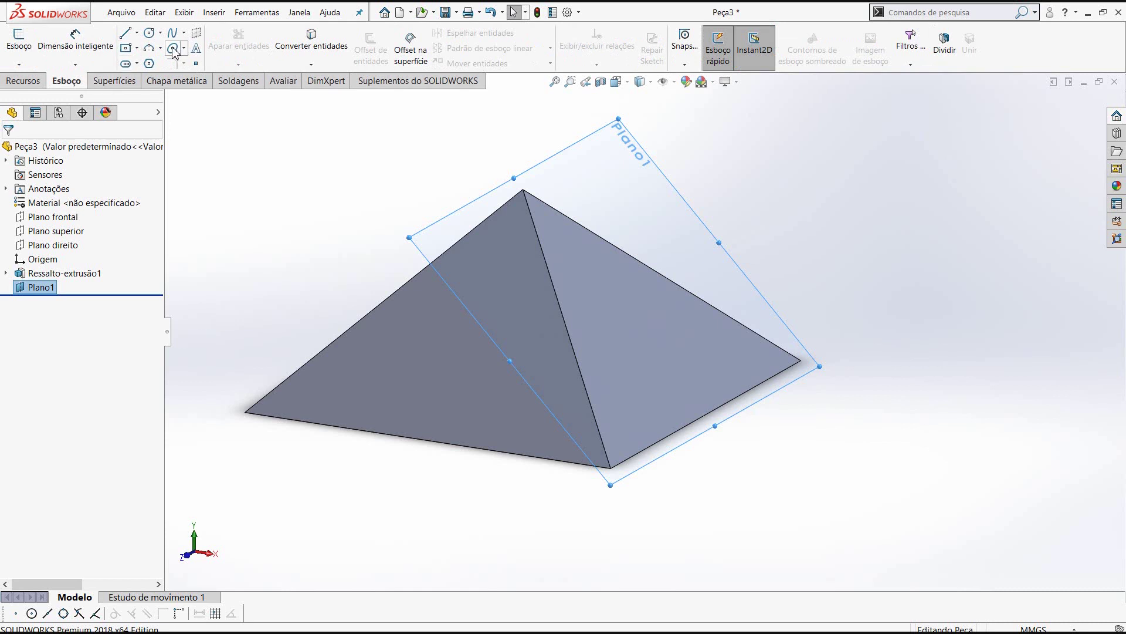
Step: Sketch a trial ellipse on Plano1
{"action": "left_click", "coordinate": [173, 50]}
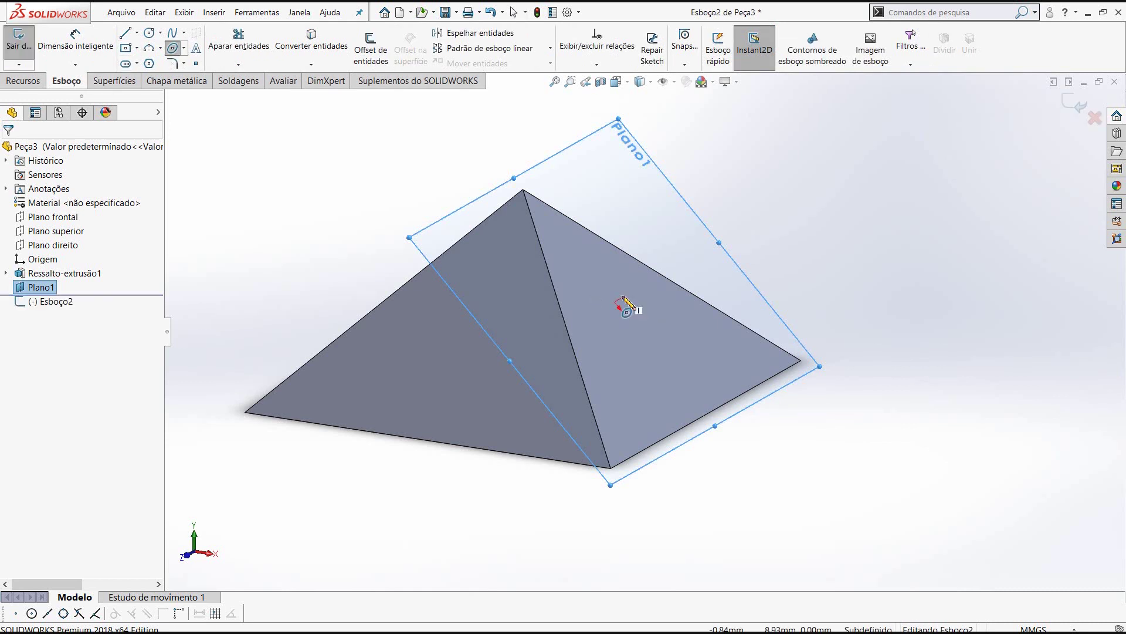
{"action": "left_click", "coordinate": [622, 301]}
{"action": "left_click", "coordinate": [651, 343]}
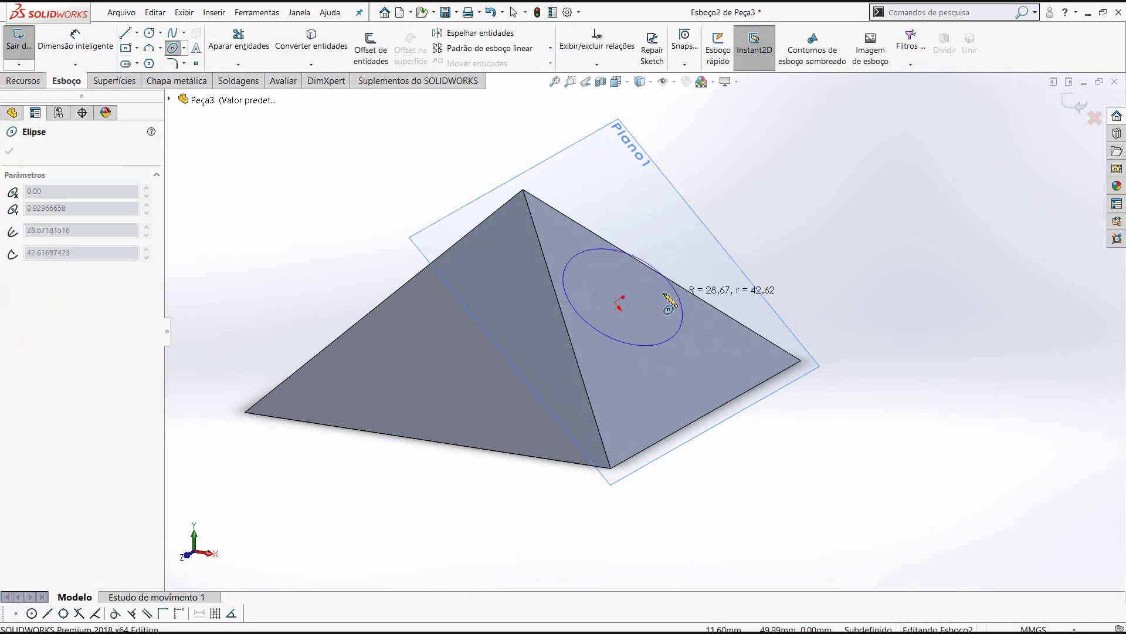
{"action": "left_click", "coordinate": [663, 292]}
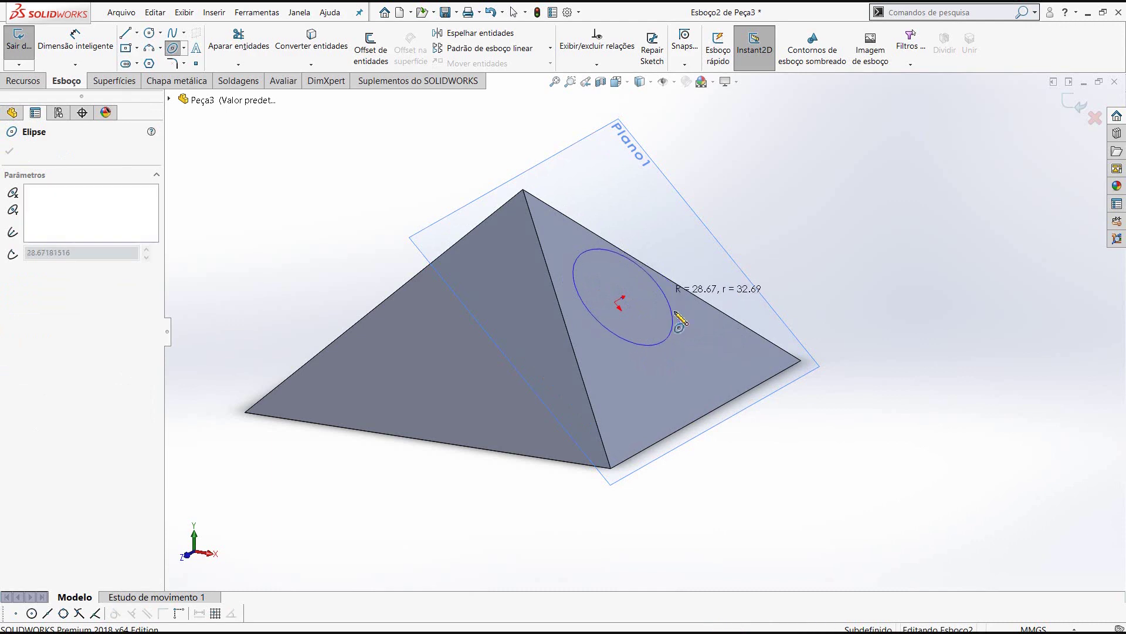
{"action": "right_click", "coordinate": [704, 250]}
{"action": "left_click", "coordinate": [730, 253]}
{"action": "left_click", "coordinate": [811, 300]}
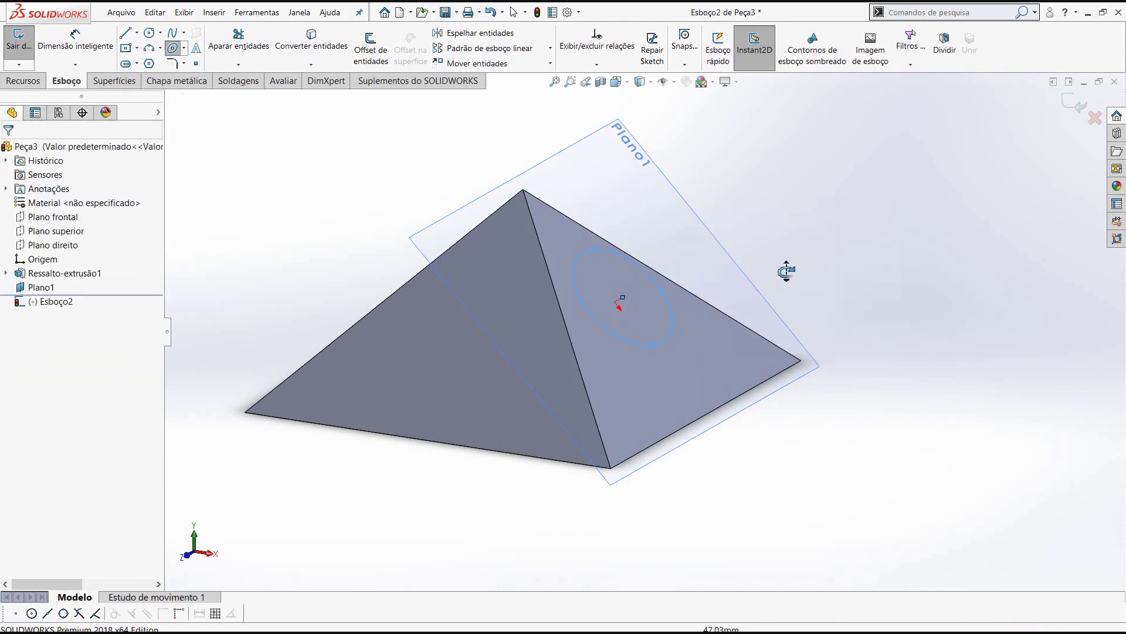
{"action": "middle_click_drag", "start_coordinate": [787, 269], "coordinate": [649, 9]}
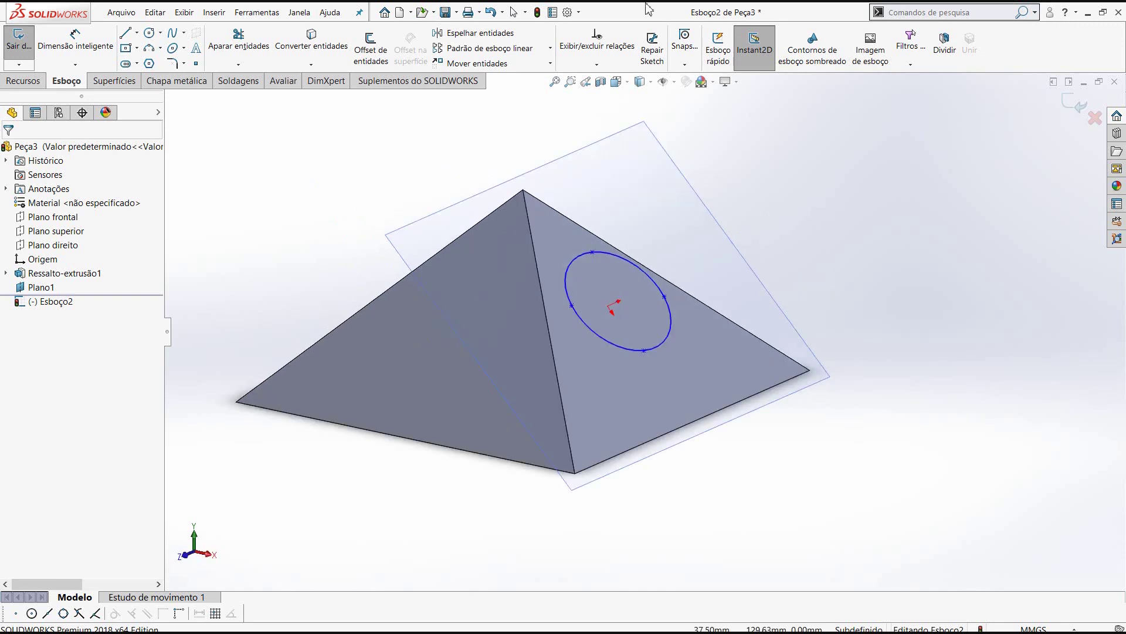
Step: Undo the ellipse, its sketch and Plano1
{"action": "left_click", "coordinate": [491, 15]}
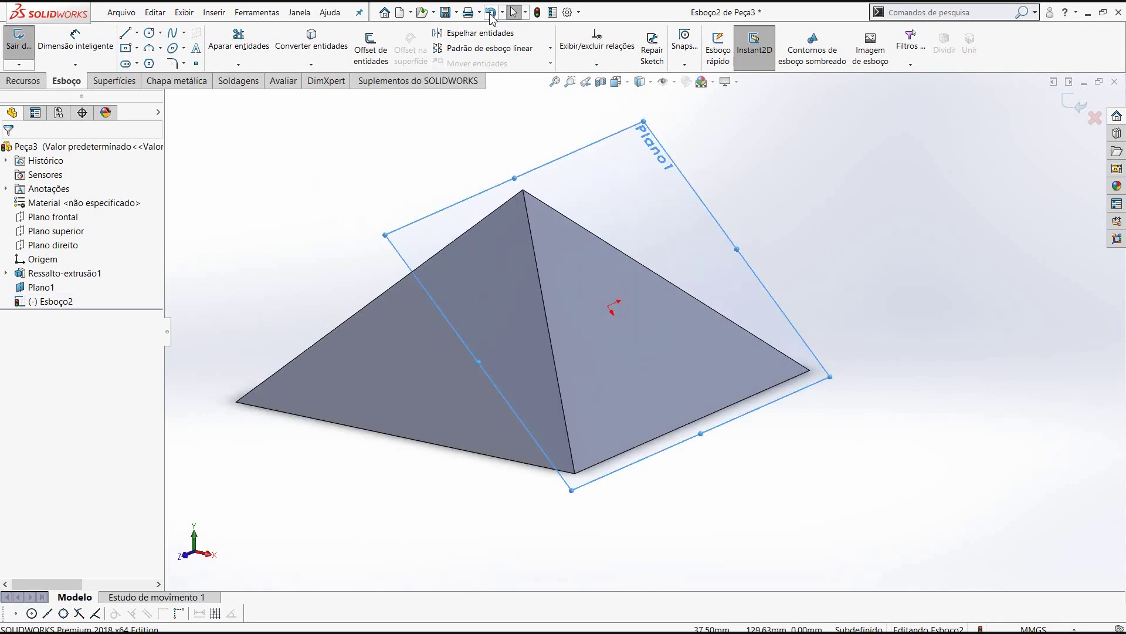
{"action": "left_click", "coordinate": [490, 15]}
{"action": "left_click", "coordinate": [490, 14]}
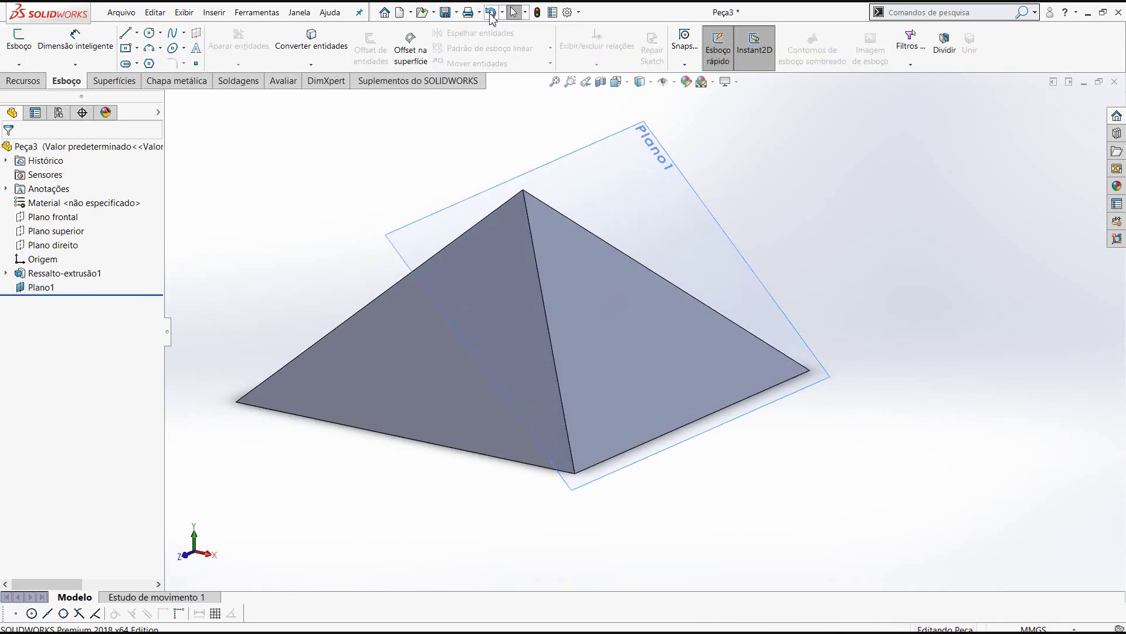
{"action": "left_click", "coordinate": [490, 15]}
{"action": "scroll", "coordinate": [533, 146], "scroll_direction": "down", "scroll_amount": 2}
Step: Orbit the pyramid, select its right side face and turn the view toward it
{"action": "scroll", "coordinate": [666, 410], "scroll_direction": "down", "scroll_amount": 4}
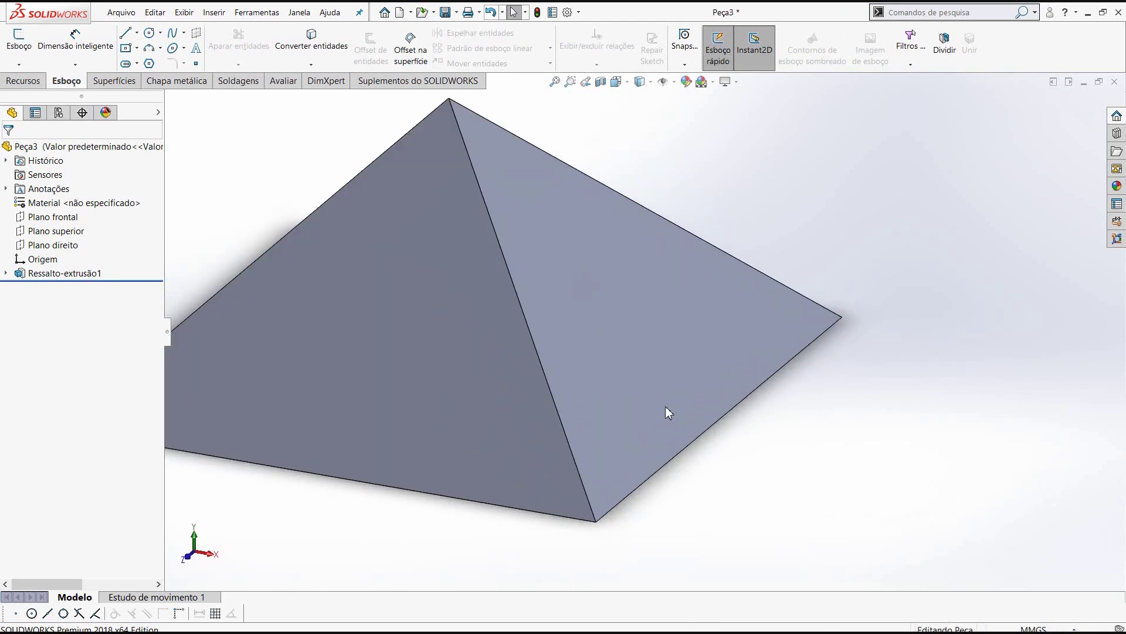
{"action": "mouse_move", "coordinate": [512, 396]}
{"action": "middle_mouse_down"}
{"action": "mouse_move", "coordinate": [522, 335]}
{"action": "mouse_move", "coordinate": [576, 367]}
{"action": "mouse_move", "coordinate": [643, 362]}
{"action": "mouse_move", "coordinate": [682, 403]}
{"action": "mouse_move", "coordinate": [667, 397]}
{"action": "mouse_move", "coordinate": [677, 372]}
{"action": "mouse_move", "coordinate": [616, 382]}
{"action": "mouse_move", "coordinate": [623, 402]}
{"action": "middle_mouse_up"}
{"action": "scroll", "coordinate": [673, 382], "scroll_direction": "up", "scroll_amount": 2}
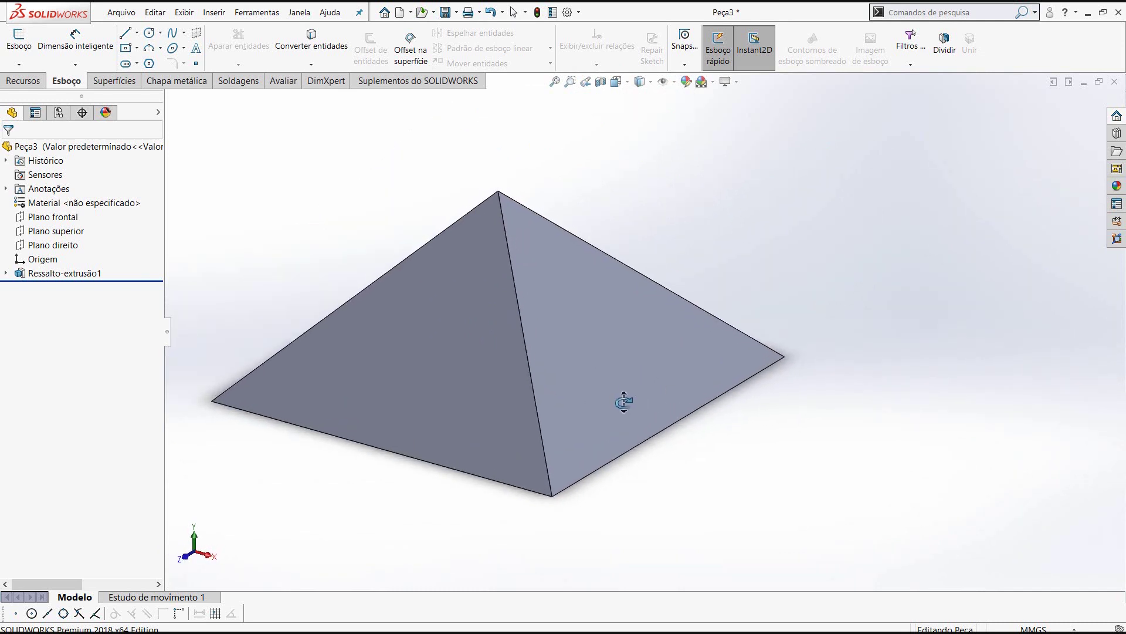
{"action": "left_click", "coordinate": [608, 339]}
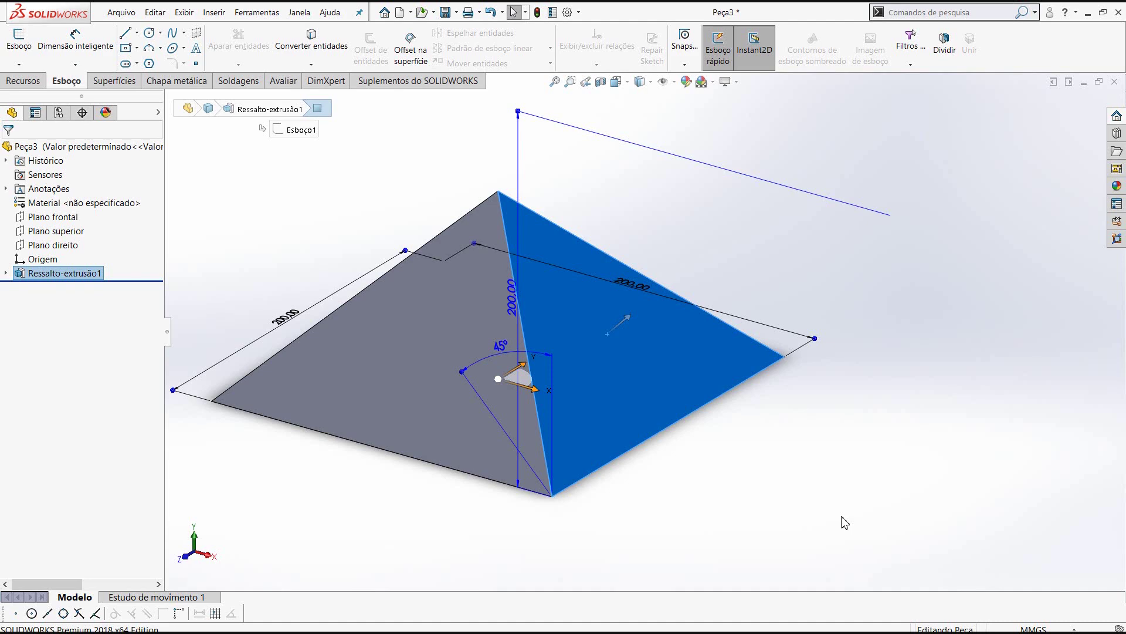
{"action": "mouse_move", "coordinate": [832, 496]}
{"action": "middle_mouse_down"}
{"action": "mouse_move", "coordinate": [797, 470]}
{"action": "mouse_move", "coordinate": [737, 470]}
{"action": "mouse_move", "coordinate": [777, 337]}
{"action": "mouse_move", "coordinate": [807, 407]}
{"action": "mouse_move", "coordinate": [786, 379]}
{"action": "mouse_move", "coordinate": [754, 443]}
{"action": "mouse_move", "coordinate": [734, 455]}
{"action": "middle_mouse_up"}
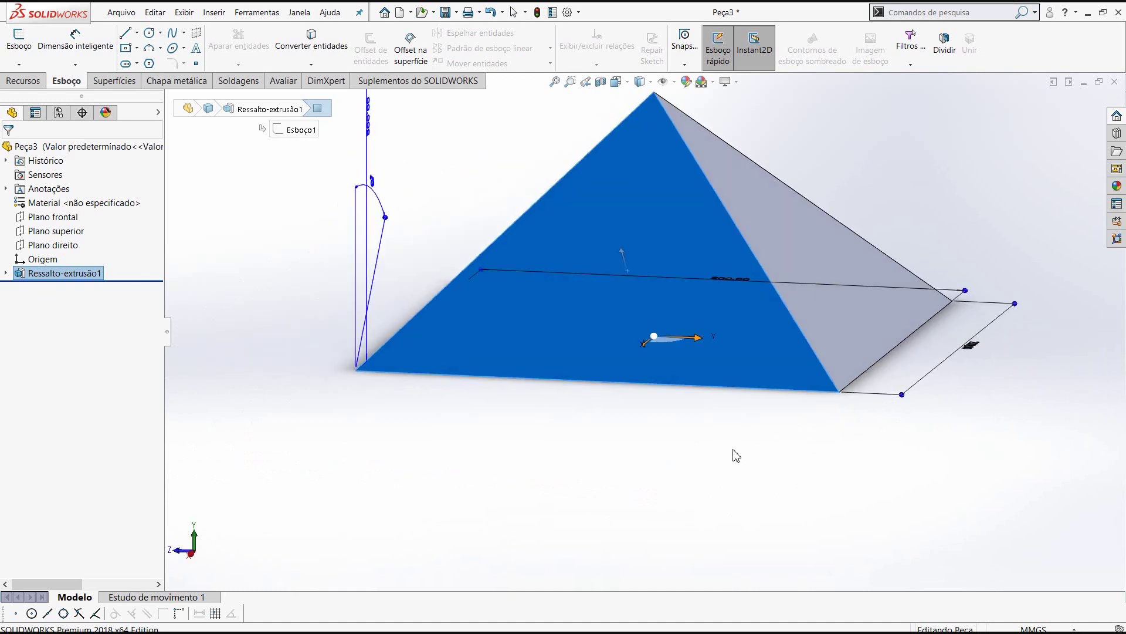
Step: Draw a circle of radius 24.74 at the origin on the right face, then orbit to inspect
{"action": "left_click", "coordinate": [151, 36]}
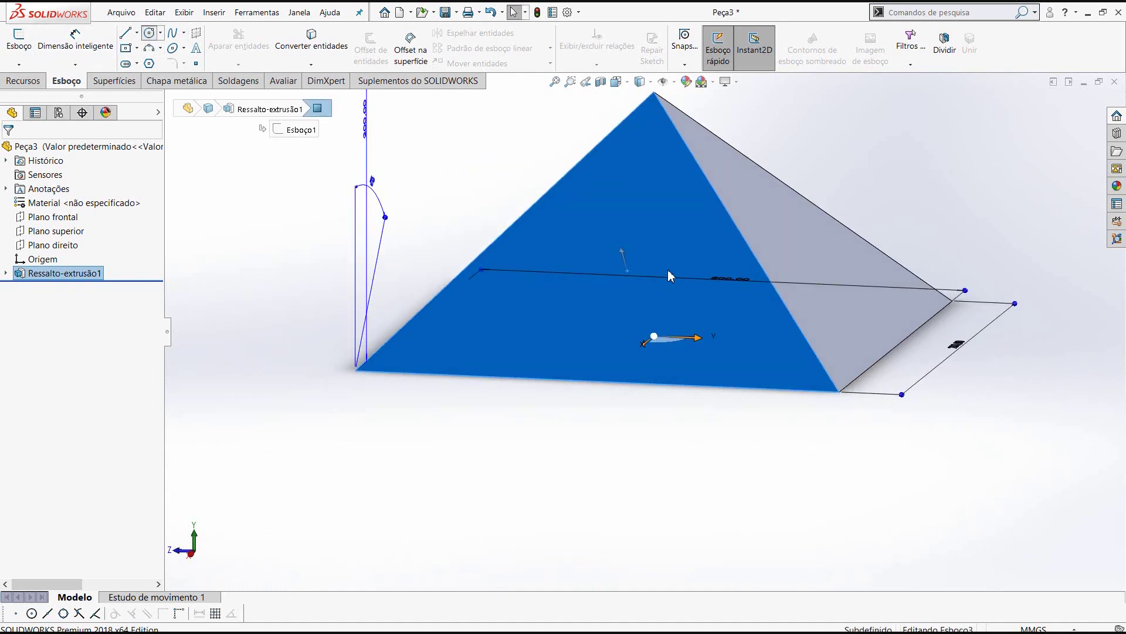
{"action": "left_click", "coordinate": [638, 261]}
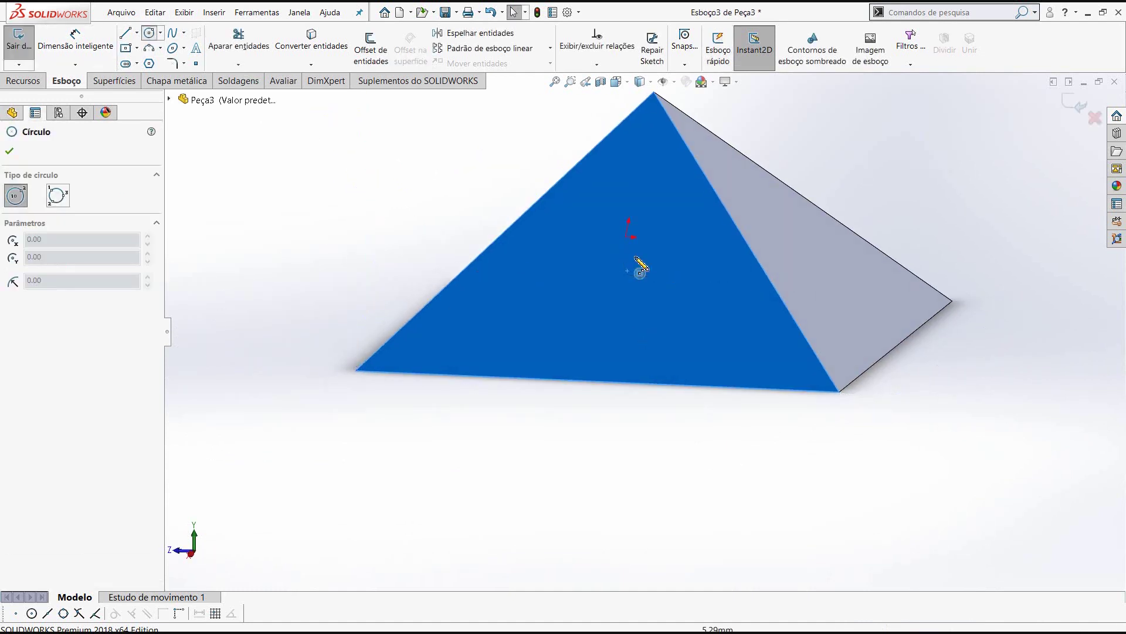
{"action": "left_click", "coordinate": [628, 236]}
{"action": "left_click", "coordinate": [601, 261]}
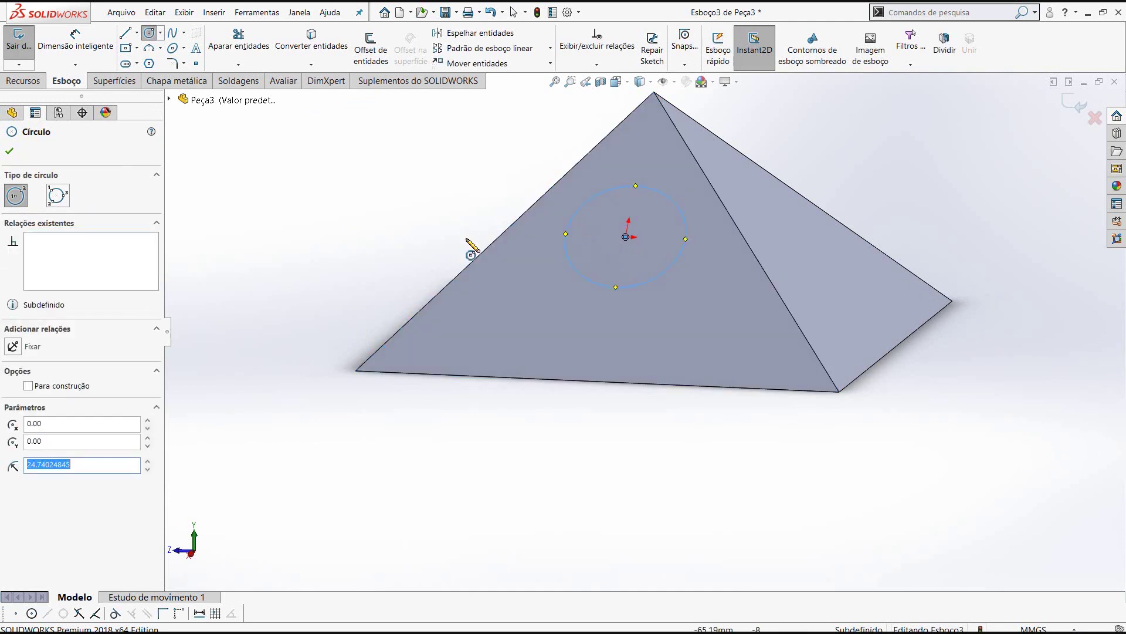
{"action": "middle_click_drag", "start_coordinate": [377, 205], "coordinate": [364, 201]}
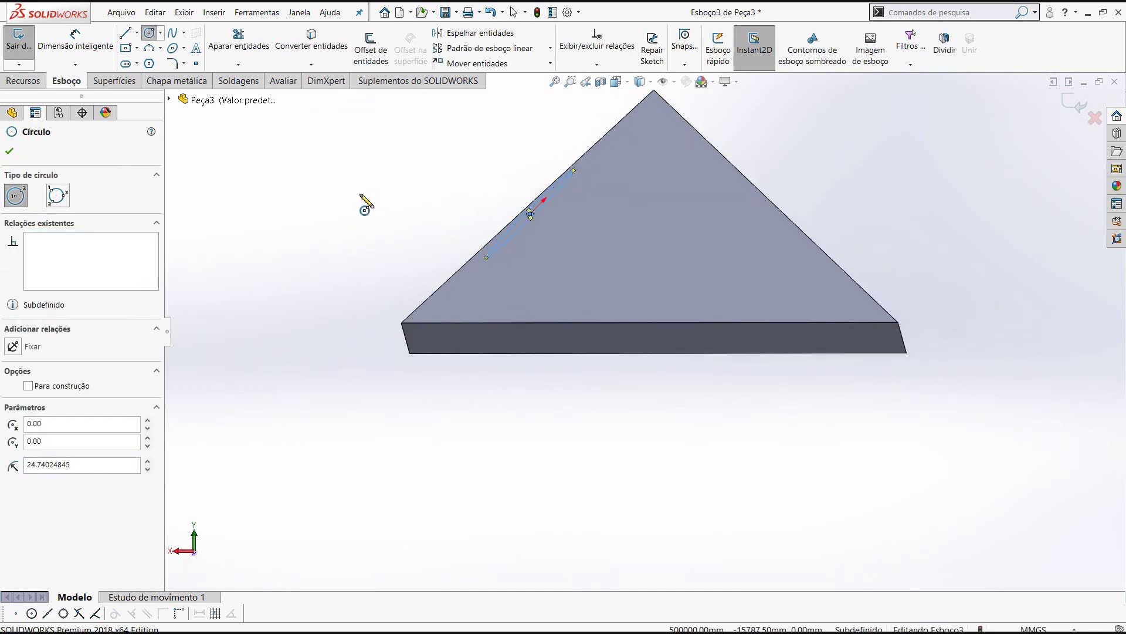
{"action": "key", "text": "Escape"}
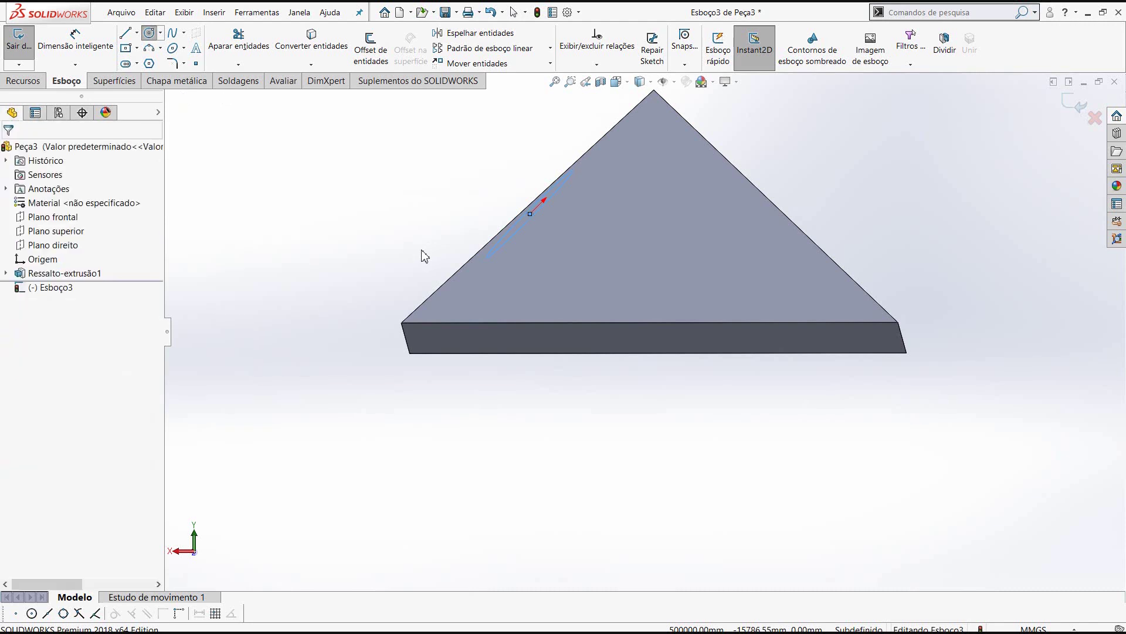
{"action": "mouse_move", "coordinate": [424, 257]}
{"action": "middle_mouse_down"}
{"action": "mouse_move", "coordinate": [502, 259]}
{"action": "mouse_move", "coordinate": [591, 231]}
{"action": "mouse_move", "coordinate": [600, 298]}
{"action": "mouse_move", "coordinate": [691, 276]}
{"action": "middle_mouse_up"}
{"action": "scroll", "coordinate": [691, 276], "scroll_direction": "down", "scroll_amount": 5}
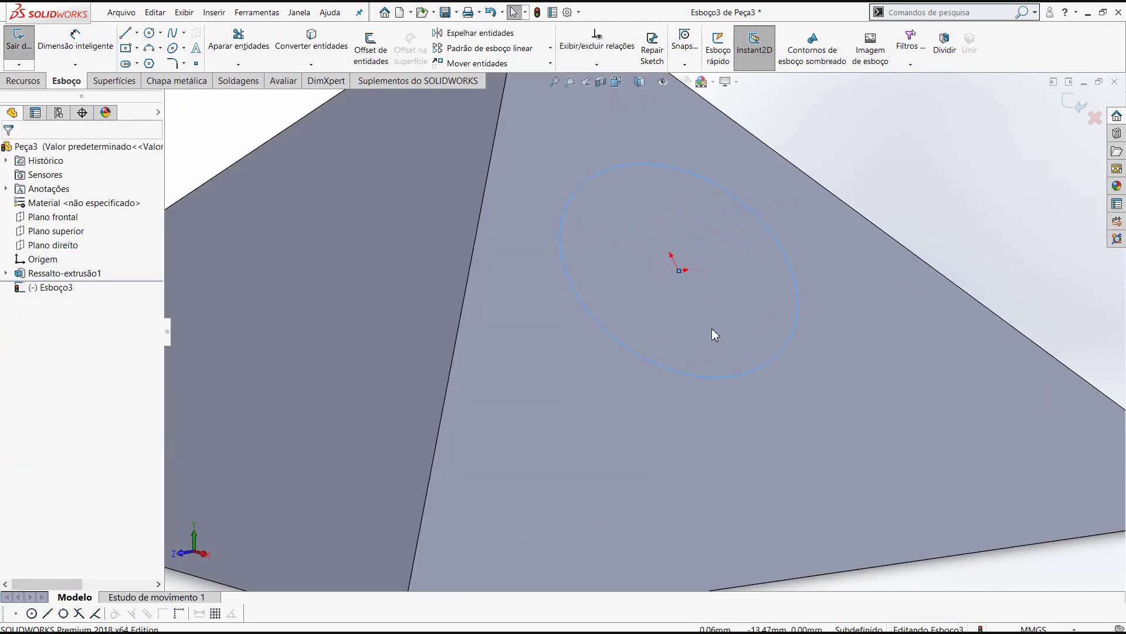
{"action": "scroll", "coordinate": [704, 332], "scroll_direction": "up", "scroll_amount": 5}
{"action": "mouse_move", "coordinate": [674, 342]}
{"action": "middle_mouse_down"}
{"action": "mouse_move", "coordinate": [611, 435]}
{"action": "mouse_move", "coordinate": [506, 364]}
{"action": "mouse_move", "coordinate": [505, 346]}
{"action": "mouse_move", "coordinate": [596, 354]}
{"action": "mouse_move", "coordinate": [669, 314]}
{"action": "mouse_move", "coordinate": [692, 361]}
{"action": "mouse_move", "coordinate": [900, 158]}
{"action": "middle_mouse_up"}
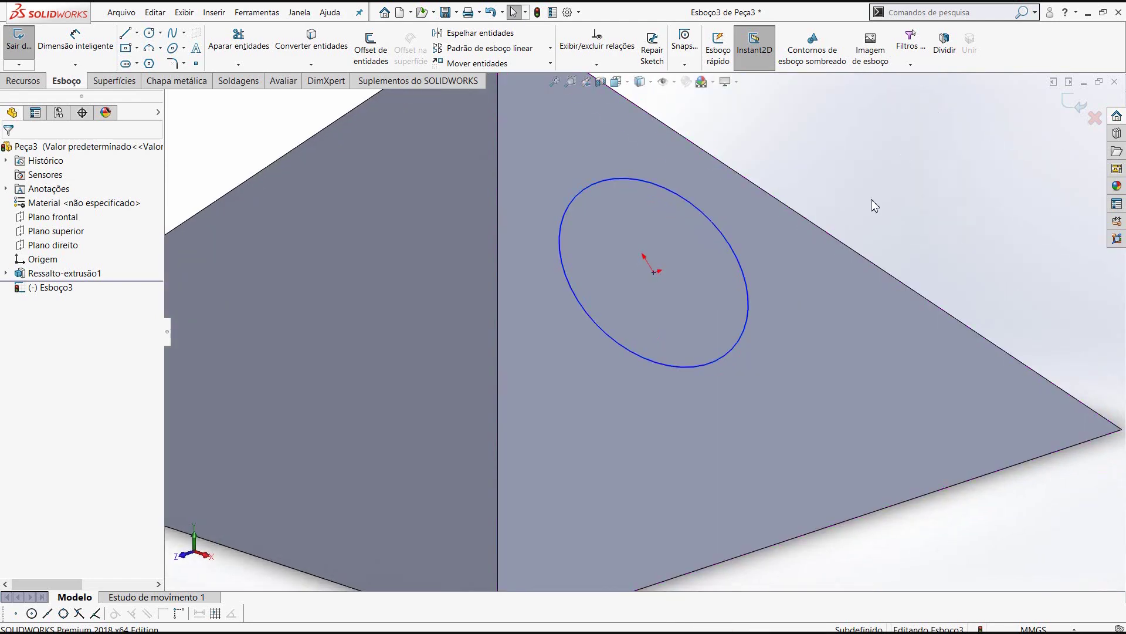
{"action": "key", "text": "f"}
{"action": "key", "text": "z"}
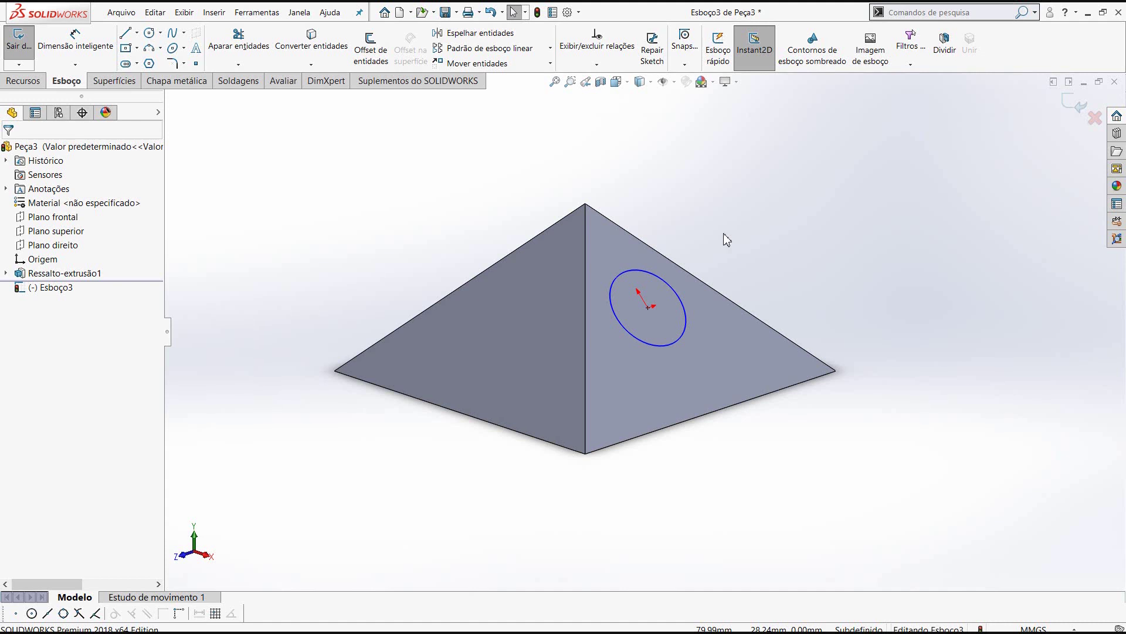
Step: Zoom and orbit the pyramid into tilted views to inspect the circle sketch
{"action": "scroll", "coordinate": [704, 332], "scroll_direction": "down", "scroll_amount": 2}
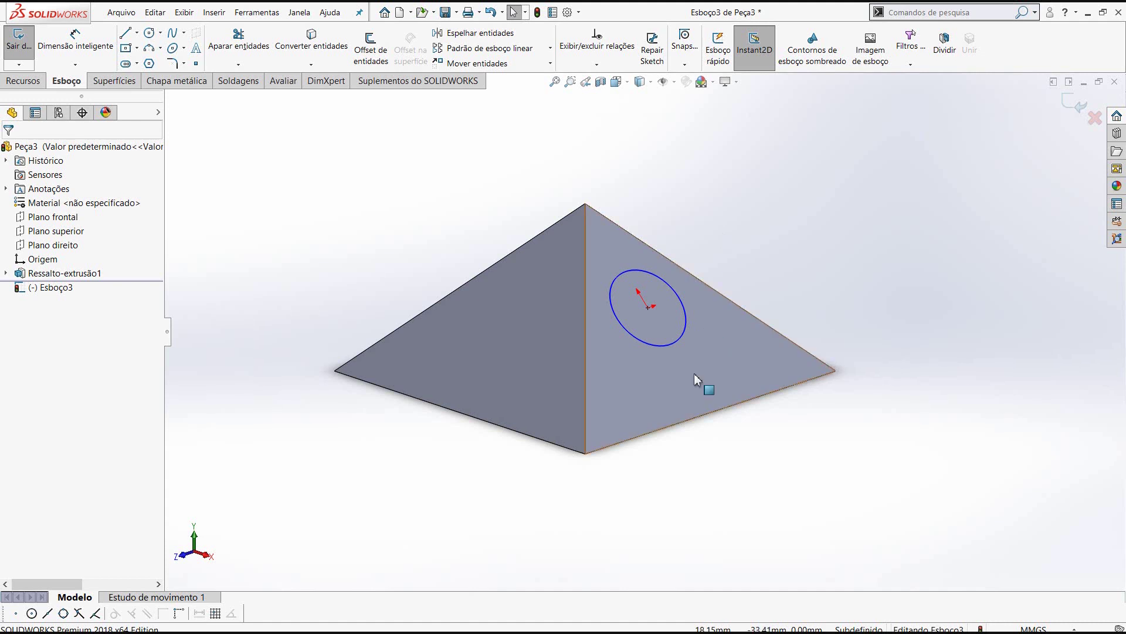
{"action": "scroll", "coordinate": [695, 373], "scroll_direction": "down", "scroll_amount": 2}
{"action": "scroll", "coordinate": [689, 312], "scroll_direction": "up", "scroll_amount": 2}
{"action": "scroll", "coordinate": [687, 299], "scroll_direction": "down", "scroll_amount": 2}
{"action": "scroll", "coordinate": [684, 293], "scroll_direction": "up", "scroll_amount": 1}
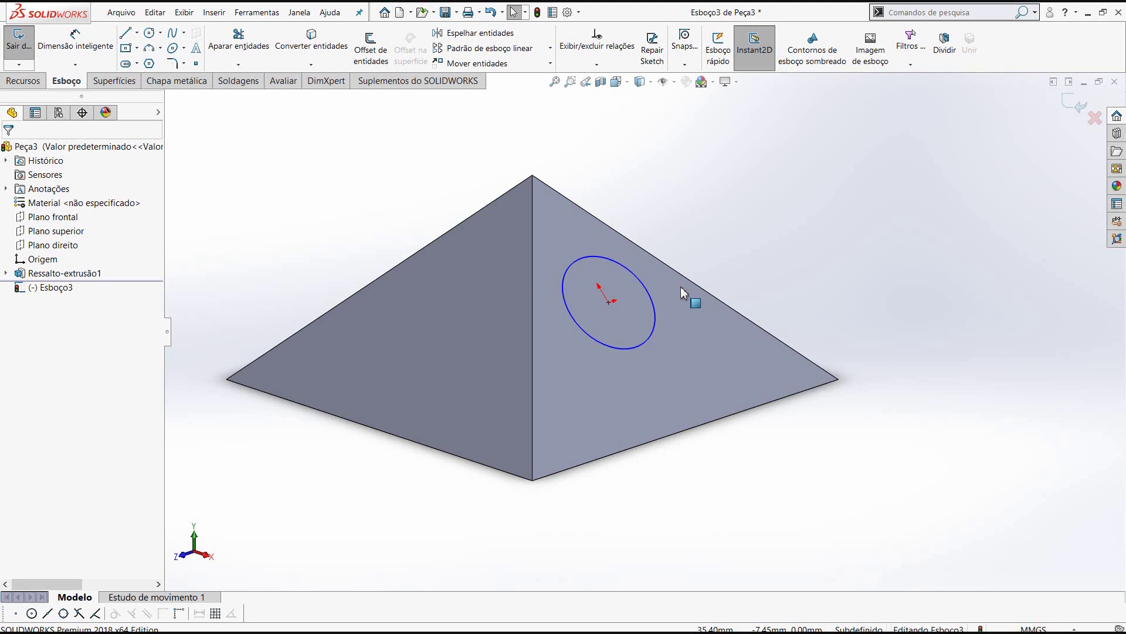
{"action": "mouse_move", "coordinate": [747, 322]}
{"action": "middle_mouse_down"}
{"action": "mouse_move", "coordinate": [648, 390]}
{"action": "mouse_move", "coordinate": [575, 234]}
{"action": "mouse_move", "coordinate": [629, 221]}
{"action": "mouse_move", "coordinate": [744, 269]}
{"action": "mouse_move", "coordinate": [794, 322]}
{"action": "mouse_move", "coordinate": [786, 357]}
{"action": "mouse_move", "coordinate": [658, 339]}
{"action": "mouse_move", "coordinate": [583, 377]}
{"action": "mouse_move", "coordinate": [531, 258]}
{"action": "mouse_move", "coordinate": [578, 315]}
{"action": "mouse_move", "coordinate": [540, 327]}
{"action": "middle_mouse_up"}
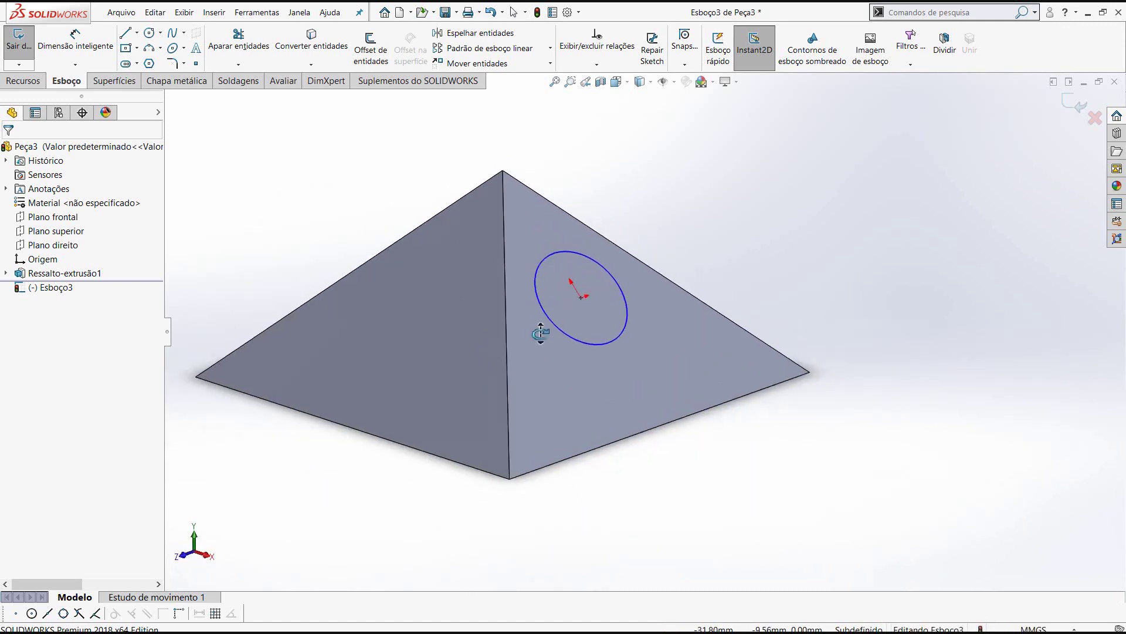
{"action": "scroll", "coordinate": [492, 276], "scroll_direction": "up", "scroll_amount": 1}
{"action": "scroll", "coordinate": [485, 339], "scroll_direction": "down", "scroll_amount": 2}
{"action": "scroll", "coordinate": [604, 402], "scroll_direction": "up", "scroll_amount": 1}
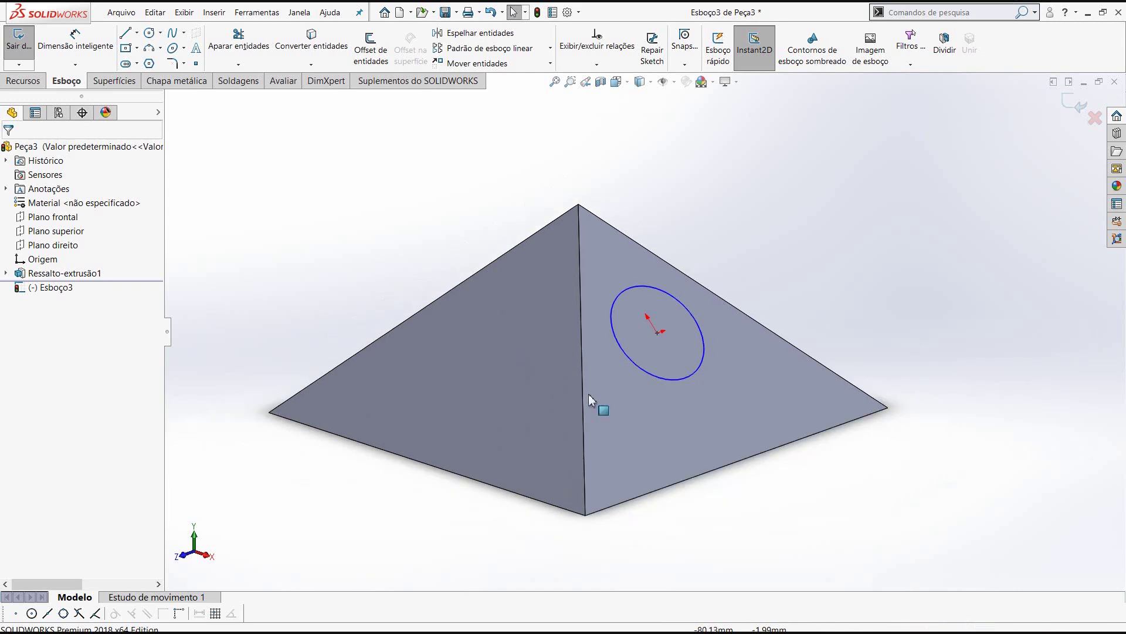
{"action": "mouse_move", "coordinate": [648, 433]}
{"action": "middle_mouse_down"}
{"action": "mouse_move", "coordinate": [666, 414]}
{"action": "mouse_move", "coordinate": [616, 377]}
{"action": "mouse_move", "coordinate": [583, 385]}
{"action": "middle_mouse_up"}
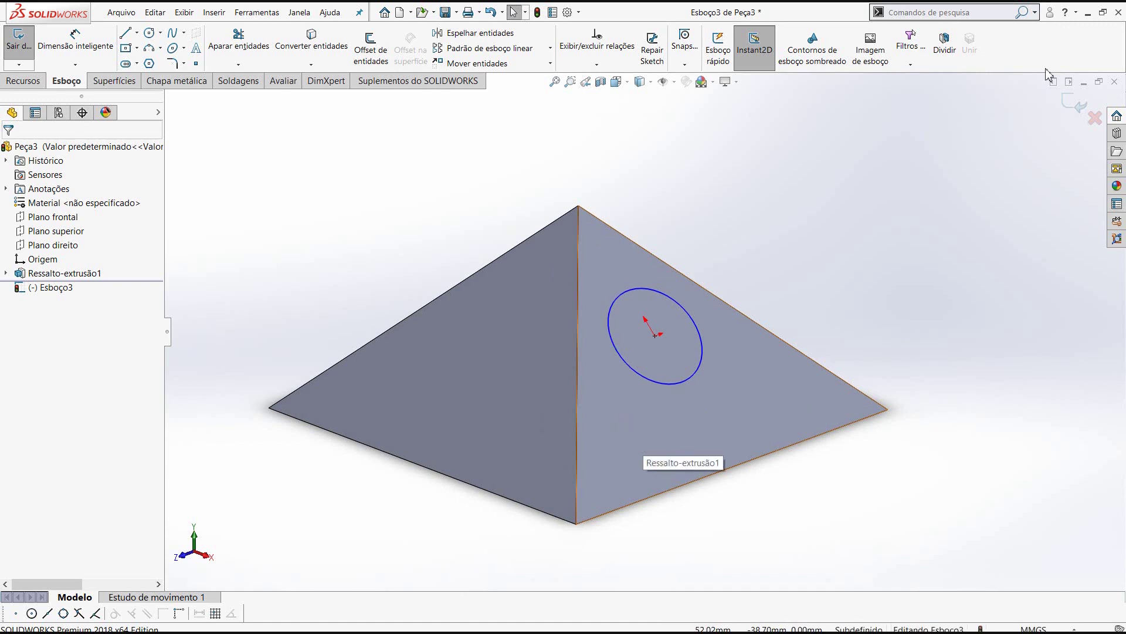
Step: Exit the circle sketch with Ctrl+B and select and deselect the right face
{"action": "key", "text": "ctrl+b"}
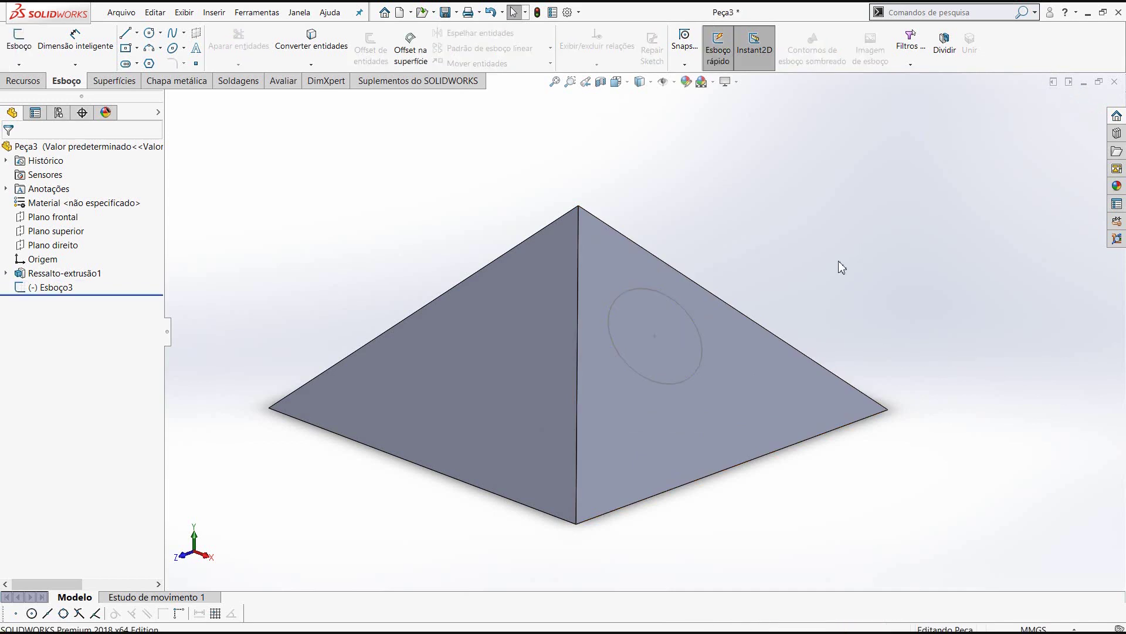
{"action": "left_click", "coordinate": [611, 267]}
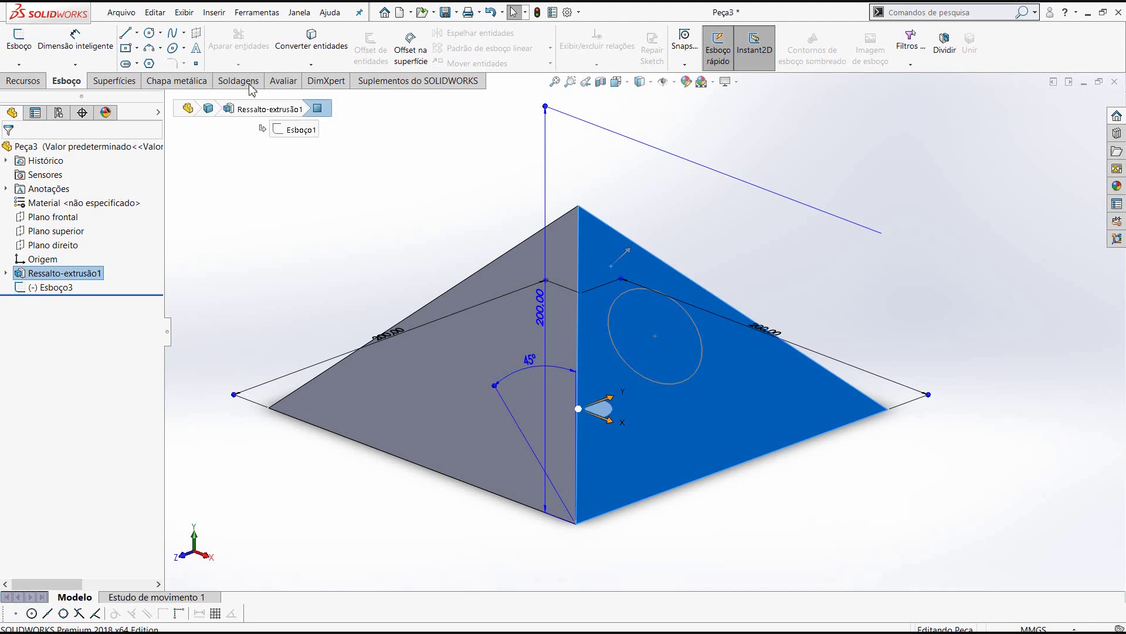
{"action": "left_click", "coordinate": [899, 159]}
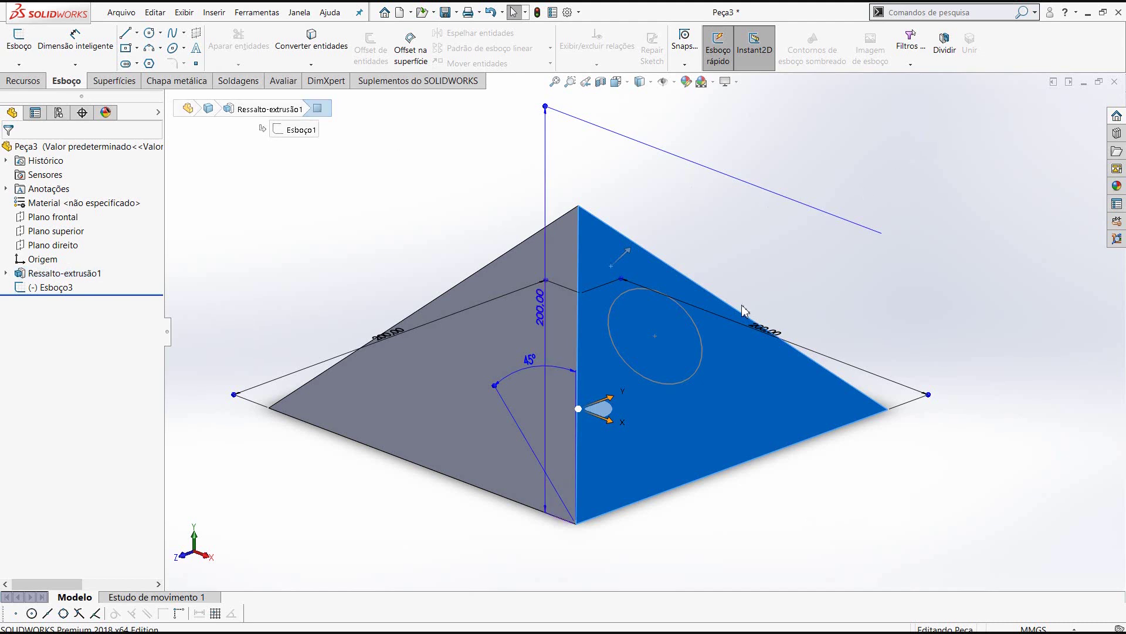
{"action": "left_click", "coordinate": [745, 532]}
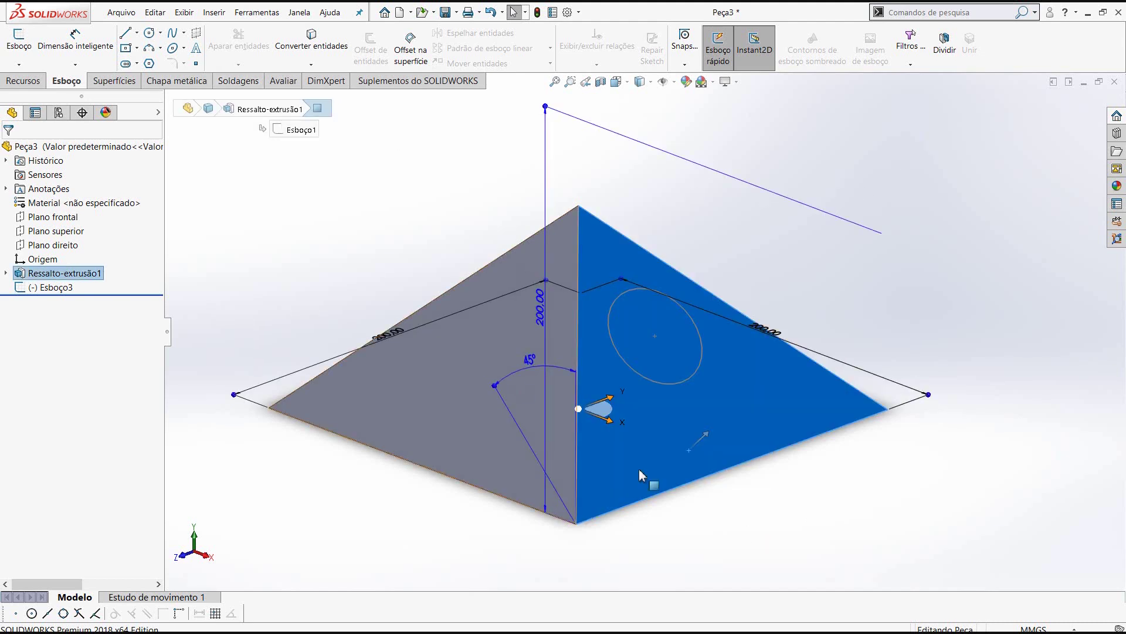
{"action": "left_click", "coordinate": [935, 134]}
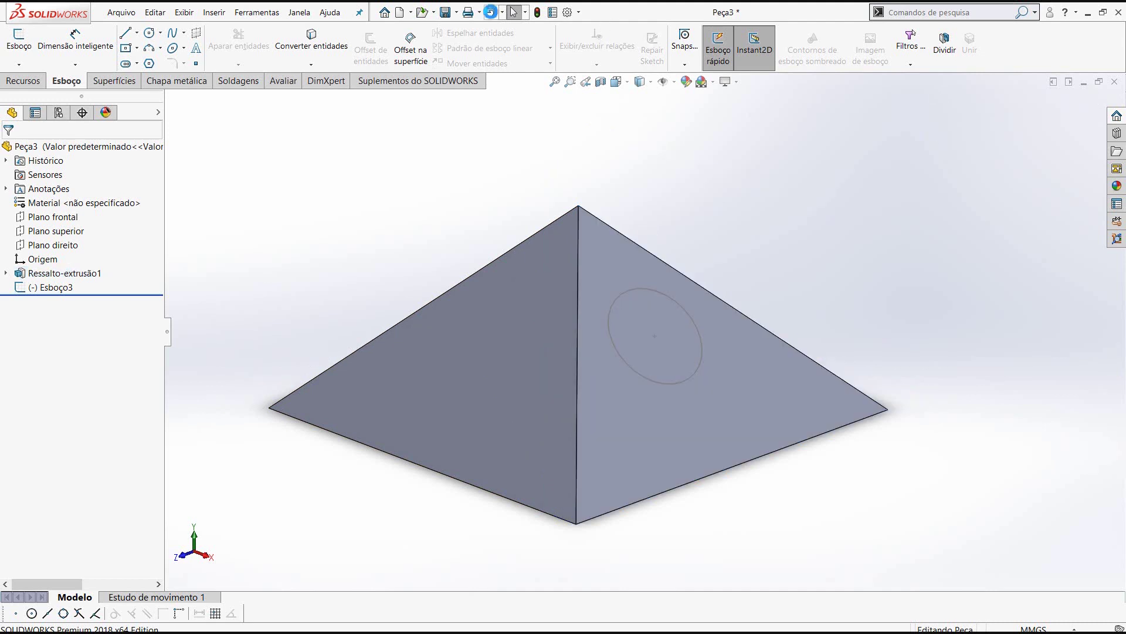
Step: Undo twice to reopen and then discard the circle sketch Esboço3
{"action": "left_click", "coordinate": [491, 12]}
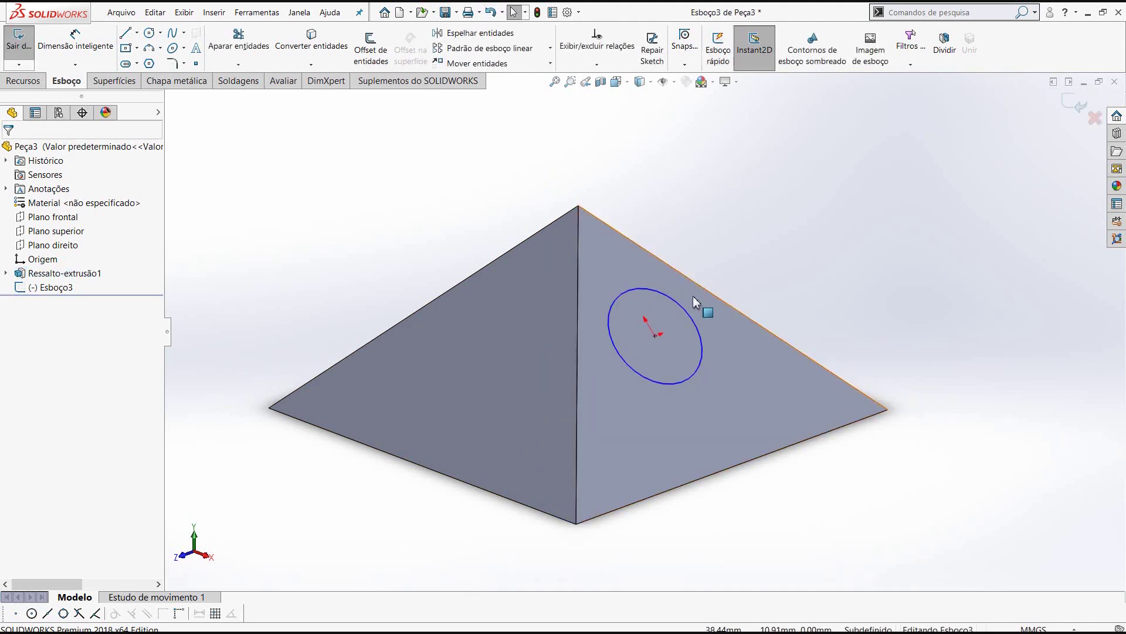
{"action": "left_click", "coordinate": [678, 308]}
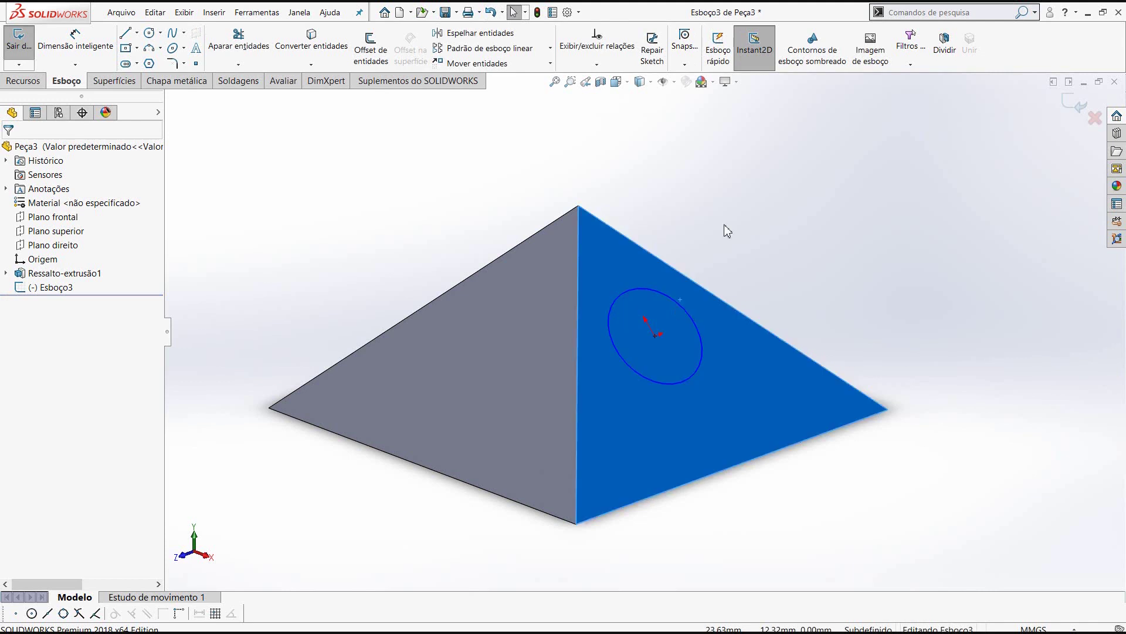
{"action": "left_click", "coordinate": [744, 205]}
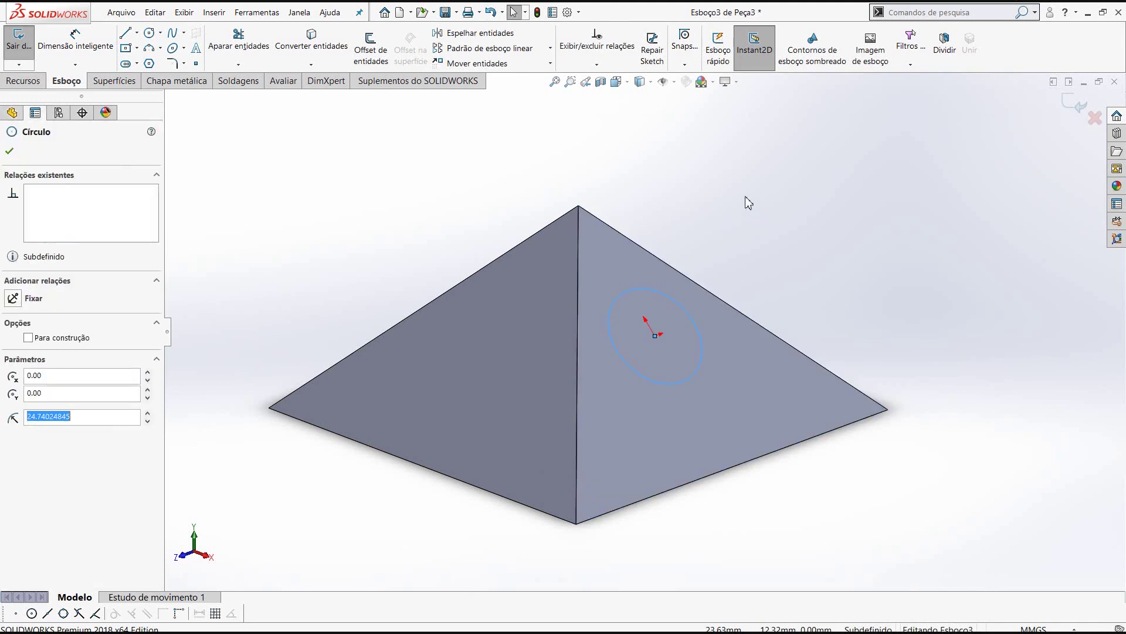
{"action": "left_click", "coordinate": [491, 16]}
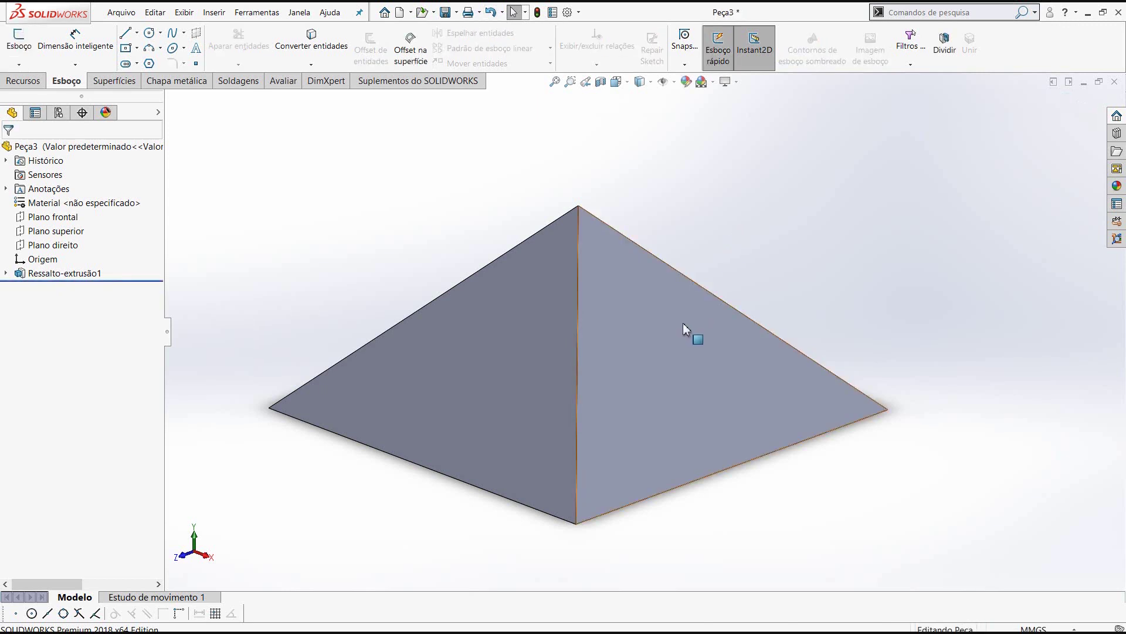
{"action": "scroll", "coordinate": [683, 323], "scroll_direction": "down", "scroll_amount": 2}
{"action": "mouse_move", "coordinate": [674, 279]}
{"action": "middle_mouse_down"}
{"action": "mouse_move", "coordinate": [688, 254]}
{"action": "mouse_move", "coordinate": [666, 332]}
{"action": "middle_mouse_up"}
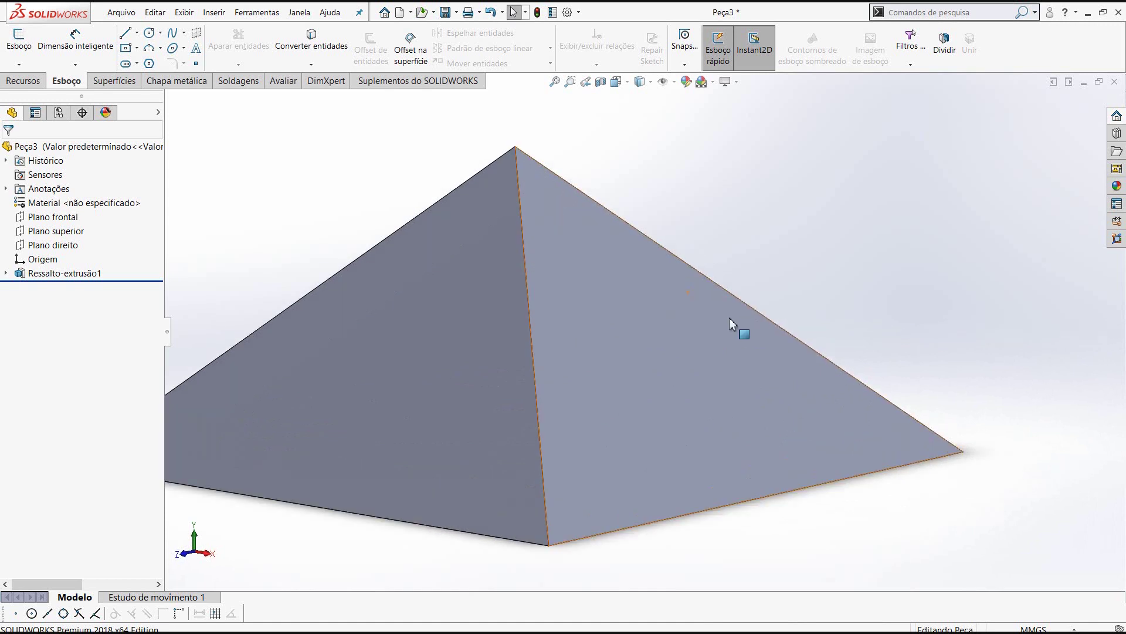
{"action": "scroll", "coordinate": [730, 318], "scroll_direction": "down", "scroll_amount": 2}
{"action": "scroll", "coordinate": [730, 318], "scroll_direction": "up", "scroll_amount": 2}
{"action": "mouse_move", "coordinate": [679, 352]}
{"action": "middle_mouse_down"}
{"action": "mouse_move", "coordinate": [717, 289]}
{"action": "mouse_move", "coordinate": [784, 308]}
{"action": "mouse_move", "coordinate": [724, 356]}
{"action": "mouse_move", "coordinate": [717, 296]}
{"action": "mouse_move", "coordinate": [744, 309]}
{"action": "mouse_move", "coordinate": [751, 343]}
{"action": "mouse_move", "coordinate": [732, 387]}
{"action": "mouse_move", "coordinate": [729, 354]}
{"action": "mouse_move", "coordinate": [750, 300]}
{"action": "mouse_move", "coordinate": [842, 292]}
{"action": "mouse_move", "coordinate": [779, 372]}
{"action": "mouse_move", "coordinate": [586, 386]}
{"action": "middle_mouse_up"}
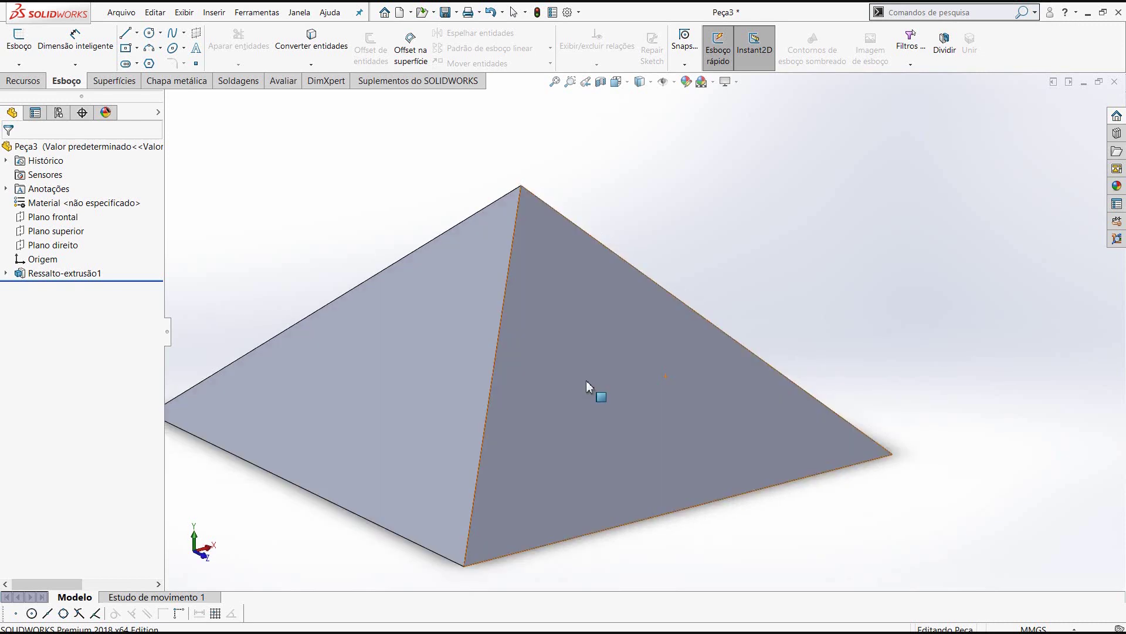
{"action": "scroll", "coordinate": [586, 390], "scroll_direction": "up", "scroll_amount": 2}
{"action": "middle_click_drag", "start_coordinate": [604, 345], "coordinate": [616, 390]}
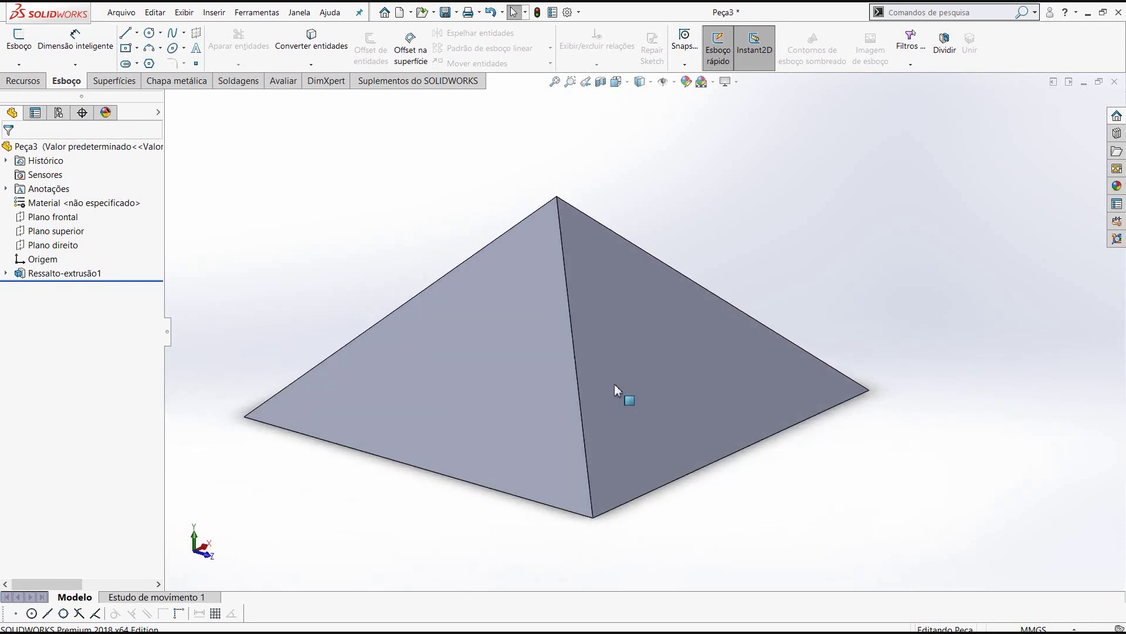
{"action": "scroll", "coordinate": [649, 368], "scroll_direction": "down", "scroll_amount": 2}
{"action": "scroll", "coordinate": [649, 368], "scroll_direction": "down", "scroll_amount": 1}
{"action": "left_click", "coordinate": [756, 423]}
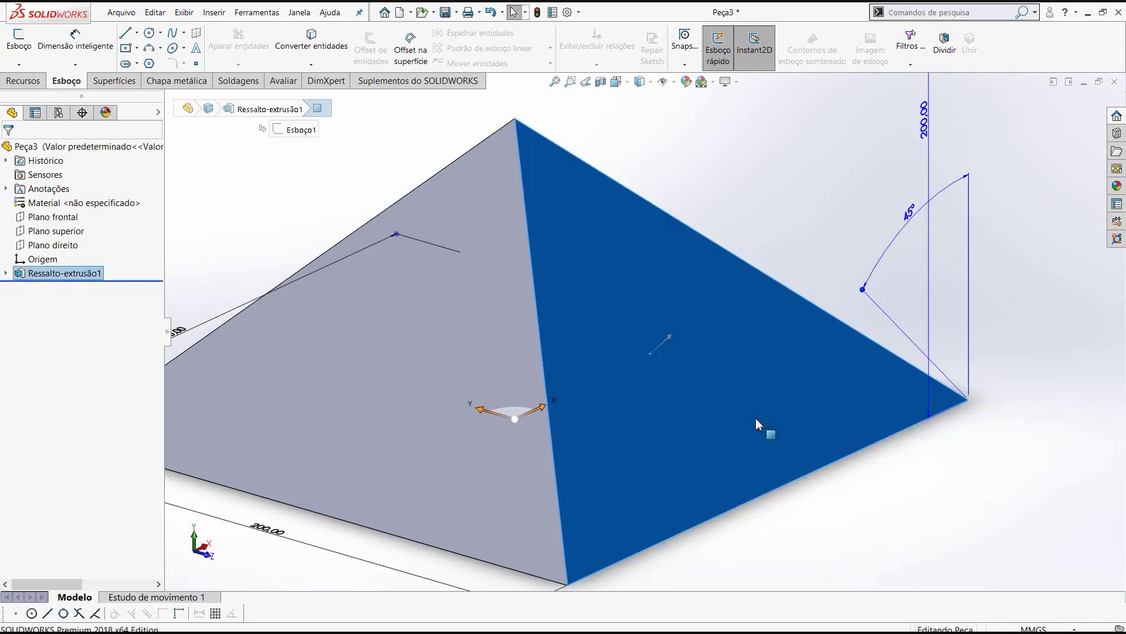
{"action": "scroll", "coordinate": [659, 397], "scroll_direction": "up", "scroll_amount": 2}
{"action": "mouse_move", "coordinate": [659, 397]}
{"action": "middle_mouse_down"}
{"action": "mouse_move", "coordinate": [649, 377]}
{"action": "mouse_move", "coordinate": [702, 292]}
{"action": "mouse_move", "coordinate": [672, 422]}
{"action": "middle_mouse_up"}
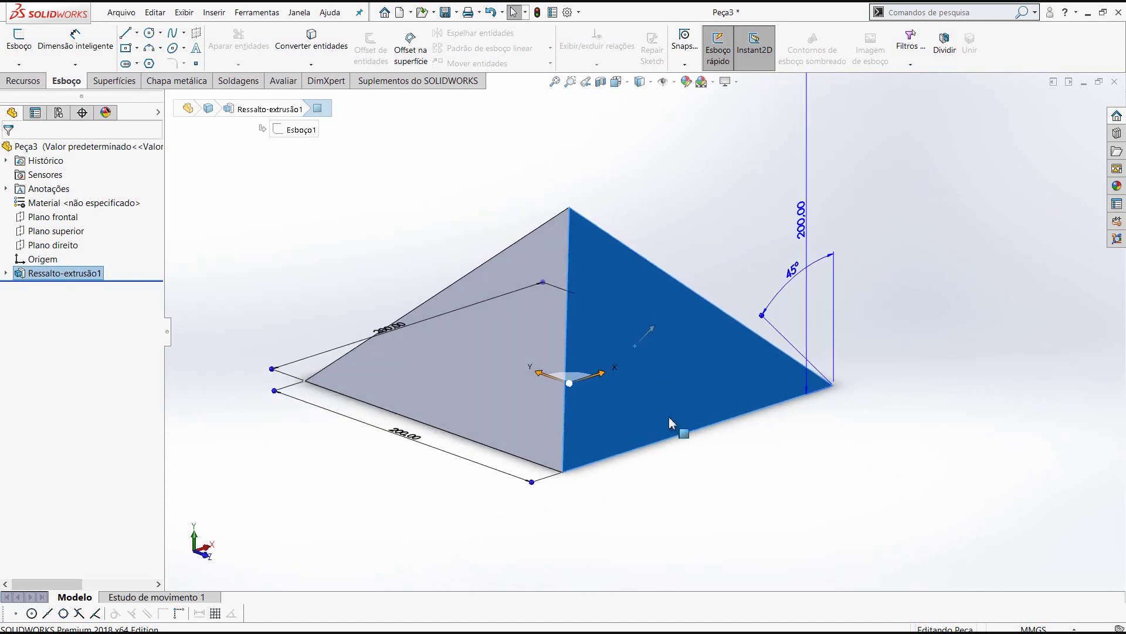
{"action": "left_click", "coordinate": [696, 471]}
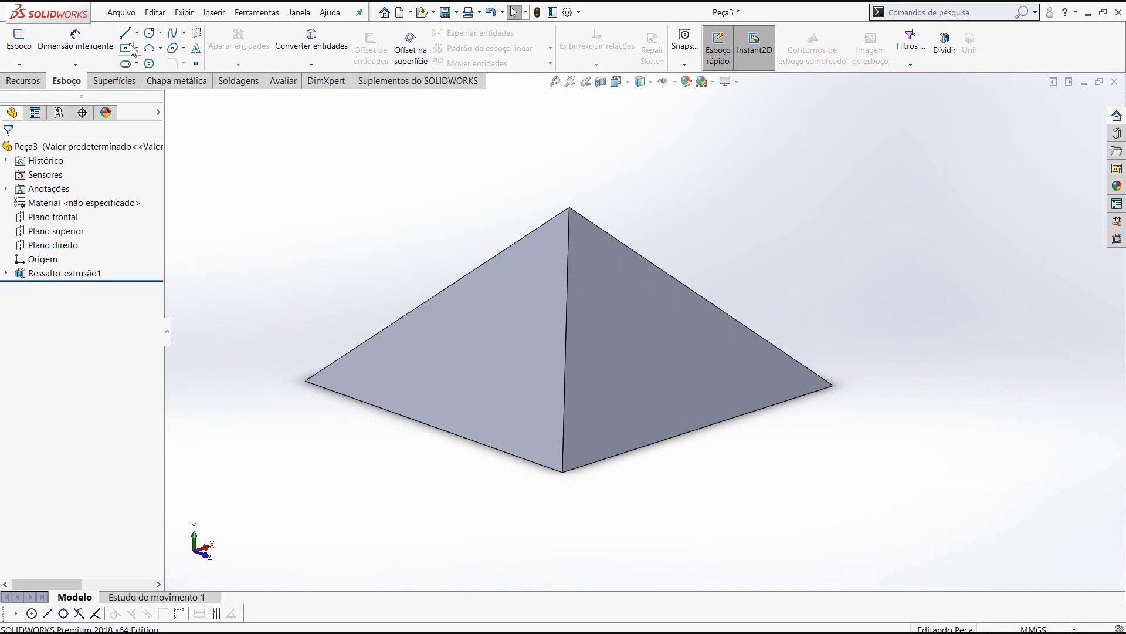
Step: Preview a trial reference plane through the pyramid's bottom vertex, apex and a base corner
{"action": "left_click", "coordinate": [24, 80]}
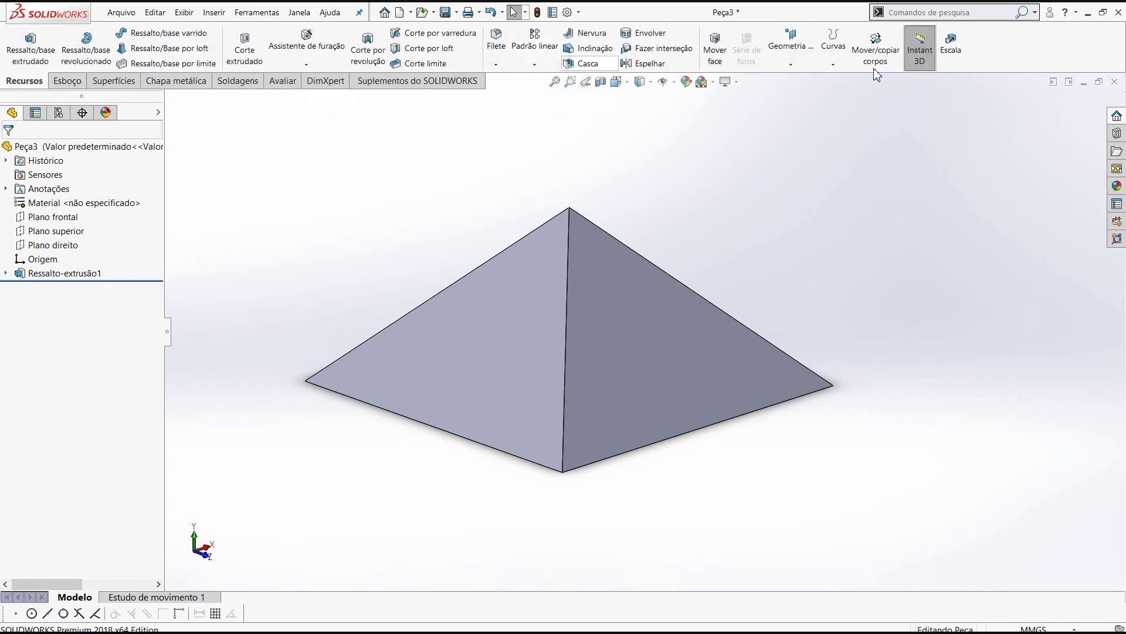
{"action": "left_click", "coordinate": [792, 65]}
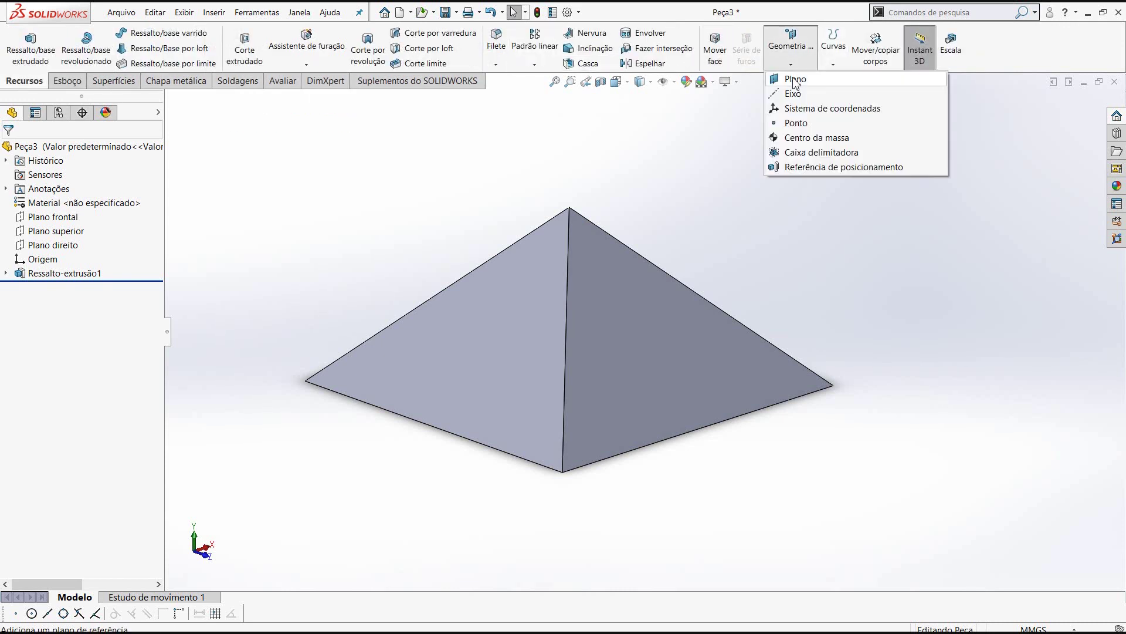
{"action": "left_click", "coordinate": [563, 471]}
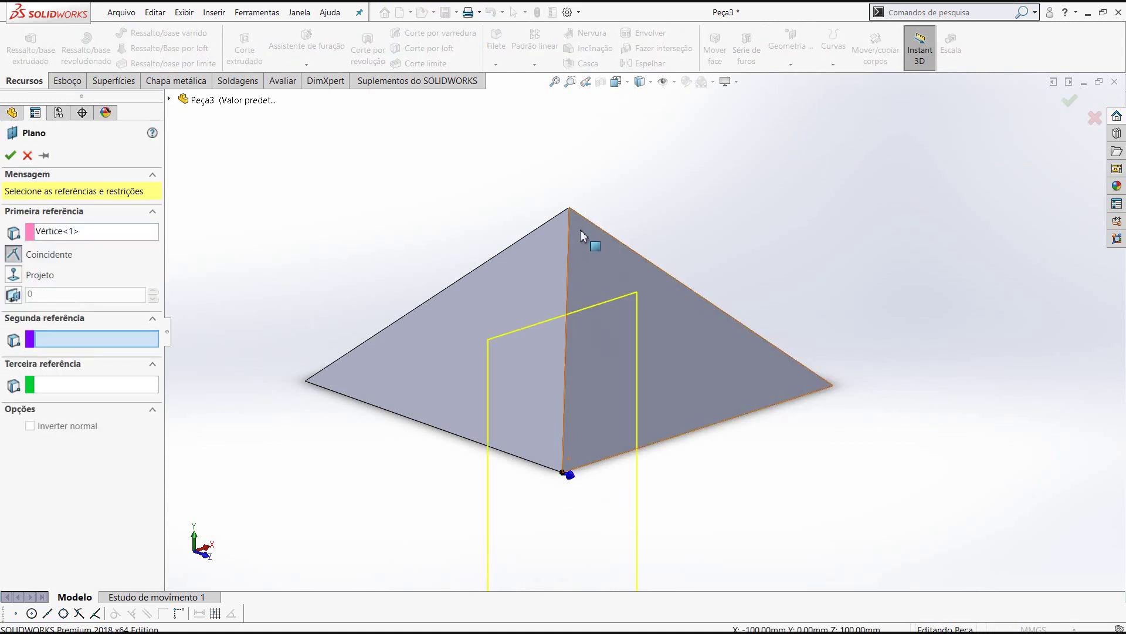
{"action": "left_click", "coordinate": [568, 207]}
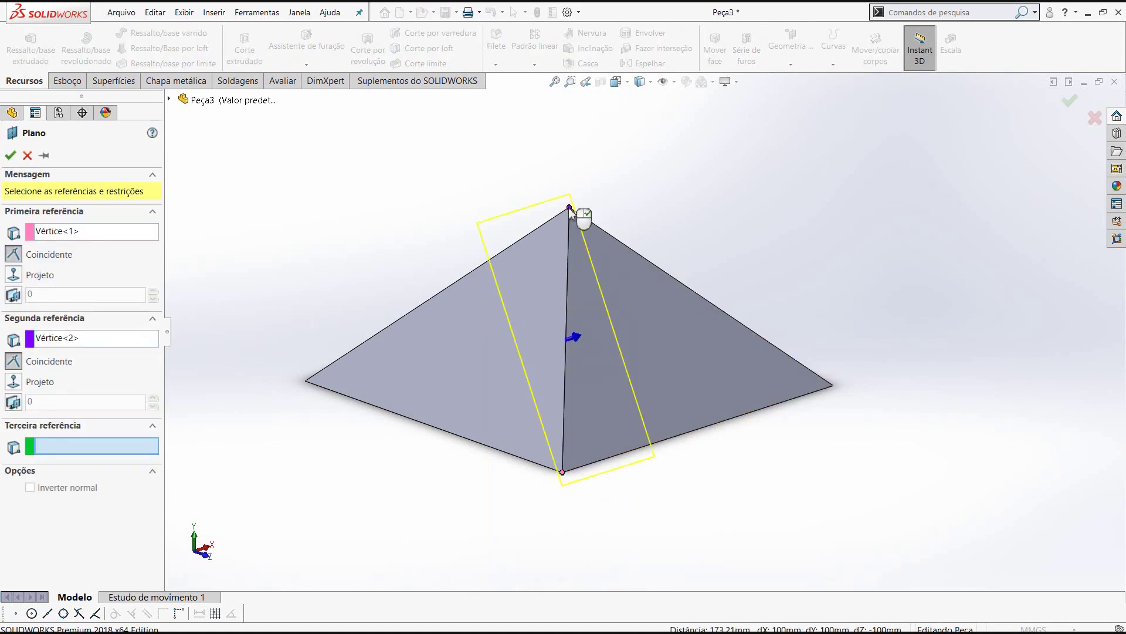
{"action": "mouse_move", "coordinate": [674, 249]}
{"action": "middle_mouse_down"}
{"action": "mouse_move", "coordinate": [732, 233]}
{"action": "mouse_move", "coordinate": [706, 237]}
{"action": "mouse_move", "coordinate": [714, 203]}
{"action": "mouse_move", "coordinate": [739, 201]}
{"action": "mouse_move", "coordinate": [719, 254]}
{"action": "middle_mouse_up"}
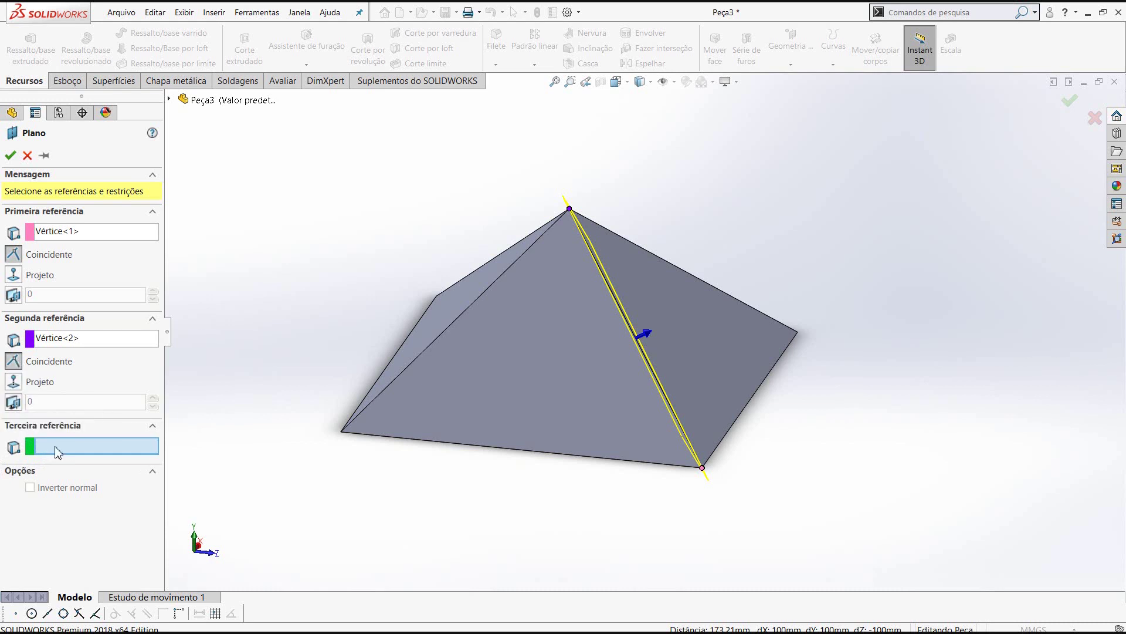
{"action": "left_click", "coordinate": [798, 332]}
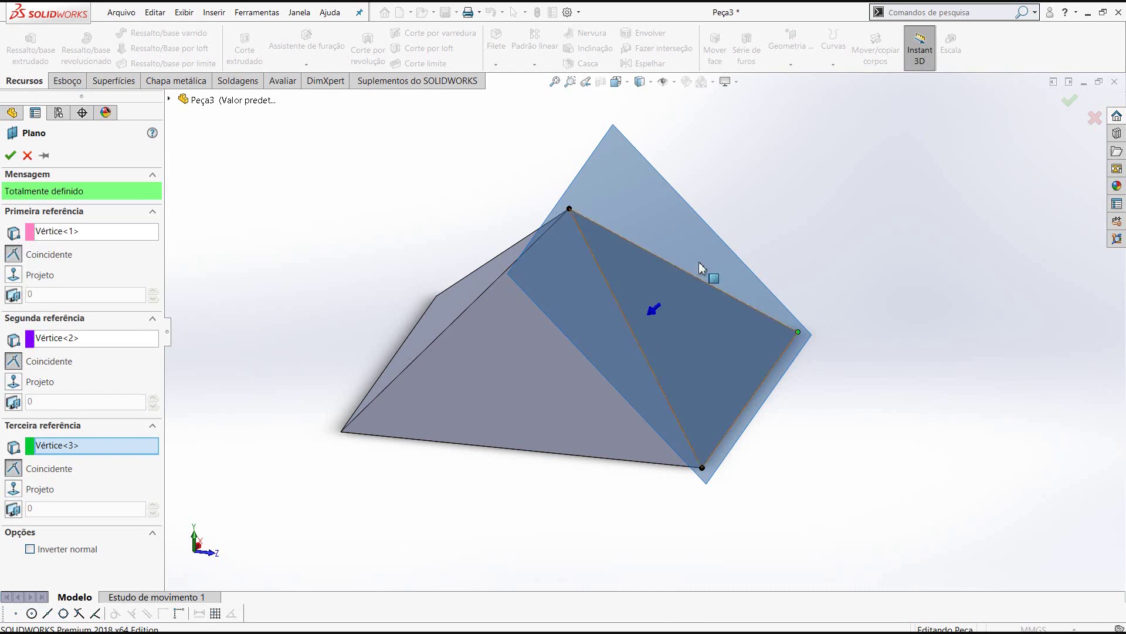
{"action": "middle_click_drag", "start_coordinate": [704, 271], "coordinate": [676, 270]}
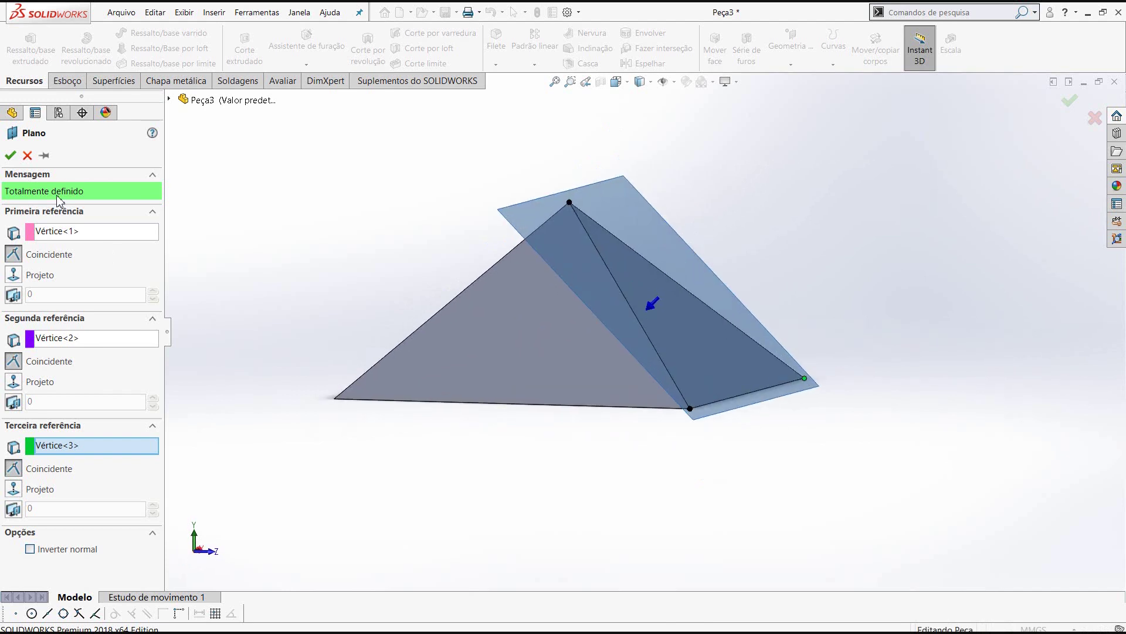
Step: Cancel the three-vertex plane and start a new plane on the pyramid's right face
{"action": "left_click", "coordinate": [28, 155]}
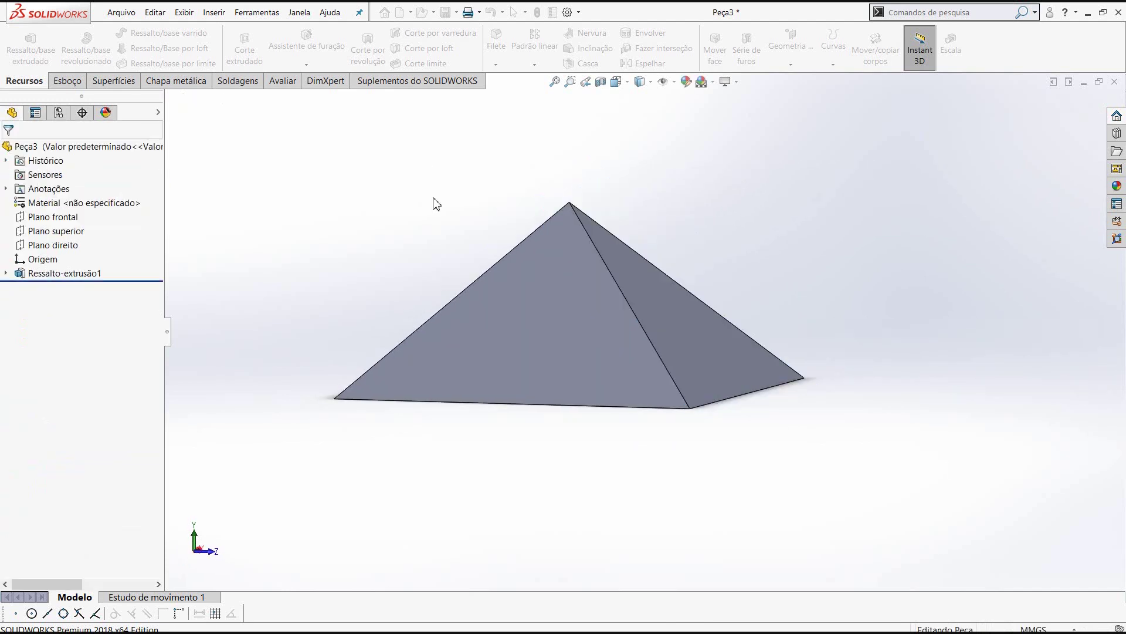
{"action": "key", "text": "ctrl+7"}
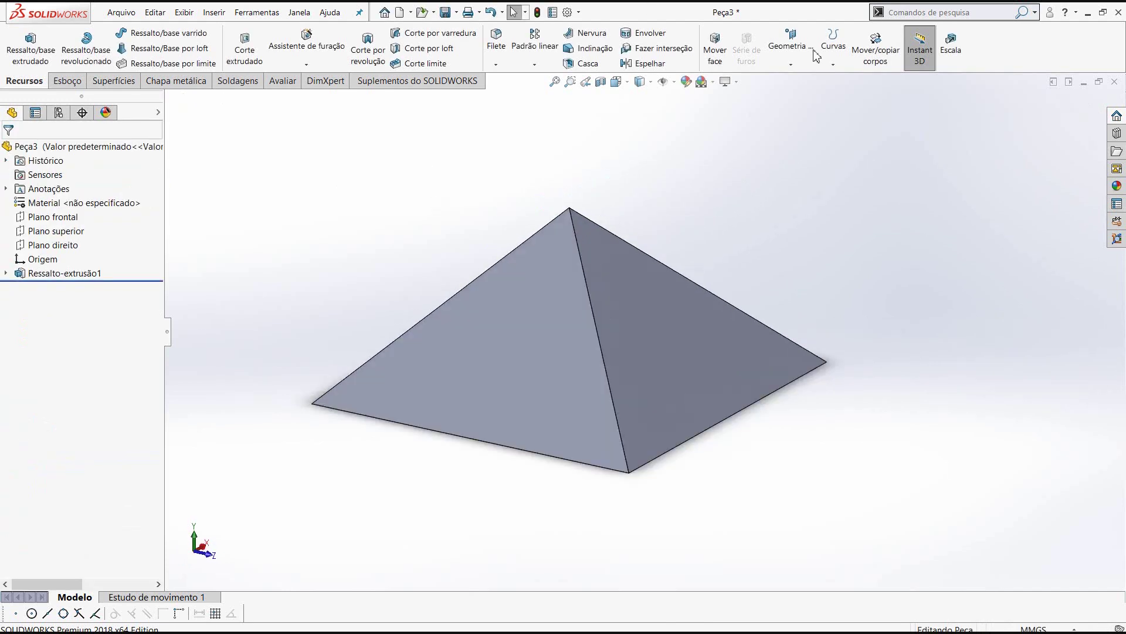
{"action": "left_click", "coordinate": [796, 67]}
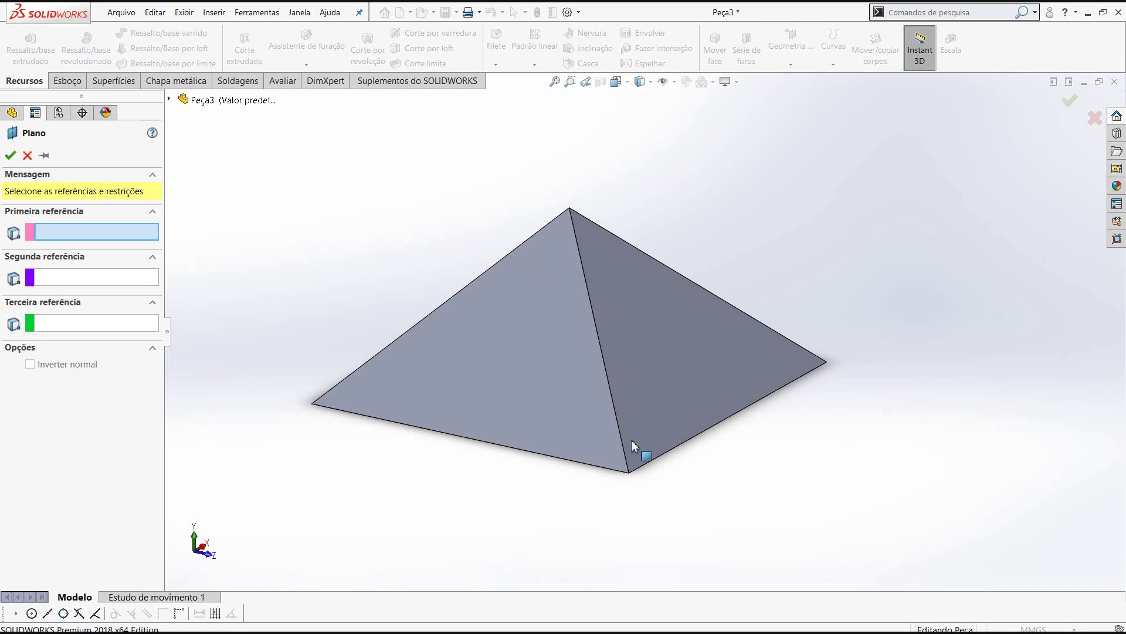
{"action": "left_click", "coordinate": [649, 368]}
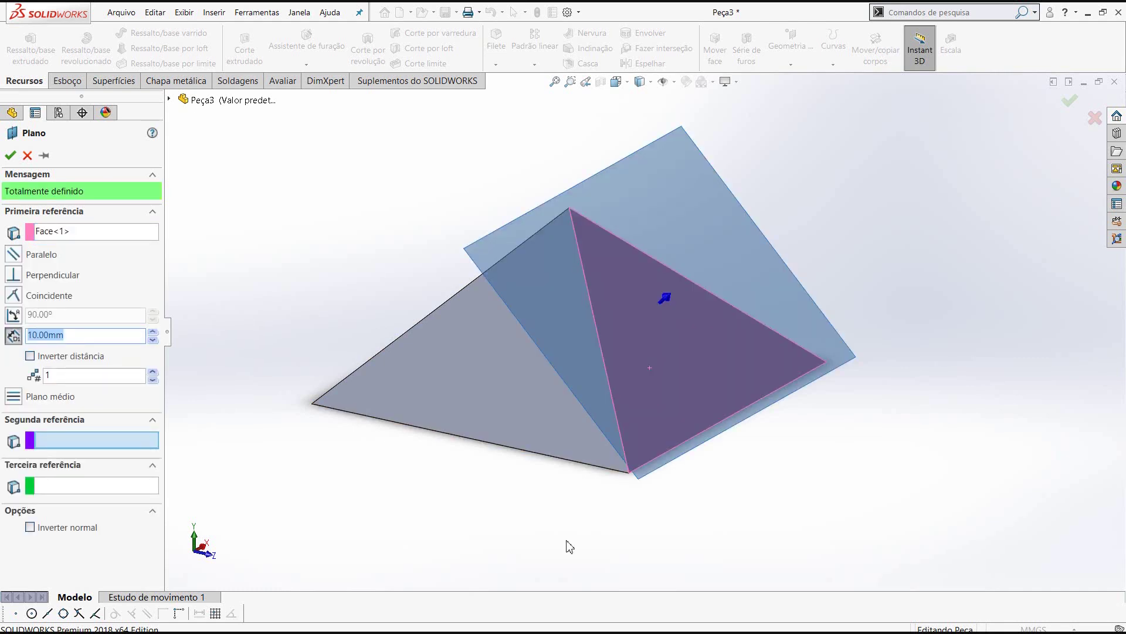
{"action": "mouse_move", "coordinate": [610, 452]}
{"action": "middle_mouse_down"}
{"action": "mouse_move", "coordinate": [626, 424]}
{"action": "mouse_move", "coordinate": [645, 420]}
{"action": "middle_mouse_up"}
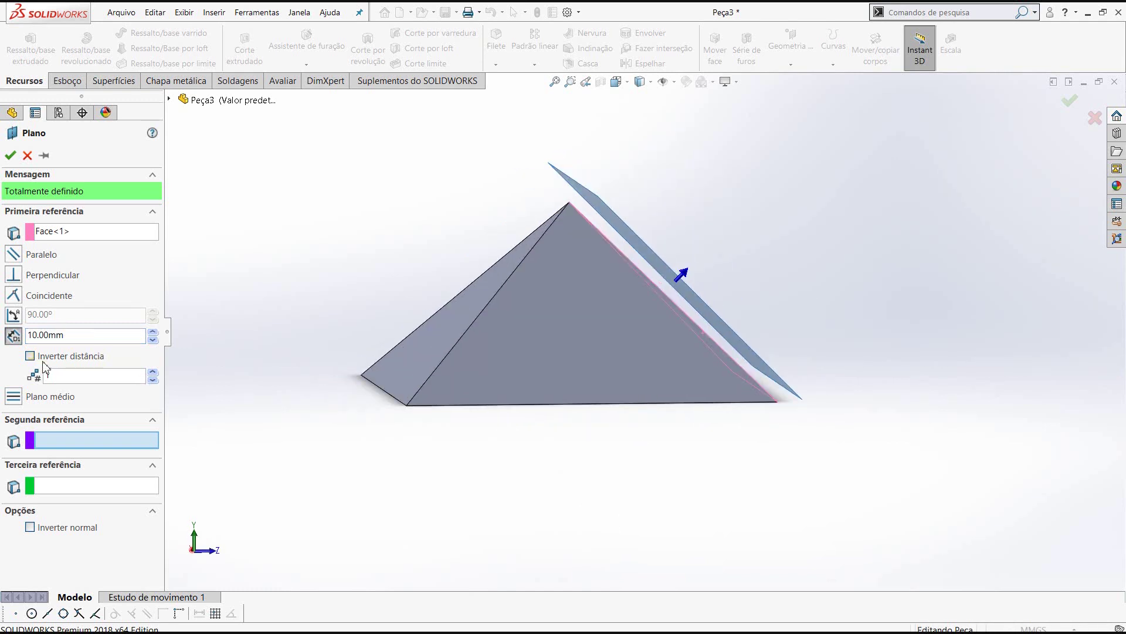
Step: Set a 0 mm offset, create Plano2, then undo it
{"action": "double_click", "coordinate": [76, 335]}
{"action": "type", "text": "0"}
{"action": "key", "text": "Return"}
{"action": "mouse_move", "coordinate": [488, 333]}
{"action": "middle_mouse_down"}
{"action": "mouse_move", "coordinate": [470, 343]}
{"action": "mouse_move", "coordinate": [440, 335]}
{"action": "mouse_move", "coordinate": [437, 382]}
{"action": "mouse_move", "coordinate": [464, 358]}
{"action": "middle_mouse_up"}
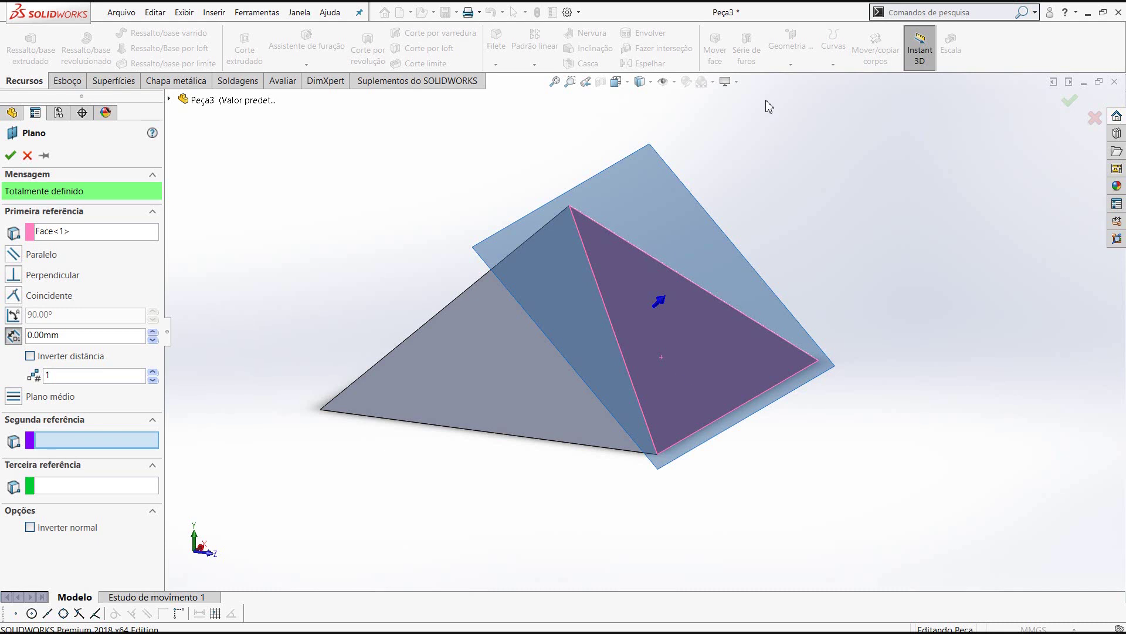
{"action": "mouse_move", "coordinate": [671, 373]}
{"action": "middle_mouse_down"}
{"action": "mouse_move", "coordinate": [708, 284]}
{"action": "mouse_move", "coordinate": [668, 289]}
{"action": "mouse_move", "coordinate": [642, 343]}
{"action": "mouse_move", "coordinate": [636, 325]}
{"action": "middle_mouse_up"}
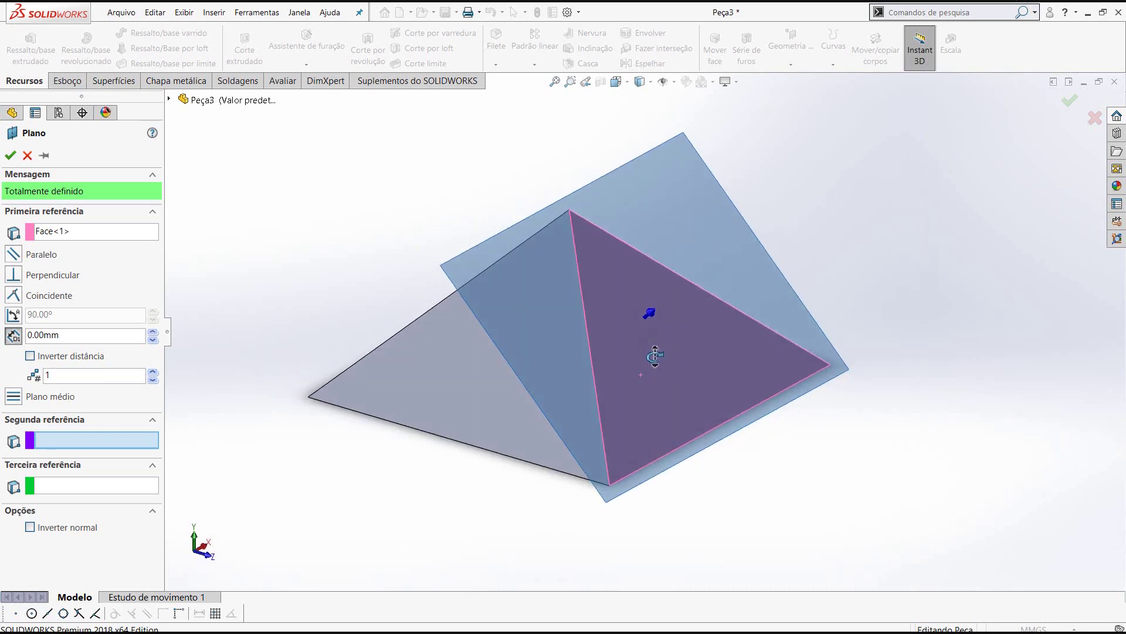
{"action": "left_click", "coordinate": [10, 155]}
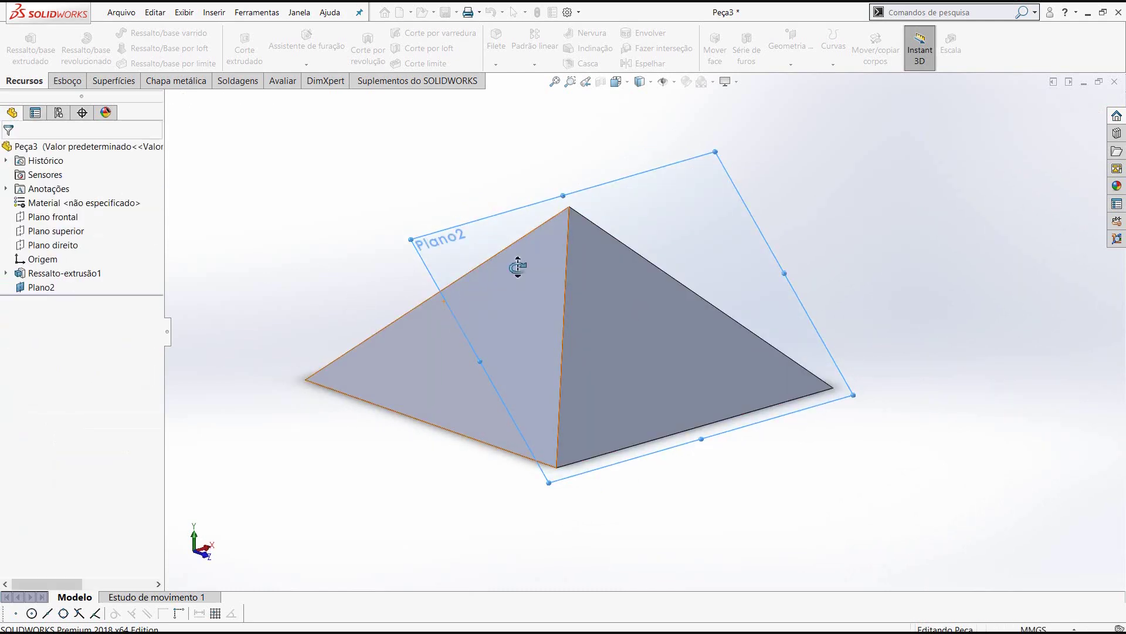
{"action": "mouse_move", "coordinate": [517, 267]}
{"action": "middle_mouse_down"}
{"action": "mouse_move", "coordinate": [540, 244]}
{"action": "mouse_move", "coordinate": [491, 270]}
{"action": "middle_mouse_up"}
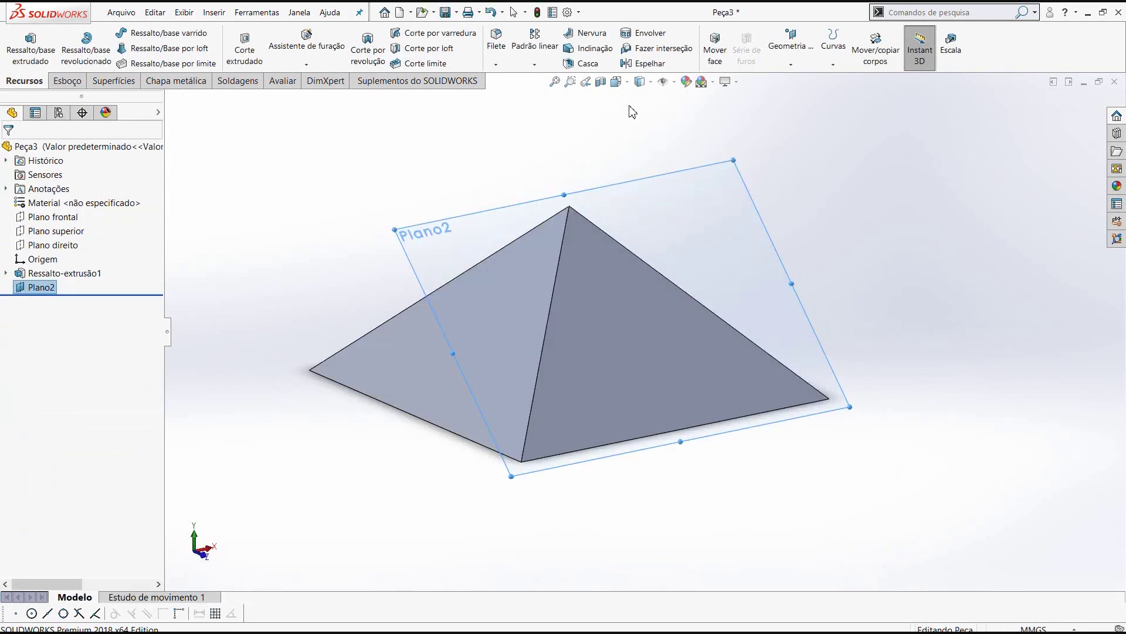
{"action": "key", "text": "ctrl+z"}
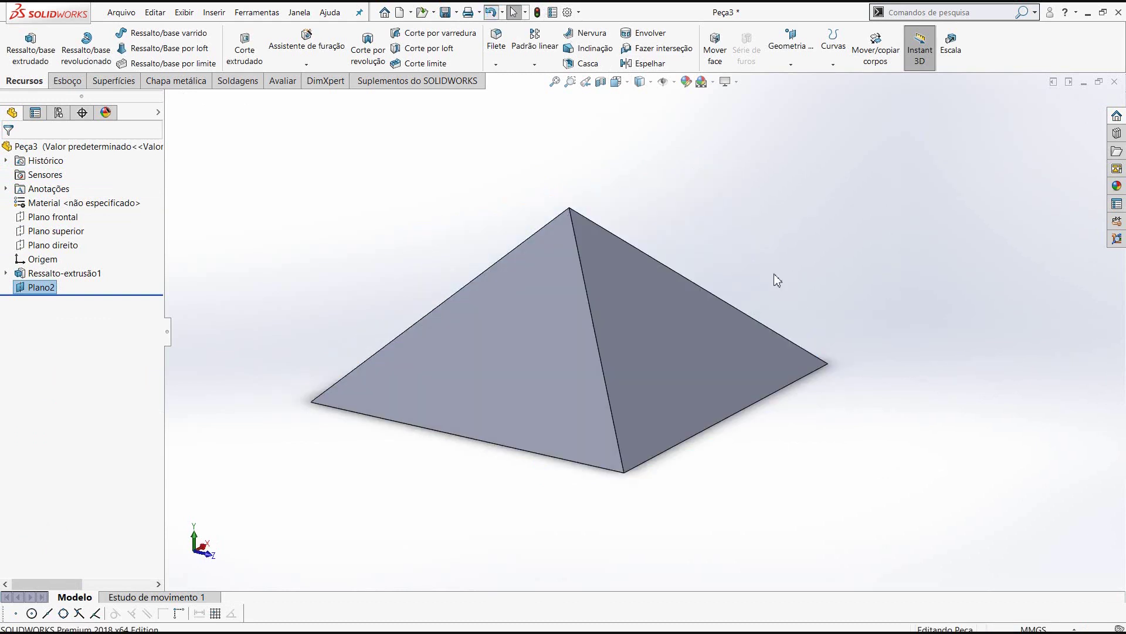
Step: Preview a plane on the pyramid's right face with the 100 mm offset changed to 0 mm
{"action": "left_click", "coordinate": [796, 69]}
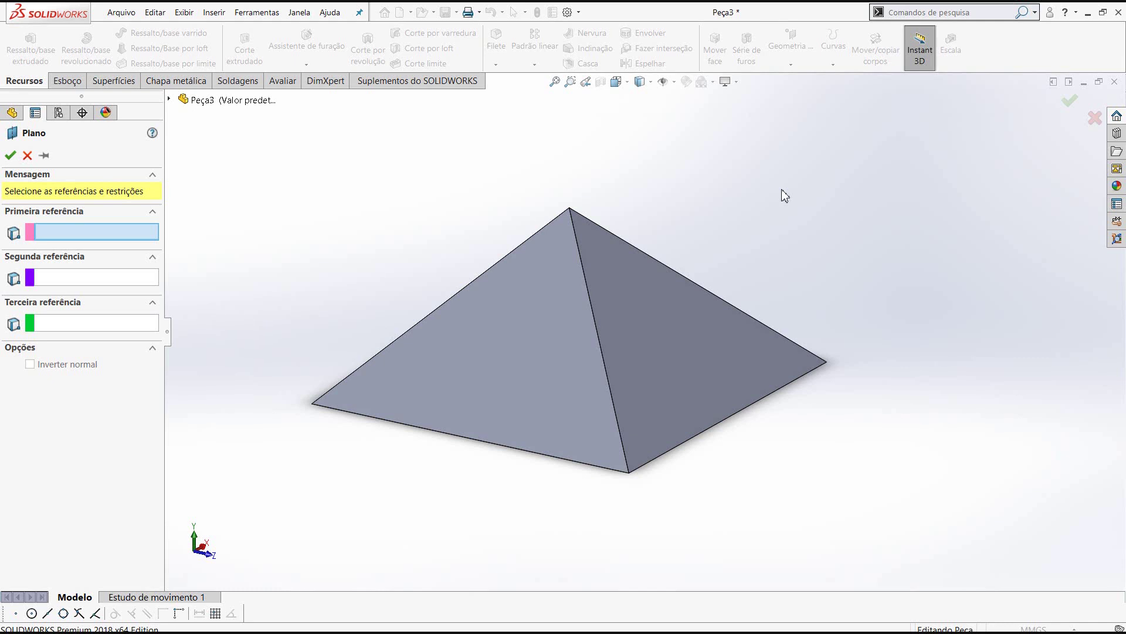
{"action": "left_click", "coordinate": [647, 315]}
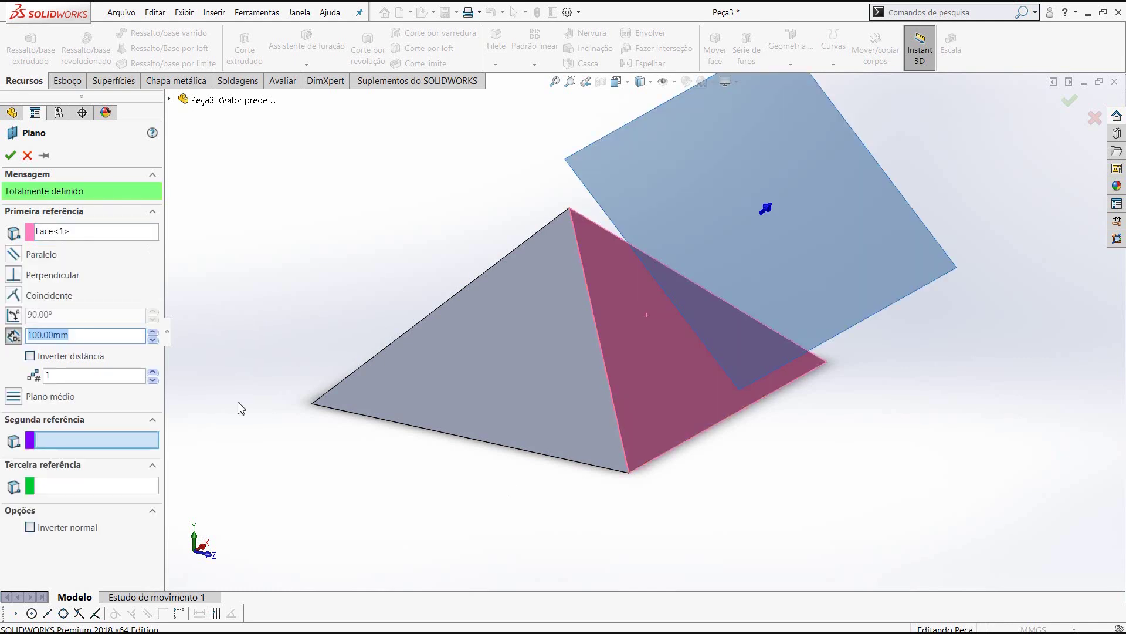
{"action": "middle_click_drag", "start_coordinate": [432, 269], "coordinate": [453, 266]}
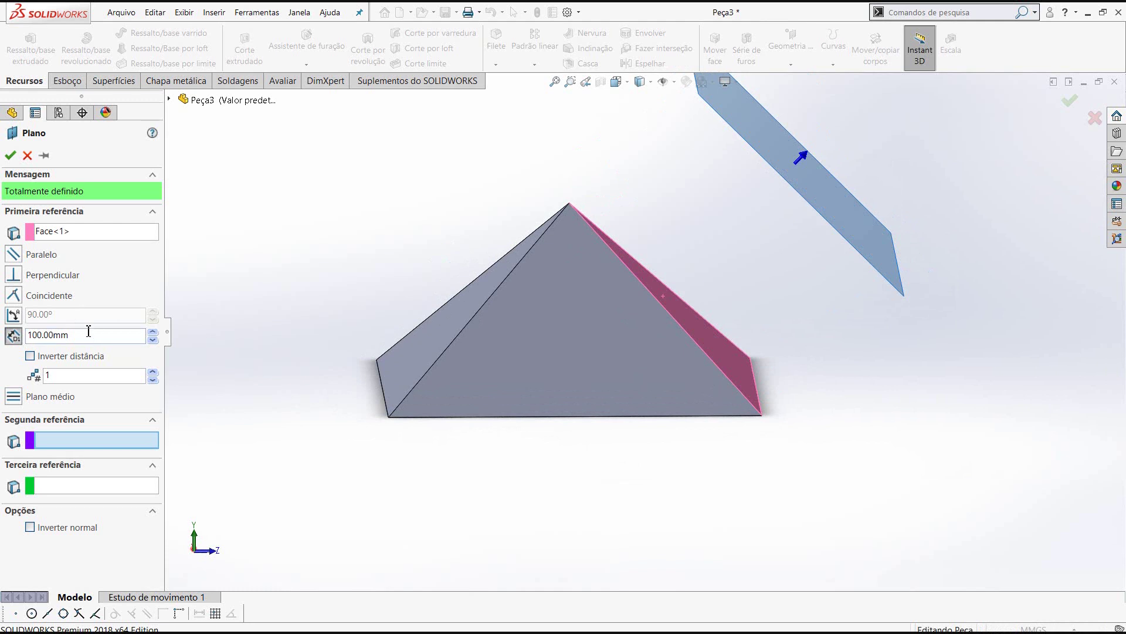
{"action": "middle_click_drag", "start_coordinate": [682, 280], "coordinate": [640, 306]}
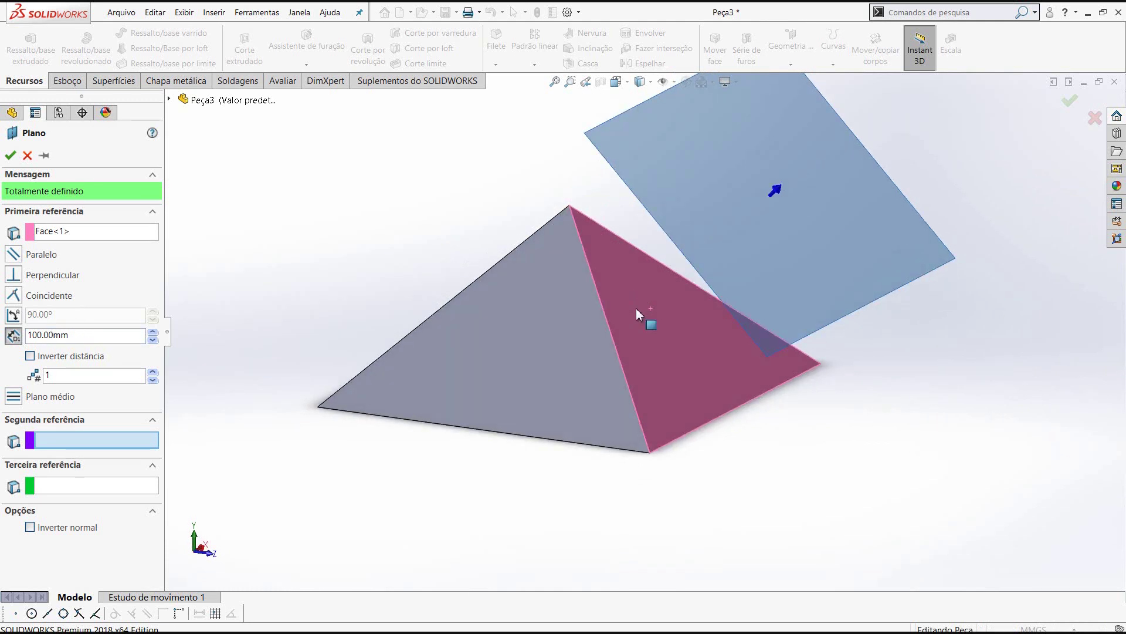
{"action": "mouse_move", "coordinate": [757, 224]}
{"action": "middle_mouse_down"}
{"action": "mouse_move", "coordinate": [772, 216]}
{"action": "mouse_move", "coordinate": [747, 244]}
{"action": "middle_mouse_up"}
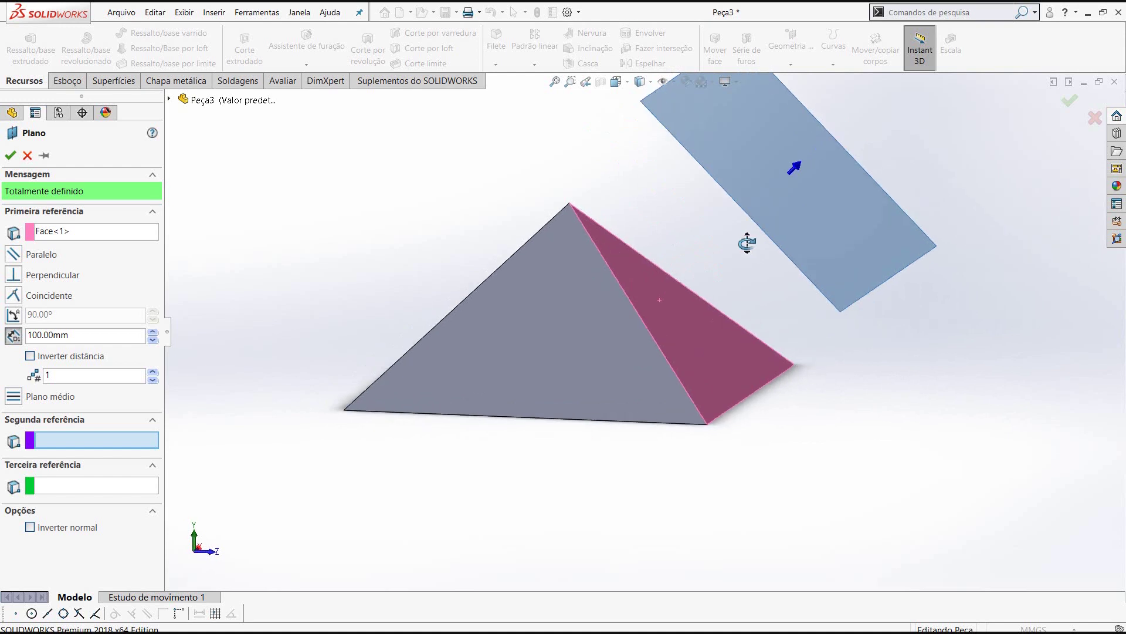
{"action": "double_click", "coordinate": [110, 342]}
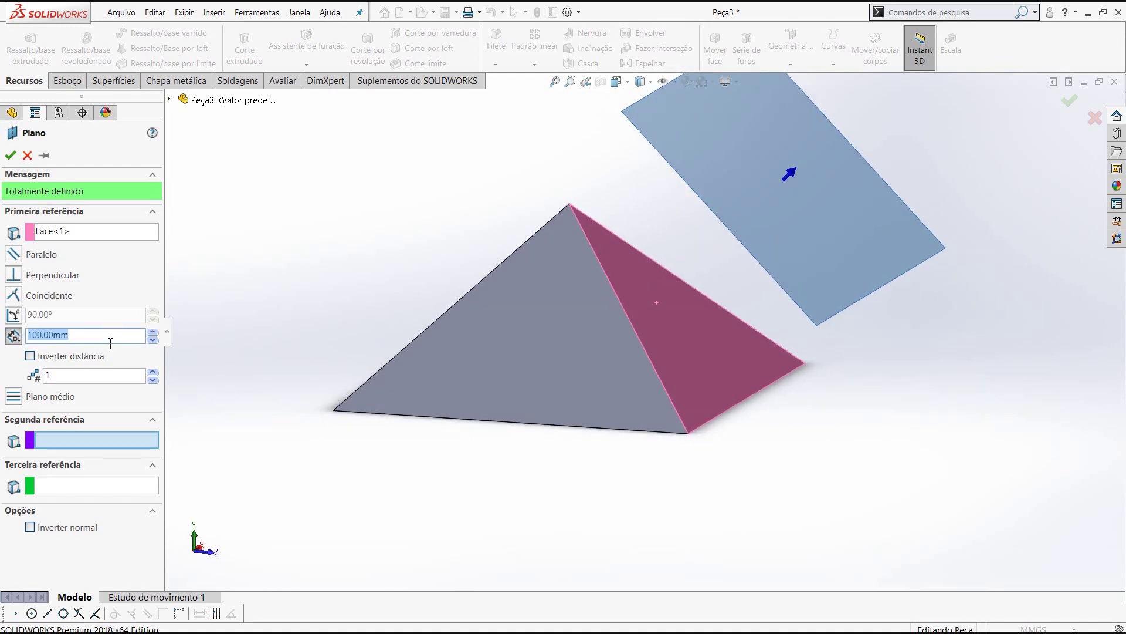
{"action": "type", "text": "0"}
{"action": "key", "text": "Return"}
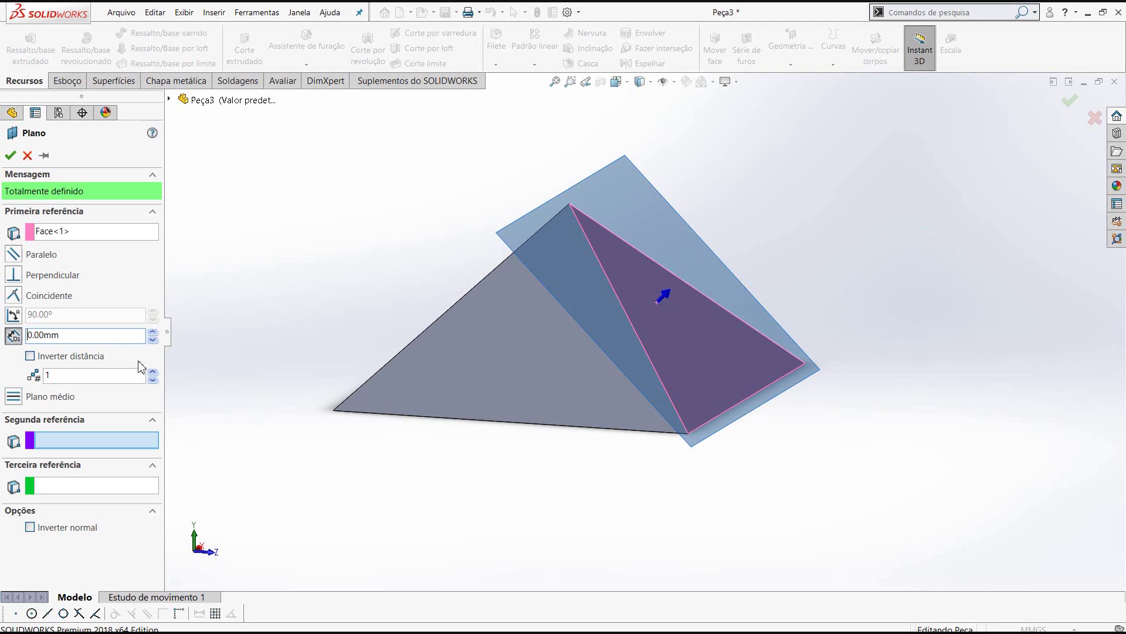
{"action": "mouse_move", "coordinate": [516, 326]}
{"action": "middle_mouse_down"}
{"action": "mouse_move", "coordinate": [506, 332]}
{"action": "mouse_move", "coordinate": [477, 258]}
{"action": "mouse_move", "coordinate": [503, 251]}
{"action": "mouse_move", "coordinate": [468, 314]}
{"action": "middle_mouse_up"}
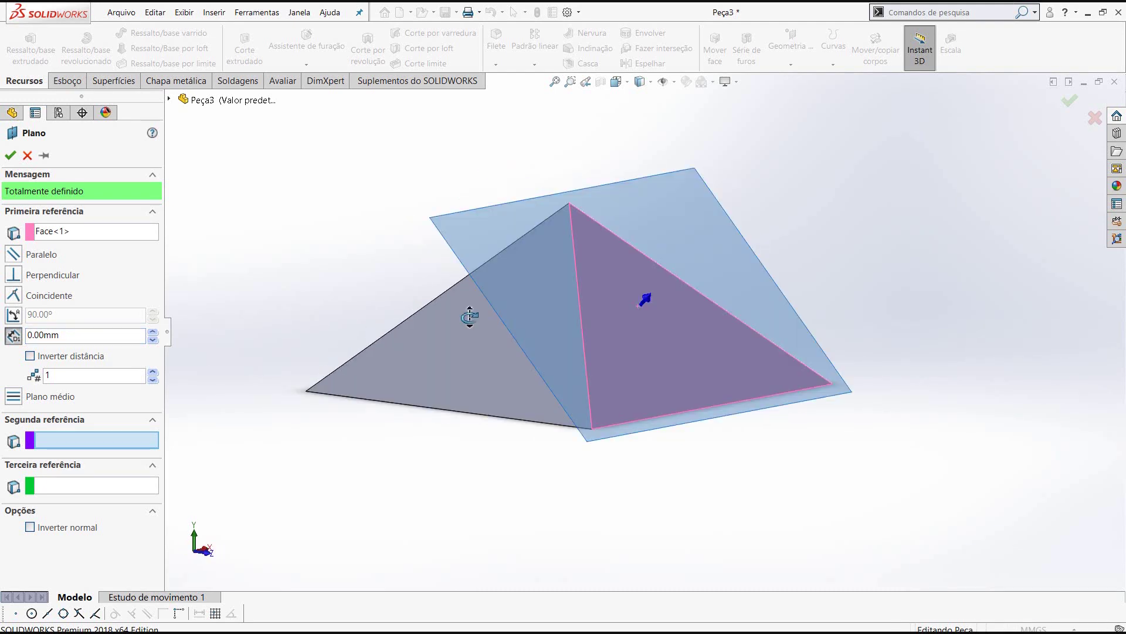
{"action": "middle_click_drag", "start_coordinate": [593, 331], "coordinate": [663, 312]}
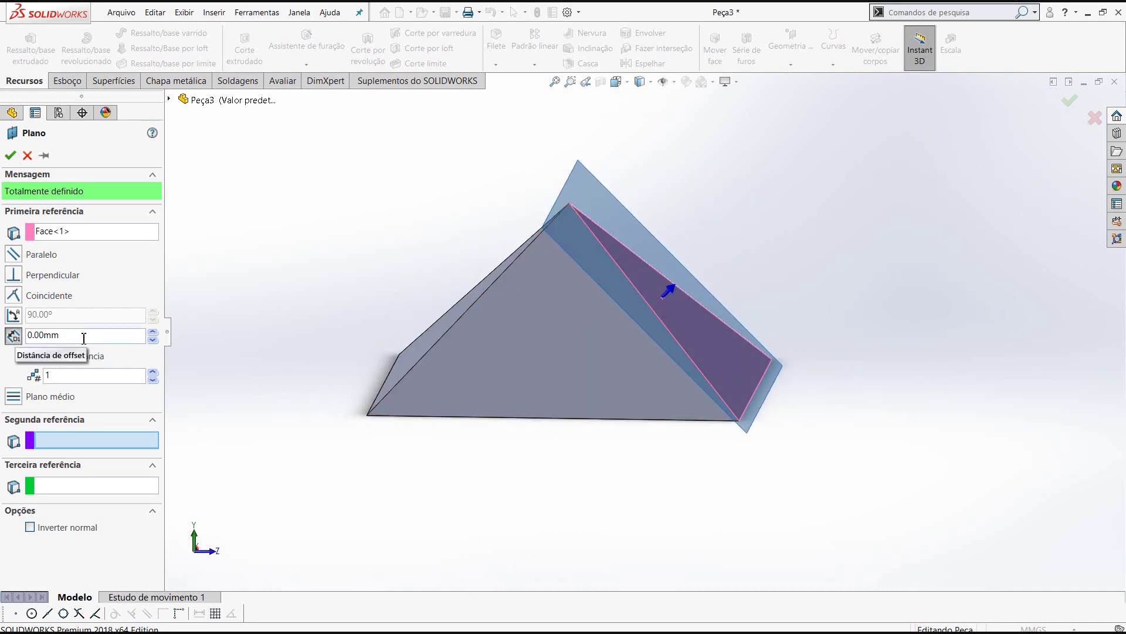
Step: Try angling the plane 45° from the face with a base corner as second reference
{"action": "left_click", "coordinate": [15, 316]}
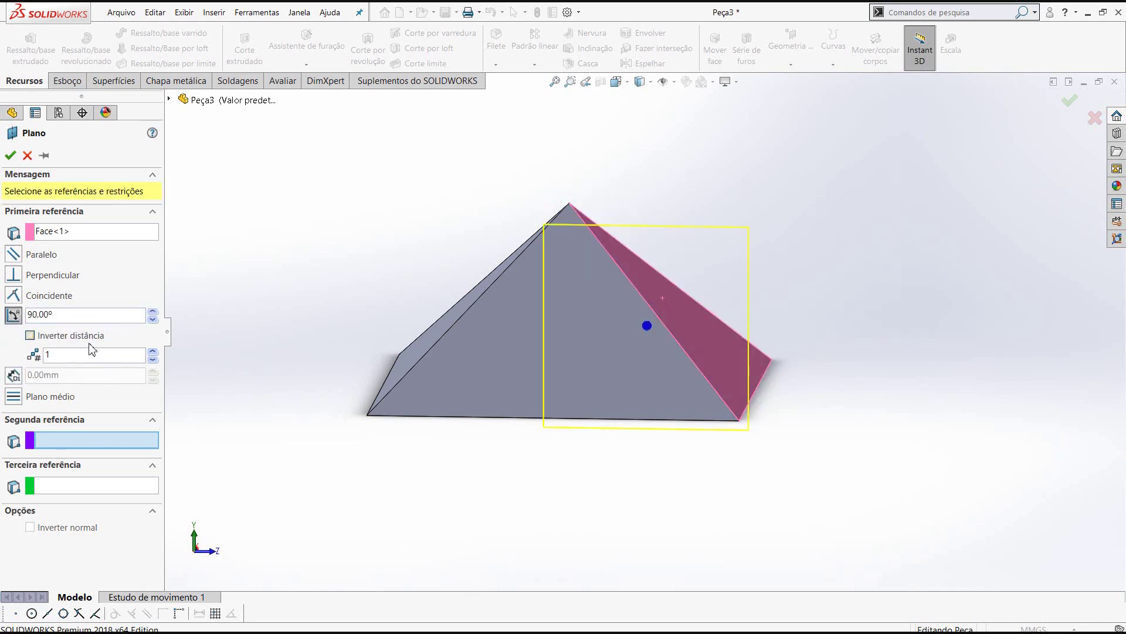
{"action": "double_click", "coordinate": [69, 318]}
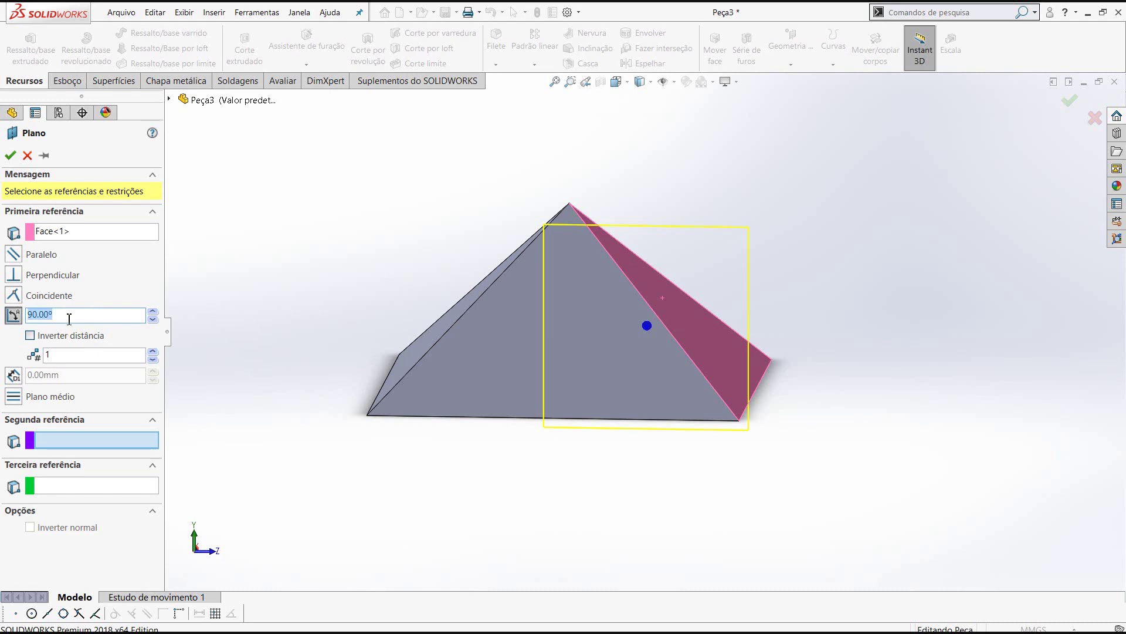
{"action": "type", "text": "45"}
{"action": "left_click", "coordinate": [773, 364]}
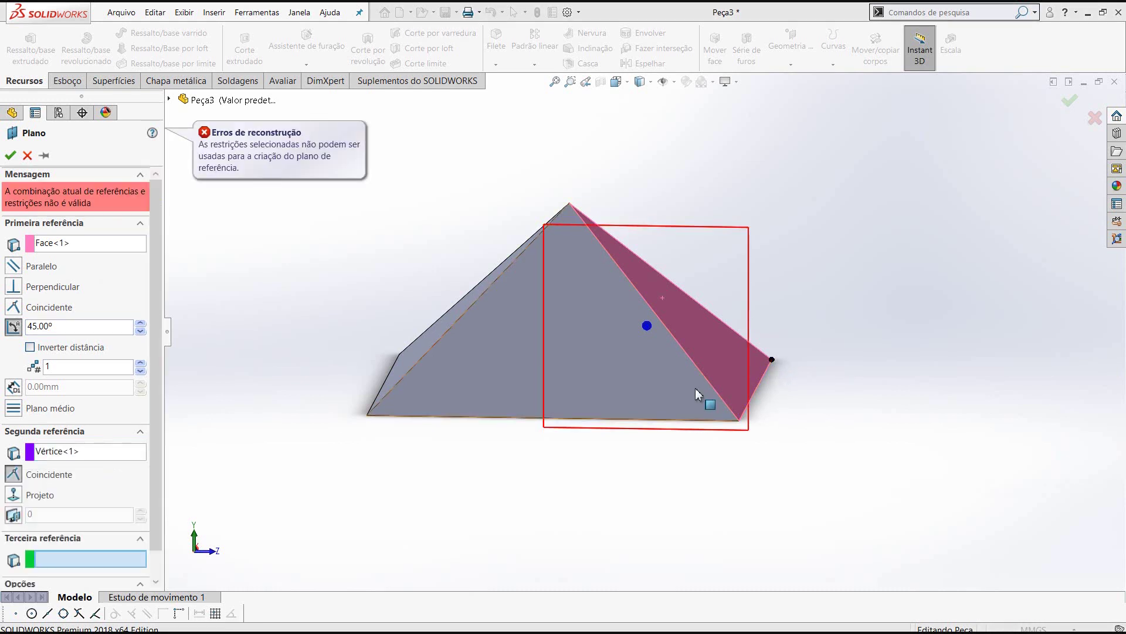
{"action": "middle_click_drag", "start_coordinate": [695, 389], "coordinate": [653, 414]}
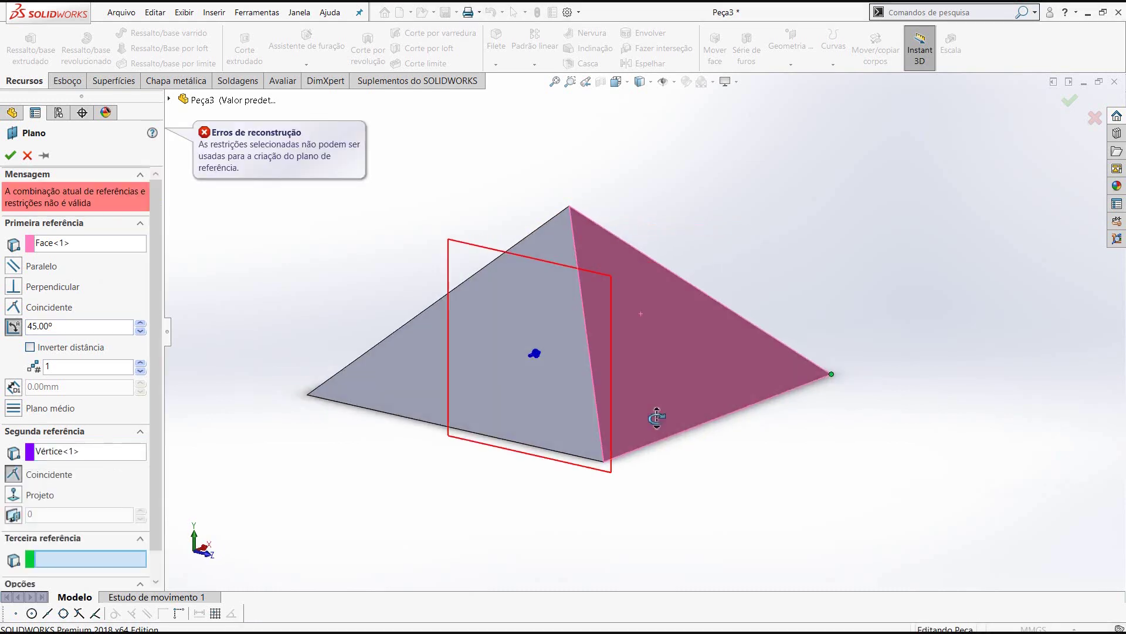
Step: Delete the rejected face and corner references, leaving the first reference ready for picking
{"action": "right_click", "coordinate": [86, 245]}
{"action": "left_click", "coordinate": [81, 259]}
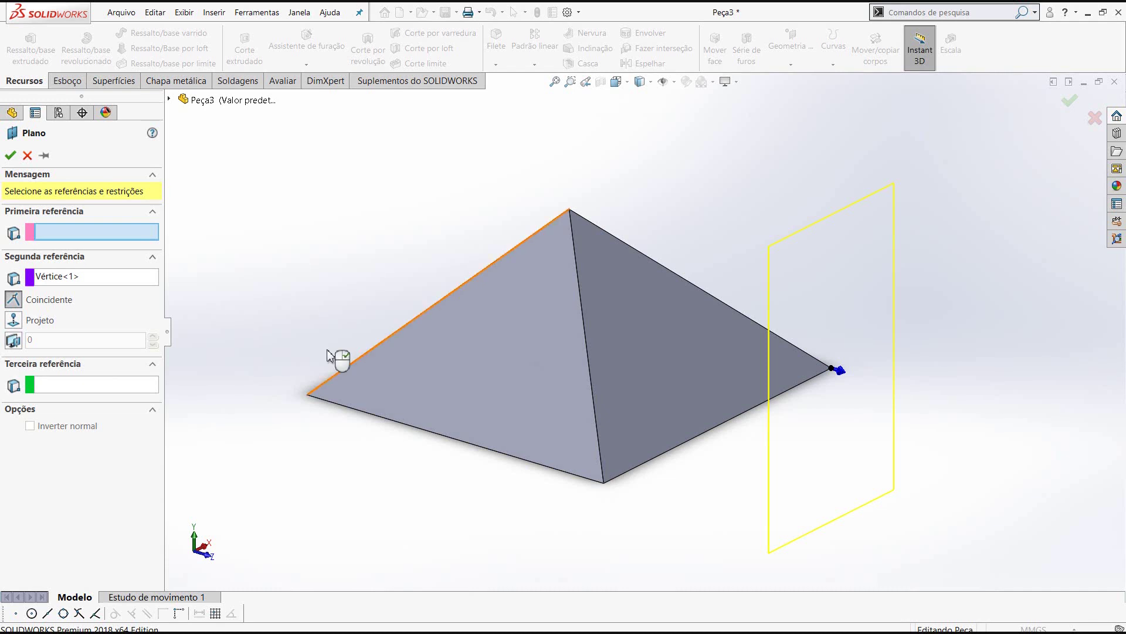
{"action": "right_click", "coordinate": [88, 282]}
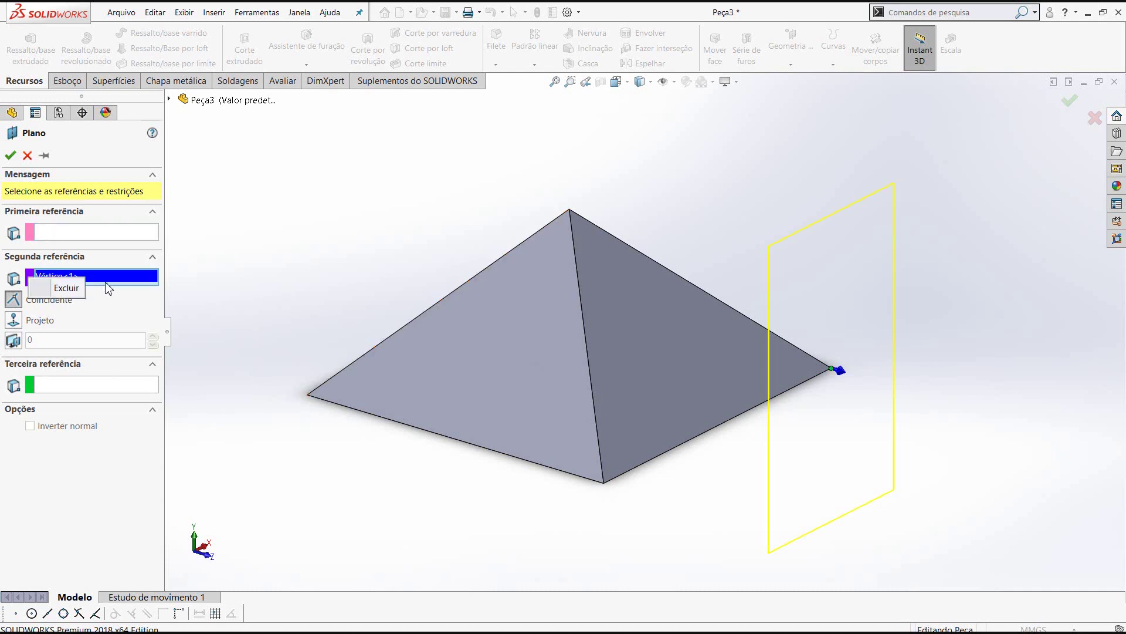
{"action": "left_click", "coordinate": [76, 297]}
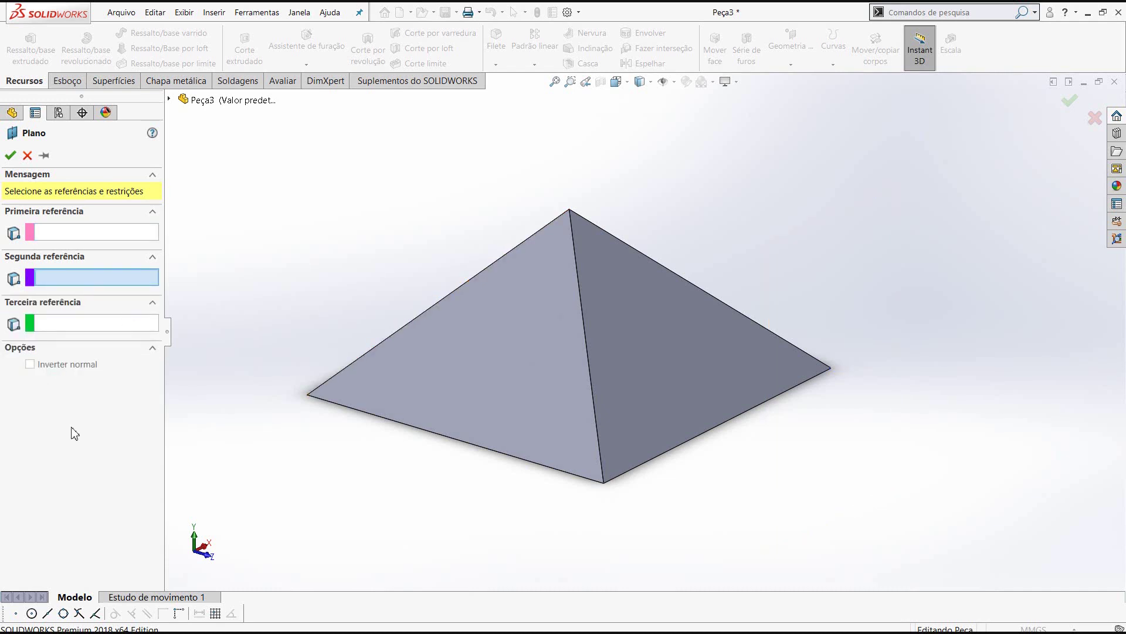
{"action": "left_click", "coordinate": [103, 238]}
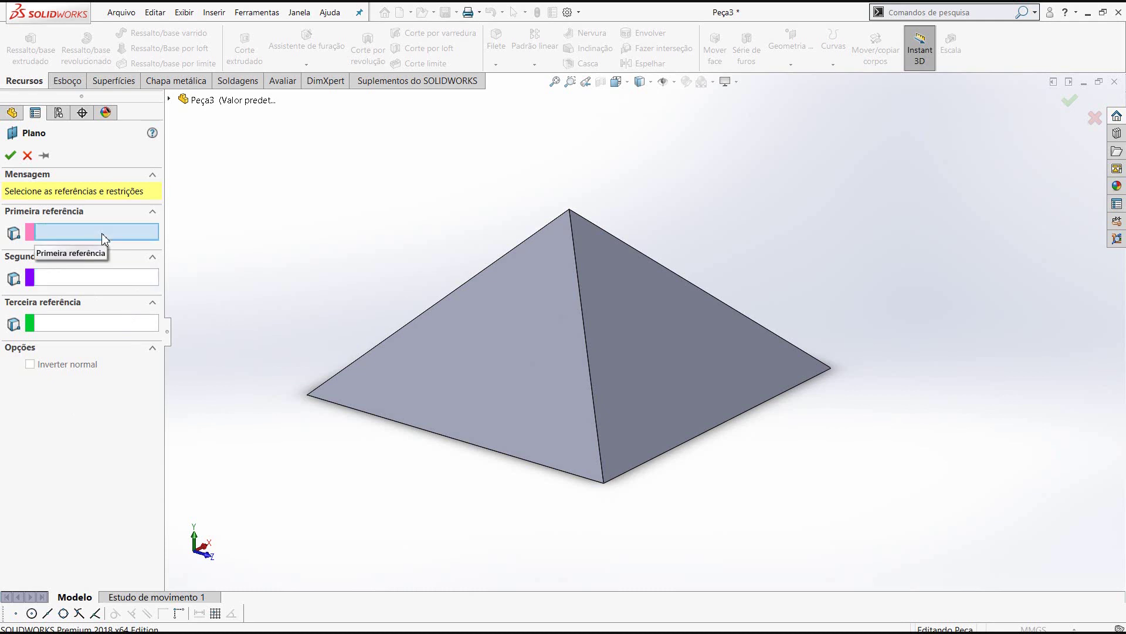
Step: Reference the pyramid's right face at 45° plus its lower base edge, viewed from the Left
{"action": "left_click", "coordinate": [662, 348]}
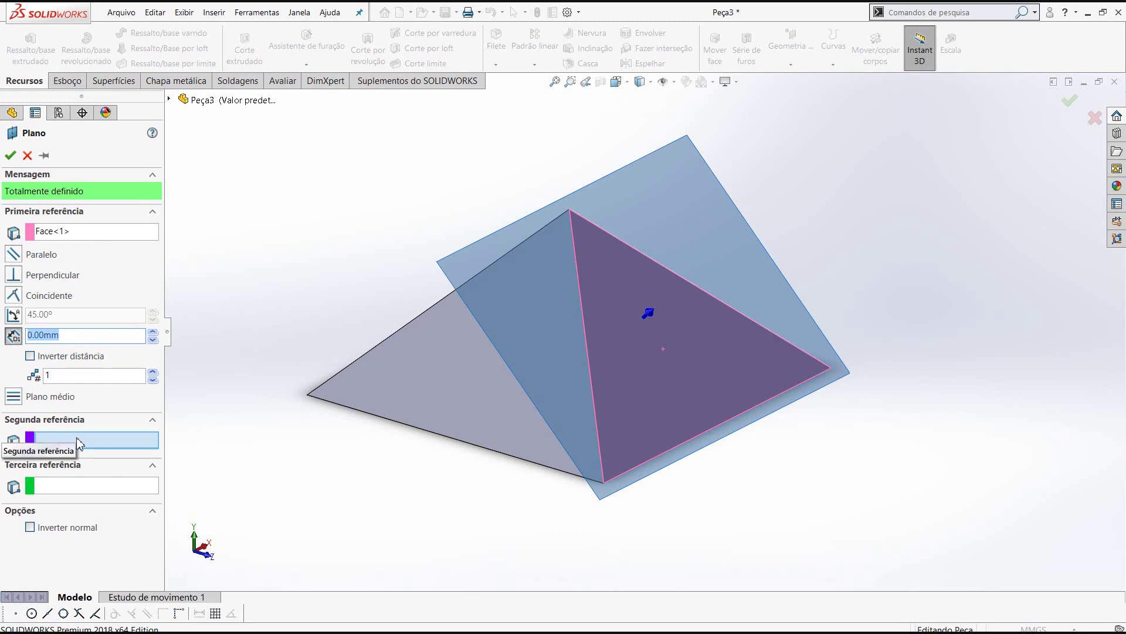
{"action": "left_click", "coordinate": [832, 374]}
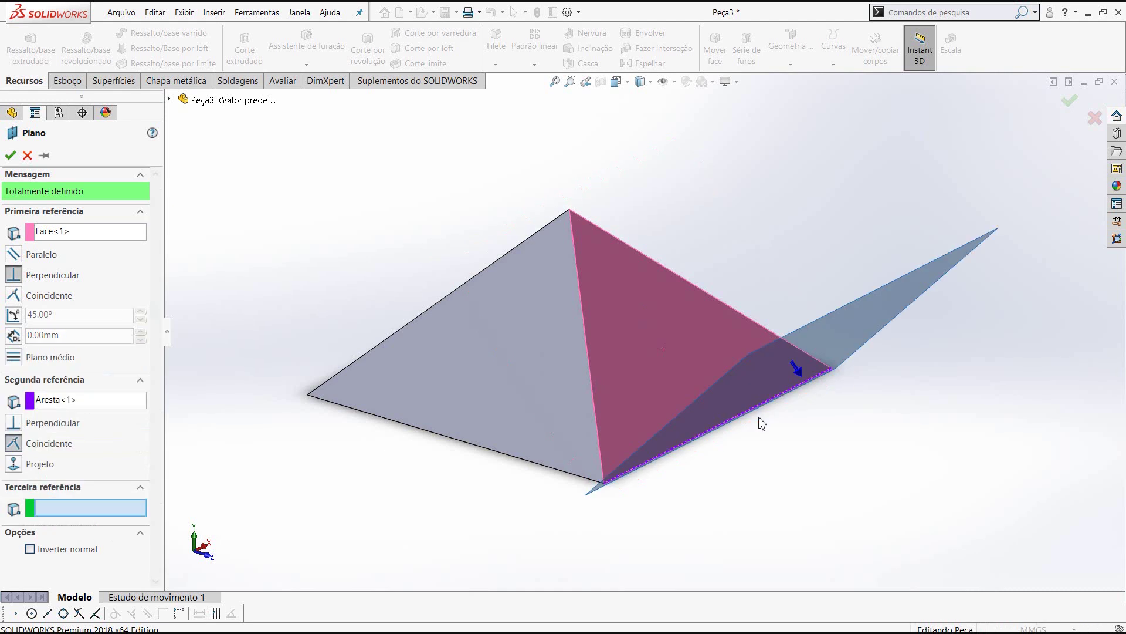
{"action": "middle_click_drag", "start_coordinate": [517, 409], "coordinate": [545, 385]}
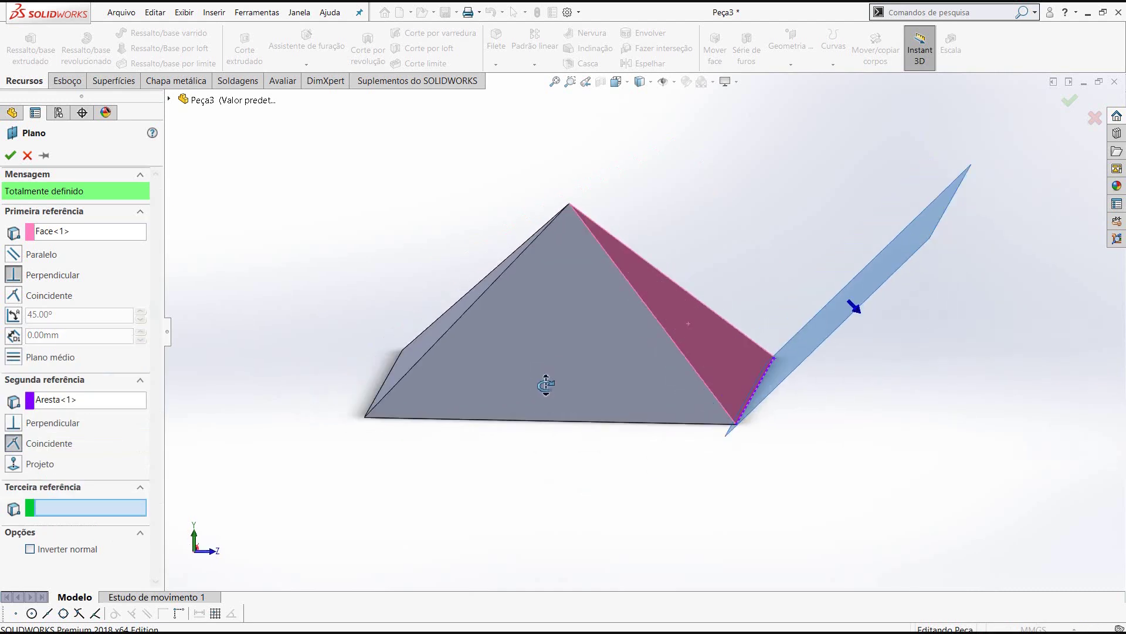
{"action": "left_click", "coordinate": [13, 315]}
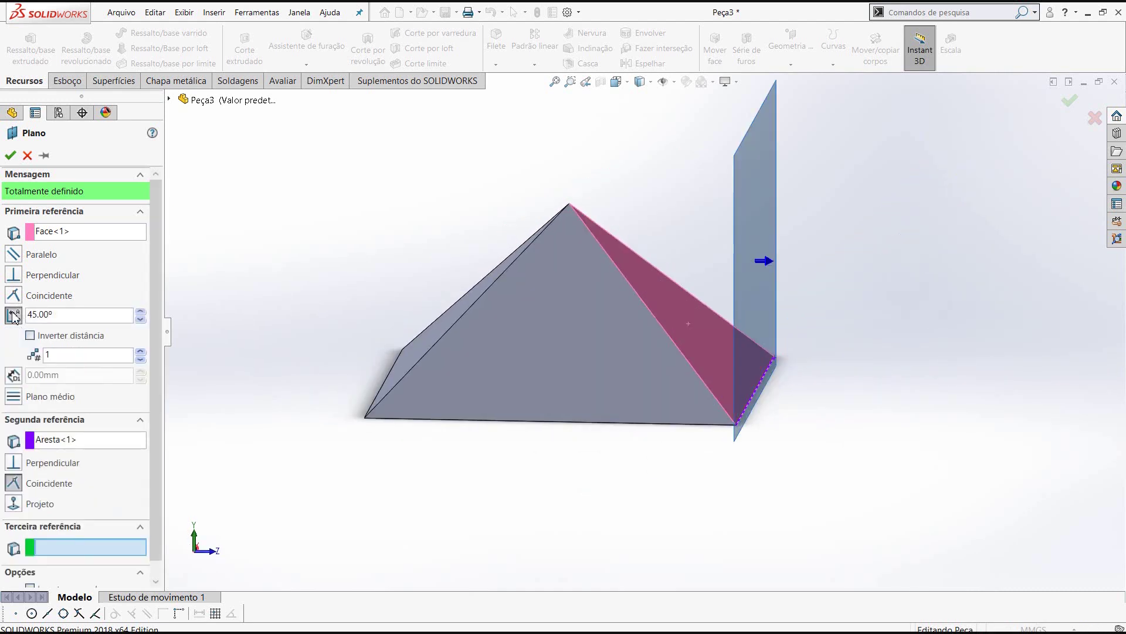
{"action": "double_click", "coordinate": [79, 319]}
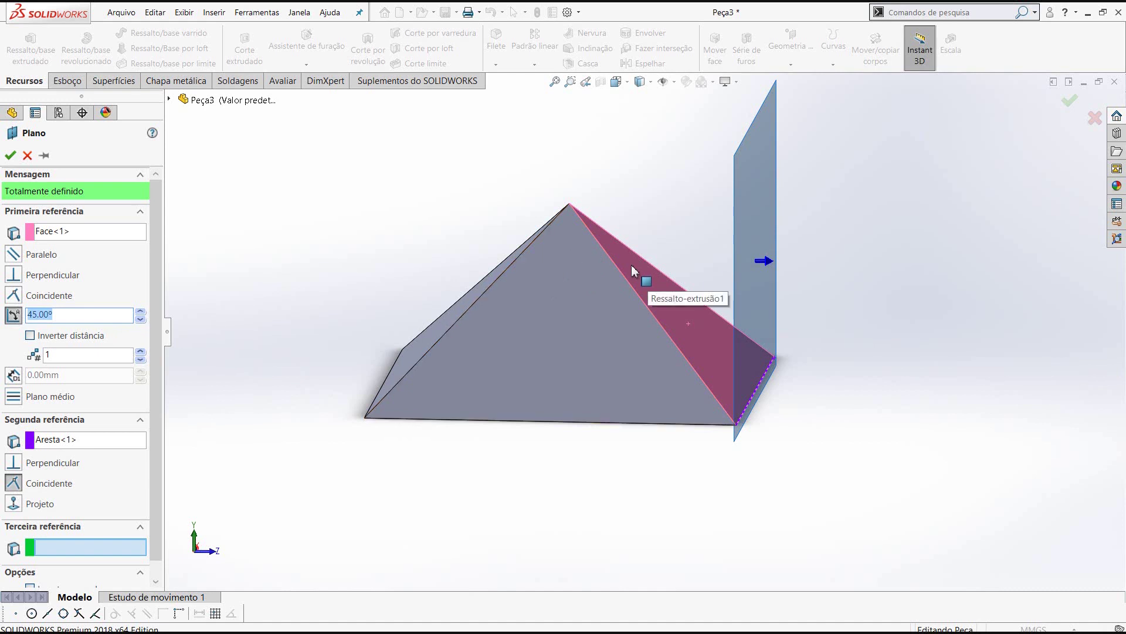
{"action": "left_click", "coordinate": [616, 82]}
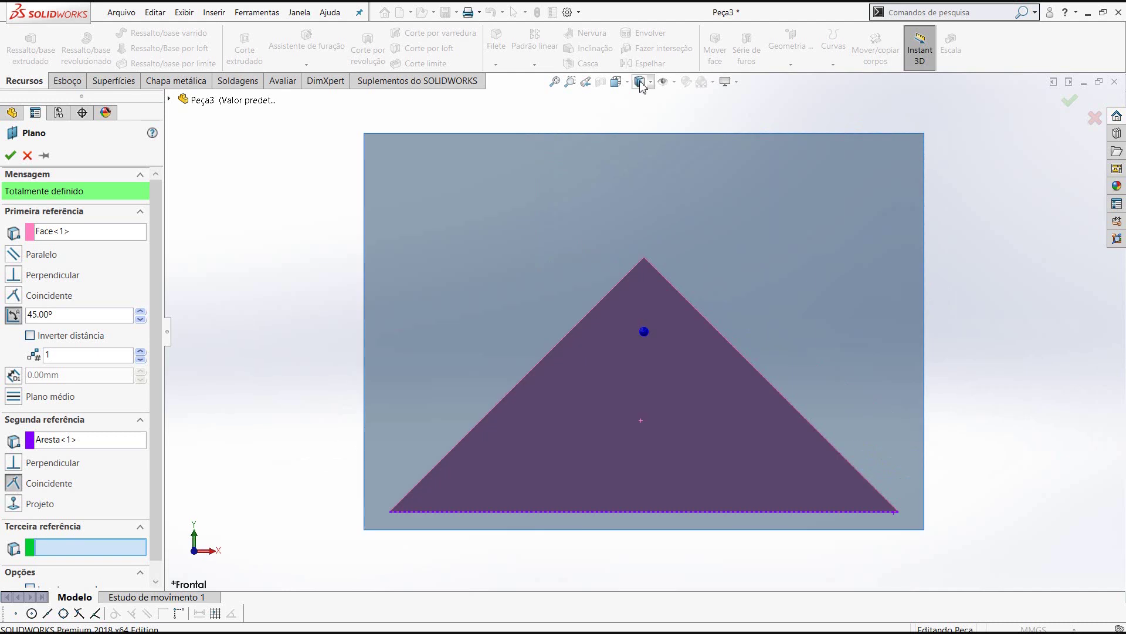
{"action": "left_click", "coordinate": [616, 81]}
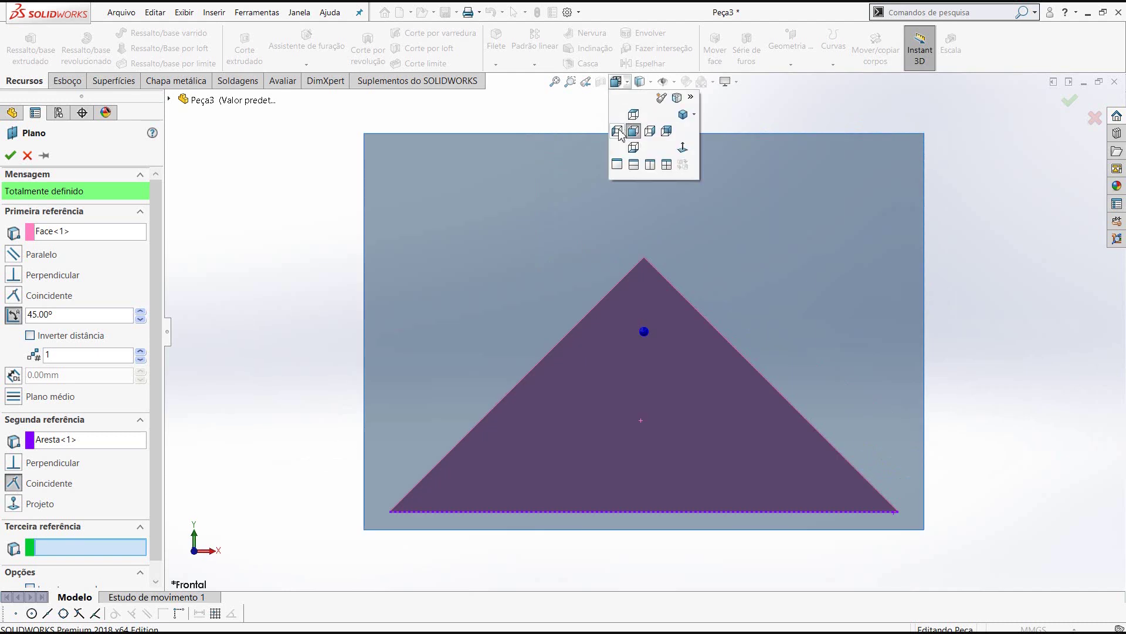
{"action": "left_click", "coordinate": [618, 133]}
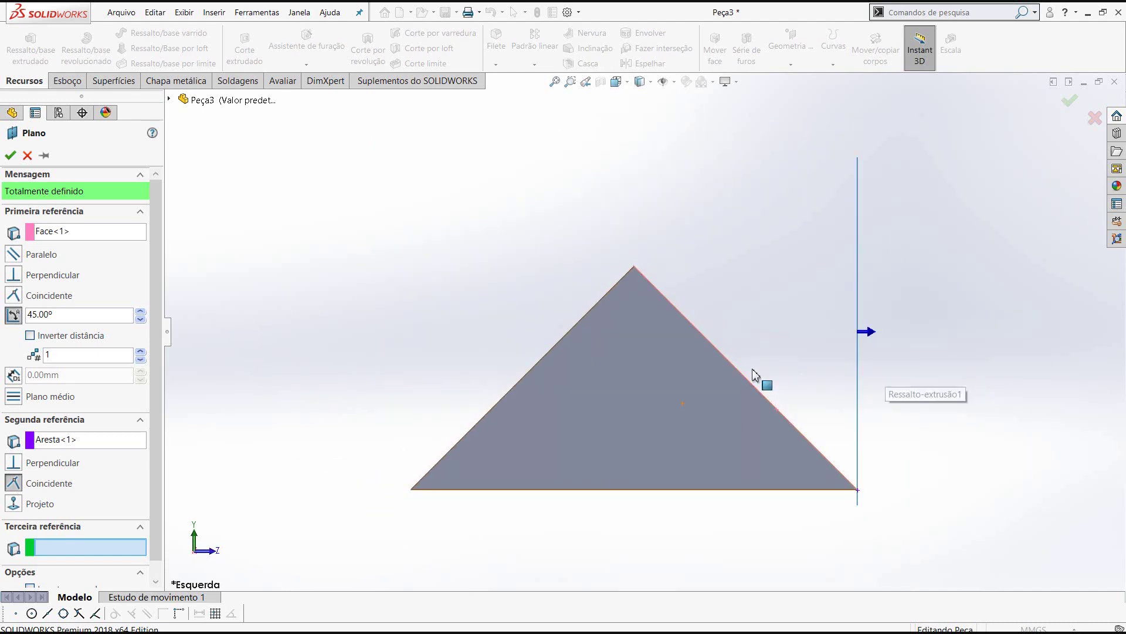
{"action": "middle_click_drag", "start_coordinate": [694, 318], "coordinate": [694, 330]}
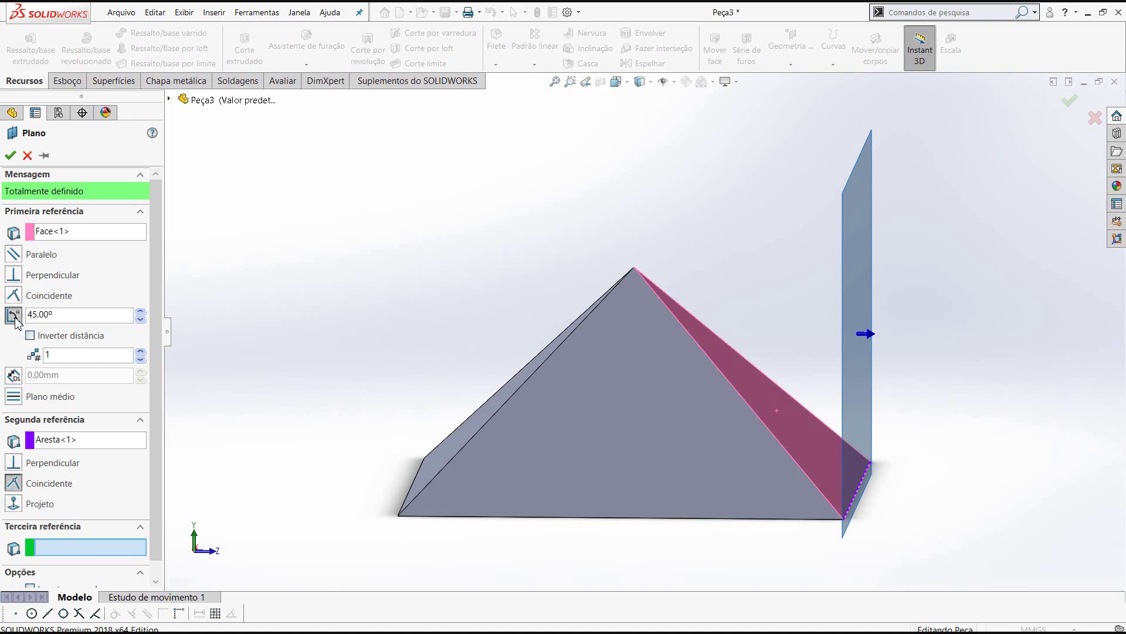
Step: Change the plane angle from 45° to 90° relative to the pyramid's right face
{"action": "double_click", "coordinate": [55, 315]}
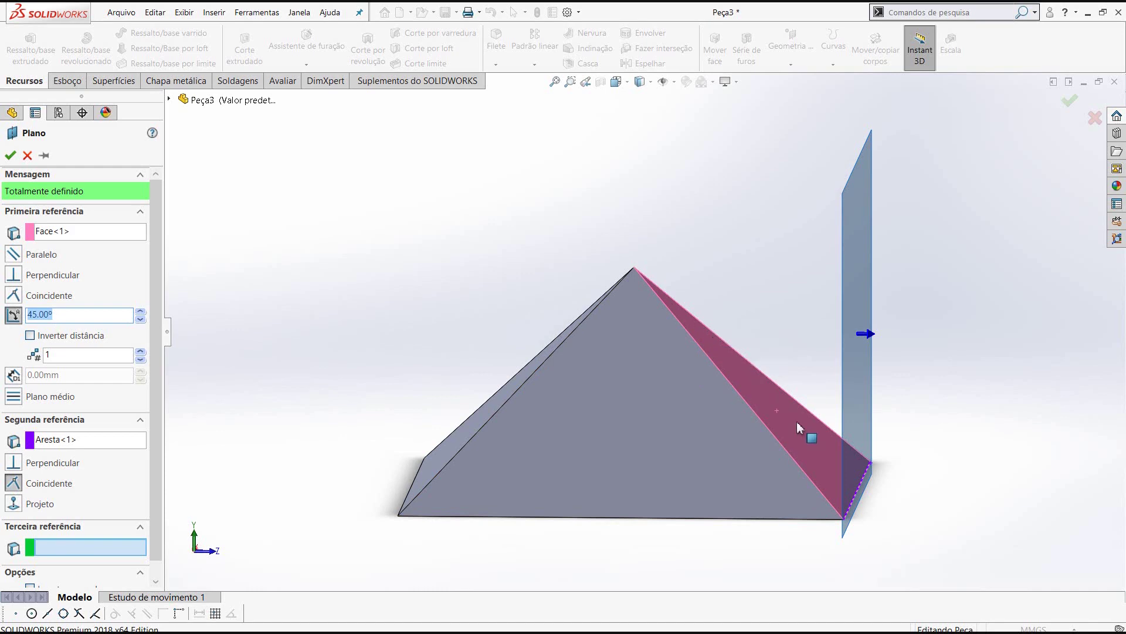
{"action": "middle_click", "coordinate": [648, 367]}
{"action": "mouse_move", "coordinate": [648, 367]}
{"action": "middle_mouse_down"}
{"action": "mouse_move", "coordinate": [636, 378]}
{"action": "mouse_move", "coordinate": [666, 315]}
{"action": "mouse_move", "coordinate": [704, 302]}
{"action": "mouse_move", "coordinate": [672, 326]}
{"action": "mouse_move", "coordinate": [717, 346]}
{"action": "middle_mouse_up"}
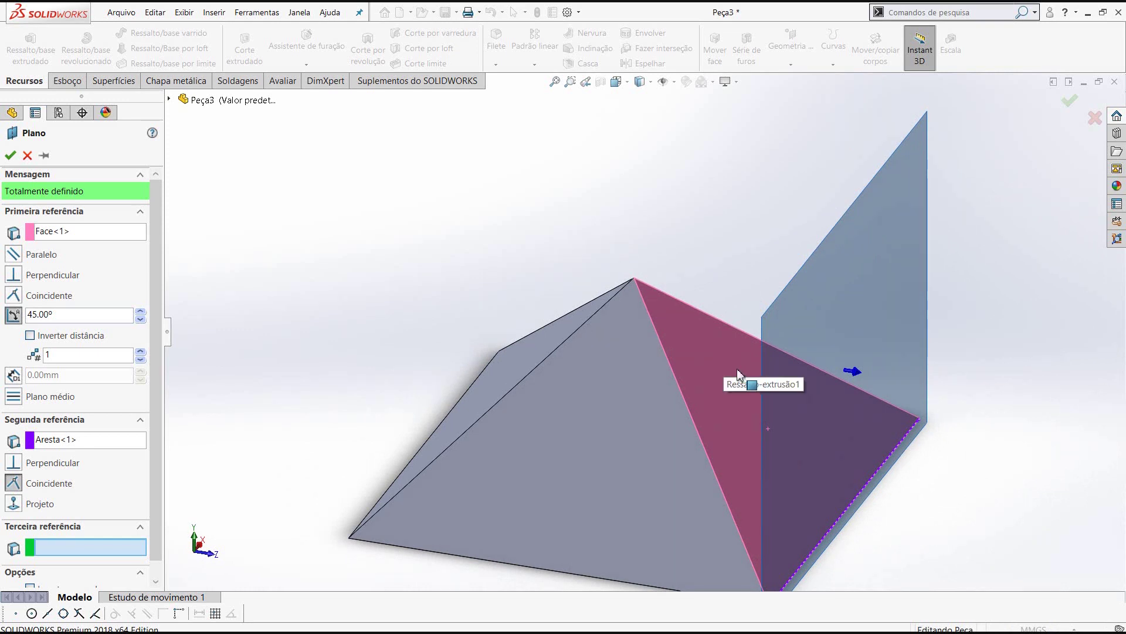
{"action": "key", "text": "ctrl+Left"}
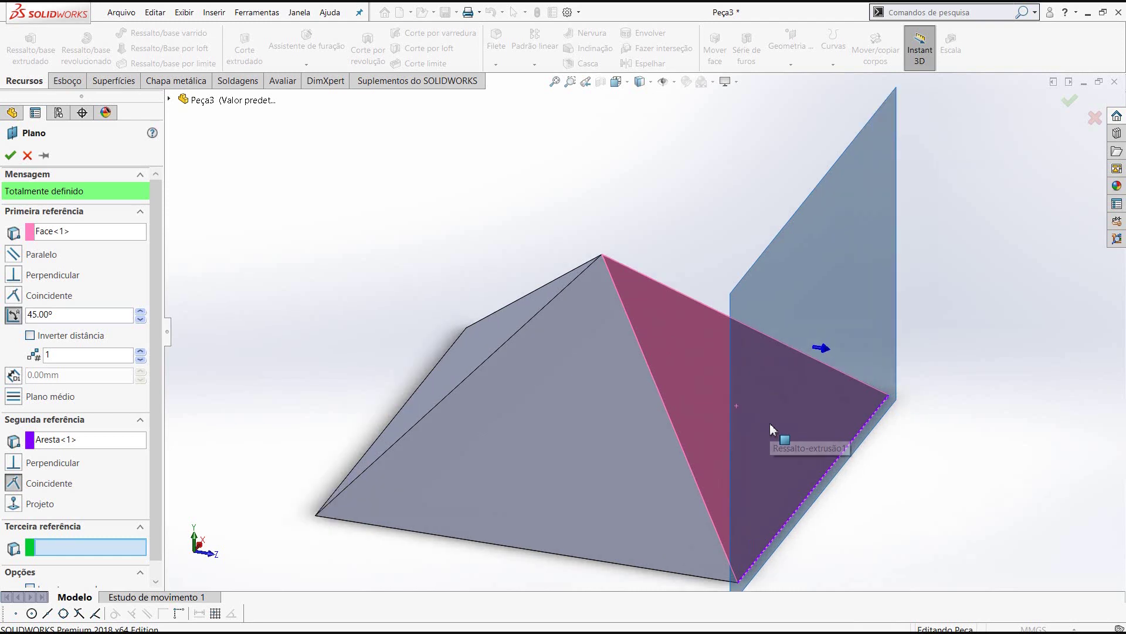
{"action": "key", "text": "ctrl+Up"}
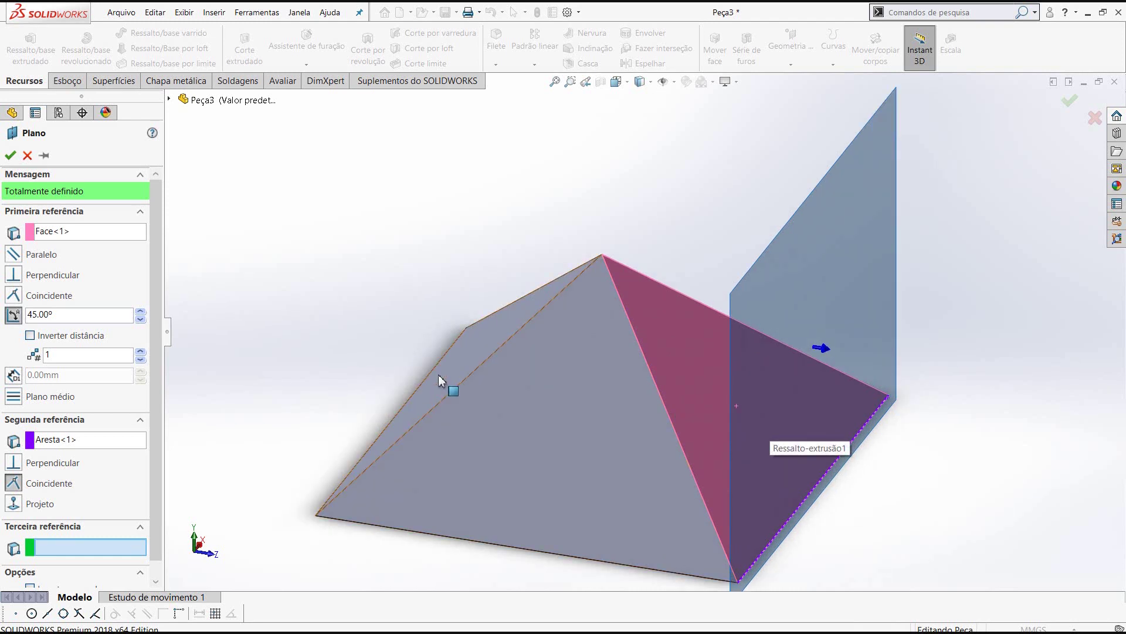
{"action": "left_click", "coordinate": [76, 315]}
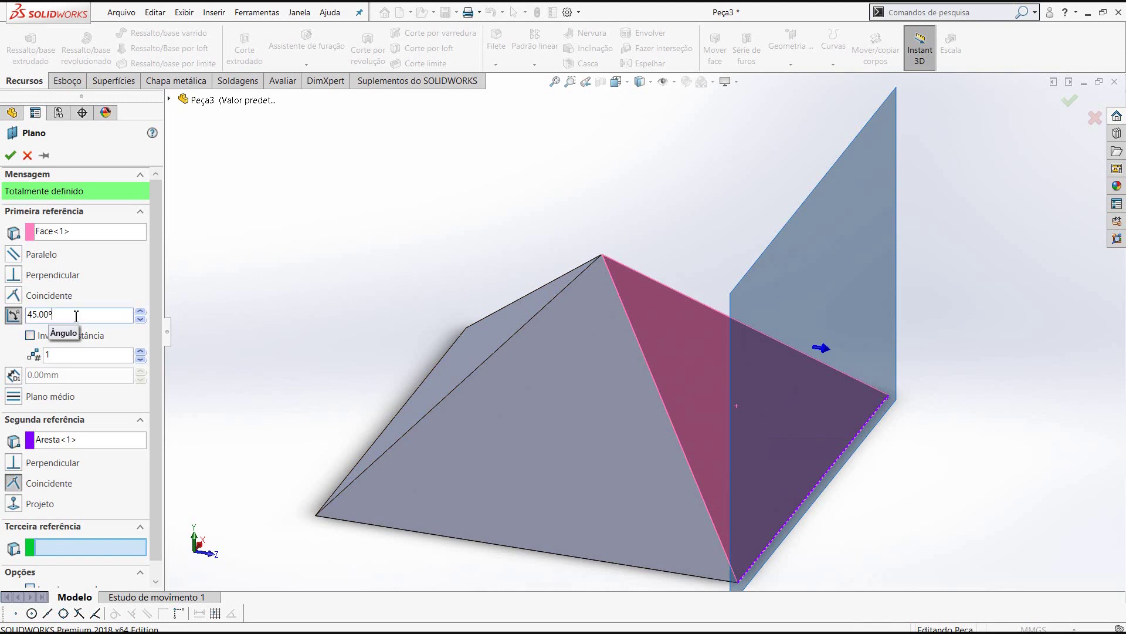
{"action": "double_click", "coordinate": [76, 315]}
{"action": "type", "text": "90"}
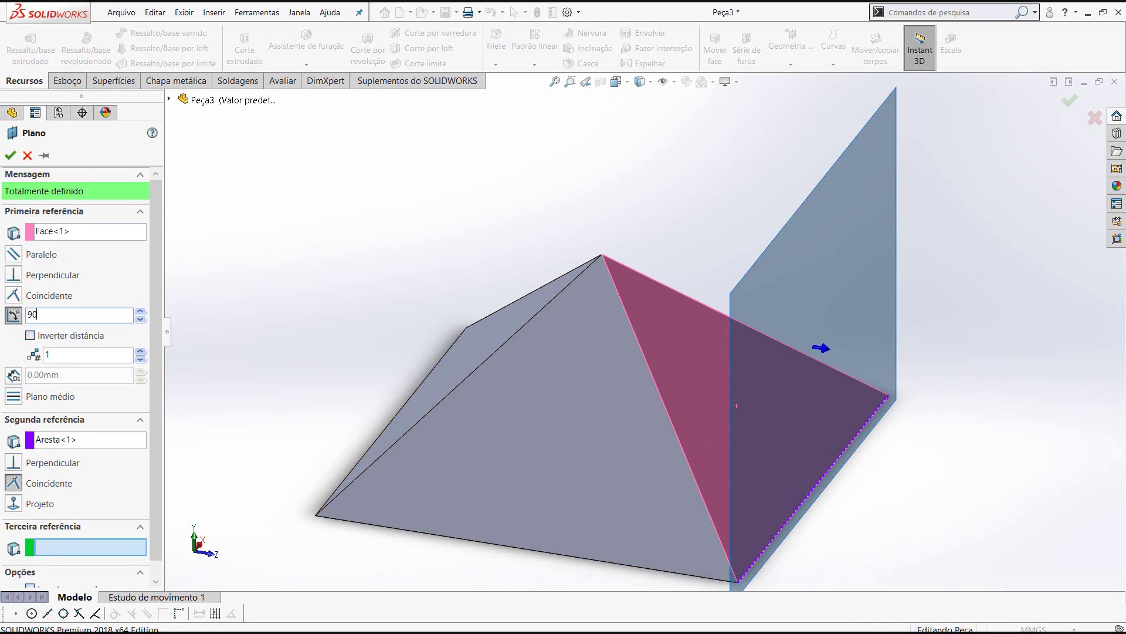
{"action": "key", "text": "Return"}
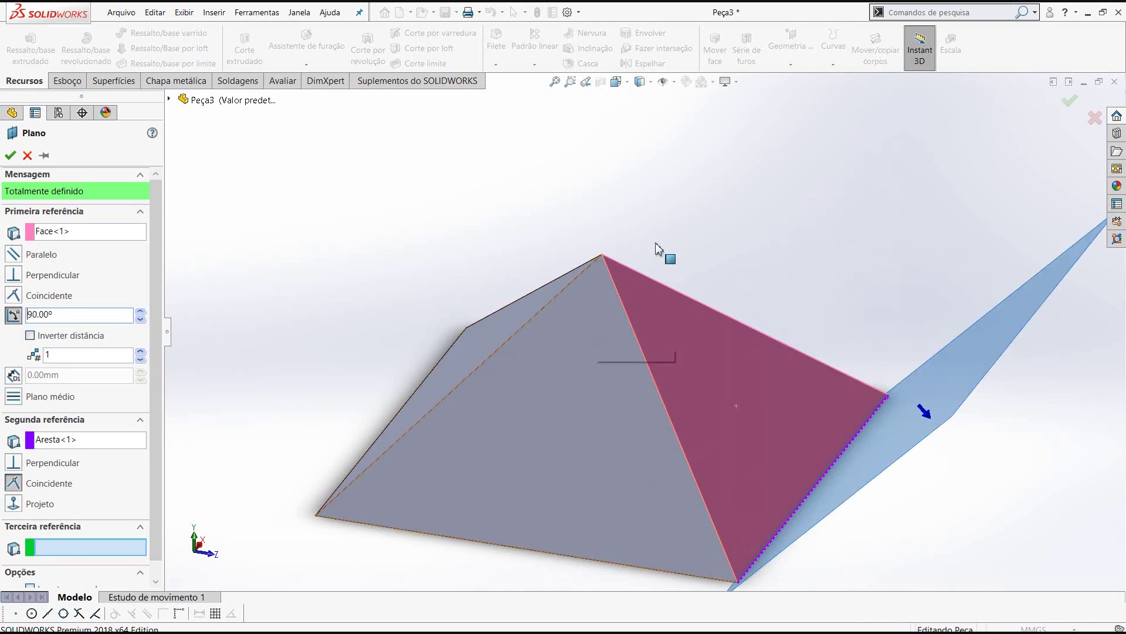
Step: Check the plane from the Left view and create it as Plano3
{"action": "mouse_move", "coordinate": [657, 249]}
{"action": "middle_mouse_down"}
{"action": "mouse_move", "coordinate": [646, 214]}
{"action": "mouse_move", "coordinate": [724, 106]}
{"action": "middle_mouse_up"}
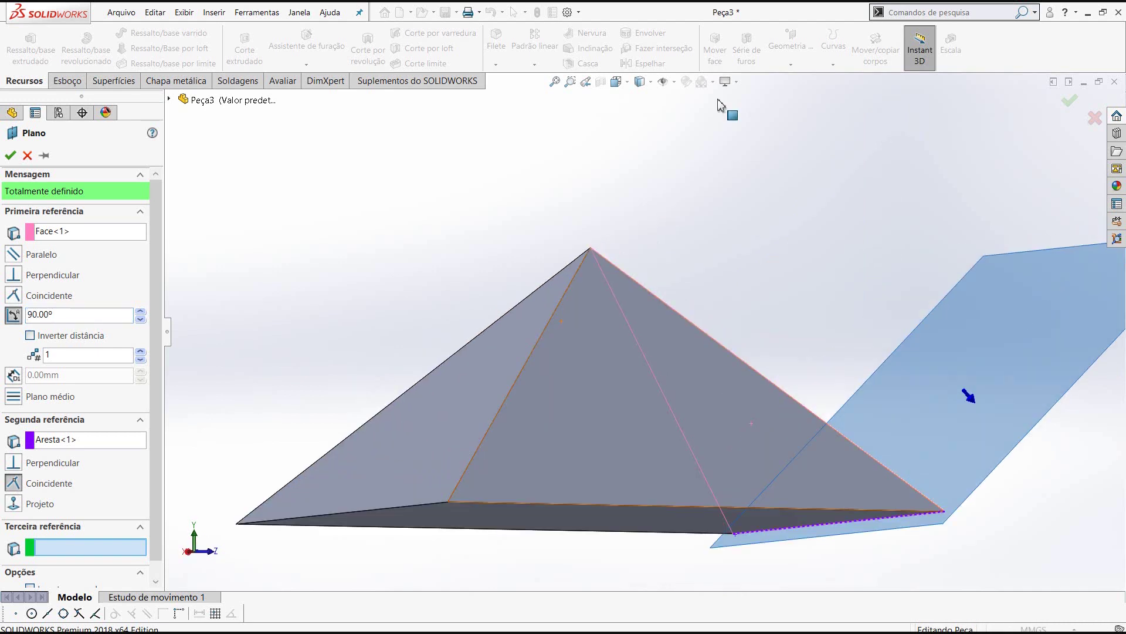
{"action": "left_click", "coordinate": [627, 81]}
{"action": "left_click", "coordinate": [614, 140]}
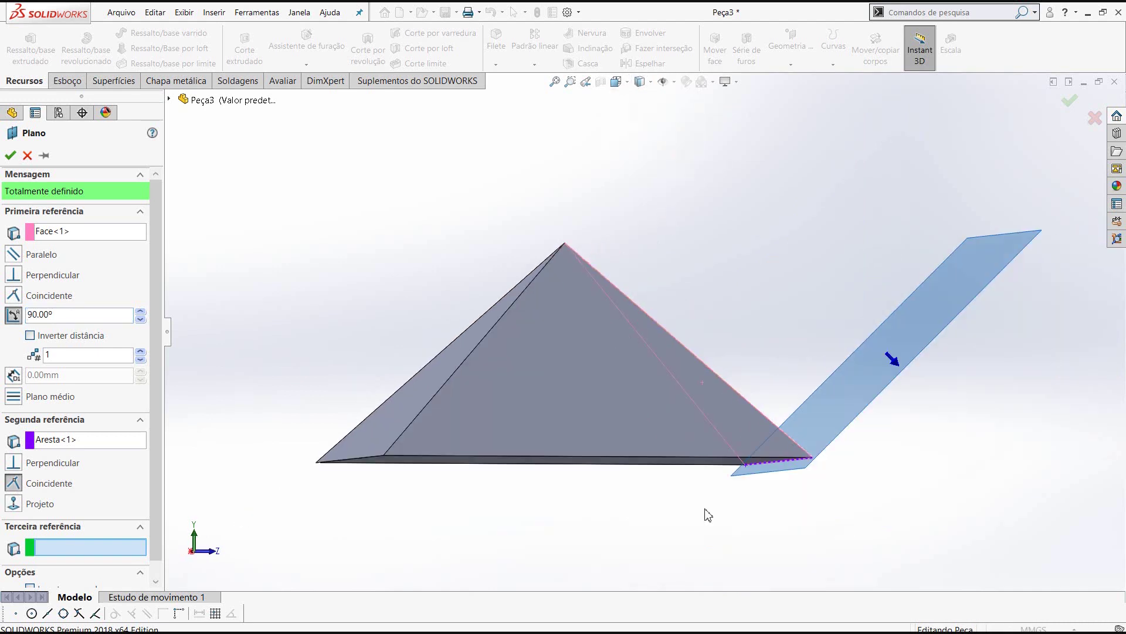
{"action": "scroll", "coordinate": [735, 321], "scroll_direction": "down", "scroll_amount": 1}
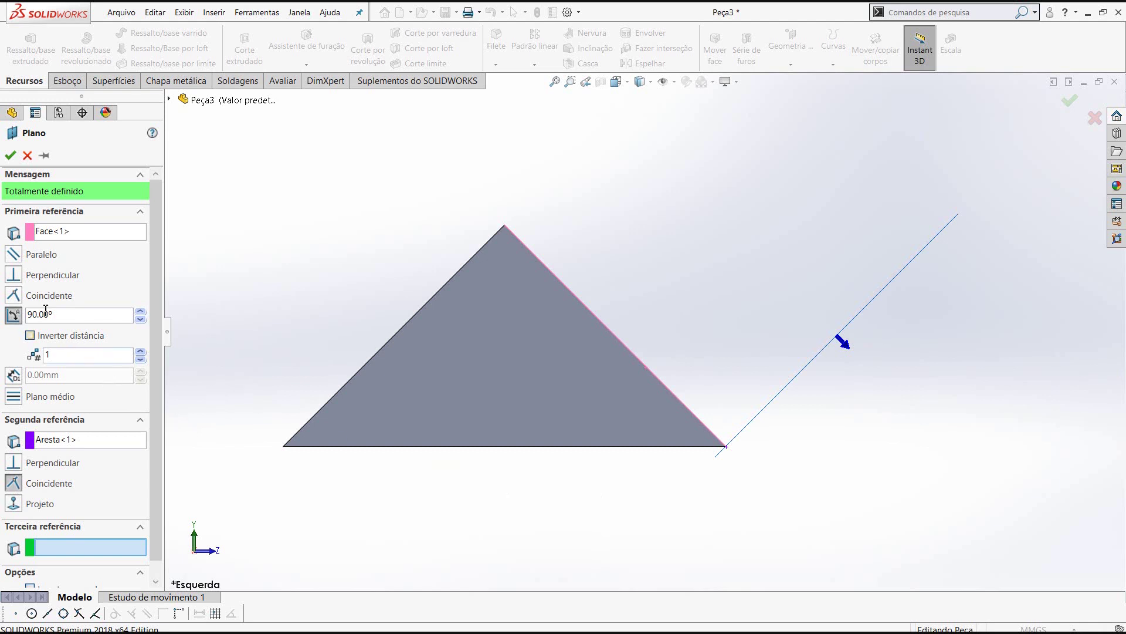
{"action": "left_click", "coordinate": [9, 156]}
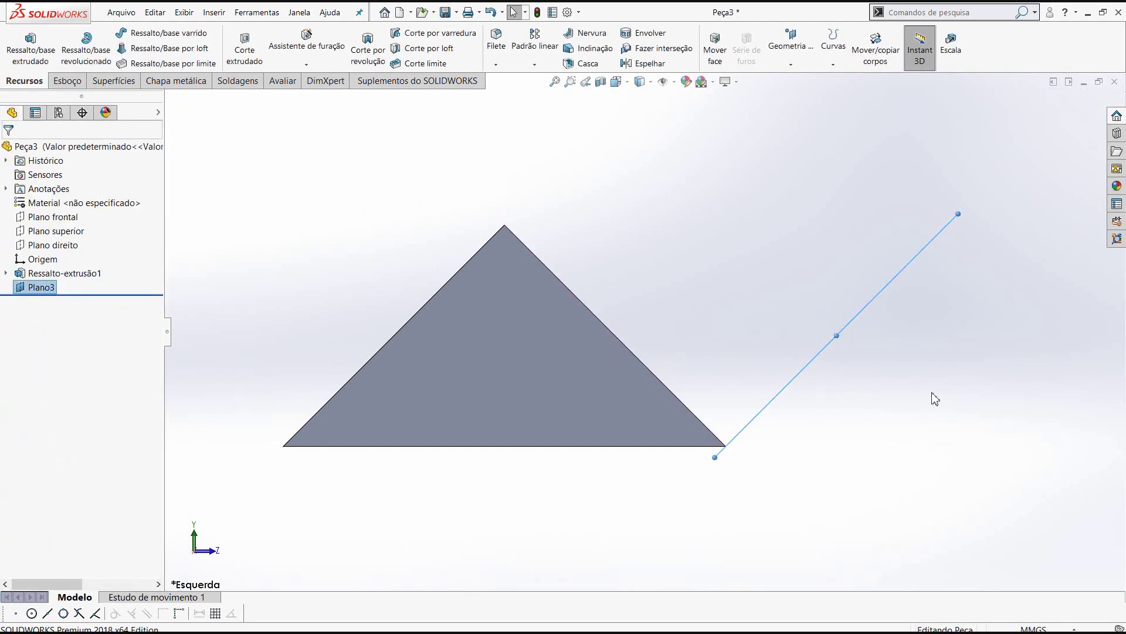
Step: Orbit and zoom around the pyramid corner, then set the view Normal To Plano3
{"action": "mouse_move", "coordinate": [884, 440]}
{"action": "middle_mouse_down"}
{"action": "mouse_move", "coordinate": [857, 493]}
{"action": "mouse_move", "coordinate": [897, 457]}
{"action": "mouse_move", "coordinate": [908, 422]}
{"action": "mouse_move", "coordinate": [822, 407]}
{"action": "mouse_move", "coordinate": [814, 445]}
{"action": "mouse_move", "coordinate": [870, 384]}
{"action": "mouse_move", "coordinate": [695, 333]}
{"action": "middle_mouse_up"}
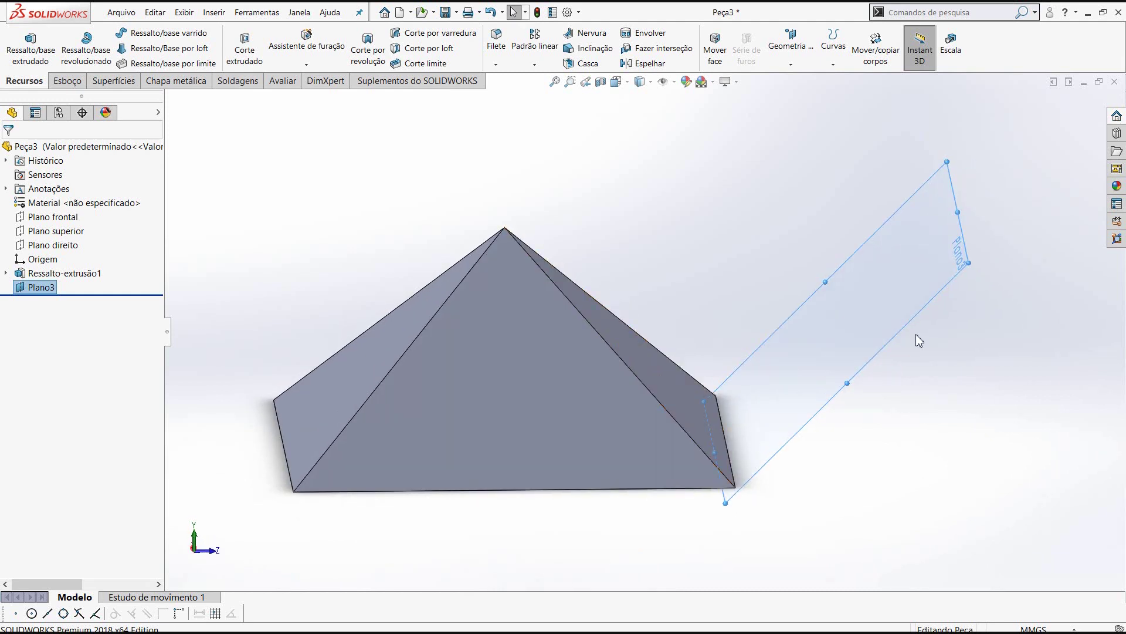
{"action": "mouse_move", "coordinate": [850, 379]}
{"action": "middle_mouse_down"}
{"action": "mouse_move", "coordinate": [837, 340]}
{"action": "mouse_move", "coordinate": [770, 409]}
{"action": "middle_mouse_up"}
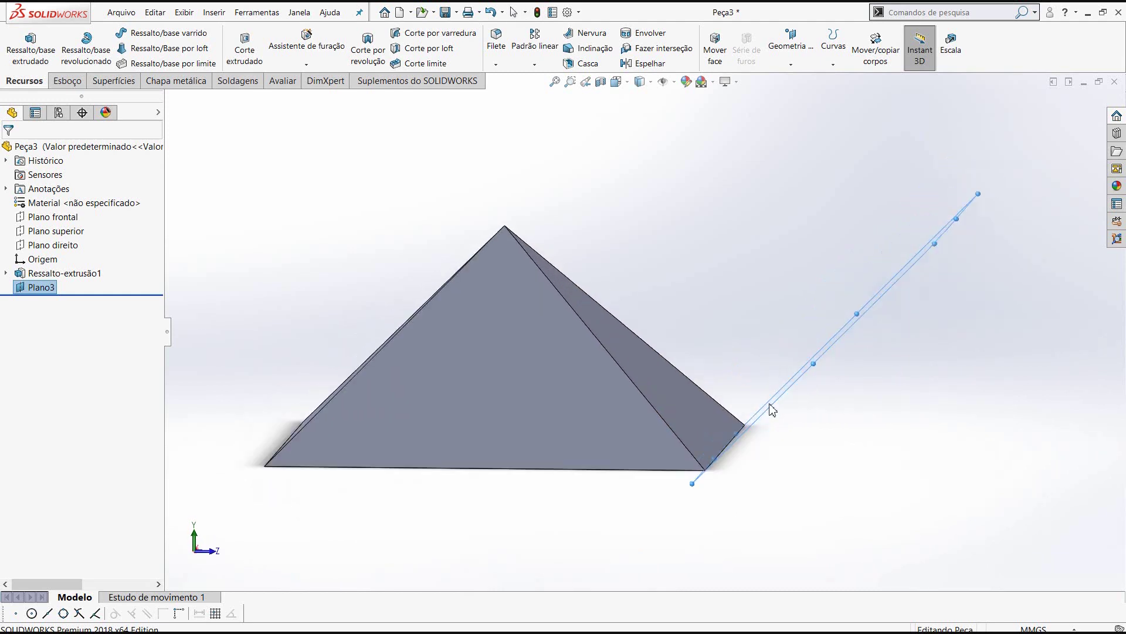
{"action": "scroll", "coordinate": [727, 490], "scroll_direction": "down", "scroll_amount": 5}
{"action": "scroll", "coordinate": [641, 327], "scroll_direction": "up", "scroll_amount": 2}
{"action": "scroll", "coordinate": [639, 316], "scroll_direction": "up", "scroll_amount": 1}
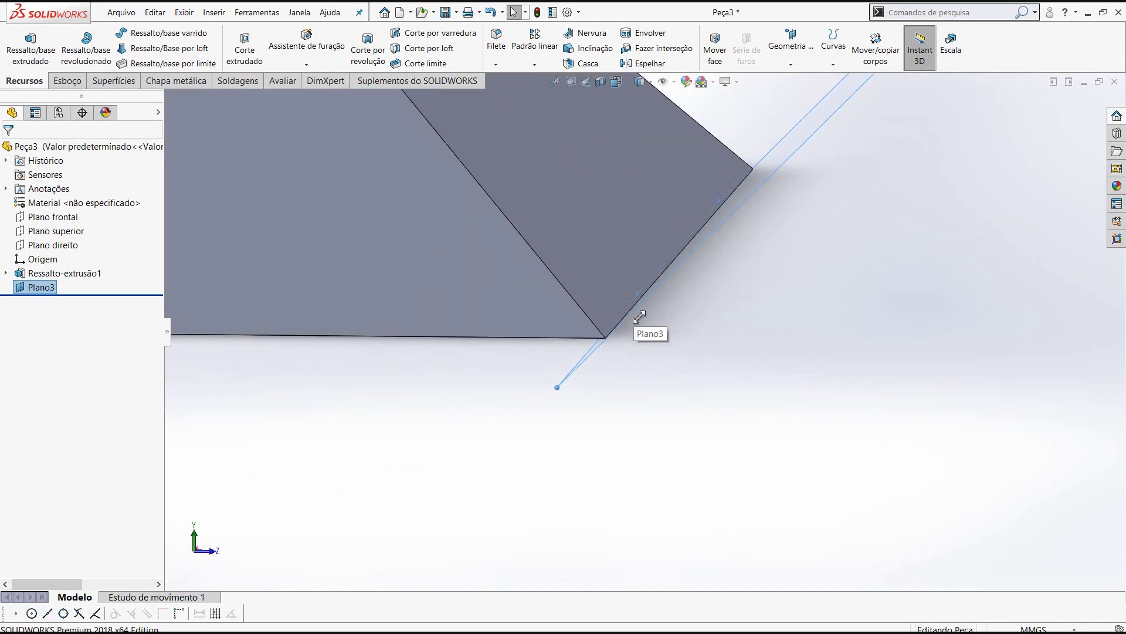
{"action": "middle_click_drag", "start_coordinate": [639, 317], "coordinate": [609, 231]}
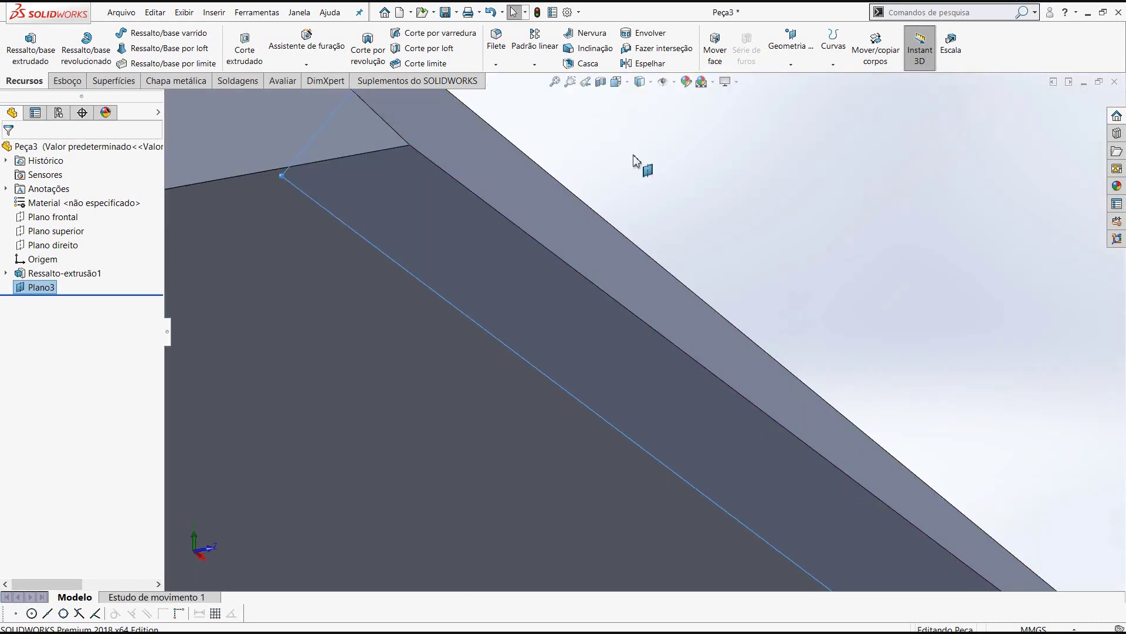
{"action": "left_click", "coordinate": [617, 82]}
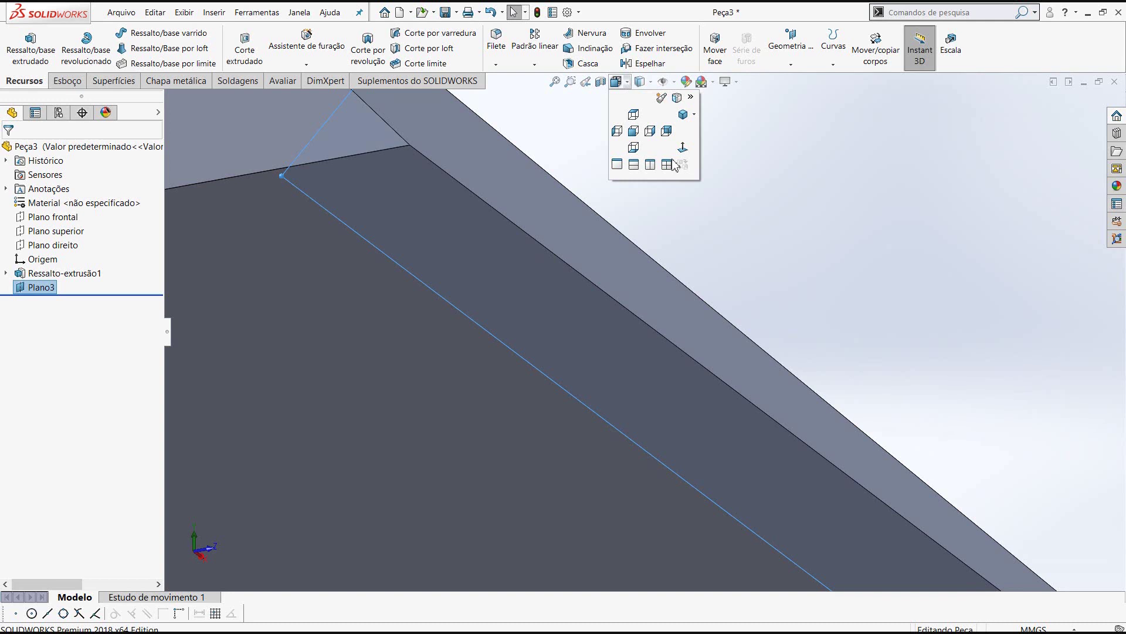
{"action": "left_click", "coordinate": [683, 147]}
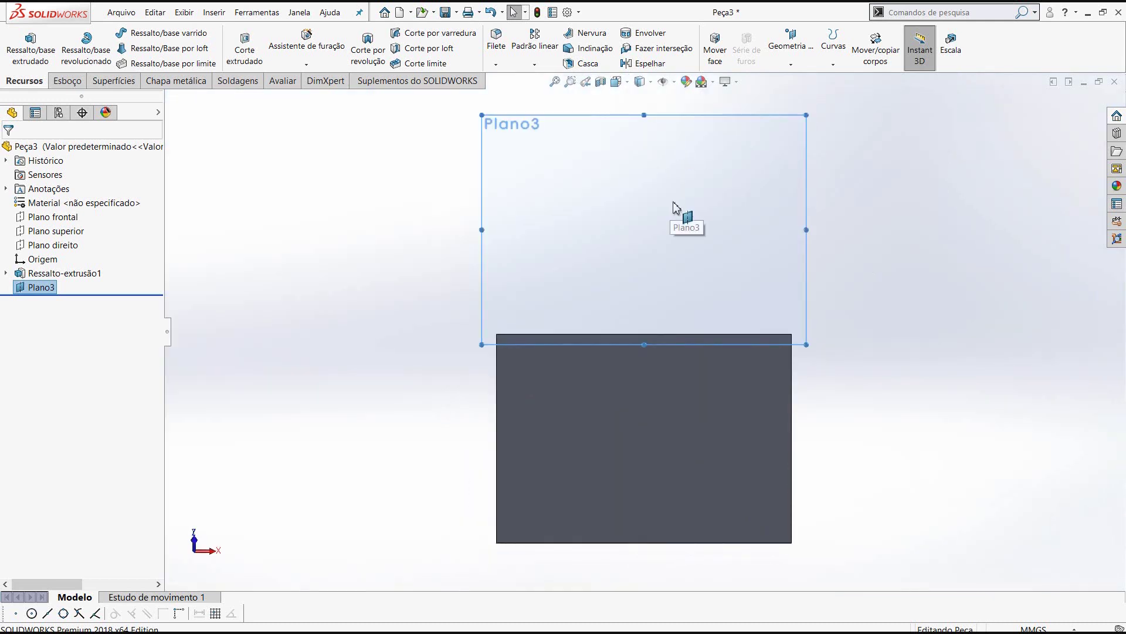
{"action": "scroll", "coordinate": [673, 204], "scroll_direction": "down", "scroll_amount": 1}
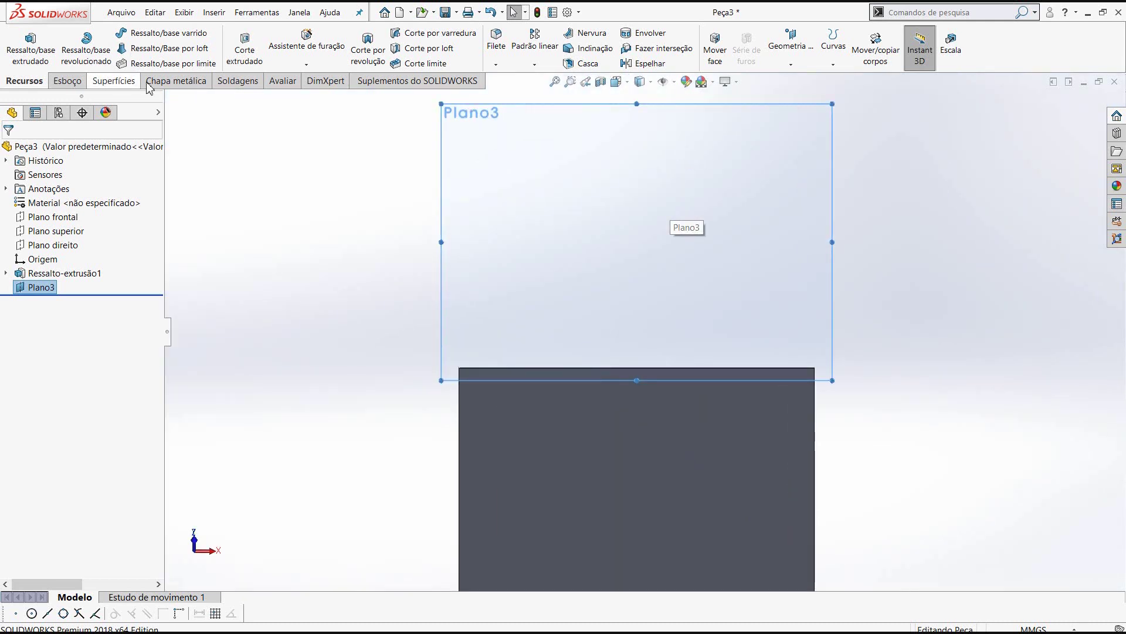
Step: Draw a radius 30.82 circle on Plano3, centred on the vertical line above the origin
{"action": "left_click", "coordinate": [69, 80]}
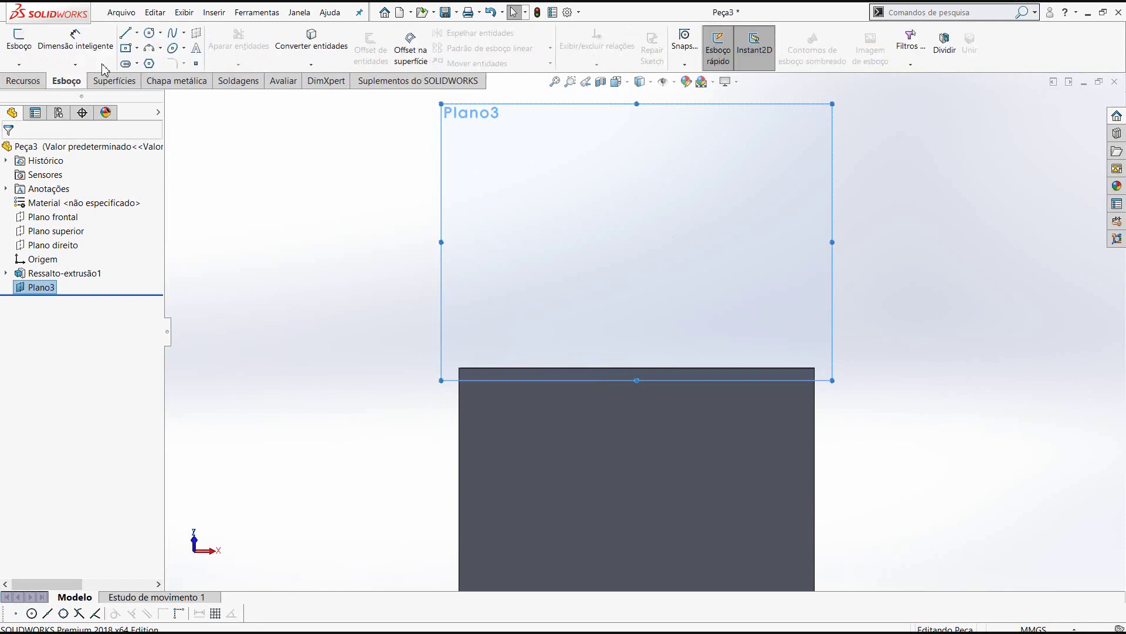
{"action": "left_click", "coordinate": [150, 32]}
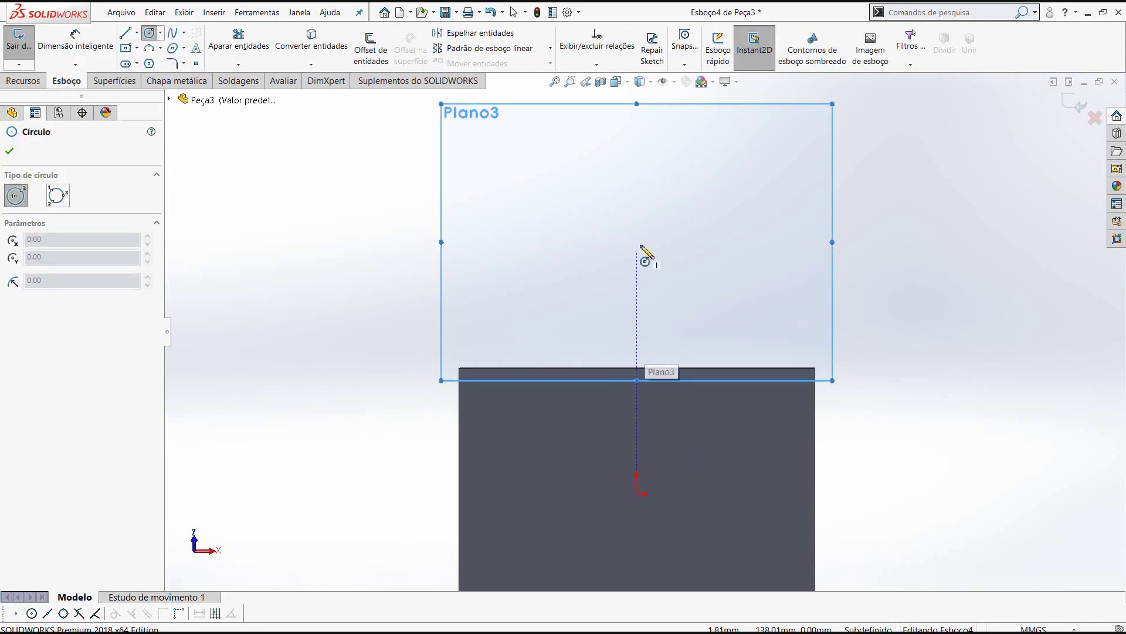
{"action": "left_click", "coordinate": [636, 286]}
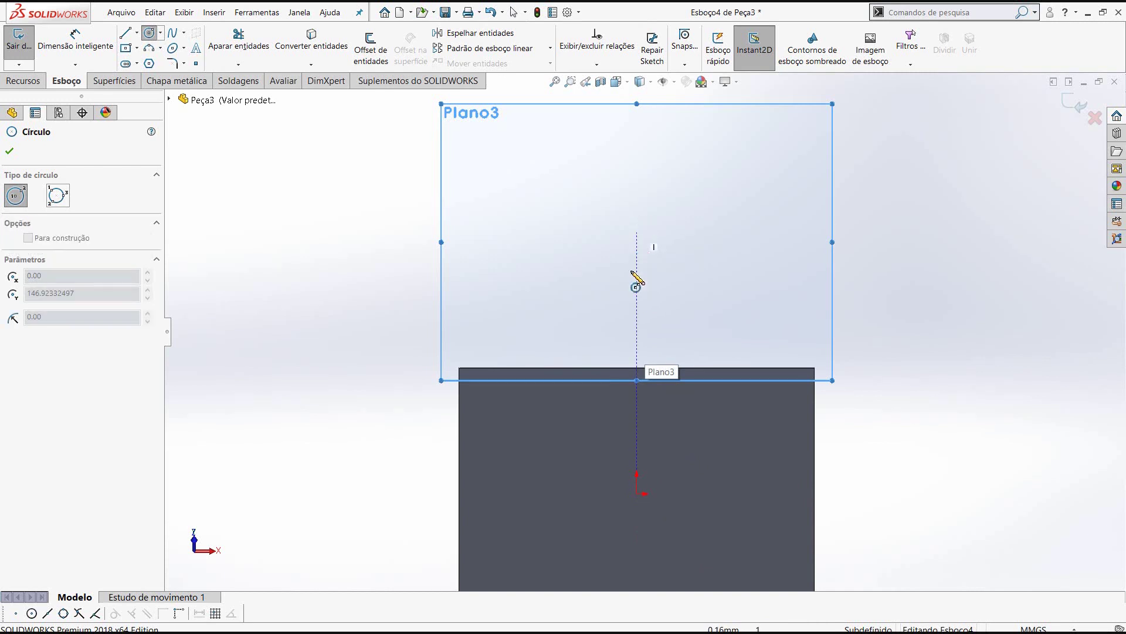
{"action": "left_click", "coordinate": [639, 286]}
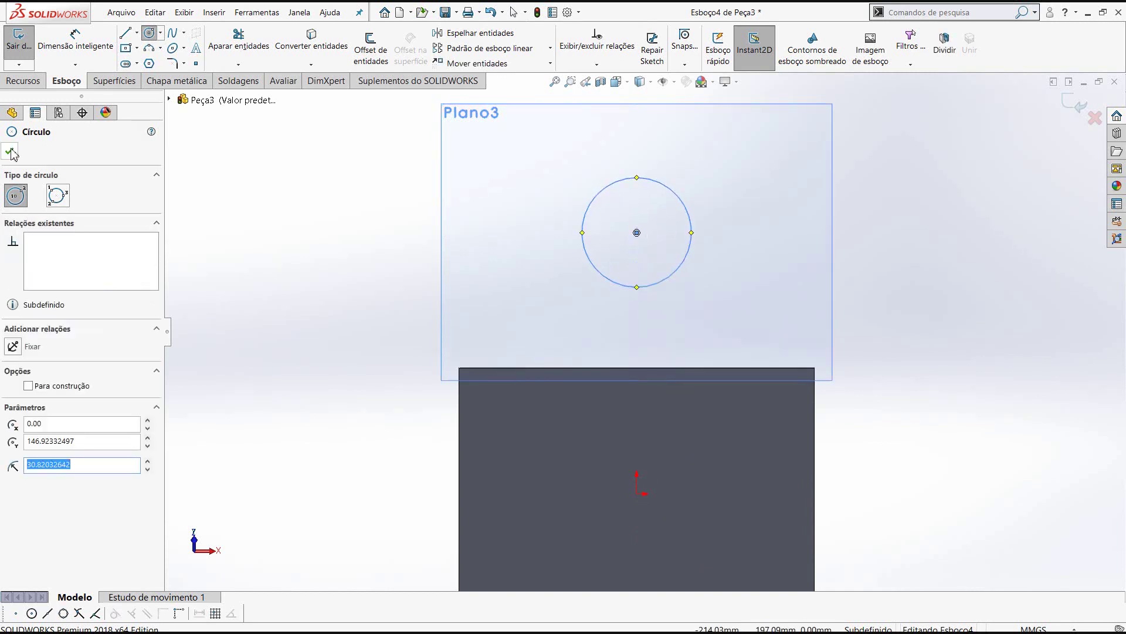
{"action": "key", "text": "Escape"}
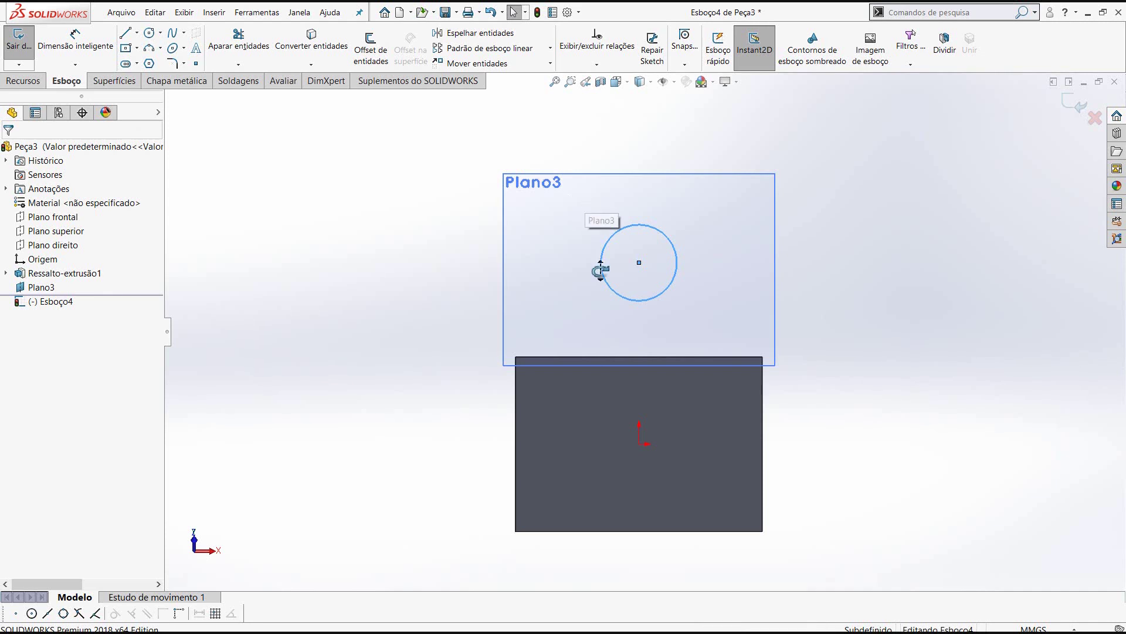
{"action": "mouse_move", "coordinate": [603, 264]}
{"action": "middle_mouse_down"}
{"action": "mouse_move", "coordinate": [678, 371]}
{"action": "mouse_move", "coordinate": [707, 378]}
{"action": "mouse_move", "coordinate": [660, 390]}
{"action": "mouse_move", "coordinate": [662, 363]}
{"action": "mouse_move", "coordinate": [817, 453]}
{"action": "middle_mouse_up"}
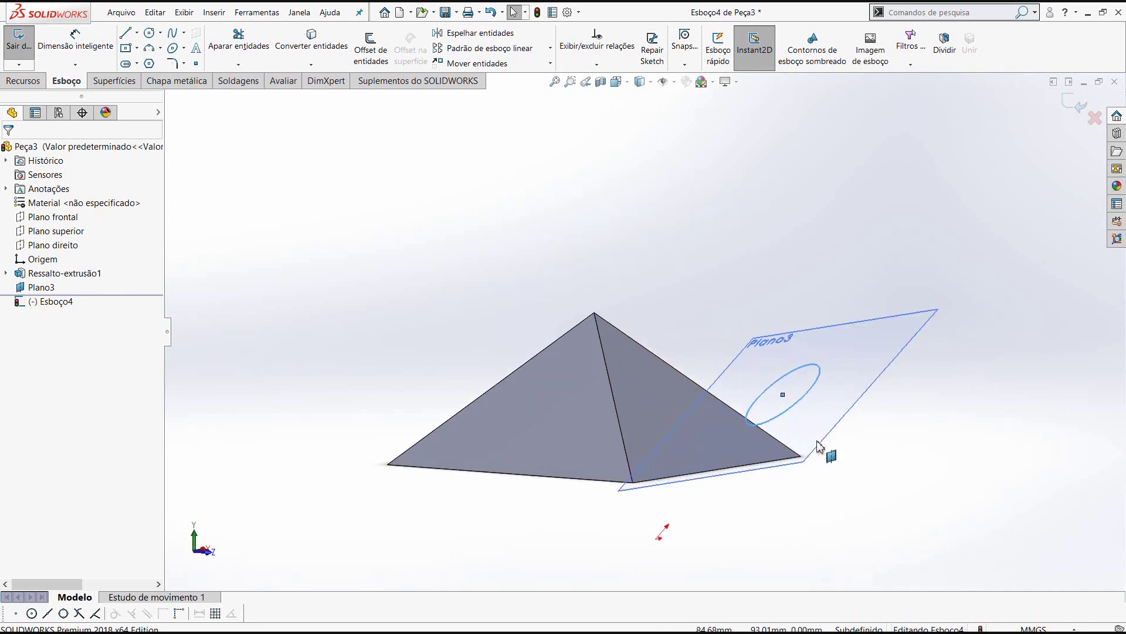
Step: Extrude the Plano3 circle 200 mm with reversed direction as Ressalto-extrusão2
{"action": "left_click", "coordinate": [34, 82]}
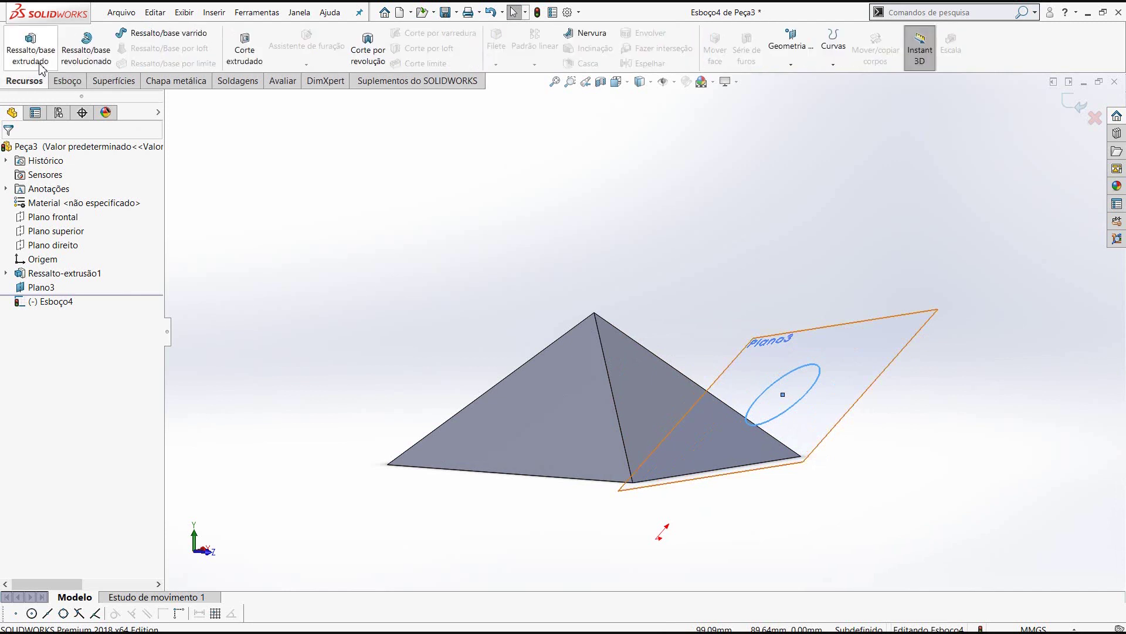
{"action": "left_click", "coordinate": [30, 47]}
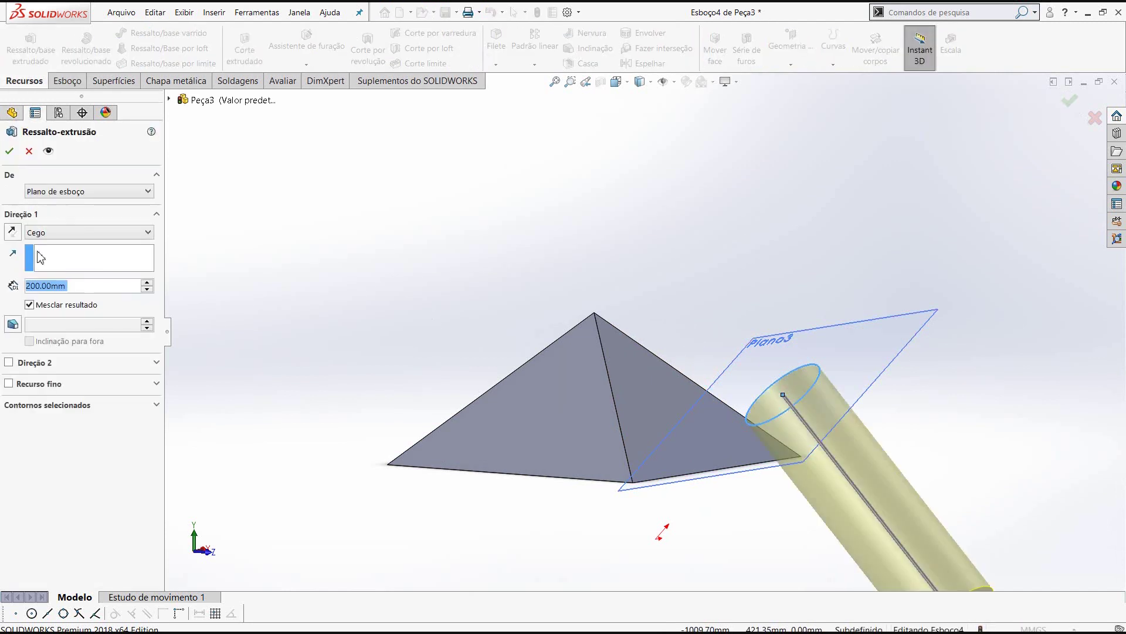
{"action": "left_click", "coordinate": [120, 269]}
{"action": "key", "text": "space"}
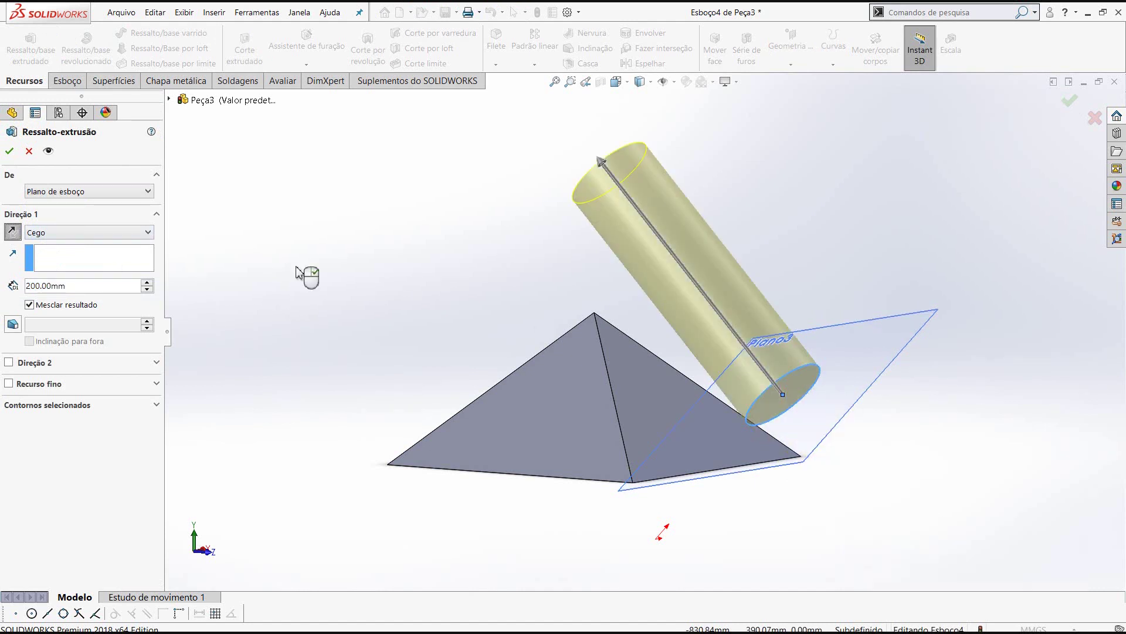
{"action": "left_click", "coordinate": [10, 151]}
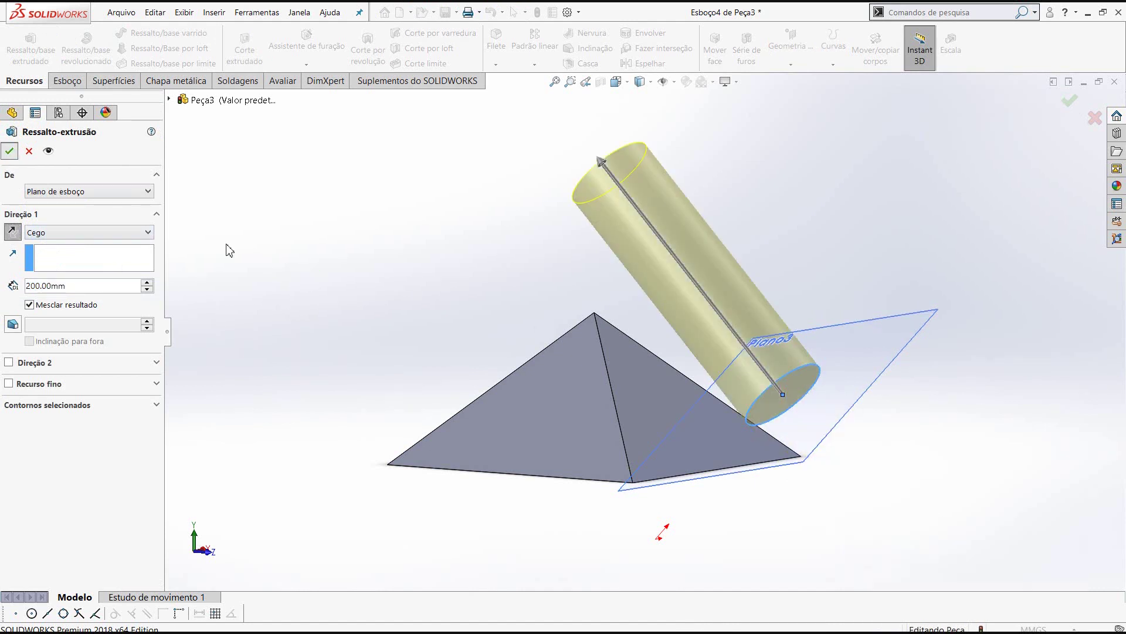
{"action": "mouse_move", "coordinate": [863, 322]}
{"action": "middle_mouse_down"}
{"action": "mouse_move", "coordinate": [880, 324]}
{"action": "mouse_move", "coordinate": [829, 270]}
{"action": "middle_mouse_up"}
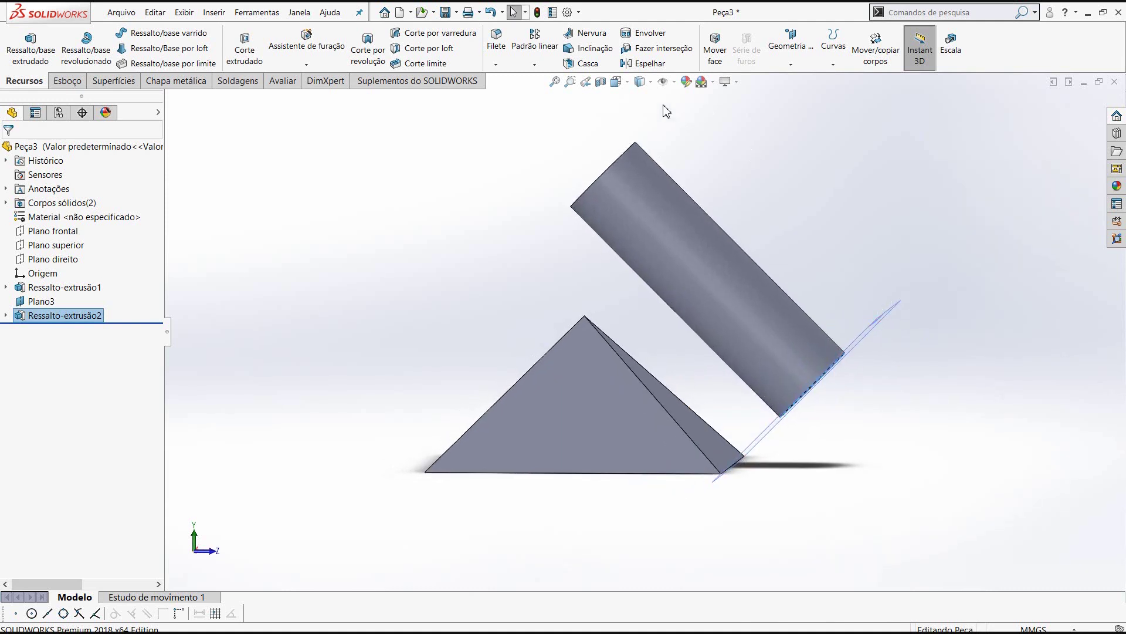
{"action": "left_click", "coordinate": [628, 87]}
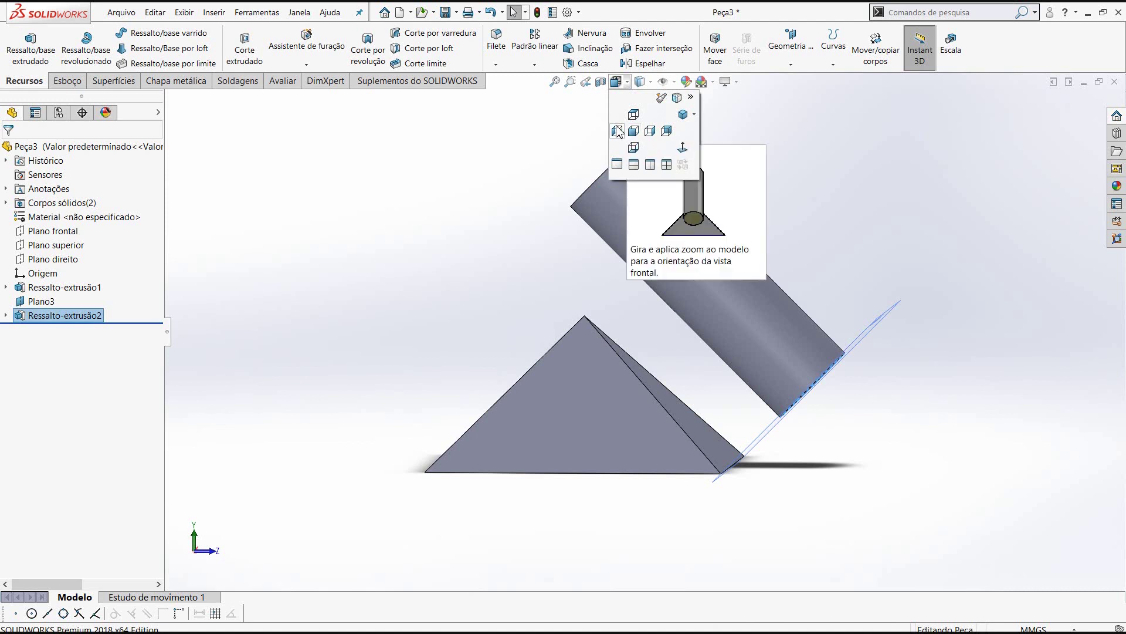
{"action": "left_click", "coordinate": [617, 130]}
{"action": "scroll", "coordinate": [845, 401], "scroll_direction": "down", "scroll_amount": 1}
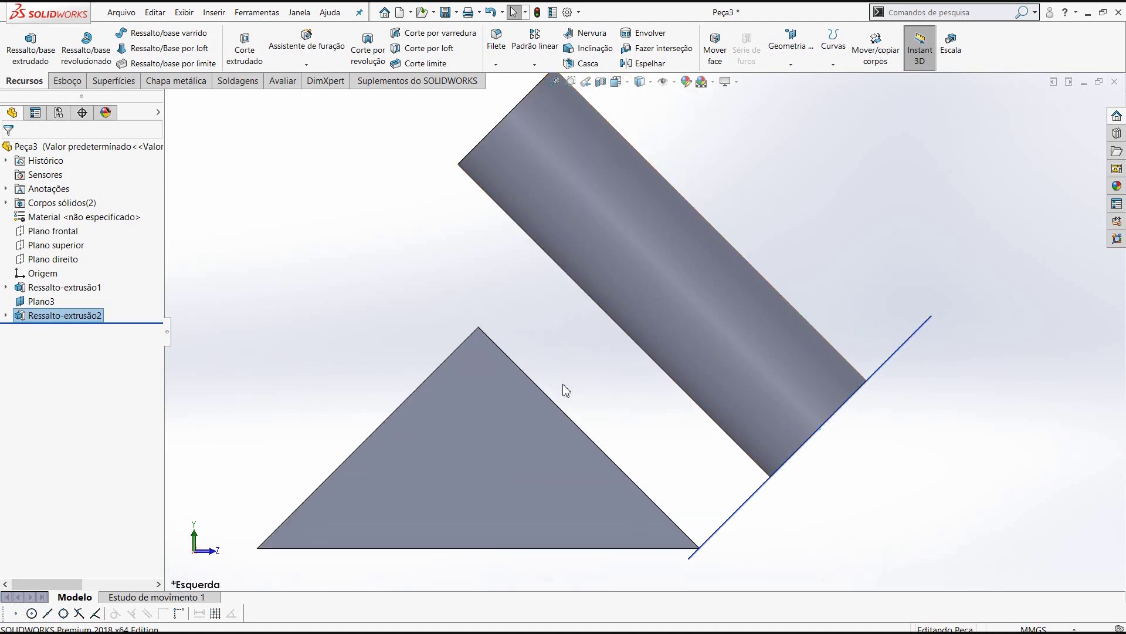
{"action": "middle_click_drag", "start_coordinate": [603, 390], "coordinate": [577, 424]}
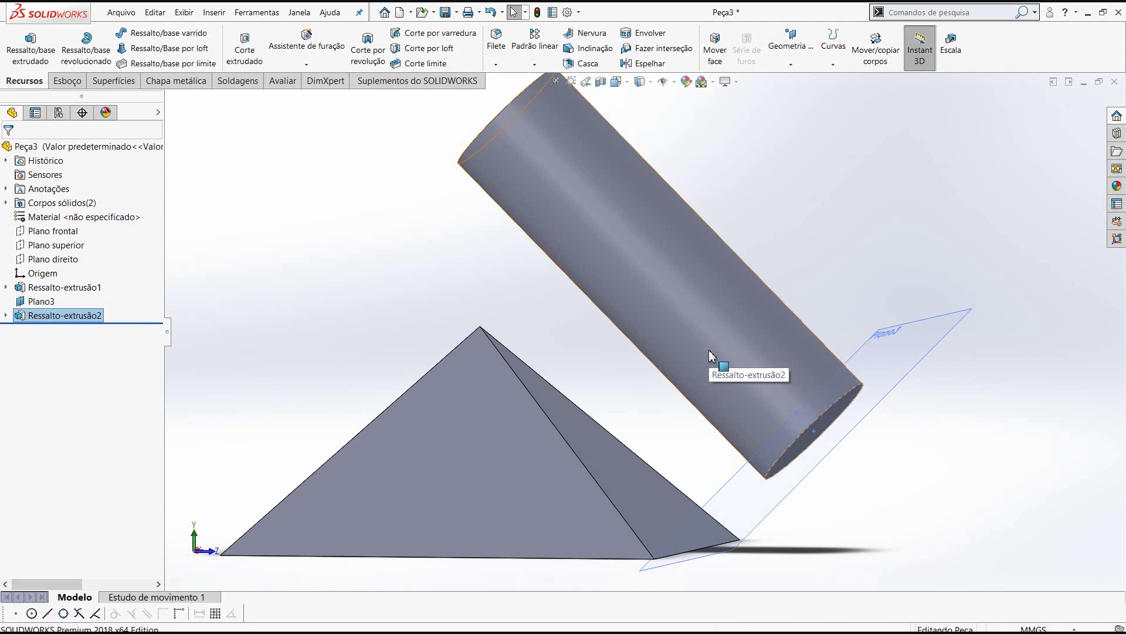
{"action": "middle_click_drag", "start_coordinate": [709, 355], "coordinate": [701, 357]}
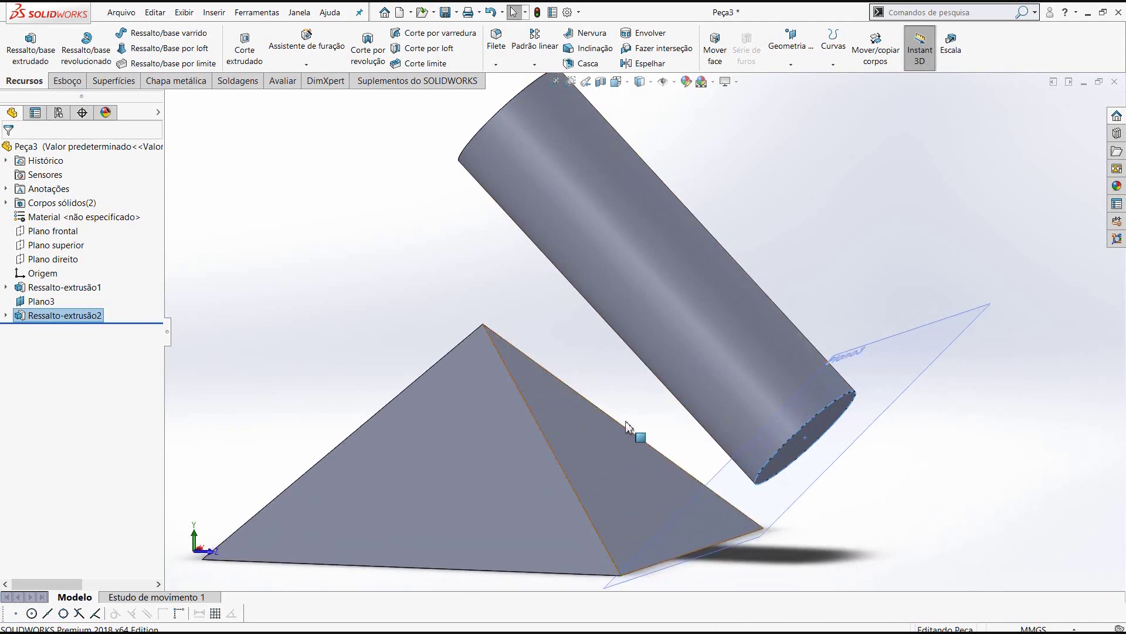
{"action": "mouse_move", "coordinate": [627, 423]}
{"action": "middle_mouse_down"}
{"action": "mouse_move", "coordinate": [664, 402]}
{"action": "mouse_move", "coordinate": [661, 370]}
{"action": "mouse_move", "coordinate": [610, 412]}
{"action": "middle_mouse_up"}
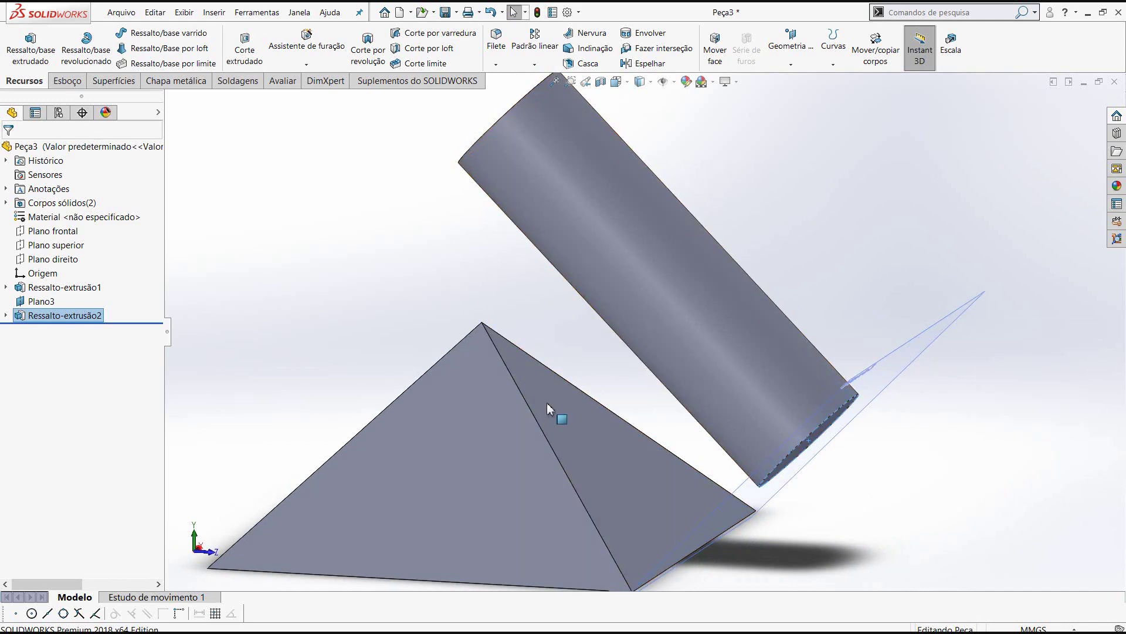
{"action": "key", "text": "f"}
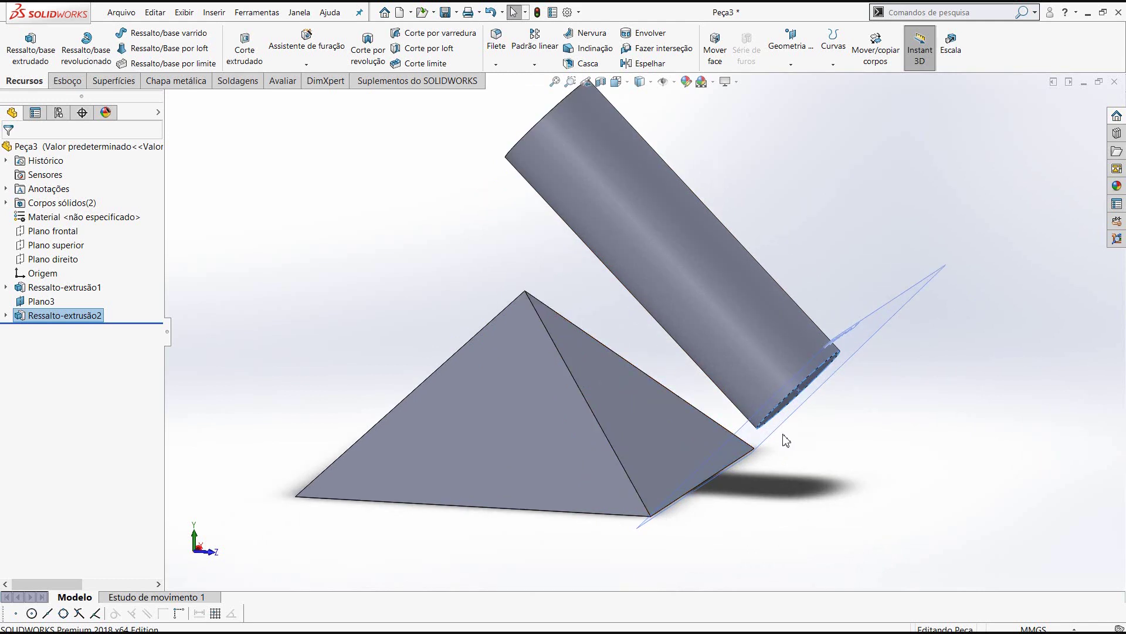
{"action": "mouse_move", "coordinate": [785, 440]}
{"action": "middle_mouse_down"}
{"action": "mouse_move", "coordinate": [812, 405]}
{"action": "mouse_move", "coordinate": [788, 390]}
{"action": "mouse_move", "coordinate": [701, 472]}
{"action": "middle_mouse_up"}
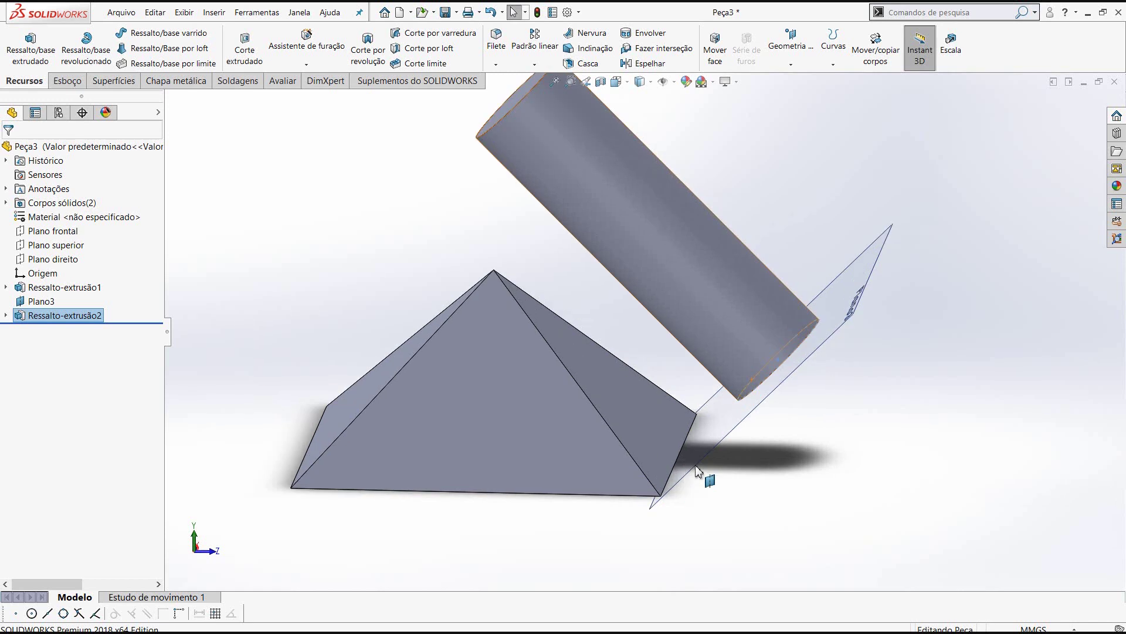
{"action": "scroll", "coordinate": [880, 237], "scroll_direction": "up", "scroll_amount": 2}
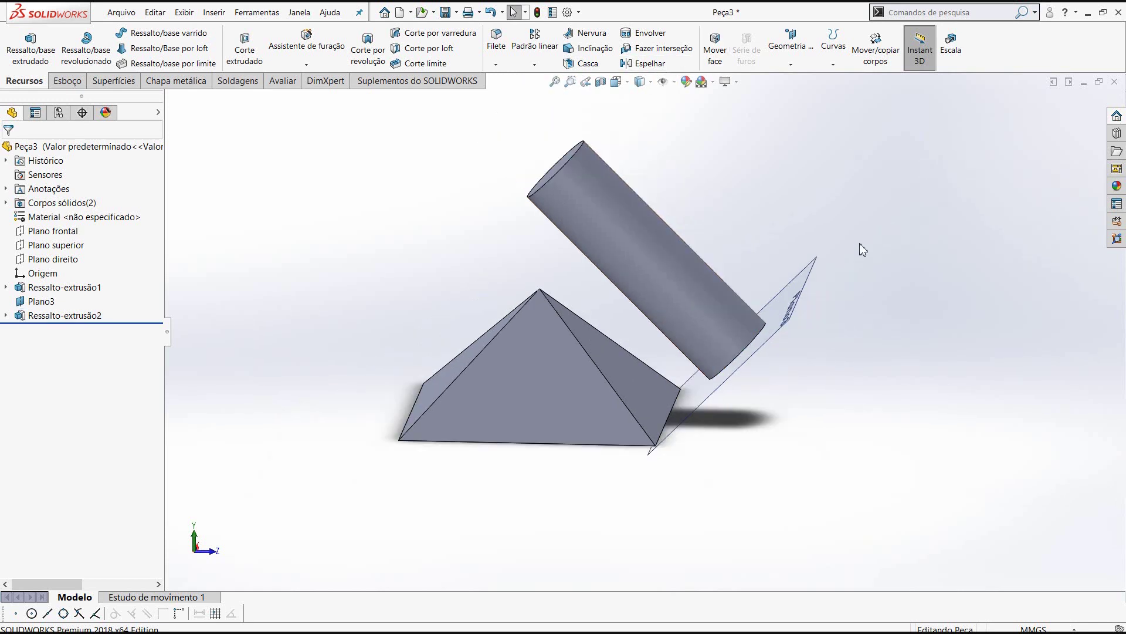
{"action": "left_click", "coordinate": [627, 83]}
{"action": "left_click", "coordinate": [617, 133]}
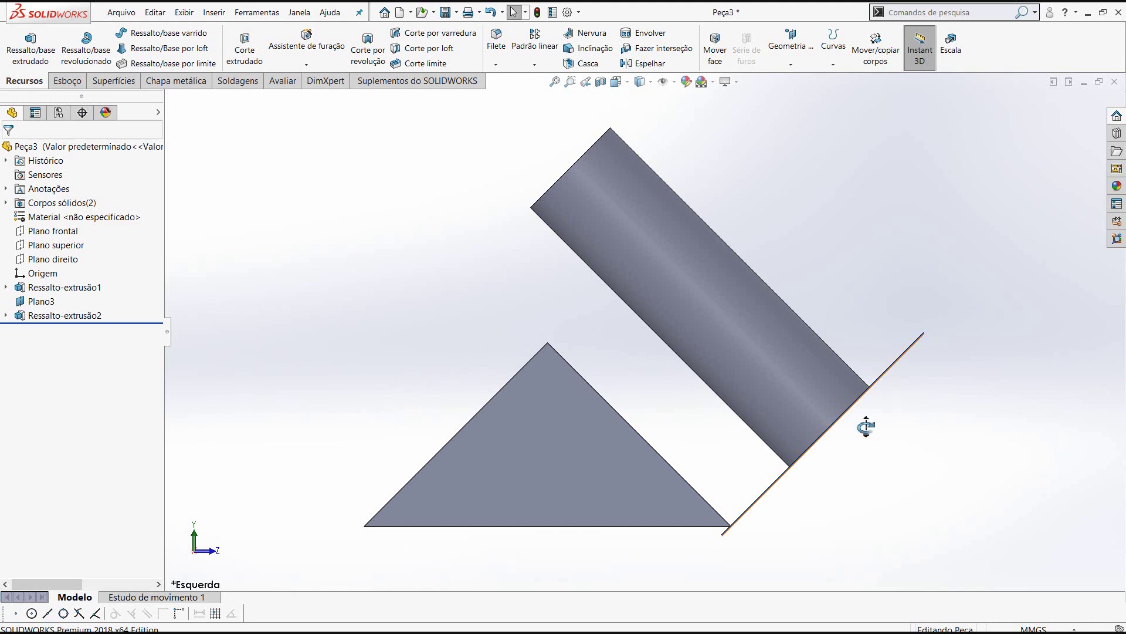
{"action": "mouse_move", "coordinate": [862, 428]}
{"action": "middle_mouse_down"}
{"action": "mouse_move", "coordinate": [835, 445]}
{"action": "mouse_move", "coordinate": [837, 422]}
{"action": "mouse_move", "coordinate": [874, 427]}
{"action": "mouse_move", "coordinate": [759, 470]}
{"action": "mouse_move", "coordinate": [709, 440]}
{"action": "mouse_move", "coordinate": [724, 397]}
{"action": "mouse_move", "coordinate": [692, 402]}
{"action": "mouse_move", "coordinate": [677, 349]}
{"action": "mouse_move", "coordinate": [691, 277]}
{"action": "middle_mouse_up"}
{"action": "scroll", "coordinate": [691, 277], "scroll_direction": "down", "scroll_amount": 3}
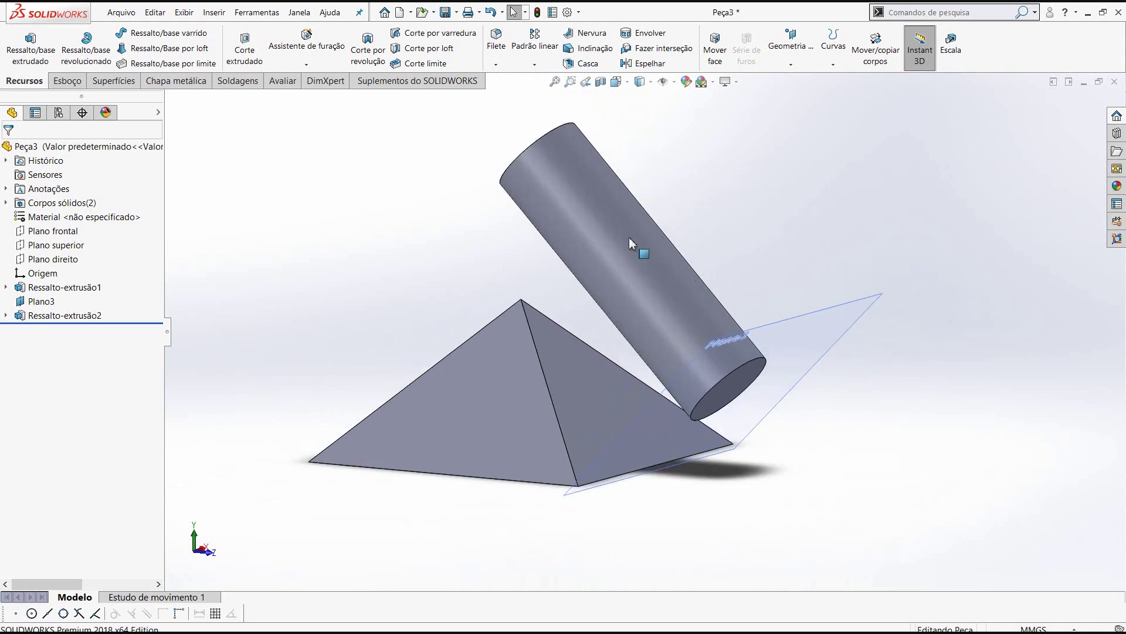
{"action": "scroll", "coordinate": [633, 243], "scroll_direction": "down", "scroll_amount": 2}
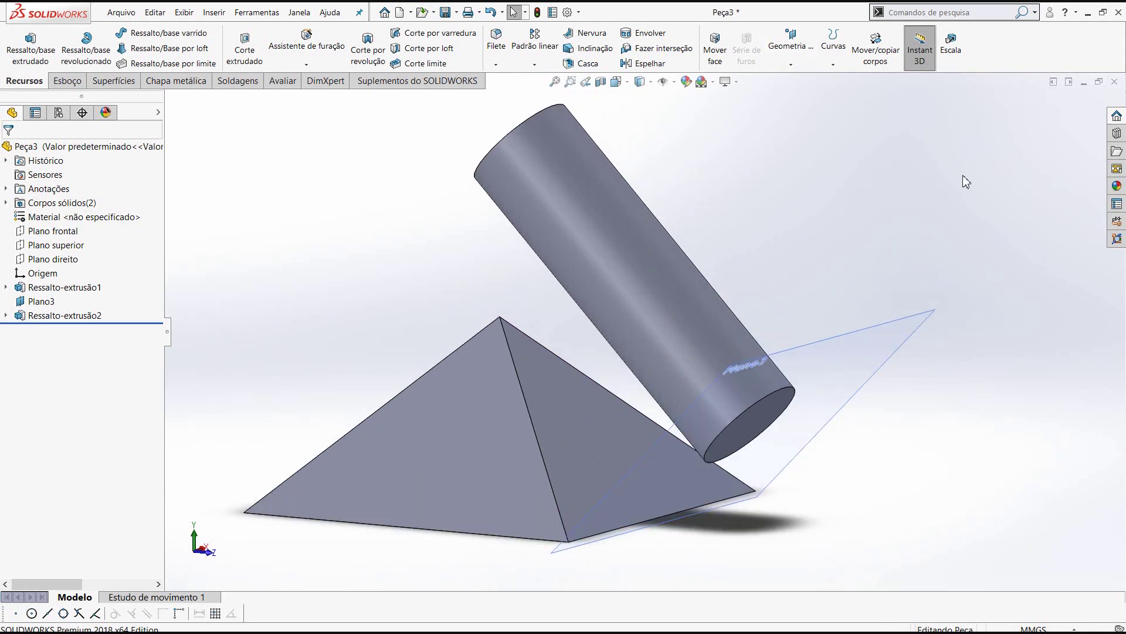
{"action": "left_click", "coordinate": [476, 441]}
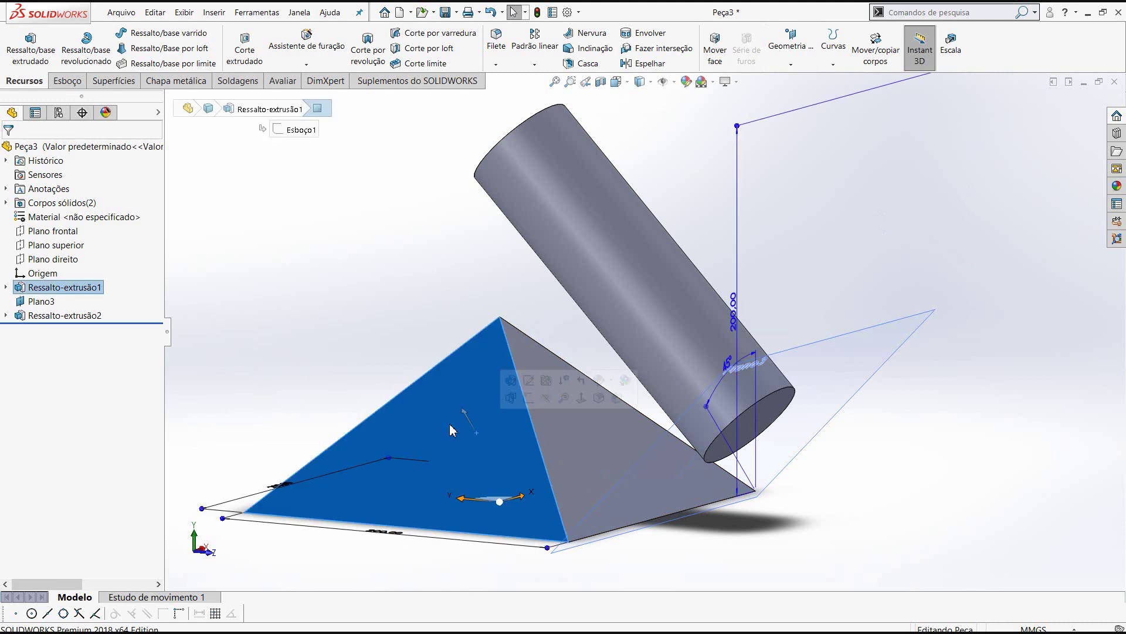
{"action": "left_click", "coordinate": [481, 321]}
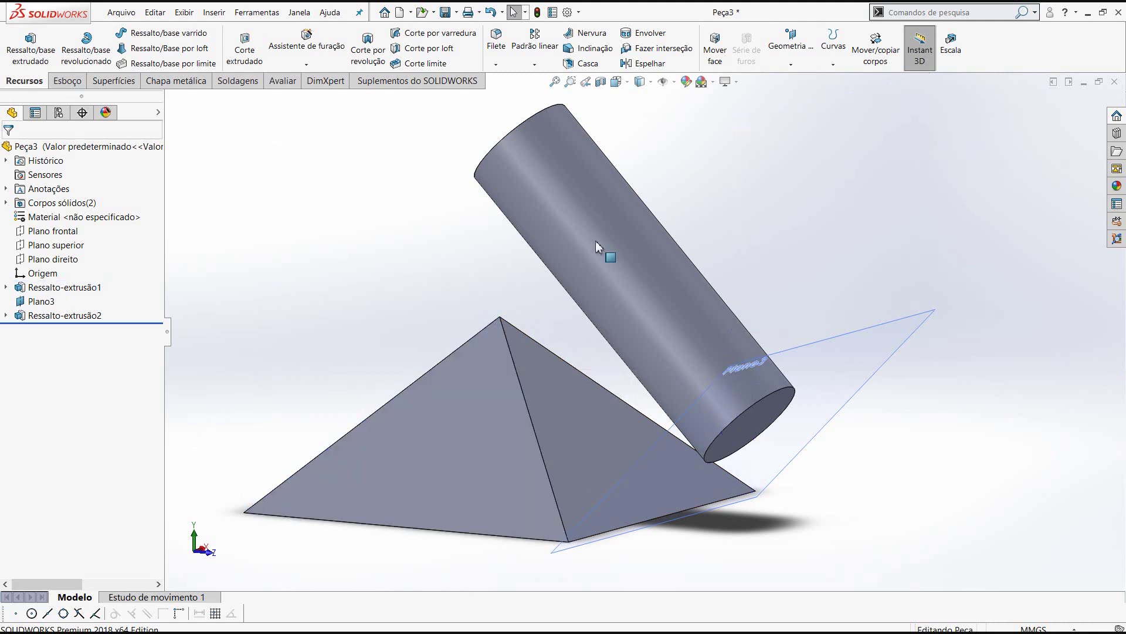
{"action": "scroll", "coordinate": [596, 241], "scroll_direction": "up", "scroll_amount": 2}
{"action": "scroll", "coordinate": [667, 322], "scroll_direction": "down", "scroll_amount": 2}
{"action": "scroll", "coordinate": [674, 343], "scroll_direction": "down", "scroll_amount": 1}
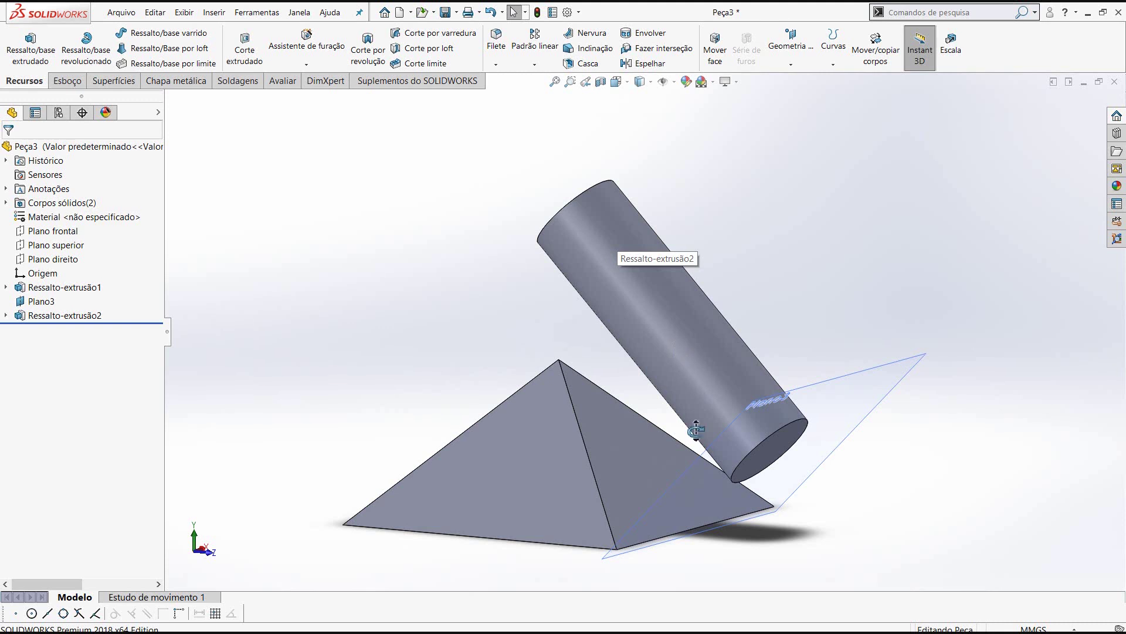
{"action": "mouse_move", "coordinate": [675, 343]}
{"action": "middle_mouse_down"}
{"action": "mouse_move", "coordinate": [691, 332]}
{"action": "mouse_move", "coordinate": [649, 335]}
{"action": "mouse_move", "coordinate": [671, 381]}
{"action": "mouse_move", "coordinate": [574, 334]}
{"action": "mouse_move", "coordinate": [659, 377]}
{"action": "mouse_move", "coordinate": [659, 410]}
{"action": "mouse_move", "coordinate": [440, 238]}
{"action": "middle_mouse_up"}
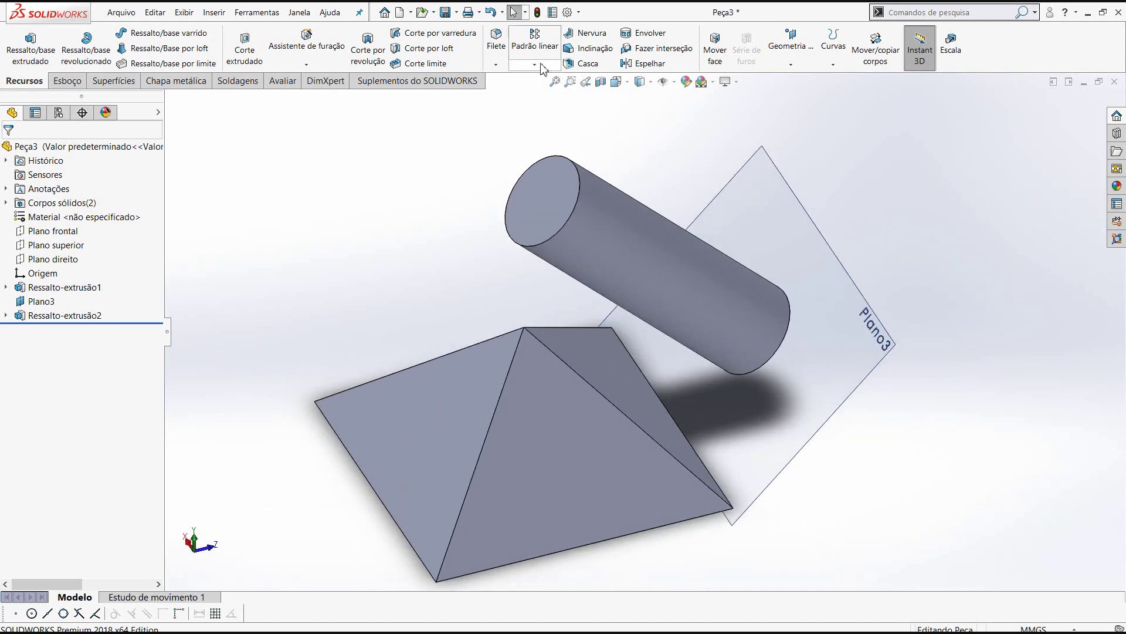
Step: Create Plano4 from the cylinder's free end face at a 25 mm offset
{"action": "left_click", "coordinate": [797, 67]}
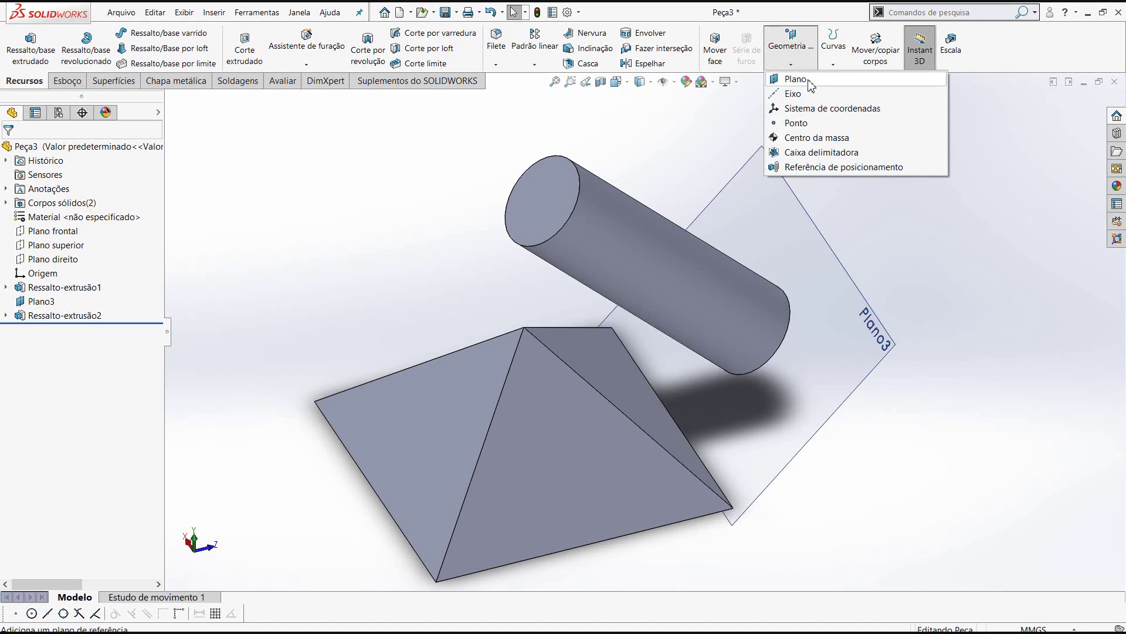
{"action": "left_click", "coordinate": [808, 82]}
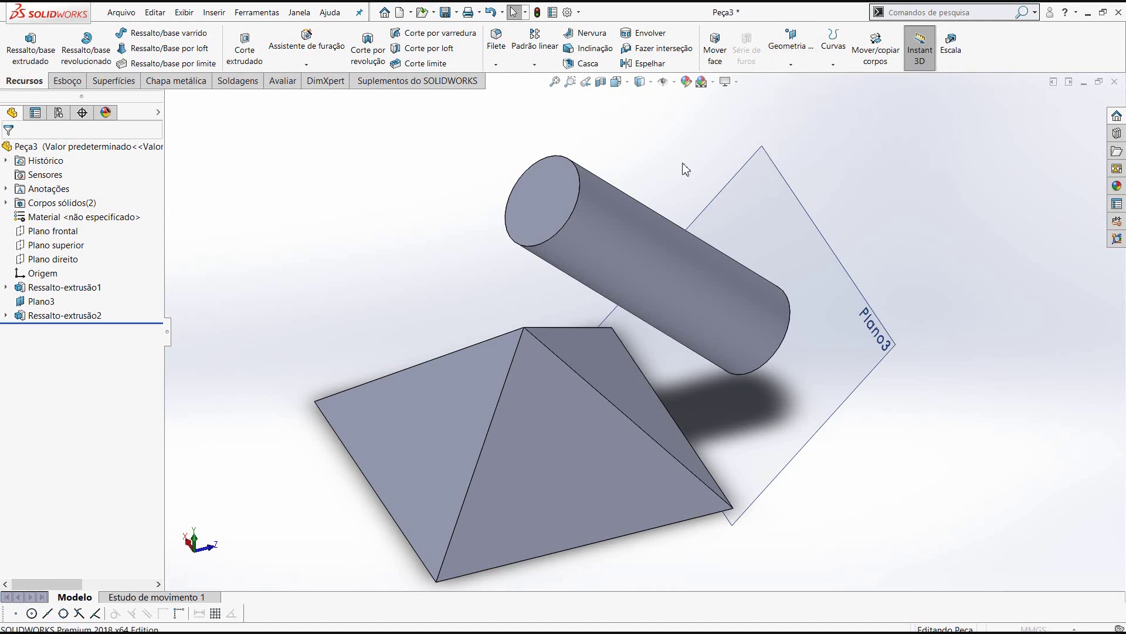
{"action": "left_click", "coordinate": [534, 201]}
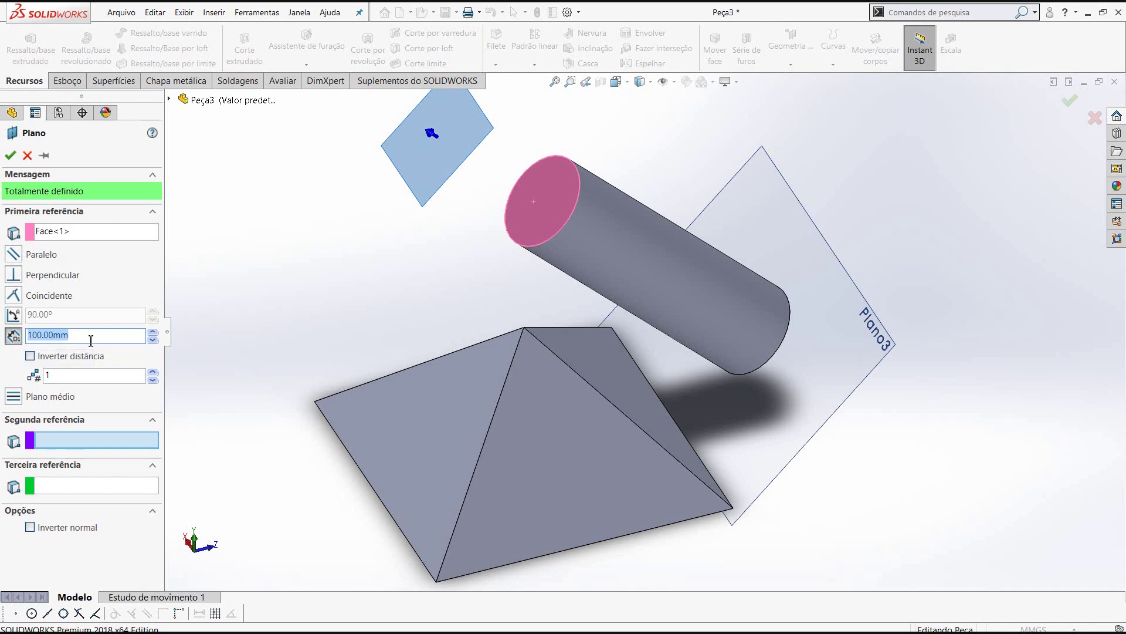
{"action": "type", "text": "25"}
{"action": "key", "text": "Return"}
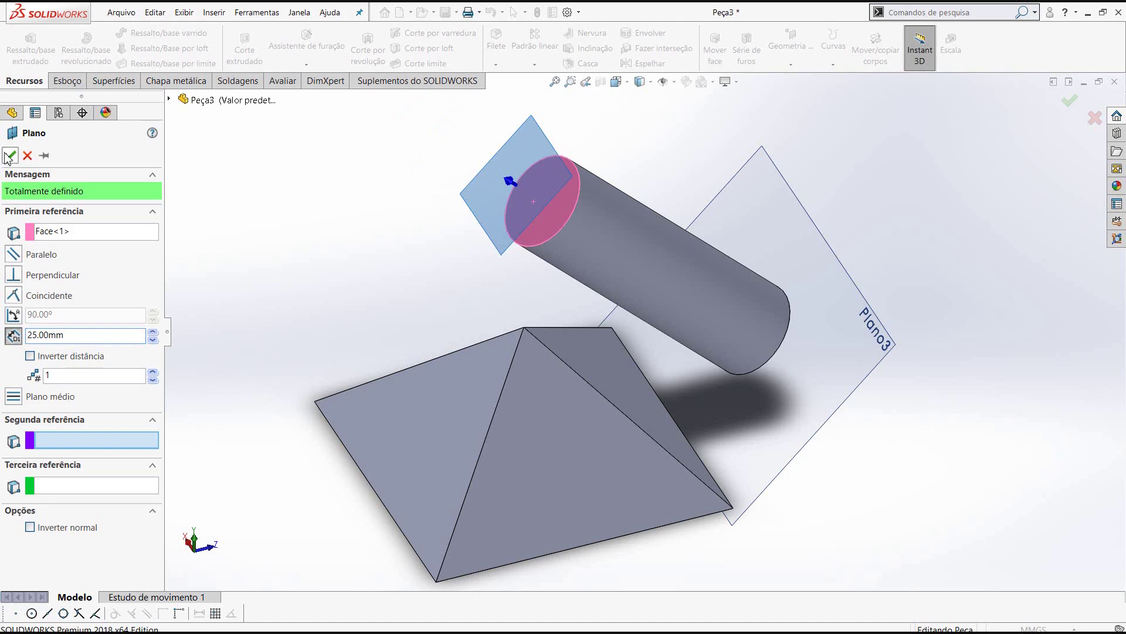
{"action": "left_click", "coordinate": [8, 156]}
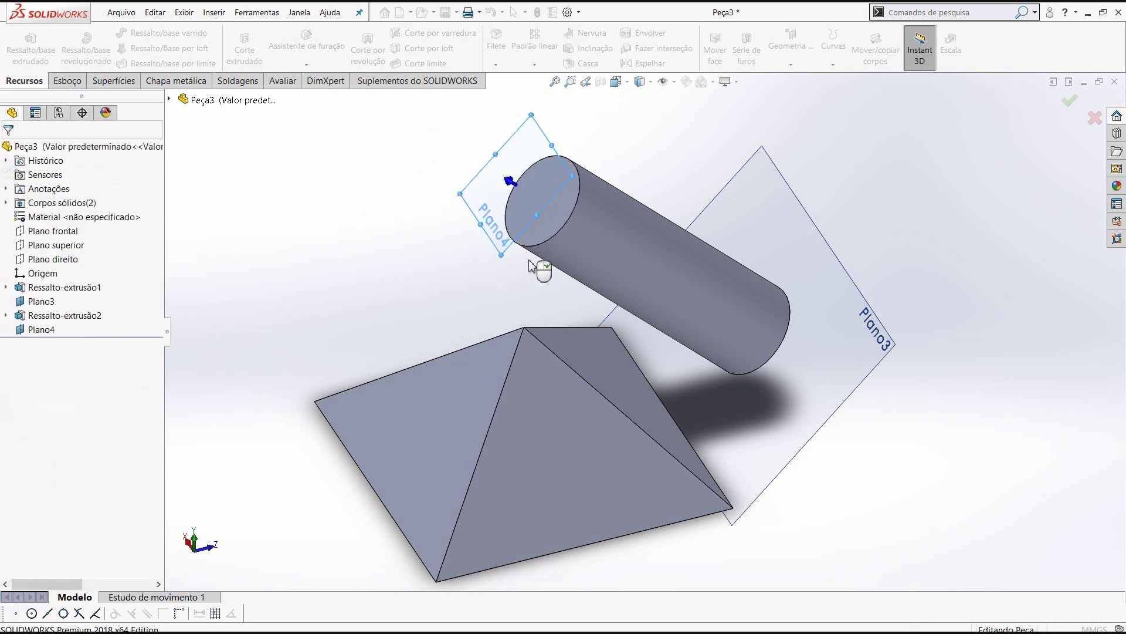
Step: Sketch a trial circle on the cylinder's end face
{"action": "mouse_move", "coordinate": [499, 230]}
{"action": "middle_mouse_down"}
{"action": "mouse_move", "coordinate": [473, 181]}
{"action": "mouse_move", "coordinate": [510, 118]}
{"action": "mouse_move", "coordinate": [496, 207]}
{"action": "mouse_move", "coordinate": [467, 181]}
{"action": "mouse_move", "coordinate": [463, 157]}
{"action": "mouse_move", "coordinate": [529, 280]}
{"action": "mouse_move", "coordinate": [503, 292]}
{"action": "mouse_move", "coordinate": [535, 243]}
{"action": "middle_mouse_up"}
{"action": "left_click", "coordinate": [535, 243]}
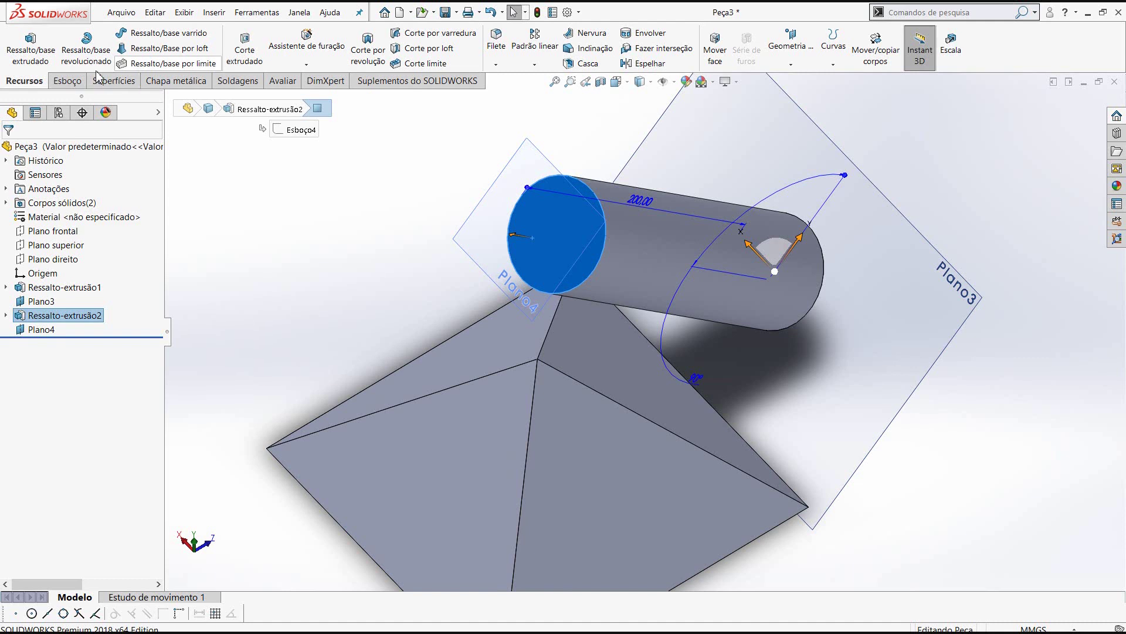
{"action": "left_click", "coordinate": [68, 81]}
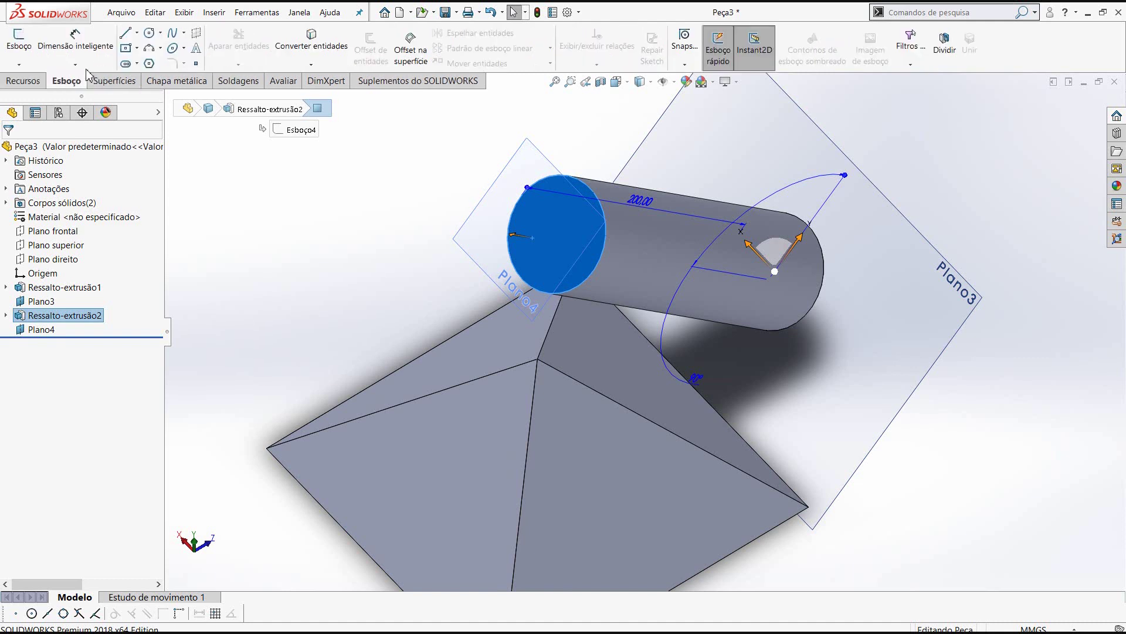
{"action": "left_click", "coordinate": [150, 33]}
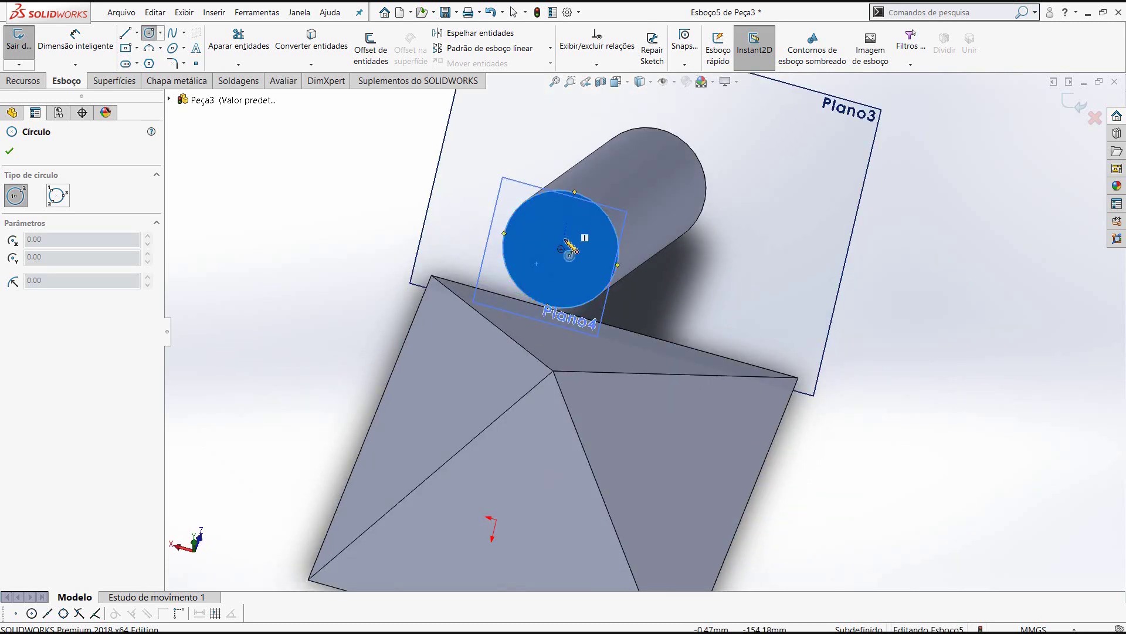
{"action": "left_click", "coordinate": [551, 274]}
{"action": "left_click", "coordinate": [562, 249]}
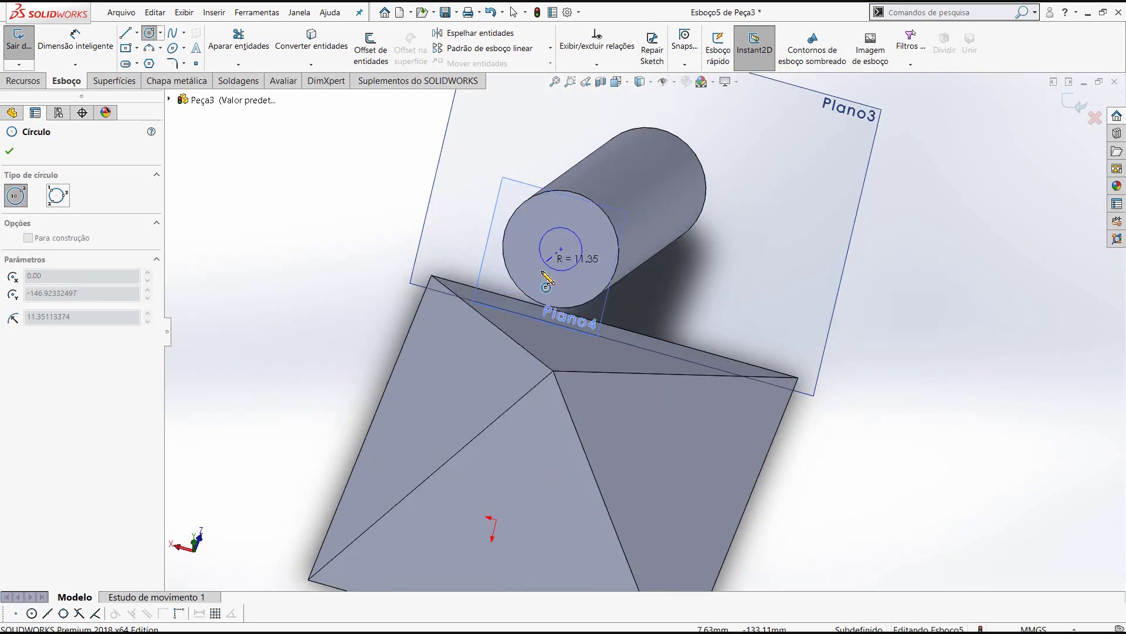
{"action": "left_click", "coordinate": [588, 240]}
{"action": "right_click", "coordinate": [585, 226]}
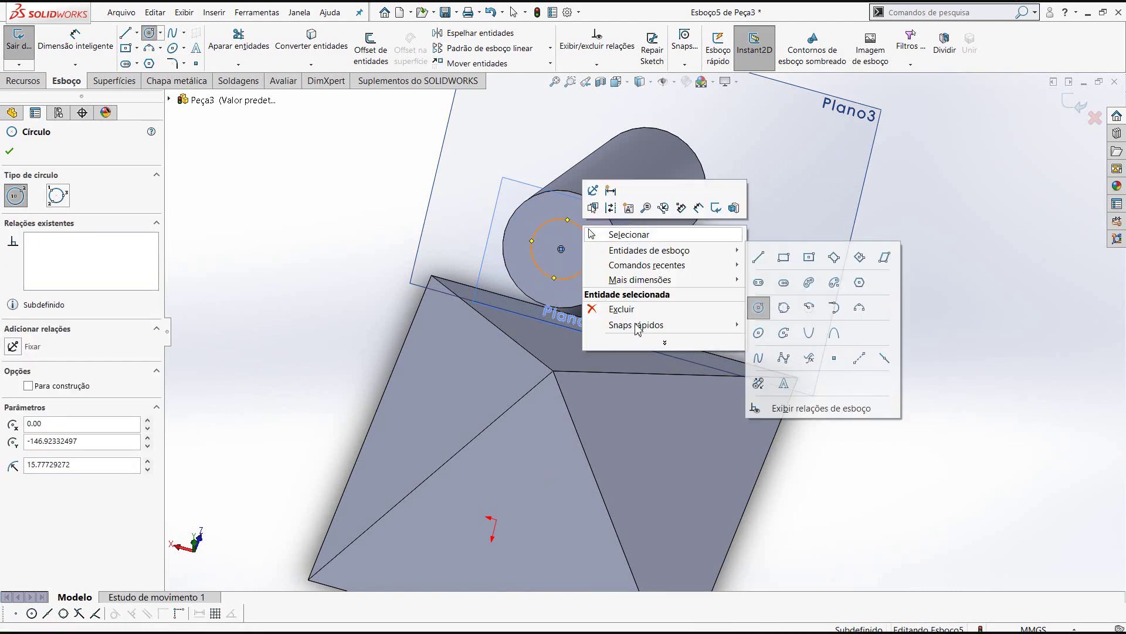
{"action": "left_click", "coordinate": [976, 267]}
{"action": "left_click", "coordinate": [981, 298]}
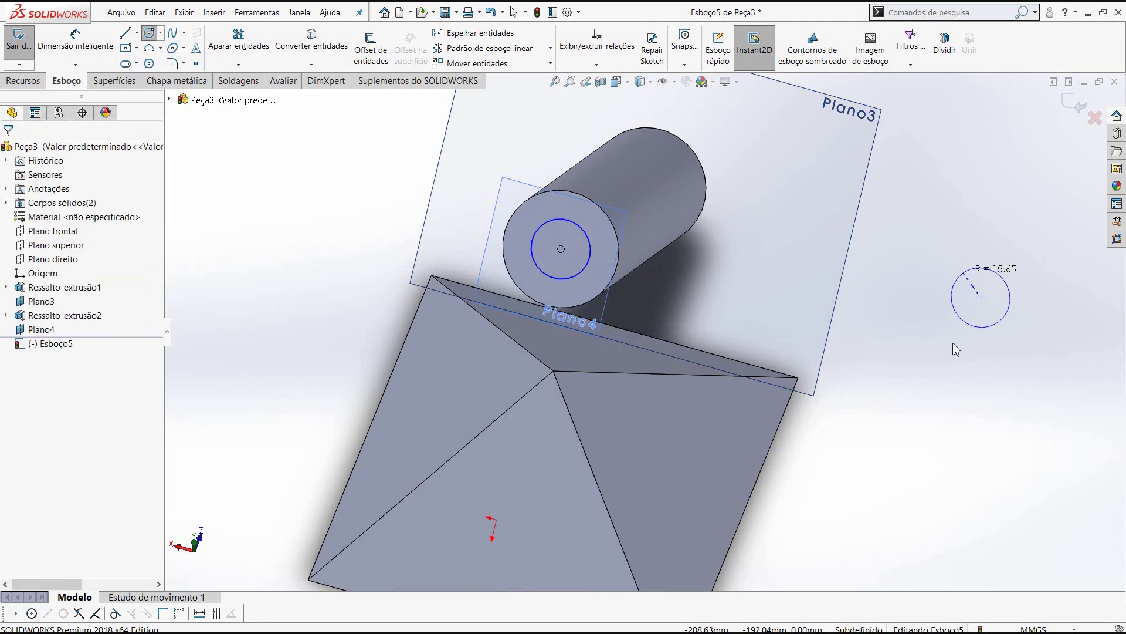
Step: Exit the Circle tool and discard the unfinished sketch on Plano4 without saving changes
{"action": "key", "text": "Escape"}
{"action": "mouse_move", "coordinate": [938, 346]}
{"action": "middle_mouse_down"}
{"action": "mouse_move", "coordinate": [906, 311]}
{"action": "mouse_move", "coordinate": [848, 311]}
{"action": "middle_mouse_up"}
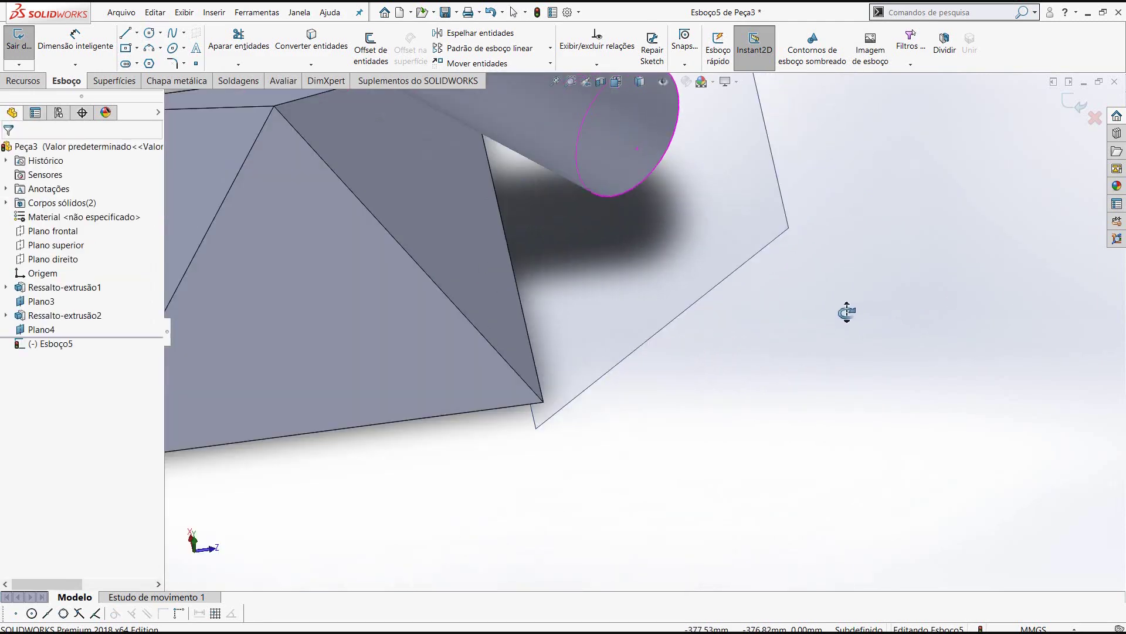
{"action": "key", "text": "f"}
{"action": "scroll", "coordinate": [514, 256], "scroll_direction": "down", "scroll_amount": 5}
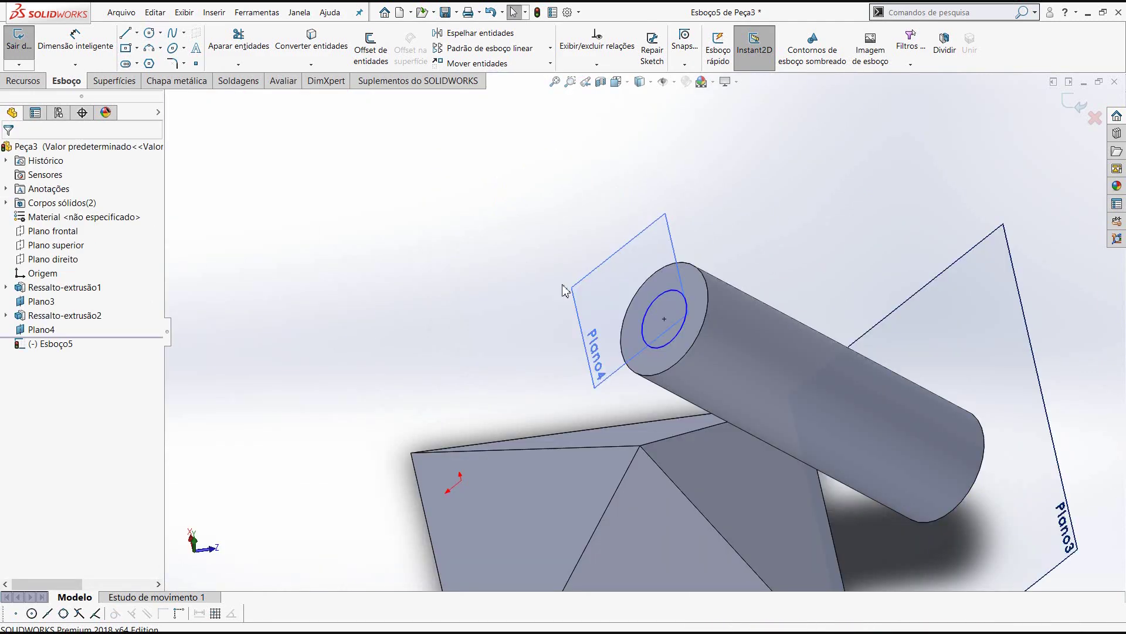
{"action": "mouse_move", "coordinate": [513, 255]}
{"action": "middle_mouse_down"}
{"action": "mouse_move", "coordinate": [571, 227]}
{"action": "mouse_move", "coordinate": [574, 244]}
{"action": "middle_mouse_up"}
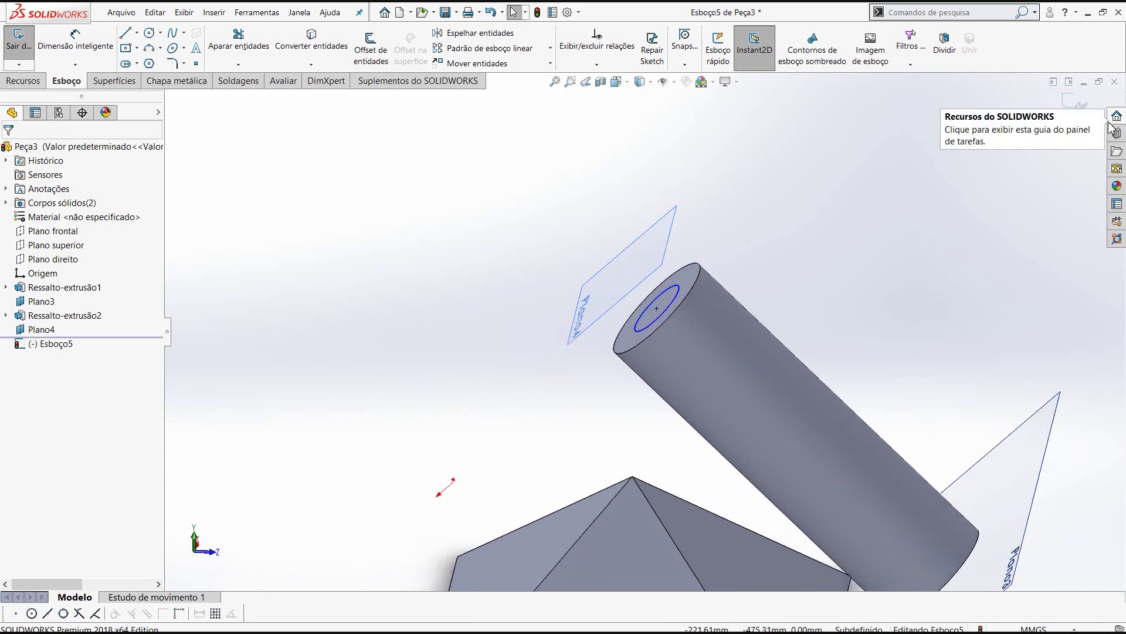
{"action": "left_click", "coordinate": [1094, 118]}
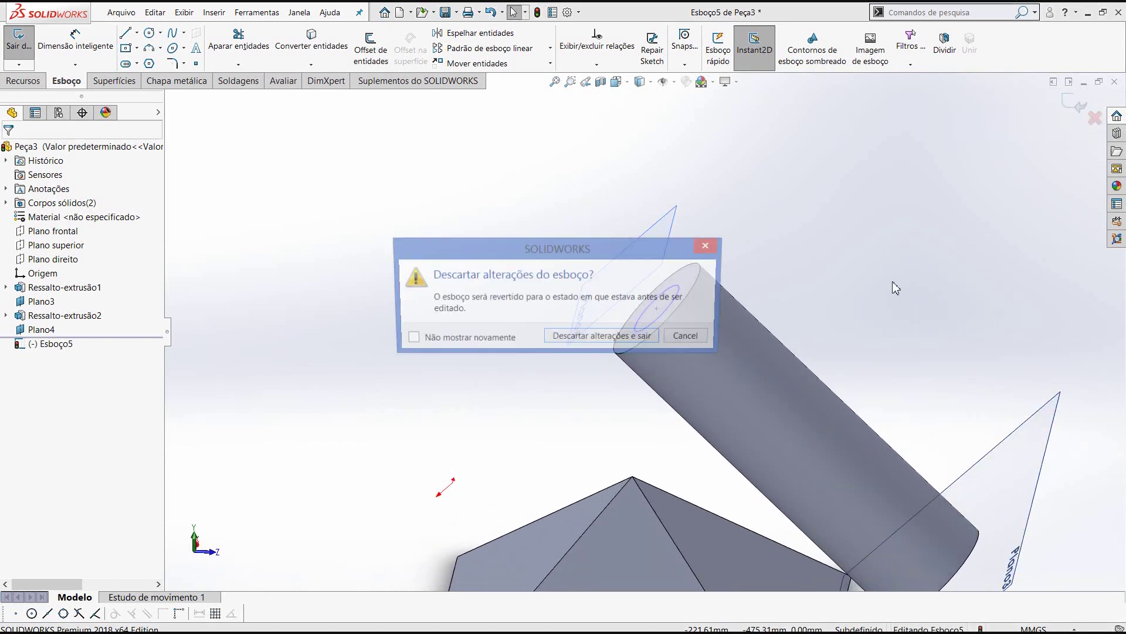
{"action": "left_click", "coordinate": [635, 339]}
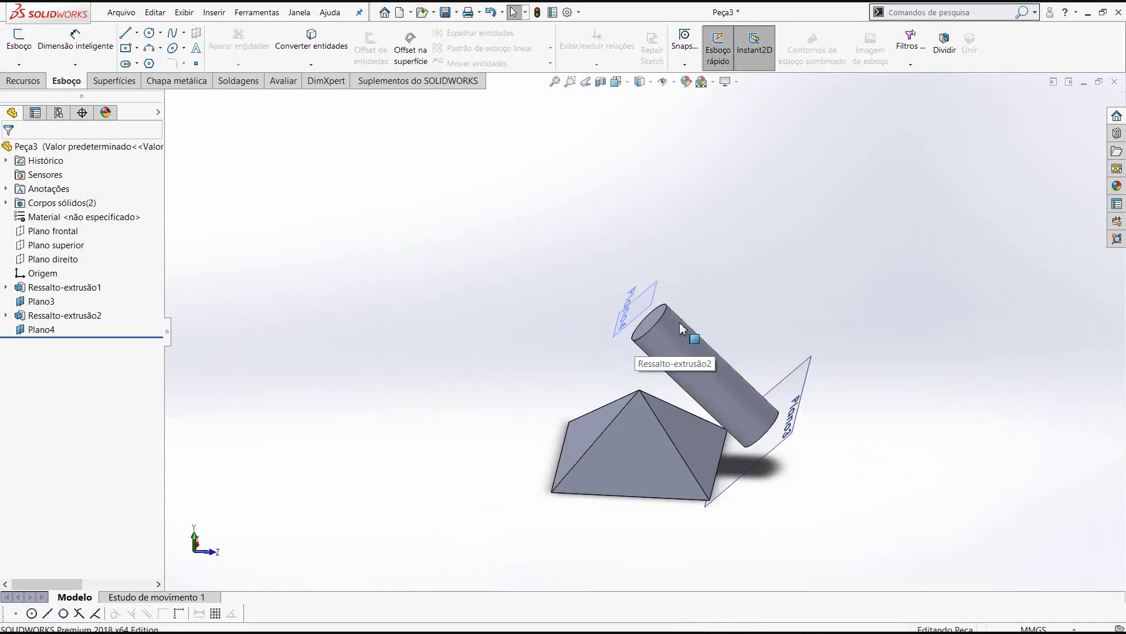
{"action": "mouse_move", "coordinate": [680, 324]}
{"action": "middle_mouse_down"}
{"action": "mouse_move", "coordinate": [610, 322]}
{"action": "mouse_move", "coordinate": [639, 341]}
{"action": "middle_mouse_up"}
{"action": "left_click", "coordinate": [611, 320]}
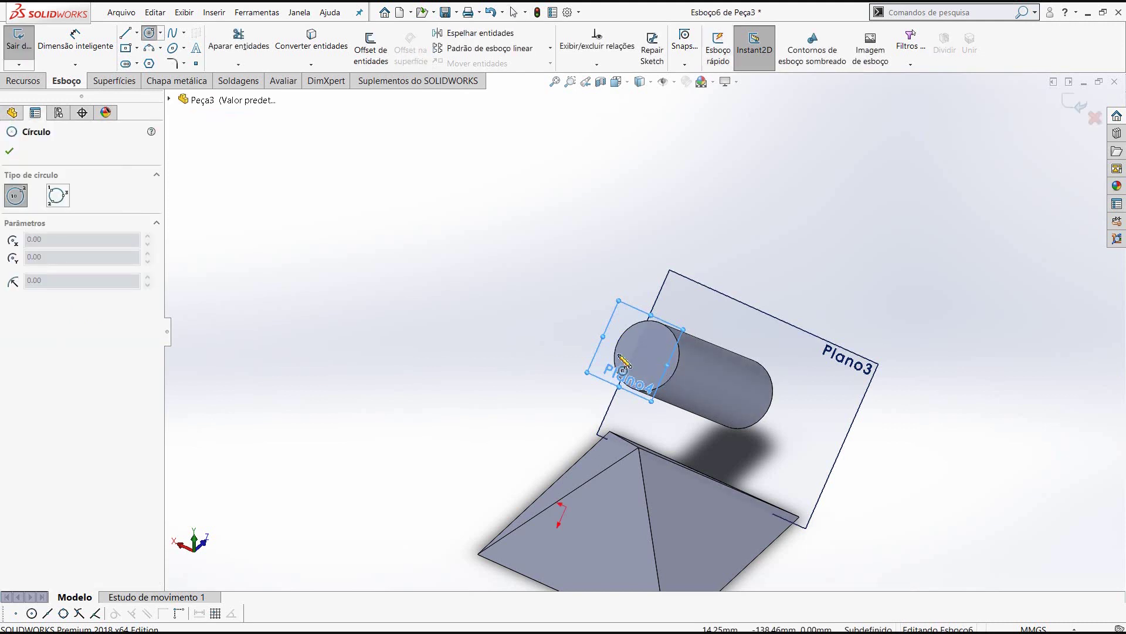
{"action": "left_click", "coordinate": [640, 352]}
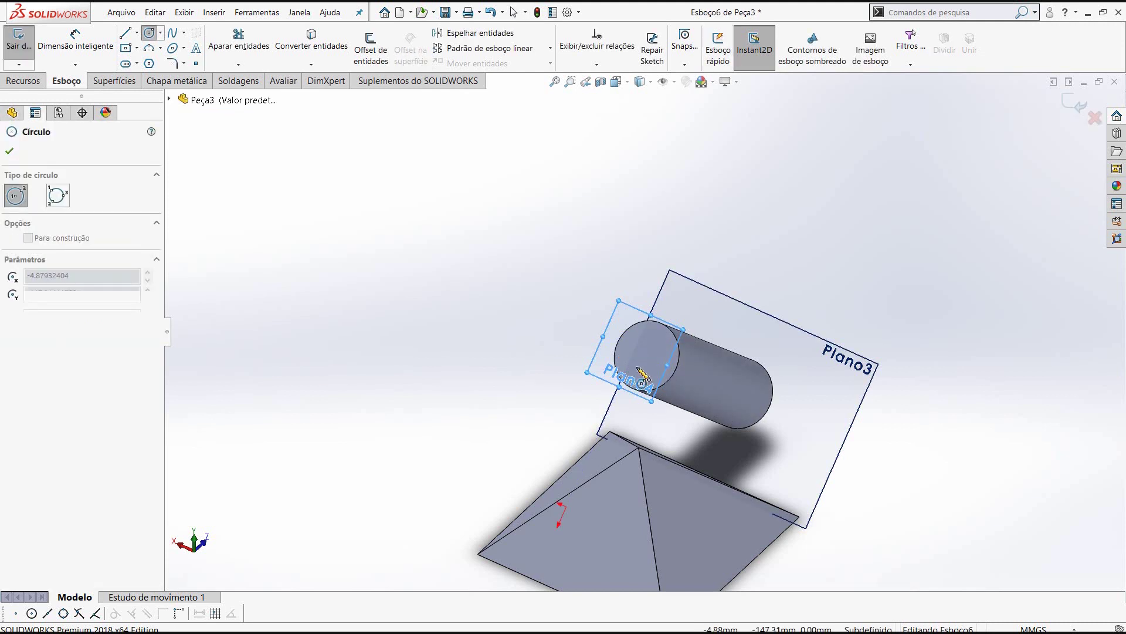
{"action": "left_click", "coordinate": [642, 379]}
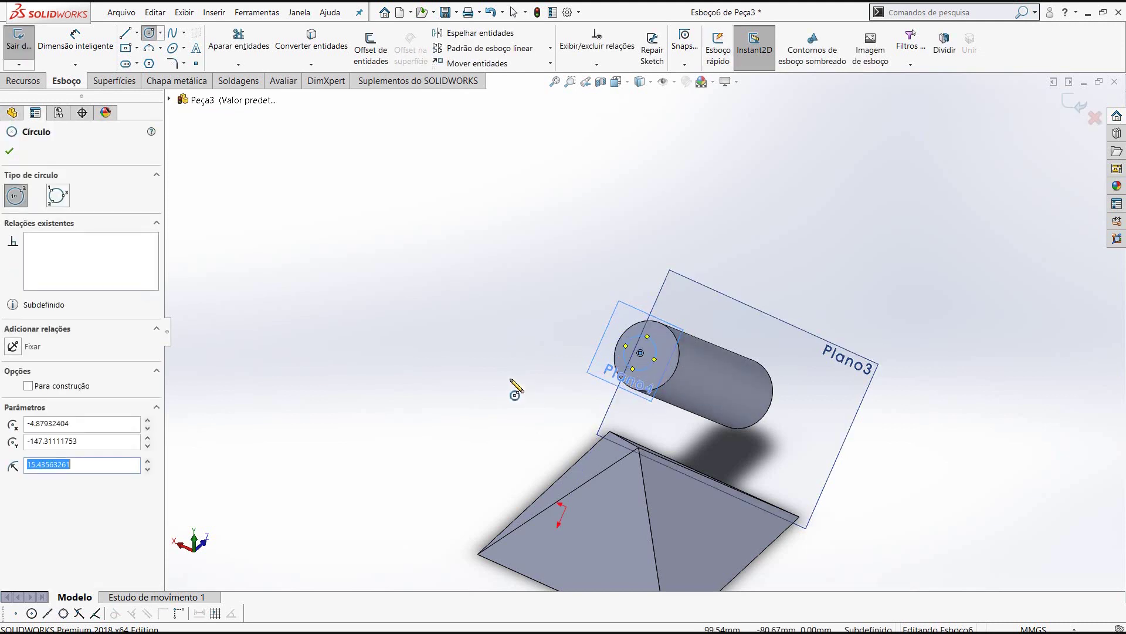
{"action": "right_click", "coordinate": [557, 399]}
{"action": "left_click", "coordinate": [516, 385]}
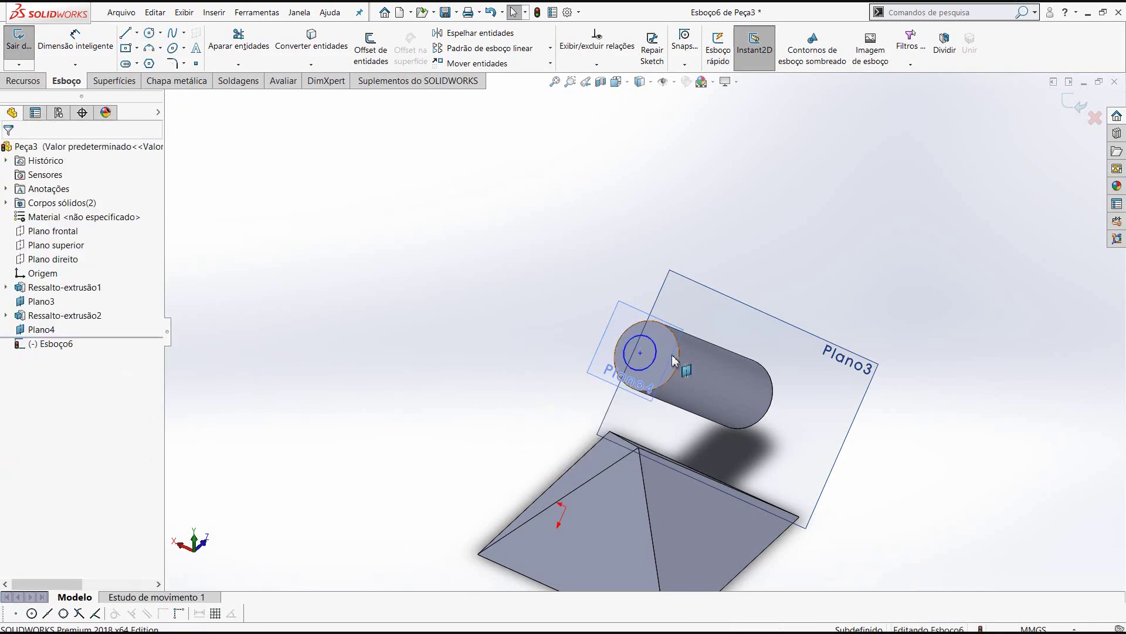
{"action": "mouse_move", "coordinate": [681, 363]}
{"action": "middle_mouse_down"}
{"action": "mouse_move", "coordinate": [612, 343]}
{"action": "mouse_move", "coordinate": [580, 259]}
{"action": "mouse_move", "coordinate": [593, 301]}
{"action": "mouse_move", "coordinate": [643, 345]}
{"action": "middle_mouse_up"}
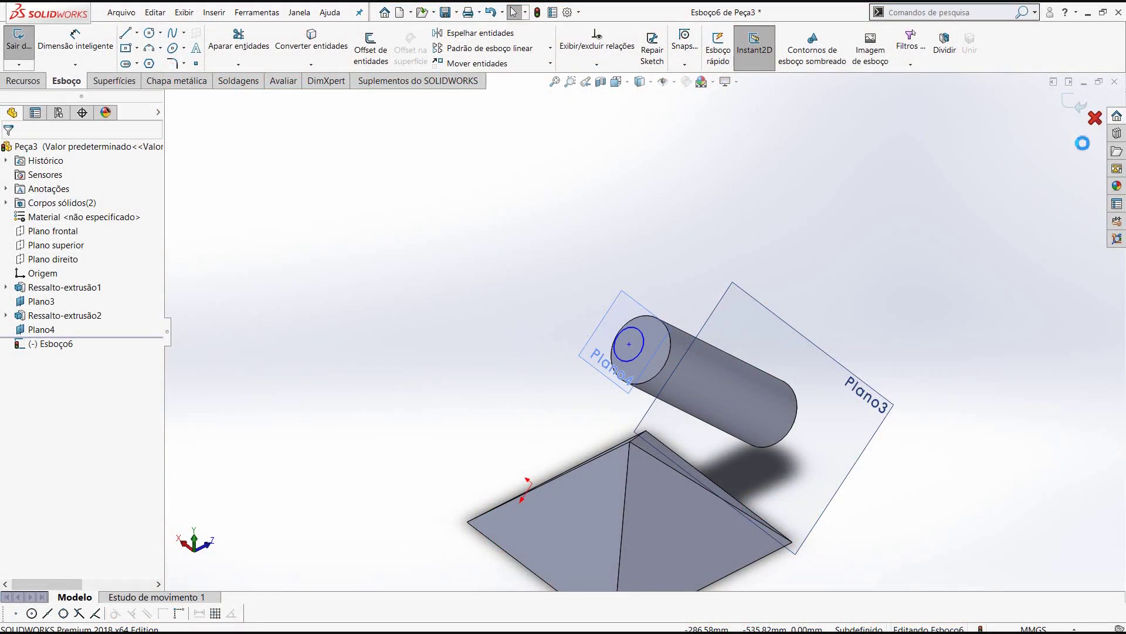
{"action": "left_click", "coordinate": [583, 340]}
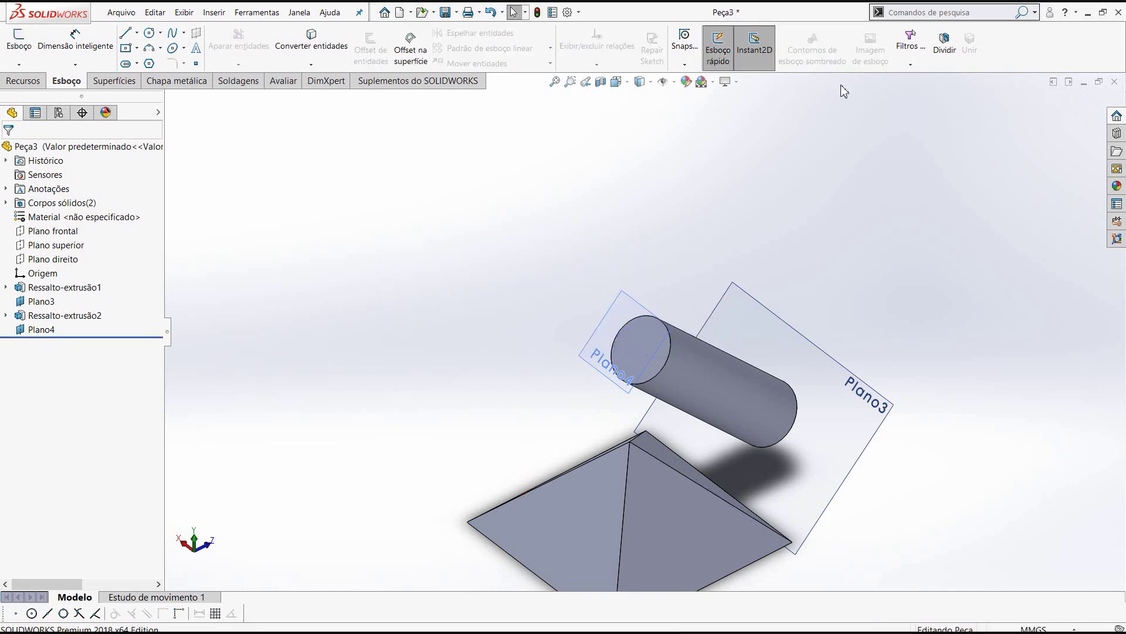
{"action": "scroll", "coordinate": [804, 200], "scroll_direction": "up", "scroll_amount": 3}
{"action": "mouse_move", "coordinate": [596, 443]}
{"action": "middle_mouse_down"}
{"action": "mouse_move", "coordinate": [560, 373]}
{"action": "mouse_move", "coordinate": [763, 397]}
{"action": "mouse_move", "coordinate": [749, 432]}
{"action": "middle_mouse_up"}
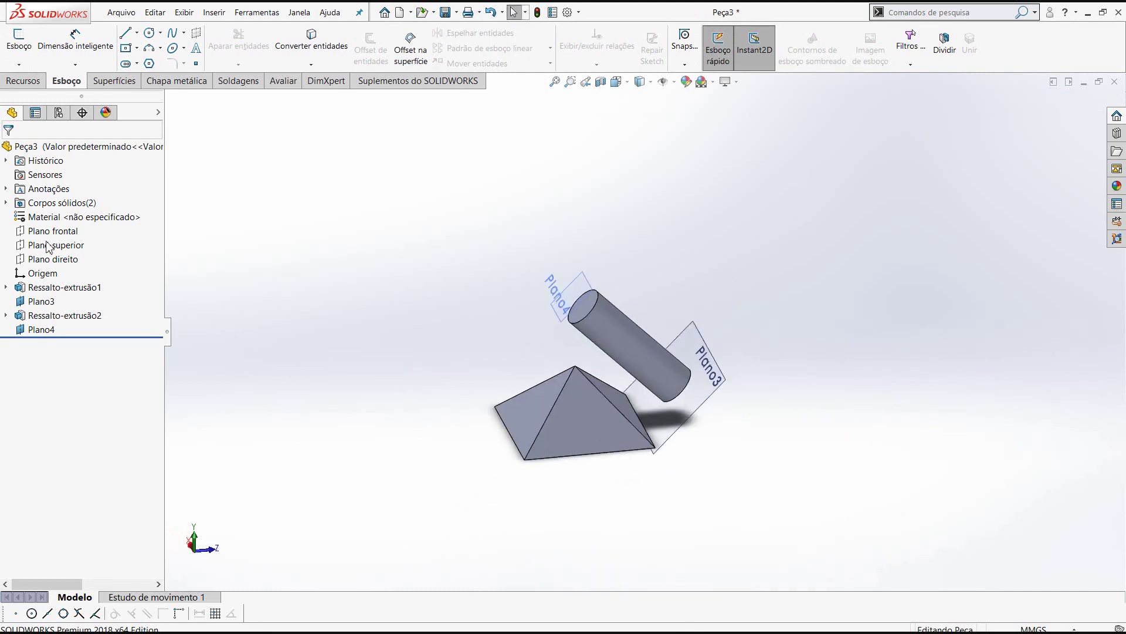
Step: Draw a circle on Plano superior beside the pyramid and cylinder
{"action": "left_click", "coordinate": [29, 246]}
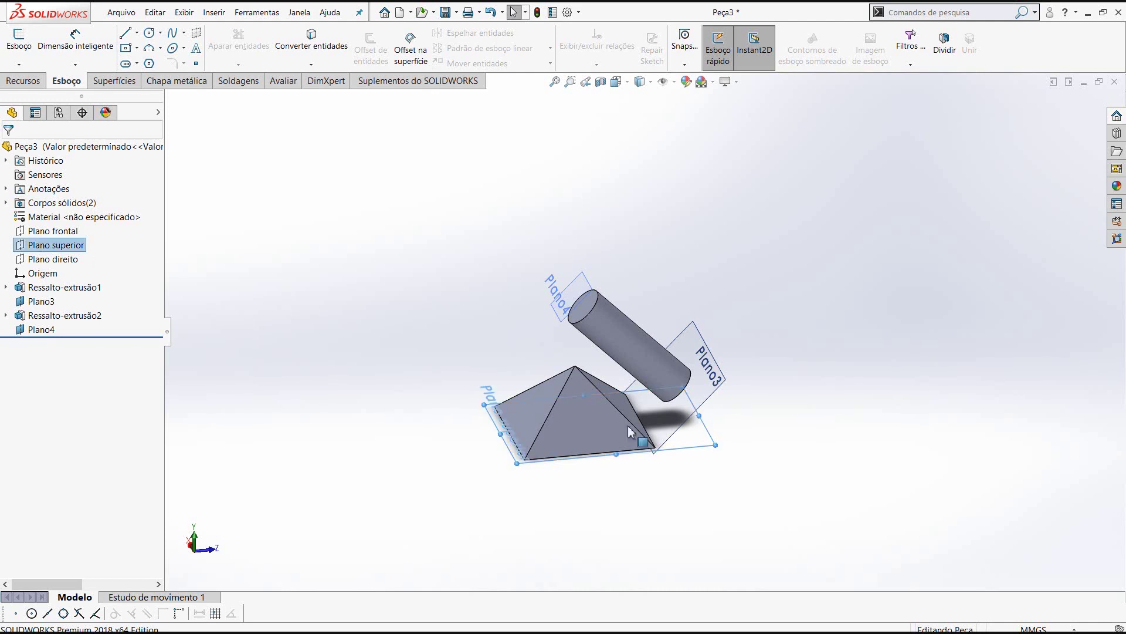
{"action": "left_click_drag", "start_coordinate": [802, 548], "coordinate": [836, 515]}
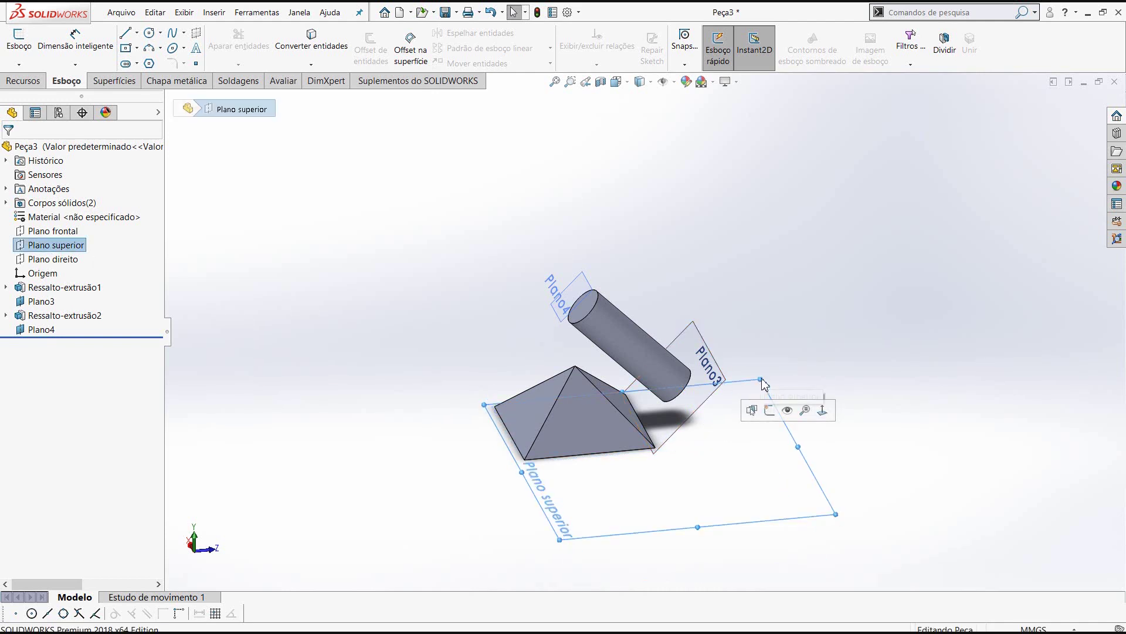
{"action": "left_click", "coordinate": [773, 410]}
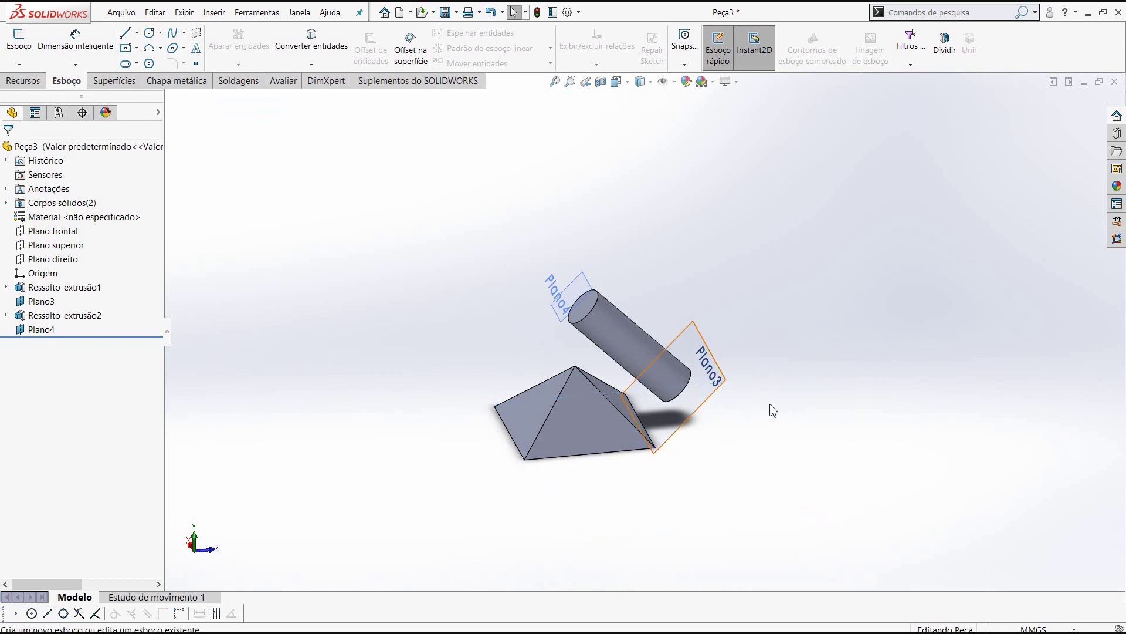
{"action": "left_click", "coordinate": [795, 541]}
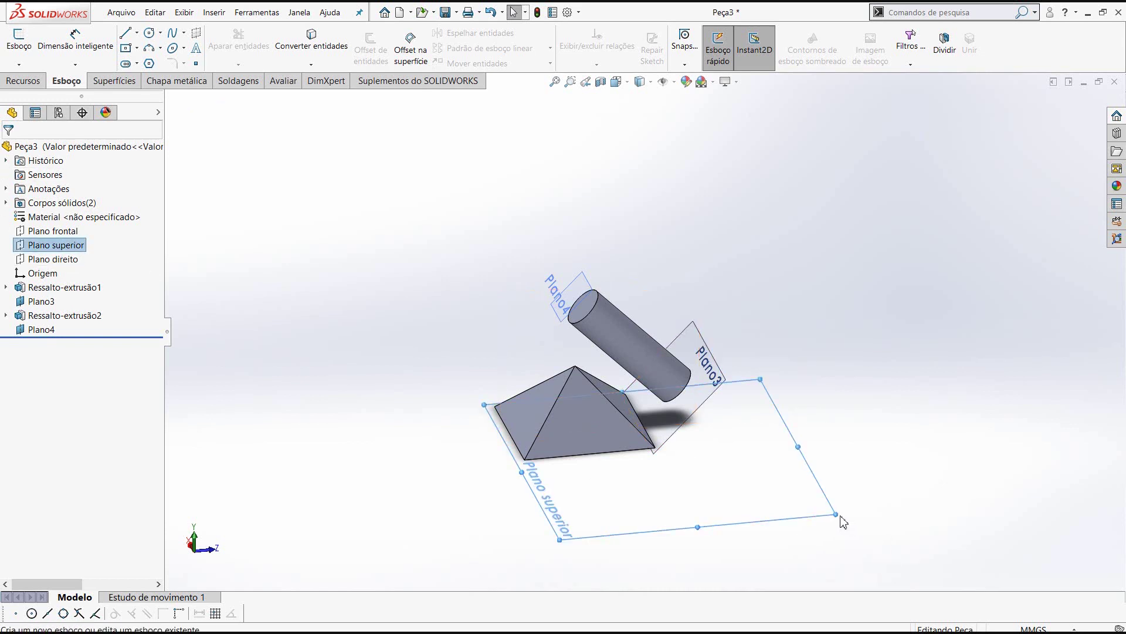
{"action": "mouse_move", "coordinate": [843, 522]}
{"action": "left_mouse_down"}
{"action": "mouse_move", "coordinate": [974, 516]}
{"action": "mouse_move", "coordinate": [1000, 545]}
{"action": "left_mouse_up"}
{"action": "scroll", "coordinate": [1013, 569], "scroll_direction": "down", "scroll_amount": 2}
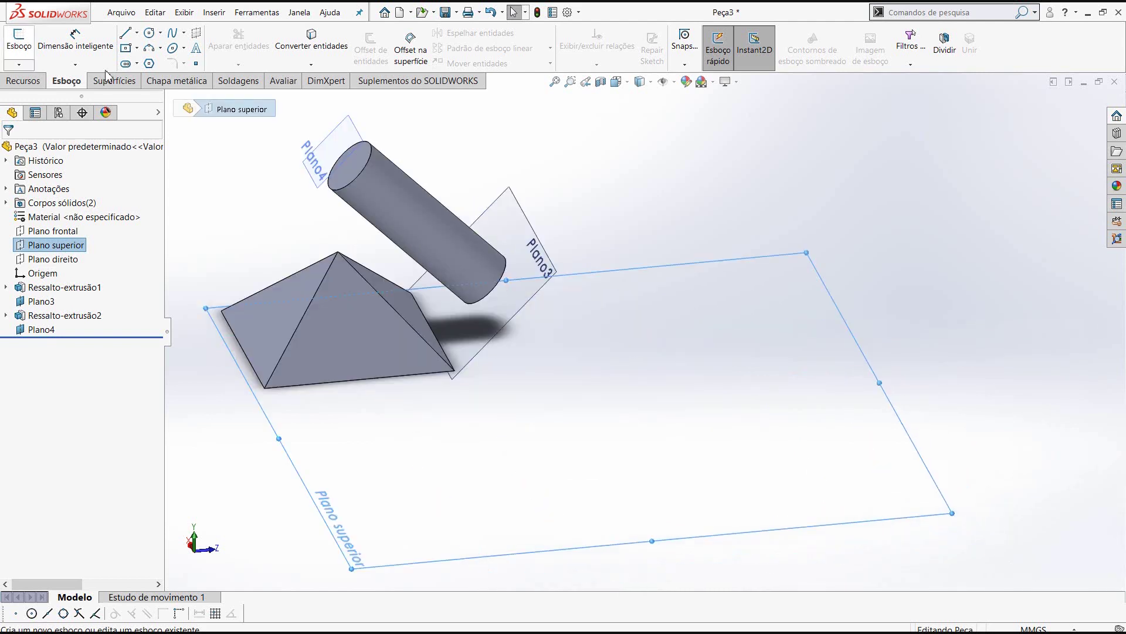
{"action": "left_click", "coordinate": [151, 34]}
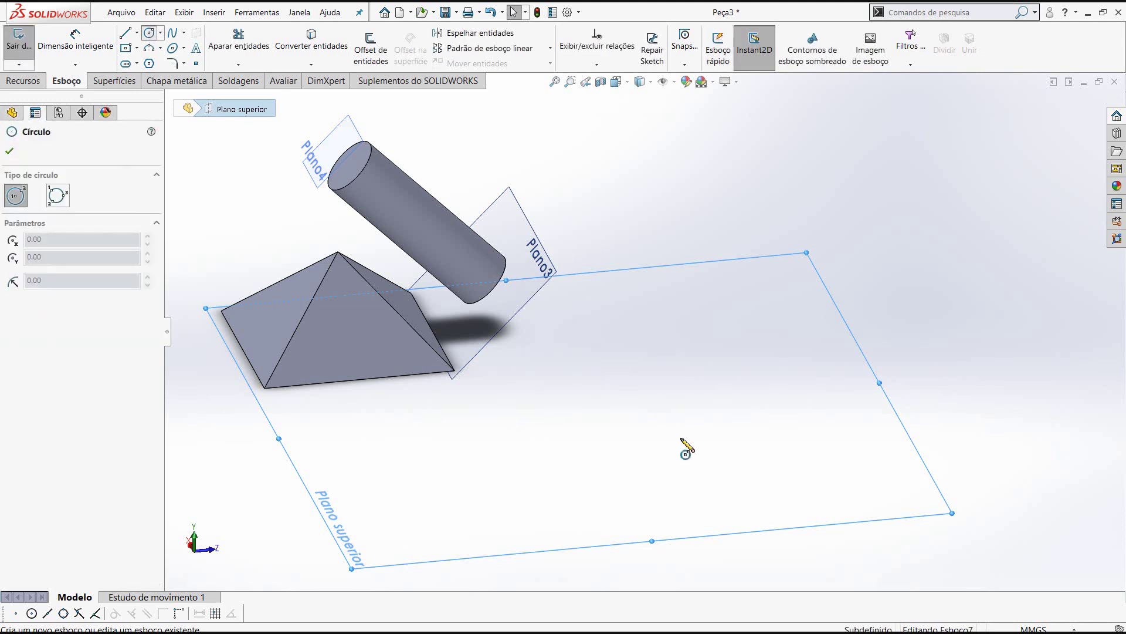
{"action": "left_click", "coordinate": [713, 427]}
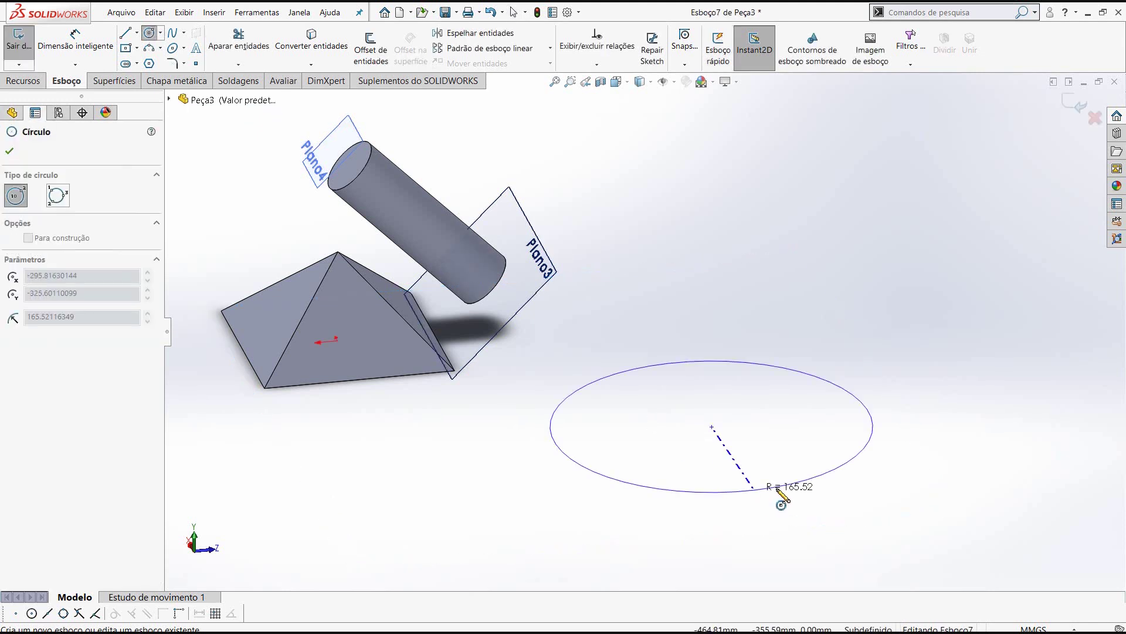
{"action": "left_click", "coordinate": [701, 468]}
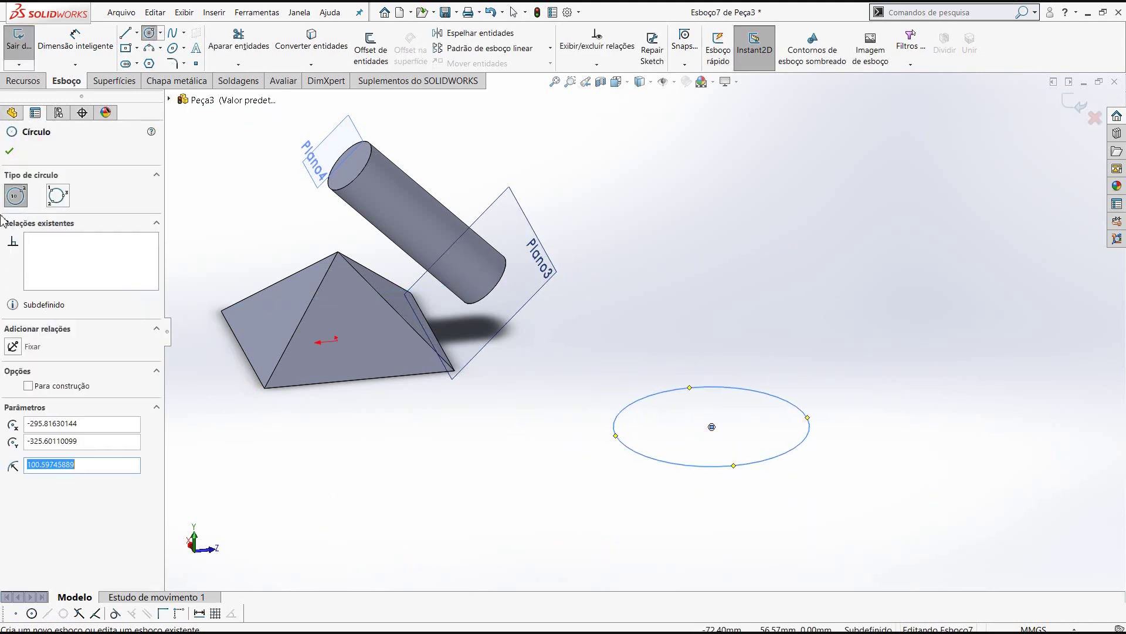
{"action": "left_click", "coordinate": [9, 151]}
Step: Dimension the circle's diameter to 200 mm with Dimensão inteligente
{"action": "left_click", "coordinate": [75, 41]}
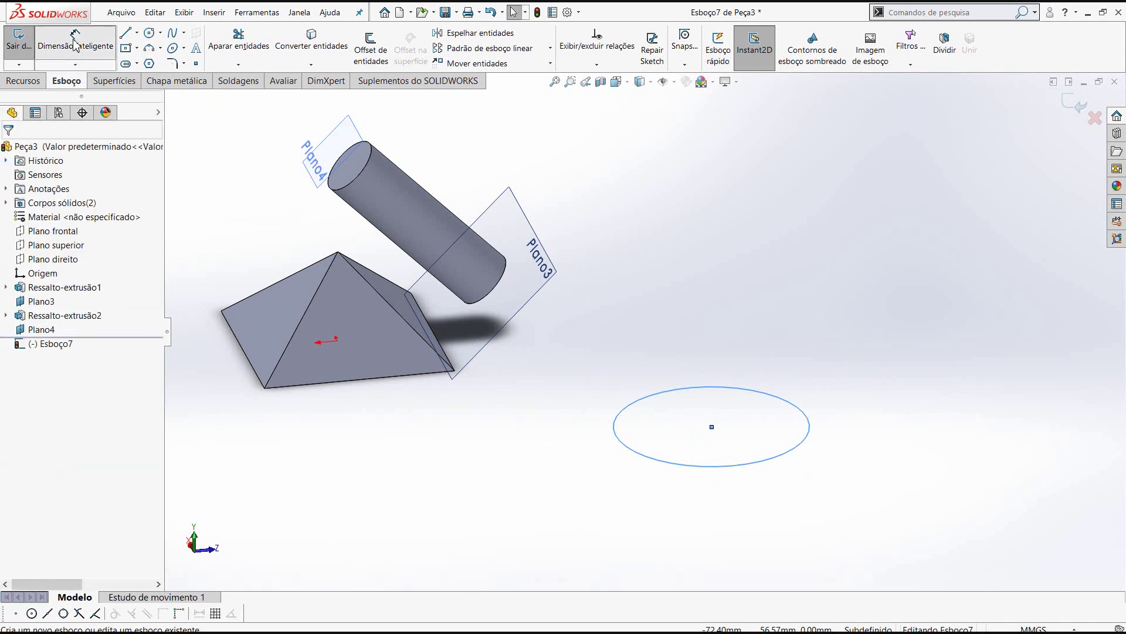
{"action": "left_click", "coordinate": [632, 488]}
{"action": "left_click", "coordinate": [623, 492]}
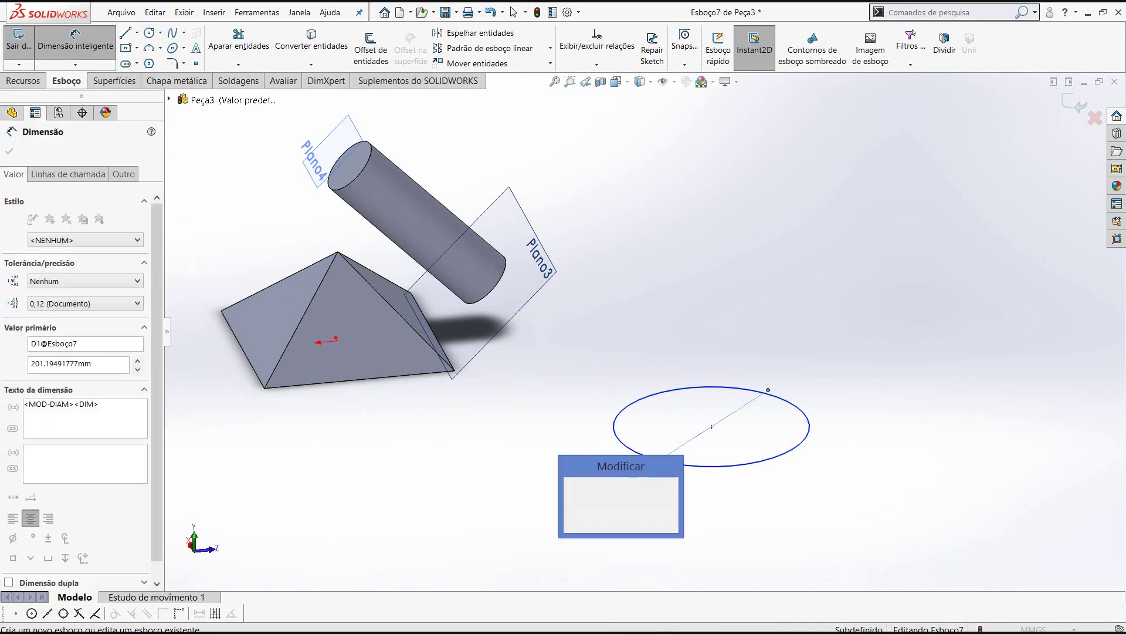
{"action": "type", "text": "1"}
{"action": "key", "text": "BackSpace"}
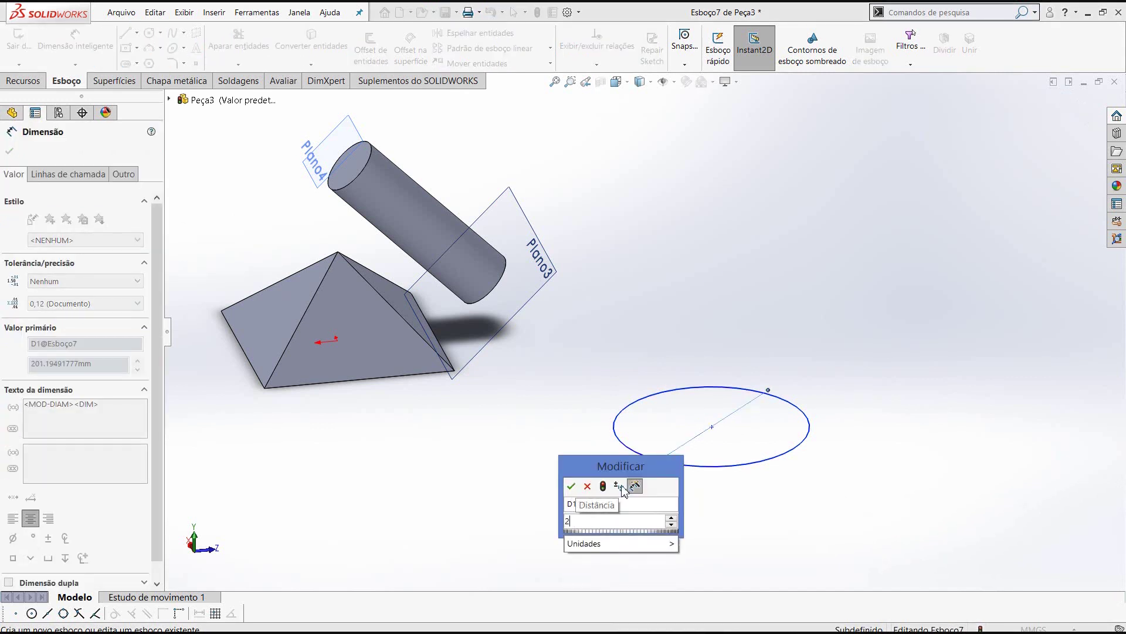
{"action": "type", "text": "200"}
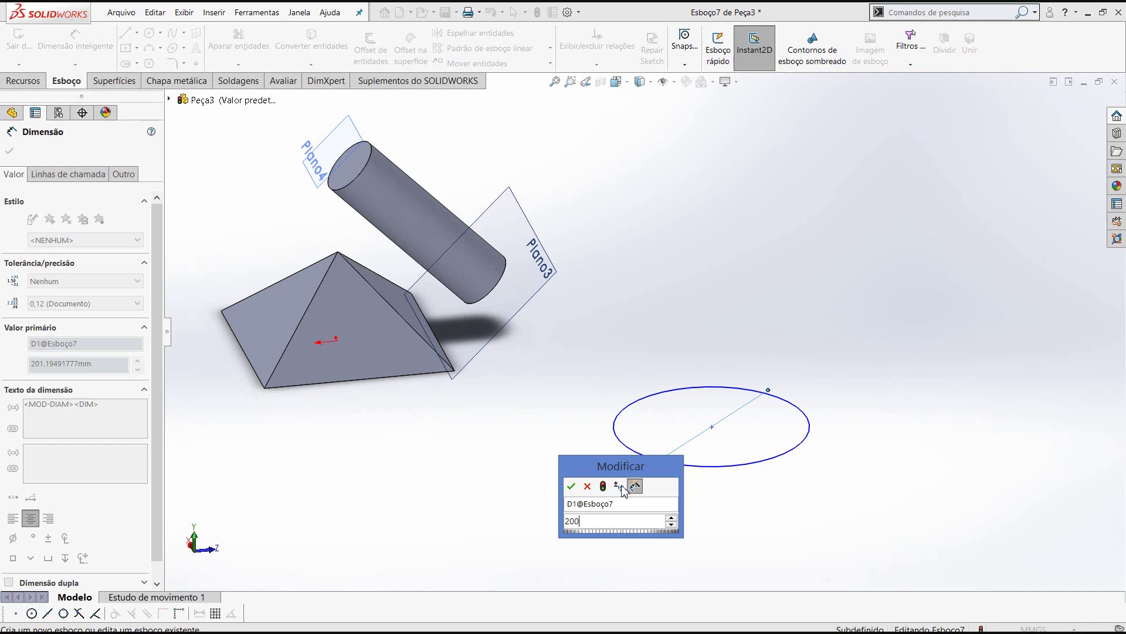
{"action": "key", "text": "Return"}
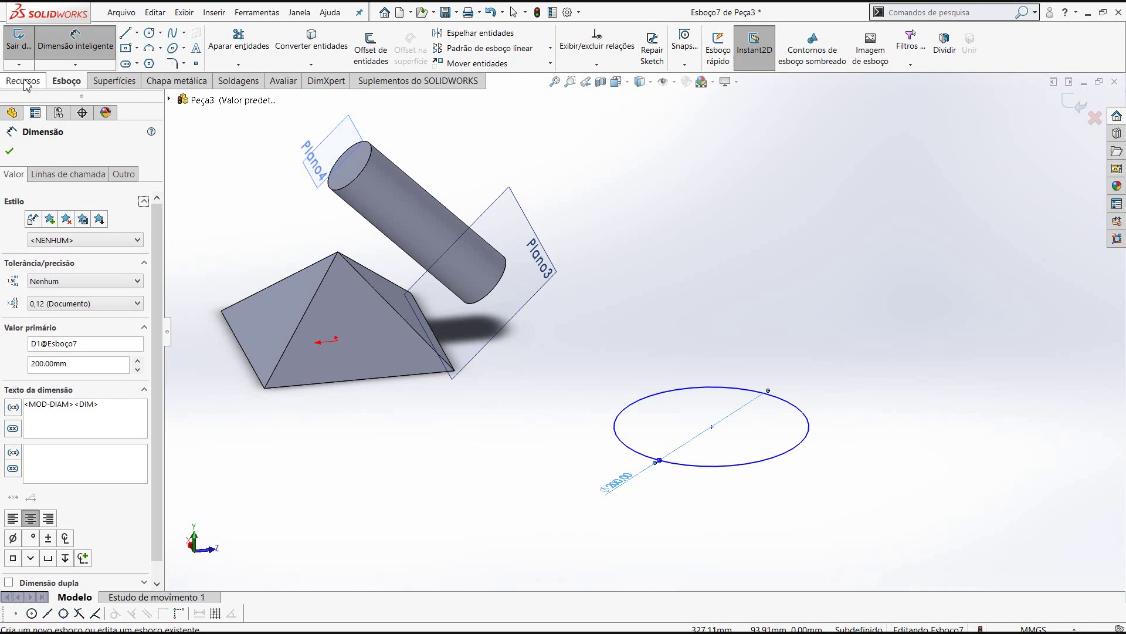
{"action": "left_click", "coordinate": [10, 151]}
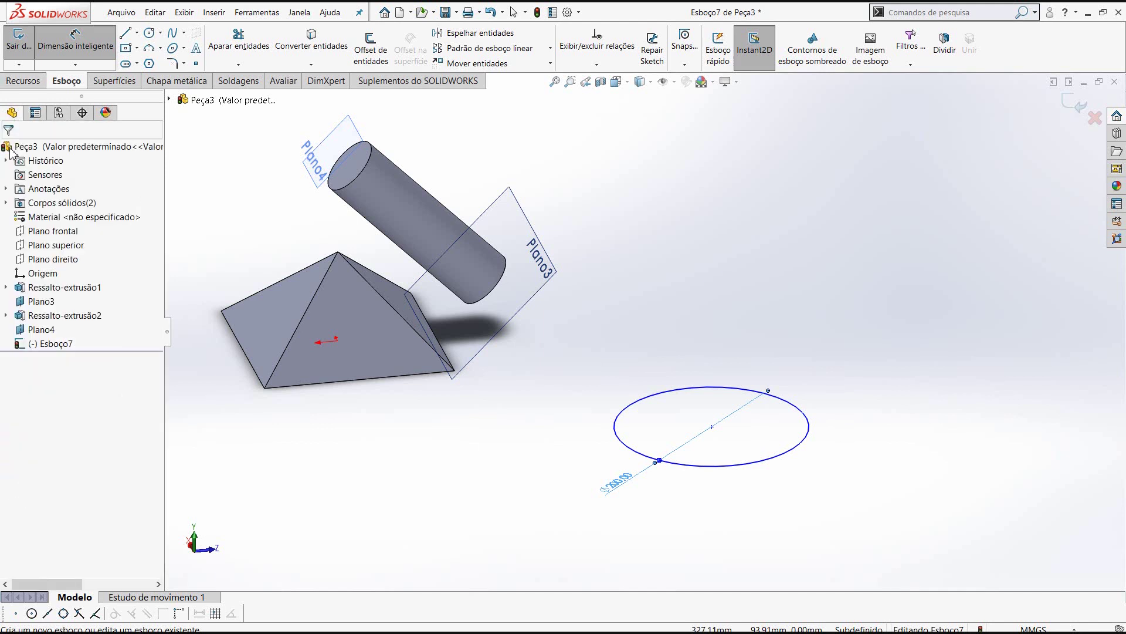
Step: Extrude the 200 mm circle as a separate body with a 45° draft
{"action": "left_click", "coordinate": [21, 82]}
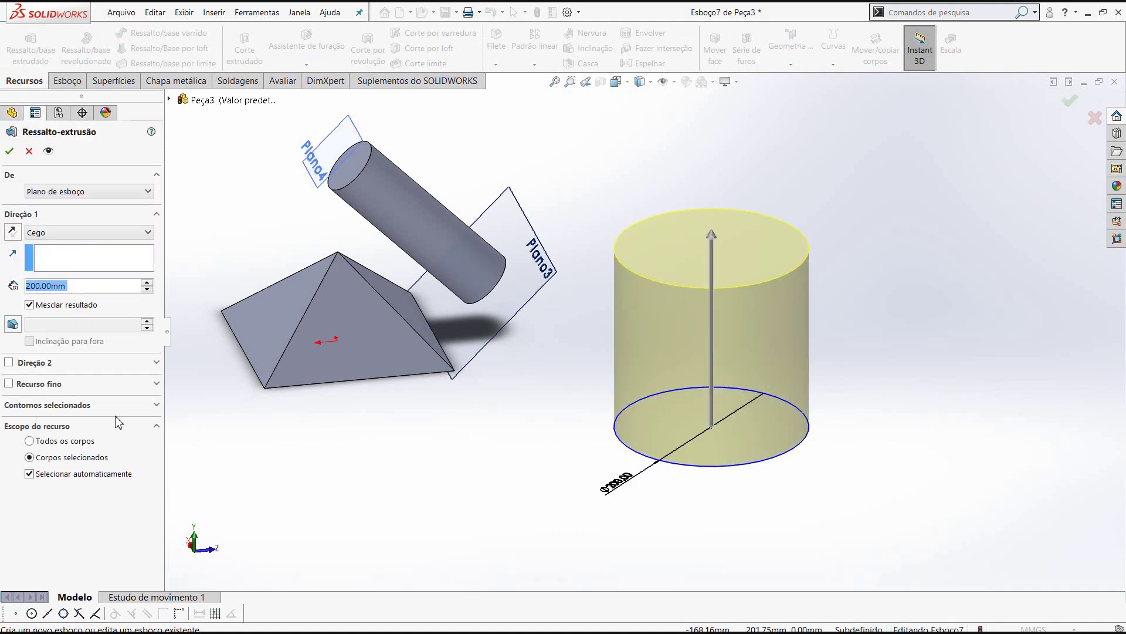
{"action": "left_click", "coordinate": [30, 305]}
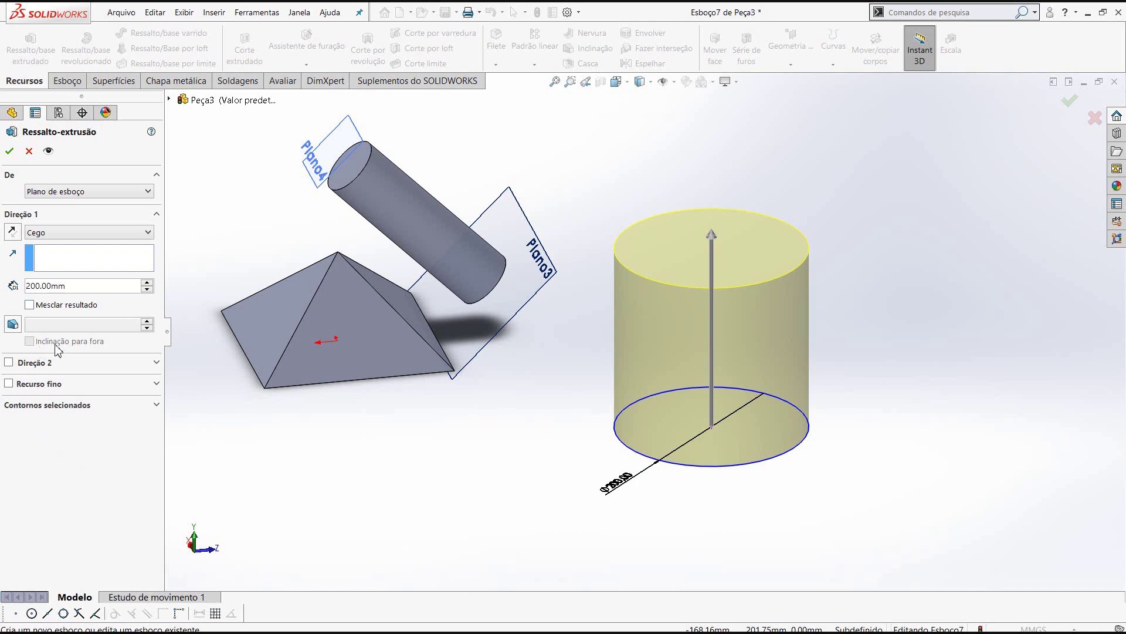
{"action": "left_click", "coordinate": [13, 324]}
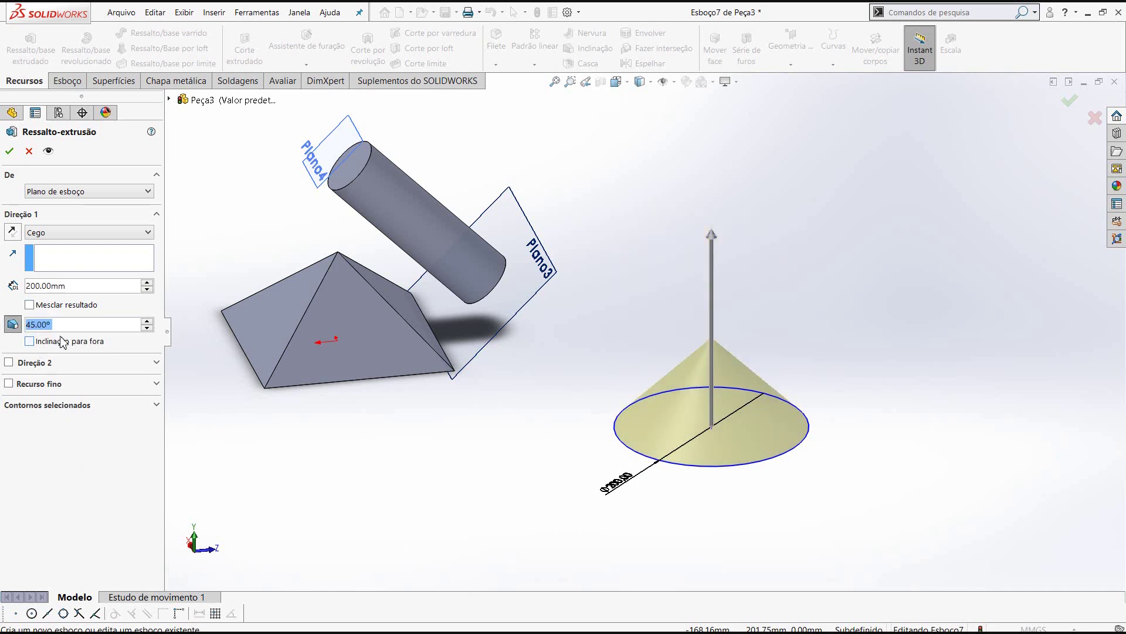
{"action": "left_click", "coordinate": [9, 151]}
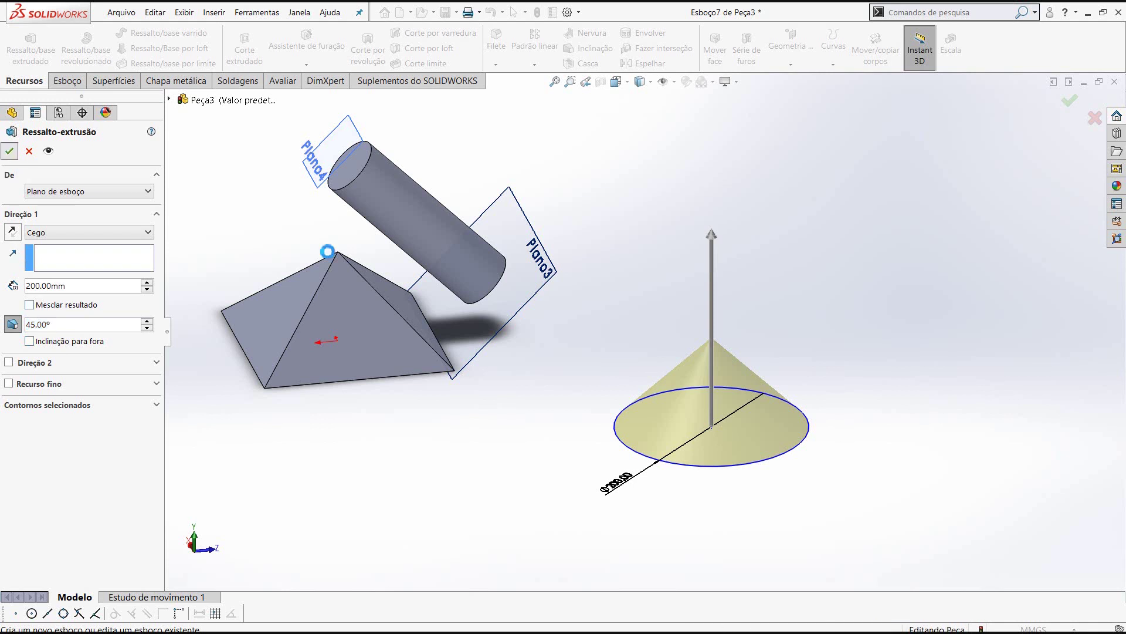
{"action": "scroll", "coordinate": [819, 542], "scroll_direction": "down", "scroll_amount": 2}
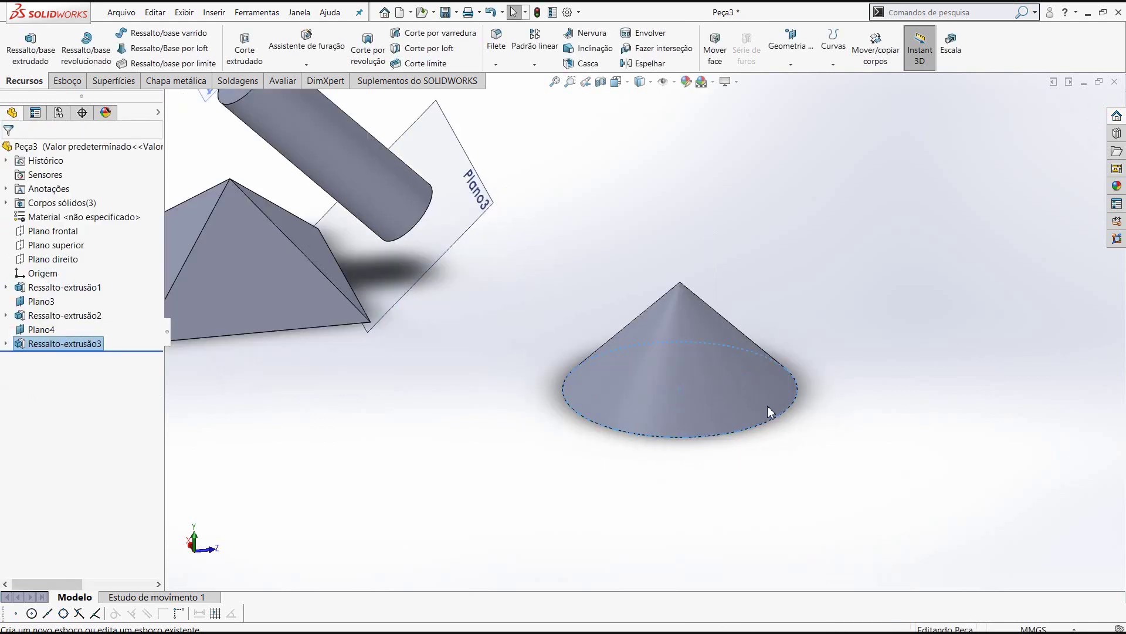
Step: Orbit and zoom to inspect the new 45°-drafted cone
{"action": "mouse_move", "coordinate": [800, 434]}
{"action": "middle_mouse_down"}
{"action": "mouse_move", "coordinate": [778, 478]}
{"action": "mouse_move", "coordinate": [754, 364]}
{"action": "mouse_move", "coordinate": [754, 282]}
{"action": "mouse_move", "coordinate": [727, 448]}
{"action": "mouse_move", "coordinate": [679, 352]}
{"action": "mouse_move", "coordinate": [747, 297]}
{"action": "mouse_move", "coordinate": [747, 285]}
{"action": "mouse_move", "coordinate": [716, 344]}
{"action": "mouse_move", "coordinate": [628, 319]}
{"action": "middle_mouse_up"}
{"action": "scroll", "coordinate": [696, 347], "scroll_direction": "down", "scroll_amount": 2}
{"action": "scroll", "coordinate": [628, 319], "scroll_direction": "down", "scroll_amount": 2}
{"action": "scroll", "coordinate": [667, 346], "scroll_direction": "up", "scroll_amount": 2}
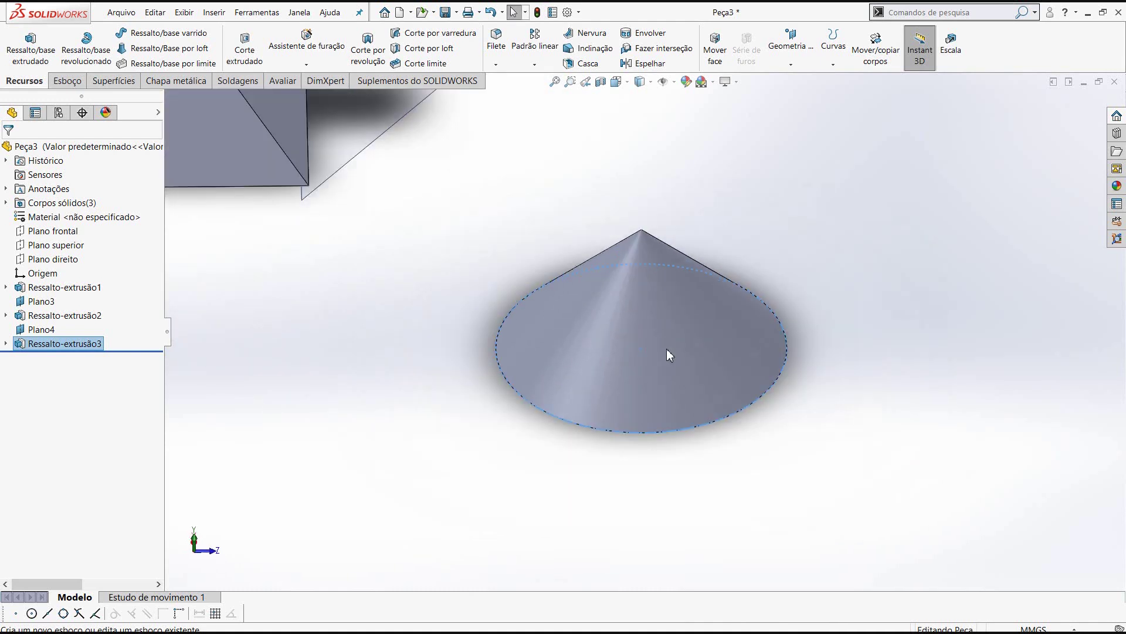
{"action": "scroll", "coordinate": [667, 341], "scroll_direction": "up", "scroll_amount": 1}
{"action": "scroll", "coordinate": [667, 342], "scroll_direction": "down", "scroll_amount": 2}
{"action": "scroll", "coordinate": [667, 341], "scroll_direction": "down", "scroll_amount": 1}
{"action": "scroll", "coordinate": [669, 347], "scroll_direction": "up", "scroll_amount": 2}
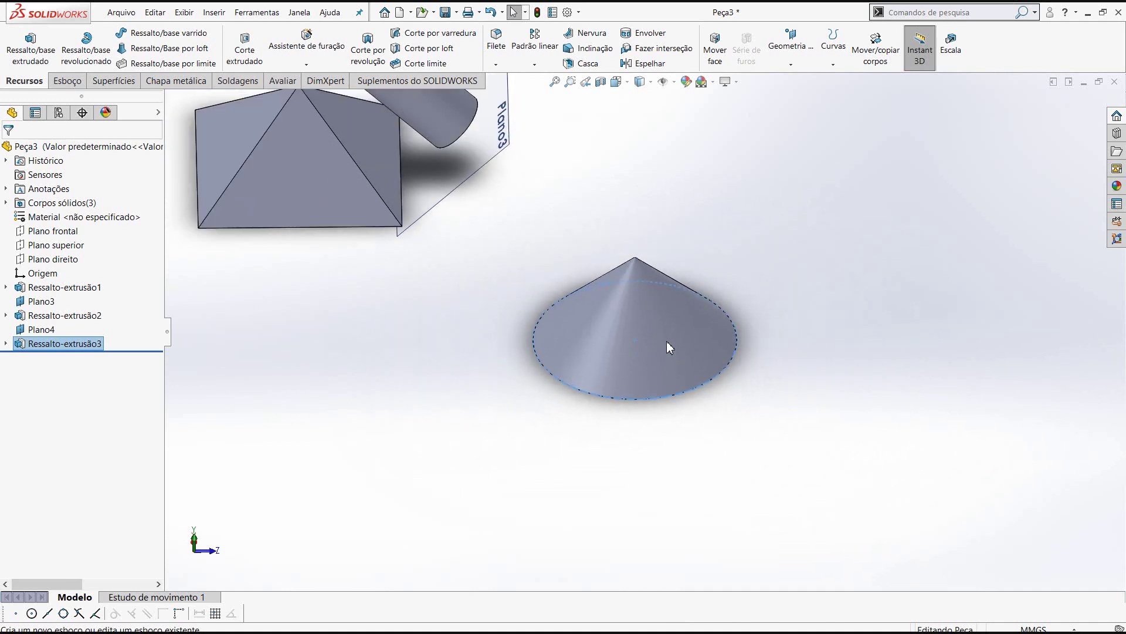
{"action": "scroll", "coordinate": [669, 347], "scroll_direction": "up", "scroll_amount": 1}
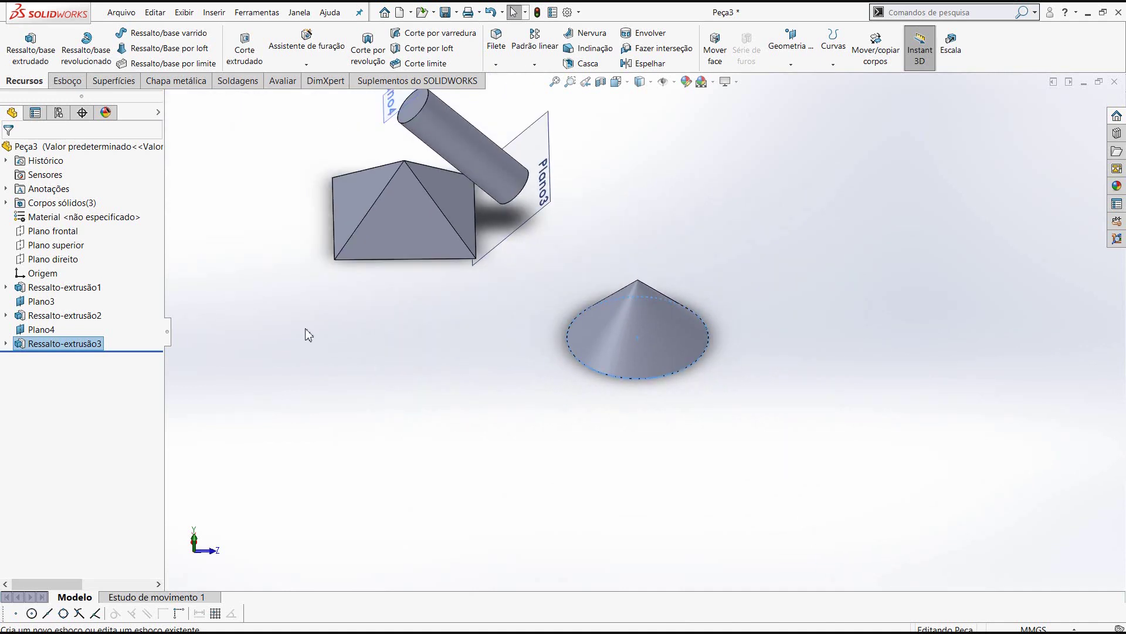
Step: Change Ressalto-extrusão3's draft angle to 15°
{"action": "right_click", "coordinate": [44, 347]}
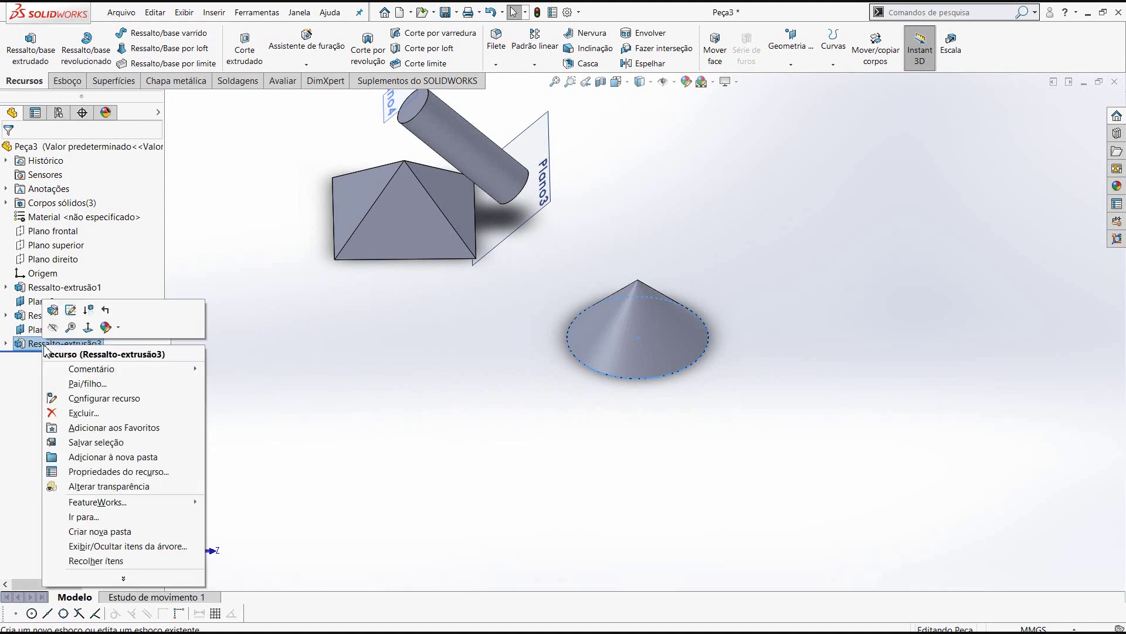
{"action": "left_click", "coordinate": [54, 311]}
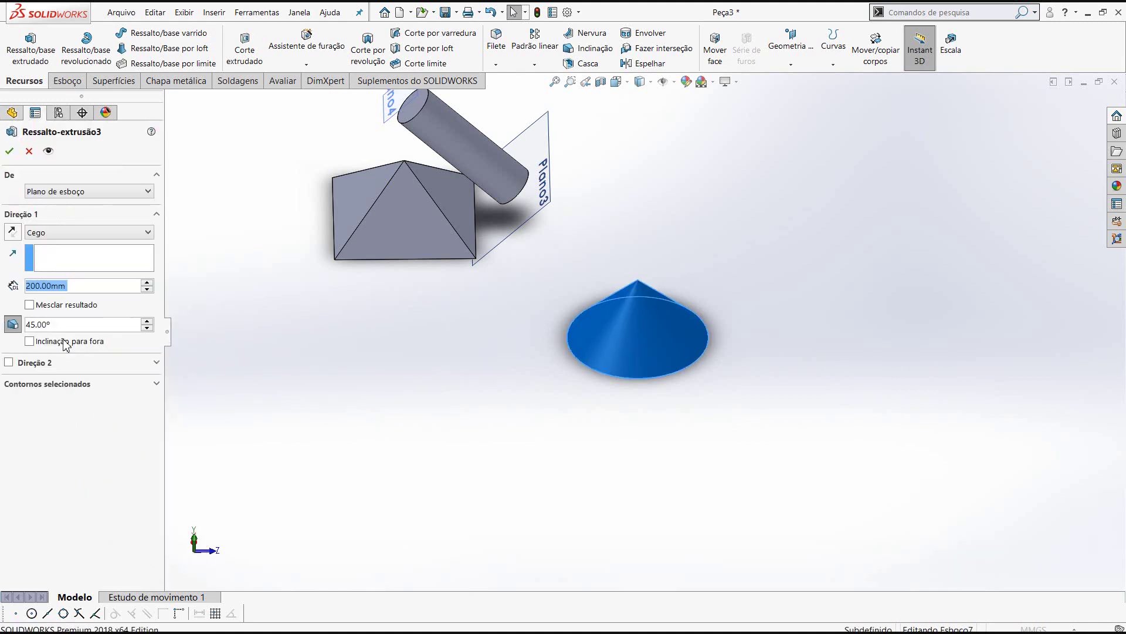
{"action": "left_click", "coordinate": [64, 325]}
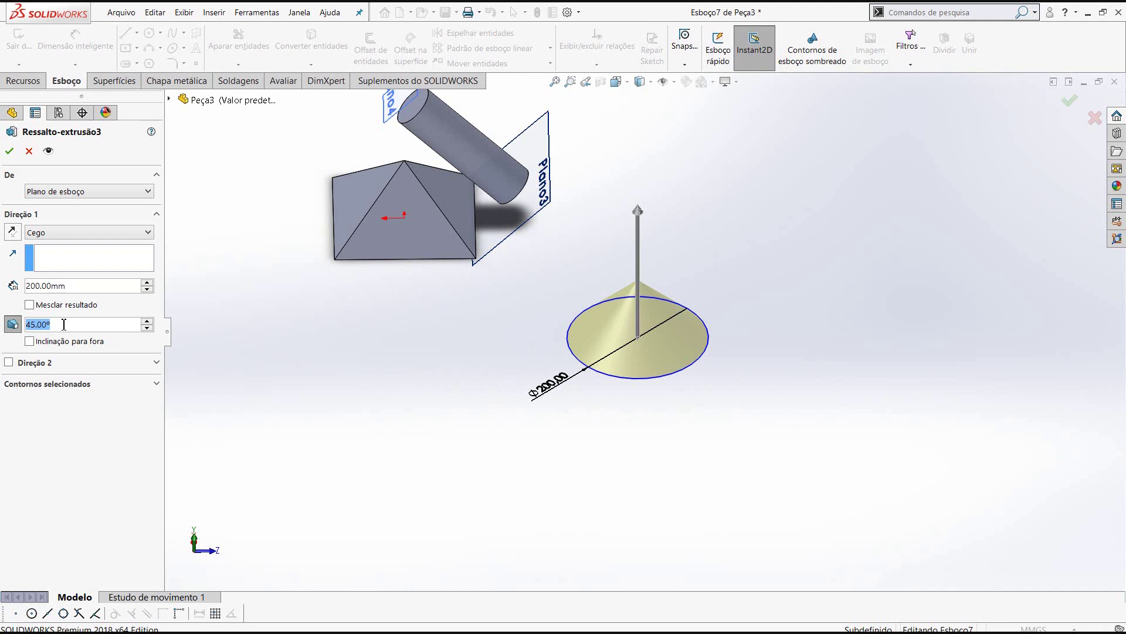
{"action": "type", "text": "15"}
{"action": "key", "text": "Return"}
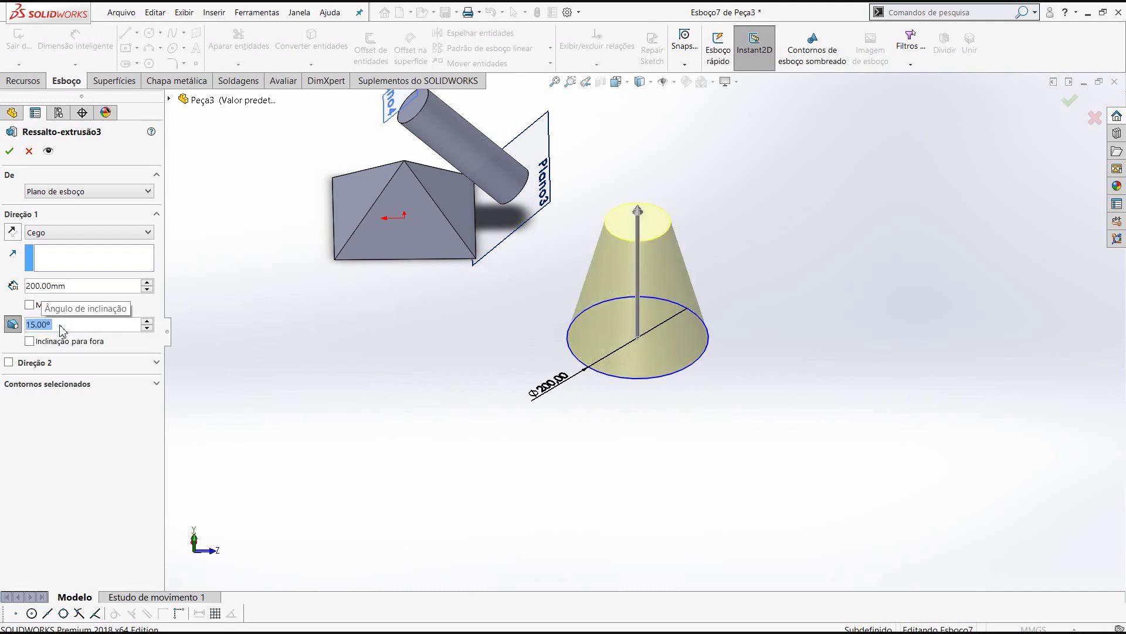
{"action": "left_click", "coordinate": [9, 153]}
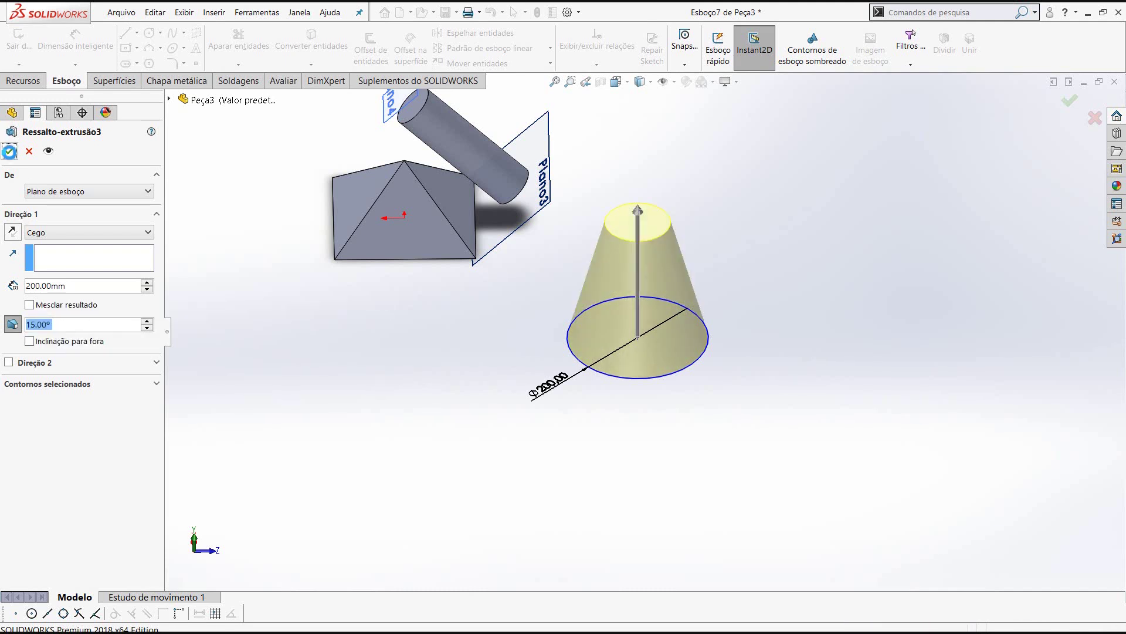
{"action": "mouse_move", "coordinate": [582, 326]}
{"action": "middle_mouse_down"}
{"action": "mouse_move", "coordinate": [676, 229]}
{"action": "mouse_move", "coordinate": [678, 269]}
{"action": "middle_mouse_up"}
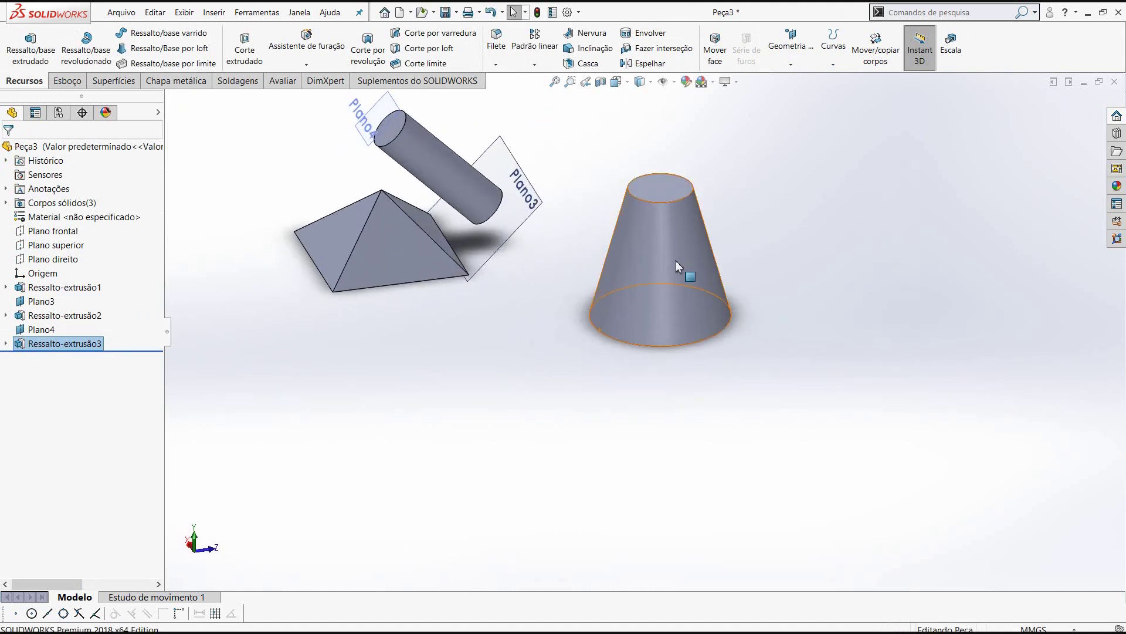
Step: Zoom in and out to review the pyramid, cylinder and truncated cone
{"action": "scroll", "coordinate": [694, 234], "scroll_direction": "down", "scroll_amount": 2}
{"action": "scroll", "coordinate": [730, 337], "scroll_direction": "down", "scroll_amount": 2}
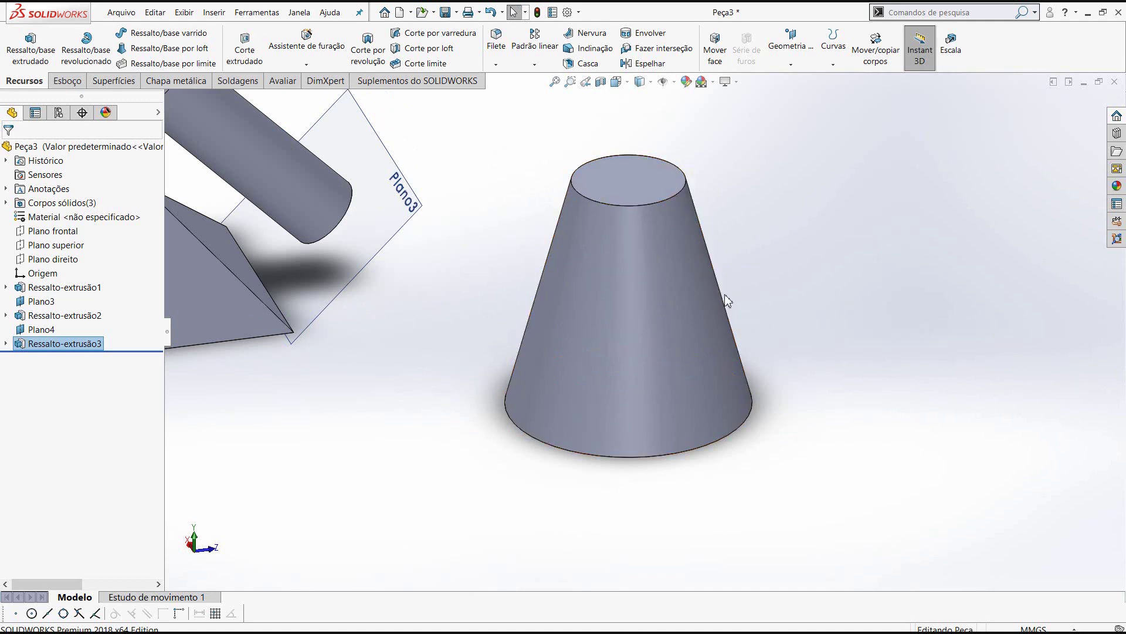
{"action": "scroll", "coordinate": [700, 315], "scroll_direction": "up", "scroll_amount": 1}
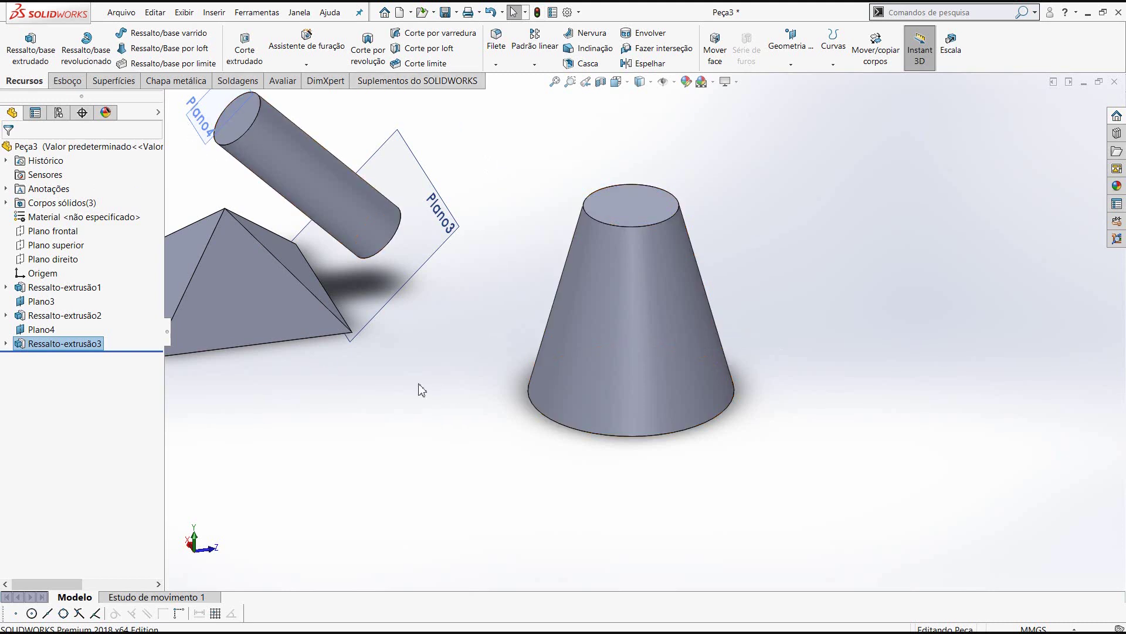
{"action": "scroll", "coordinate": [420, 390], "scroll_direction": "up", "scroll_amount": 1}
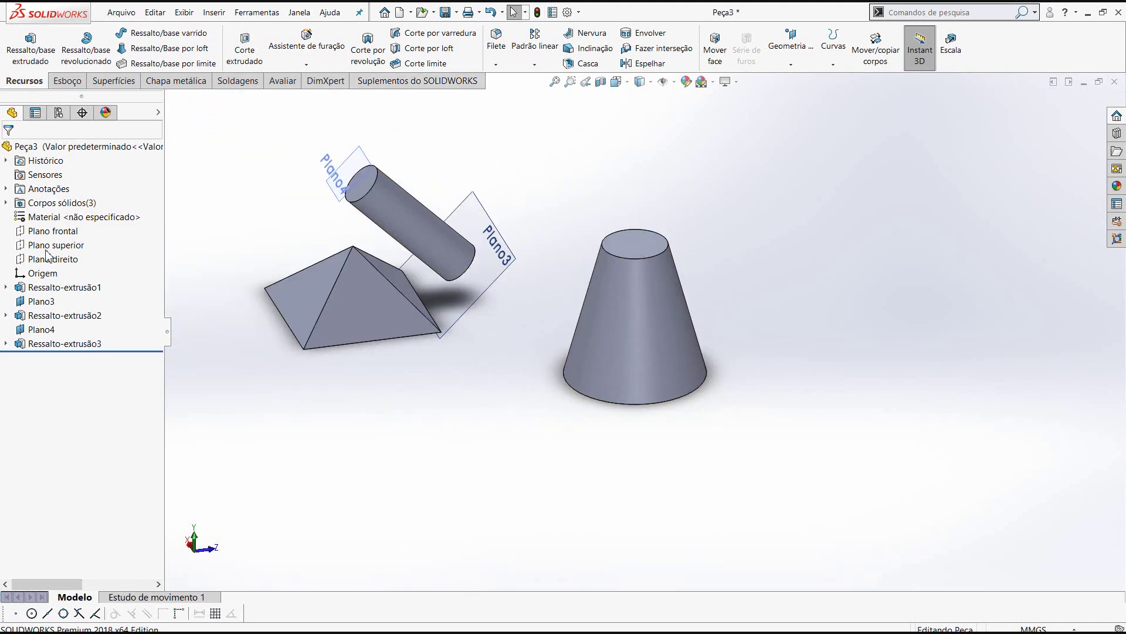
{"action": "scroll", "coordinate": [570, 271], "scroll_direction": "down", "scroll_amount": 1}
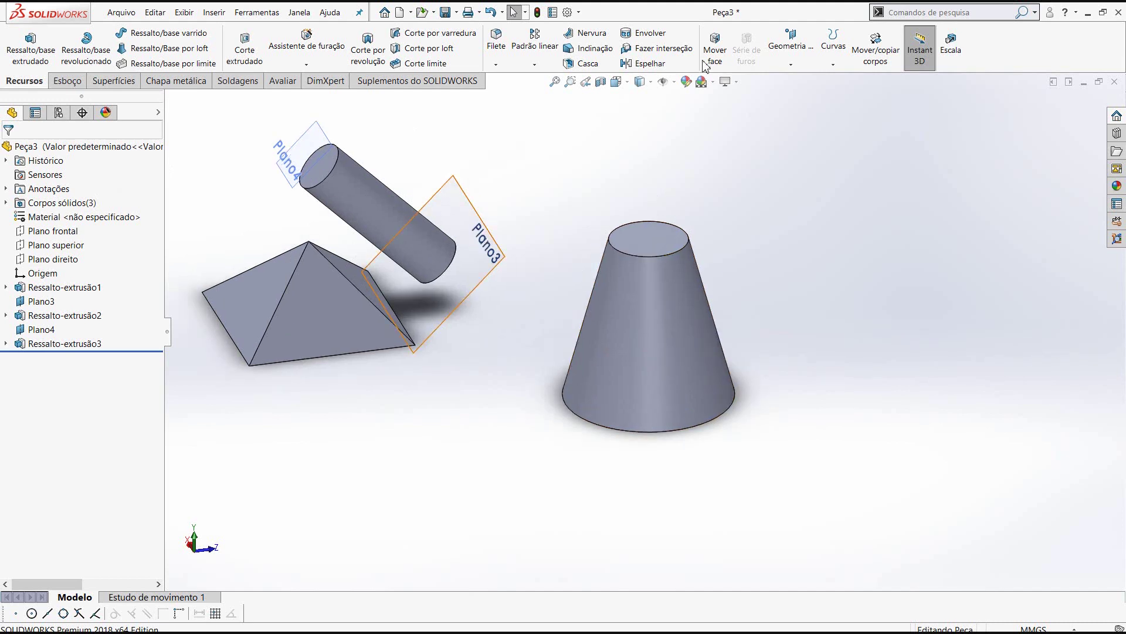
{"action": "left_click", "coordinate": [790, 59]}
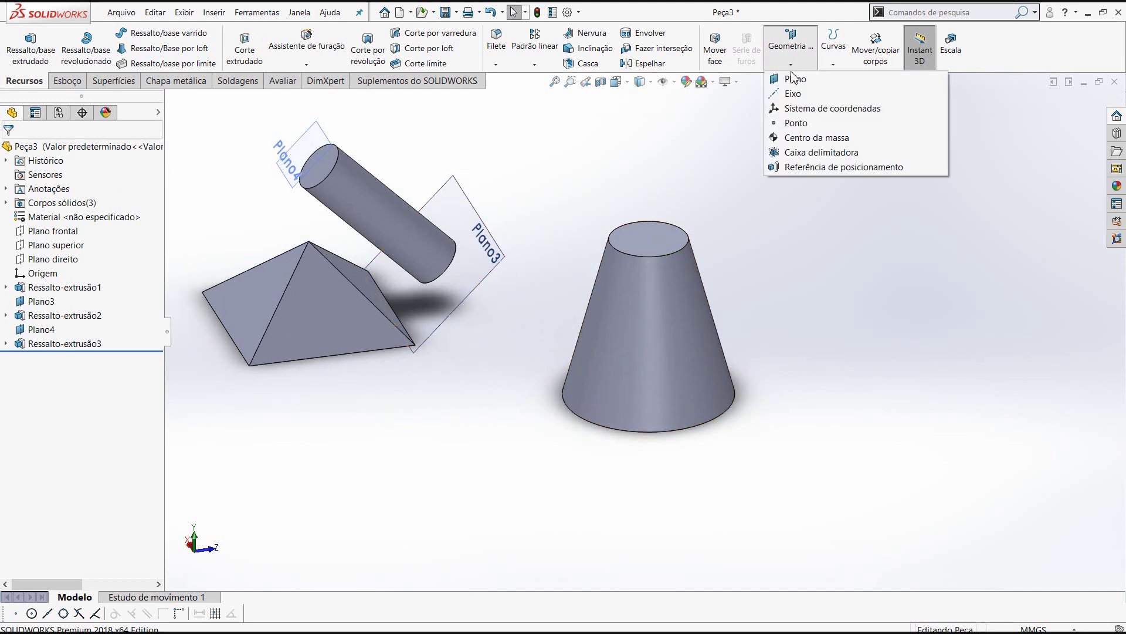
{"action": "left_click", "coordinate": [796, 80]}
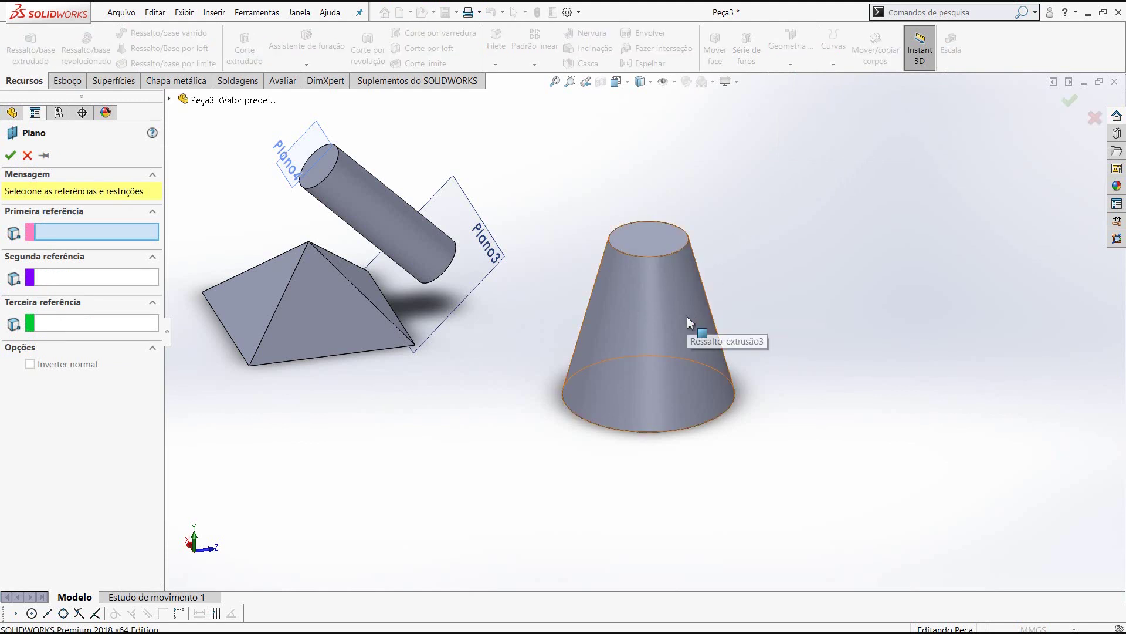
{"action": "left_click", "coordinate": [868, 416]}
{"action": "mouse_move", "coordinate": [850, 403]}
{"action": "middle_mouse_down"}
{"action": "mouse_move", "coordinate": [819, 338]}
{"action": "mouse_move", "coordinate": [837, 334]}
{"action": "mouse_move", "coordinate": [848, 374]}
{"action": "mouse_move", "coordinate": [824, 392]}
{"action": "middle_mouse_up"}
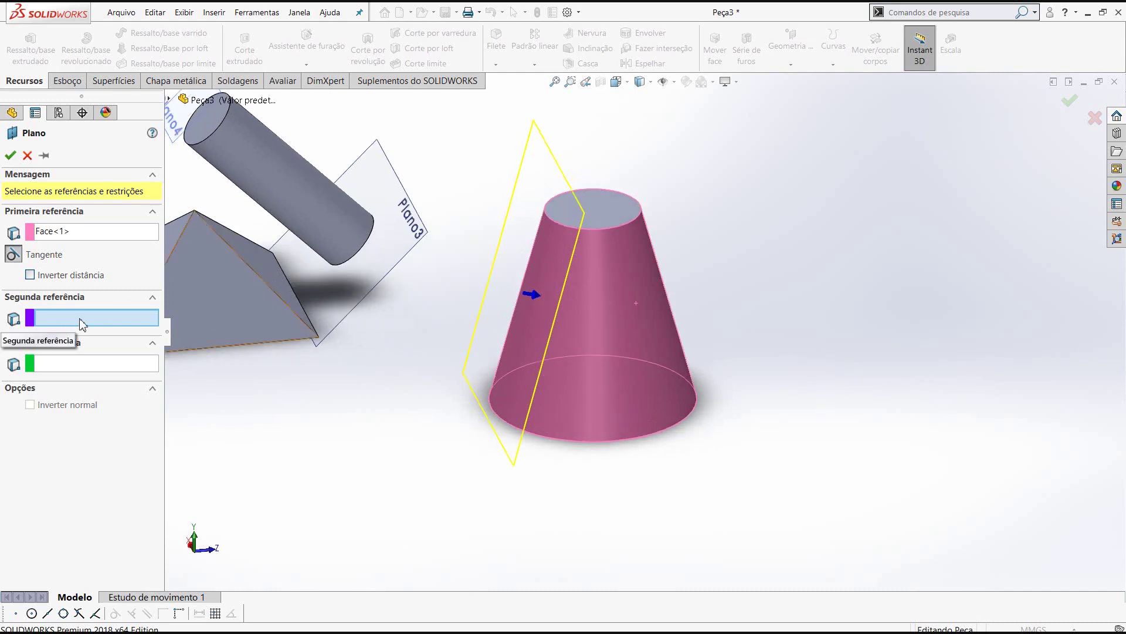
{"action": "left_click", "coordinate": [614, 227]}
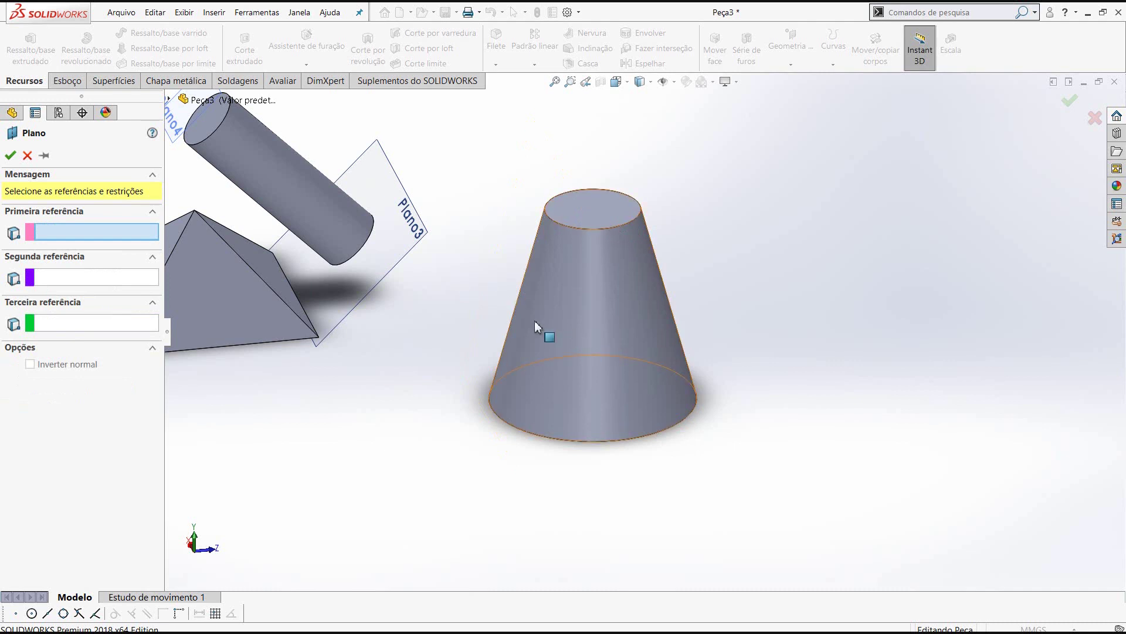
{"action": "left_click", "coordinate": [533, 286]}
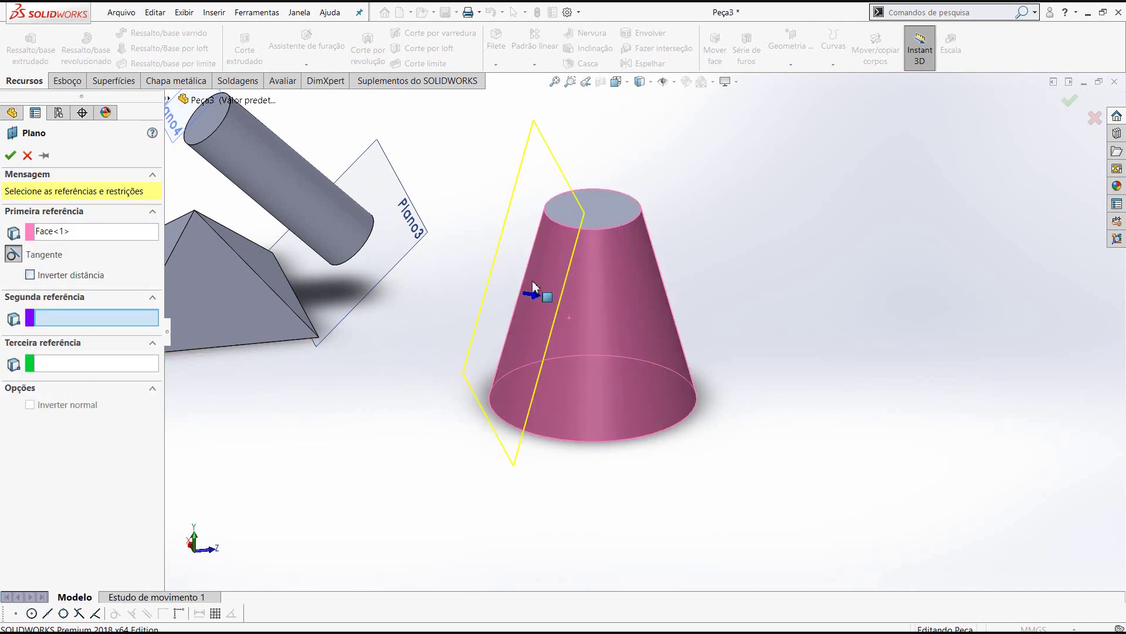
{"action": "left_click", "coordinate": [598, 230]}
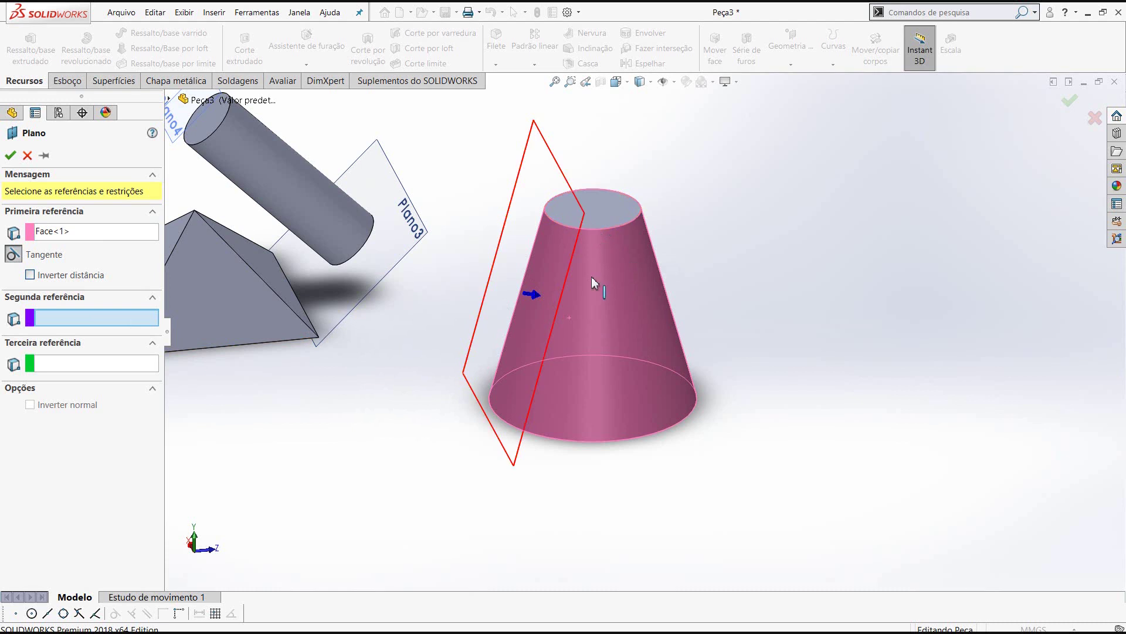
{"action": "left_click", "coordinate": [586, 443]}
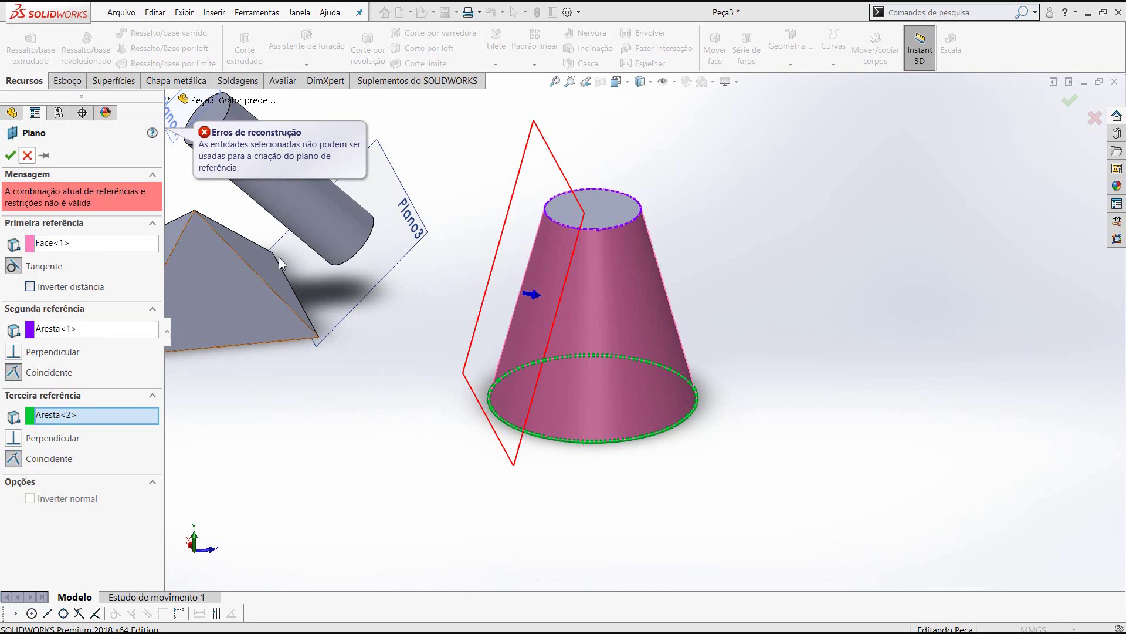
{"action": "key", "text": "Escape"}
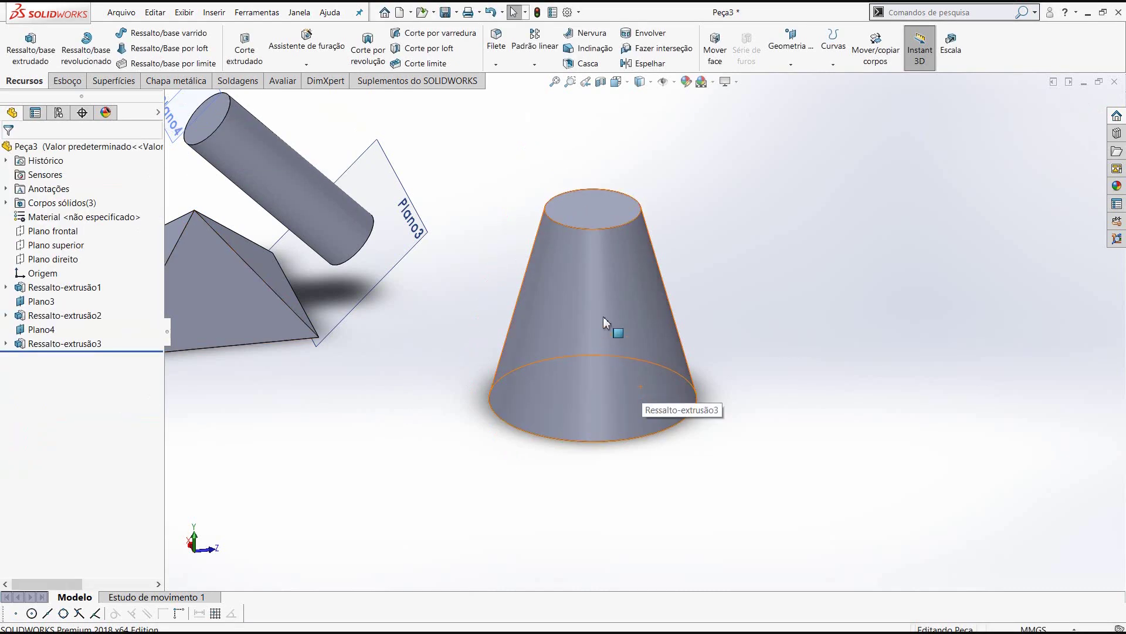
{"action": "mouse_move", "coordinate": [648, 318]}
{"action": "middle_mouse_down"}
{"action": "mouse_move", "coordinate": [670, 305]}
{"action": "mouse_move", "coordinate": [651, 344]}
{"action": "middle_mouse_up"}
{"action": "scroll", "coordinate": [451, 317], "scroll_direction": "down", "scroll_amount": 2}
{"action": "scroll", "coordinate": [450, 317], "scroll_direction": "up", "scroll_amount": 2}
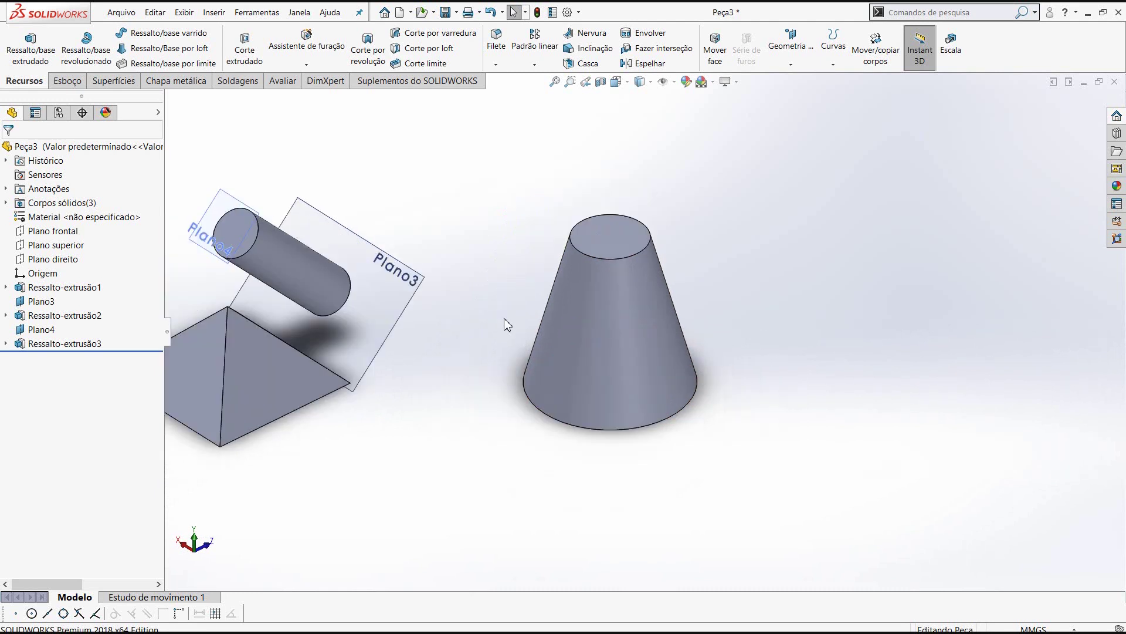
{"action": "mouse_move", "coordinate": [505, 324]}
{"action": "middle_mouse_down"}
{"action": "mouse_move", "coordinate": [505, 289]}
{"action": "mouse_move", "coordinate": [519, 278]}
{"action": "mouse_move", "coordinate": [509, 328]}
{"action": "middle_mouse_up"}
{"action": "scroll", "coordinate": [509, 328], "scroll_direction": "down", "scroll_amount": 1}
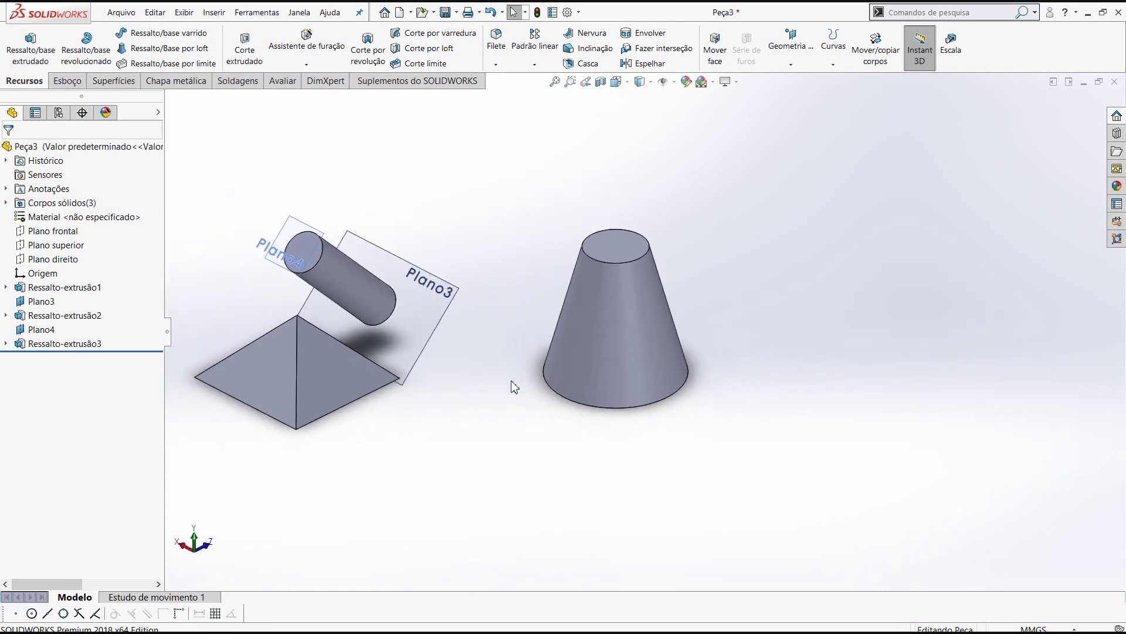
{"action": "scroll", "coordinate": [512, 385], "scroll_direction": "down", "scroll_amount": 1}
{"action": "scroll", "coordinate": [528, 317], "scroll_direction": "down", "scroll_amount": 1}
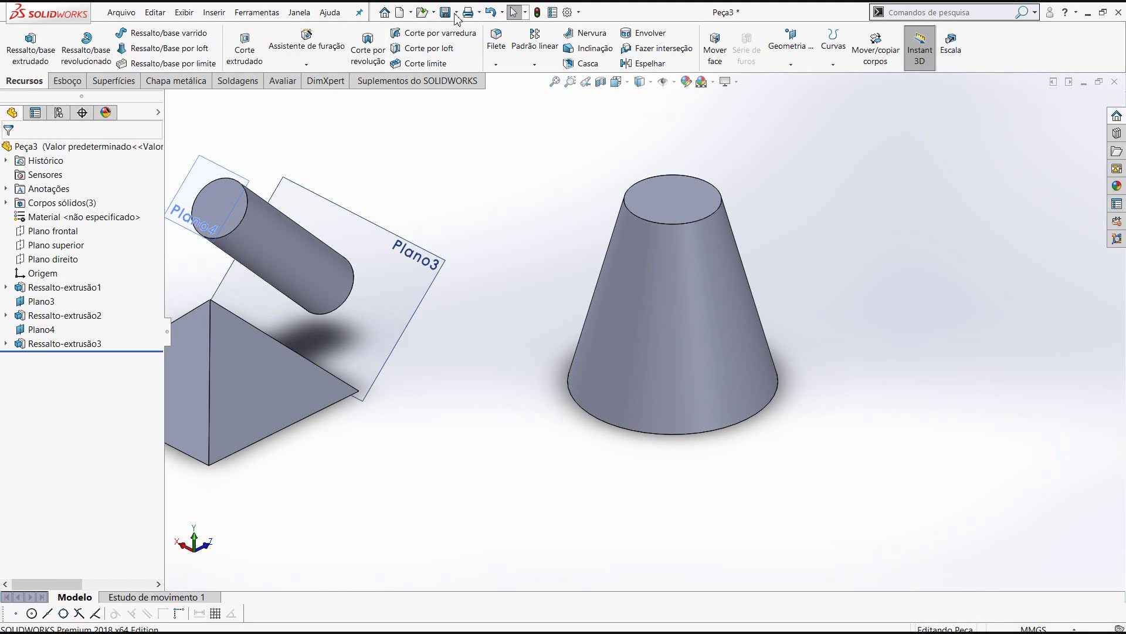
Step: Zoom around the cone, then open the Geometria de referência dropdown
{"action": "scroll", "coordinate": [558, 199], "scroll_direction": "down", "scroll_amount": 3}
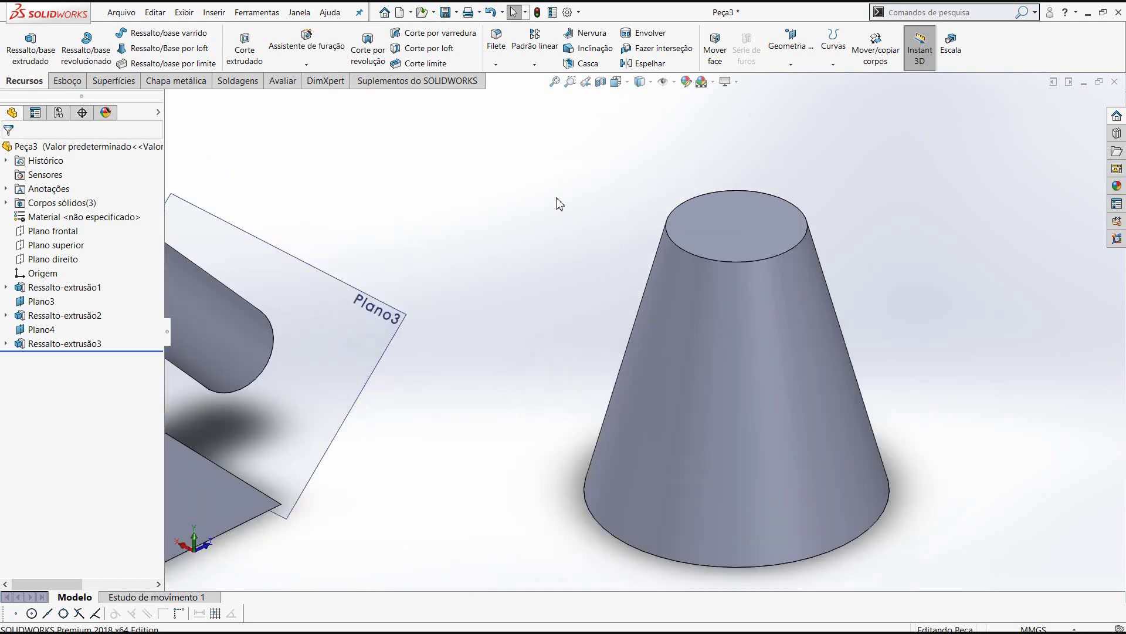
{"action": "scroll", "coordinate": [744, 449], "scroll_direction": "up", "scroll_amount": 1}
{"action": "scroll", "coordinate": [798, 487], "scroll_direction": "up", "scroll_amount": 1}
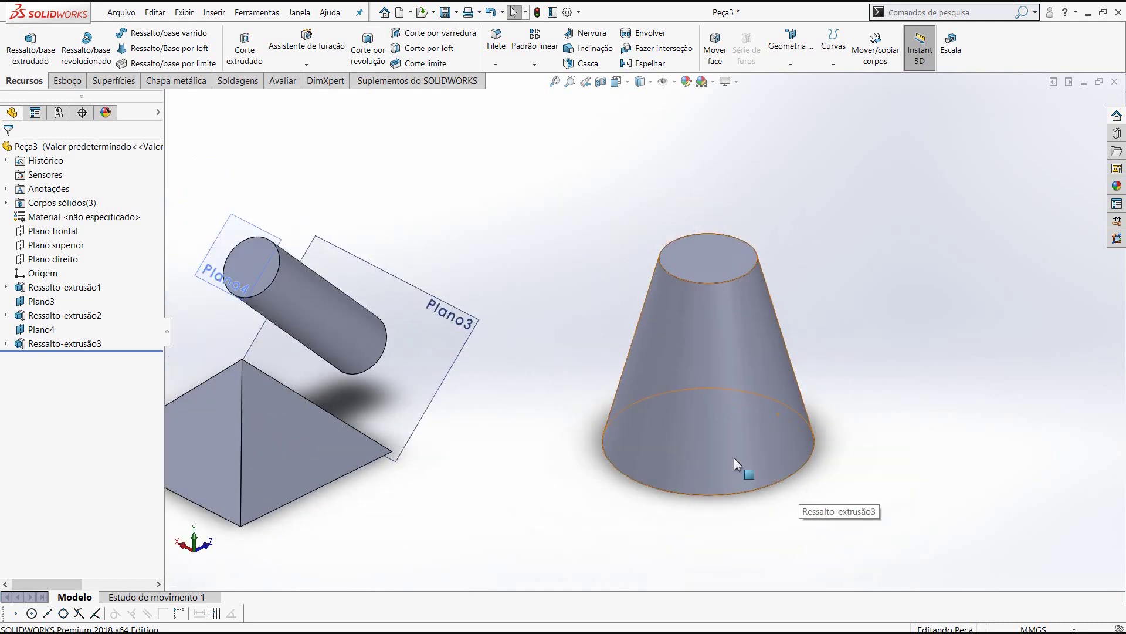
{"action": "scroll", "coordinate": [729, 466], "scroll_direction": "down", "scroll_amount": 2}
{"action": "scroll", "coordinate": [699, 424], "scroll_direction": "up", "scroll_amount": 3}
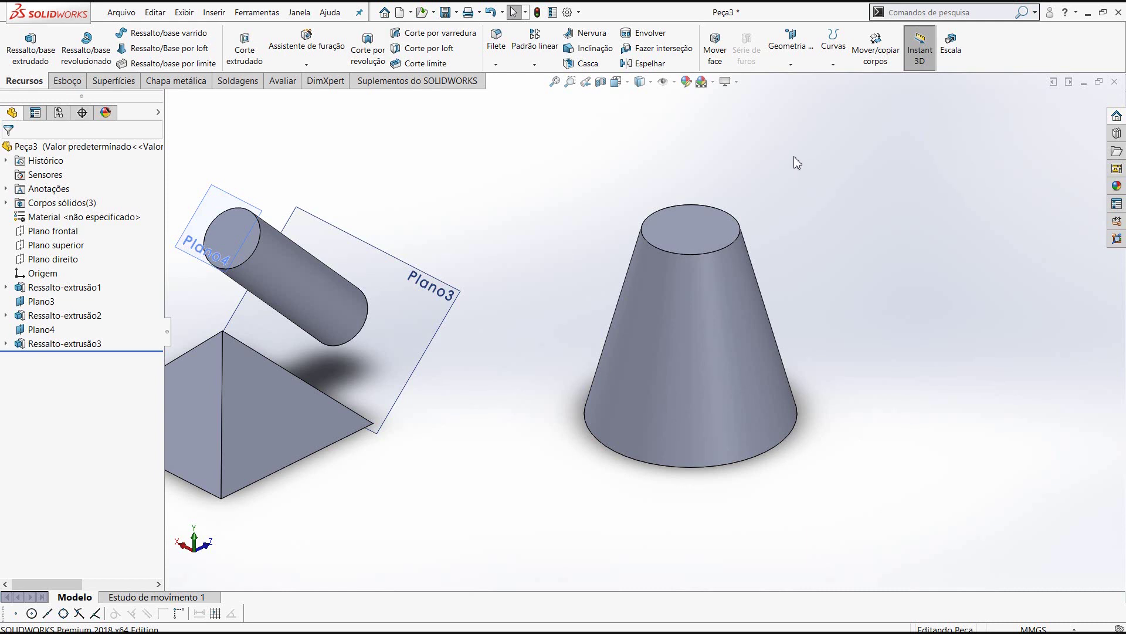
{"action": "left_click", "coordinate": [792, 67]}
Step: Create Plano5 from the cone's side face and Plano frontal as references
{"action": "left_click", "coordinate": [798, 80]}
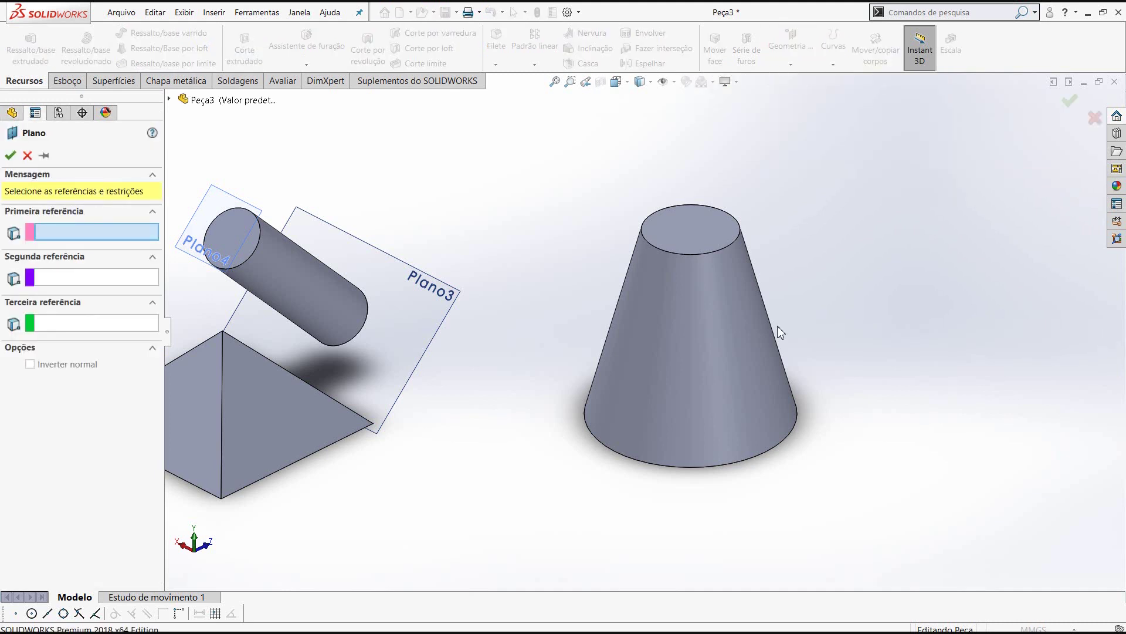
{"action": "left_click", "coordinate": [753, 331]}
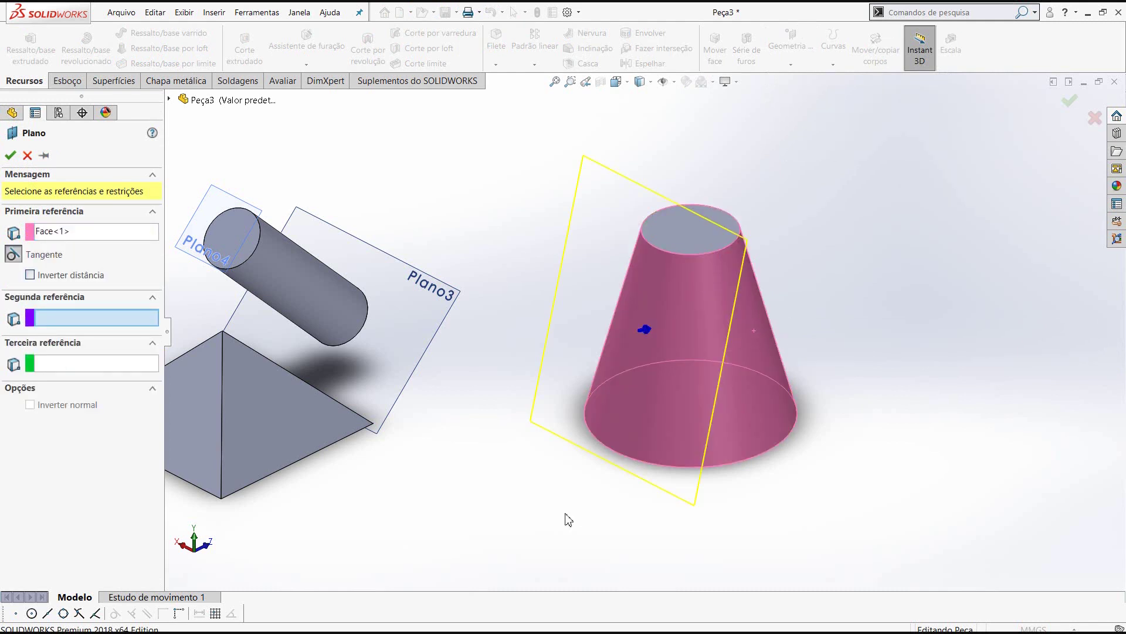
{"action": "mouse_move", "coordinate": [535, 491]}
{"action": "middle_mouse_down"}
{"action": "mouse_move", "coordinate": [524, 476]}
{"action": "mouse_move", "coordinate": [498, 500]}
{"action": "middle_mouse_up"}
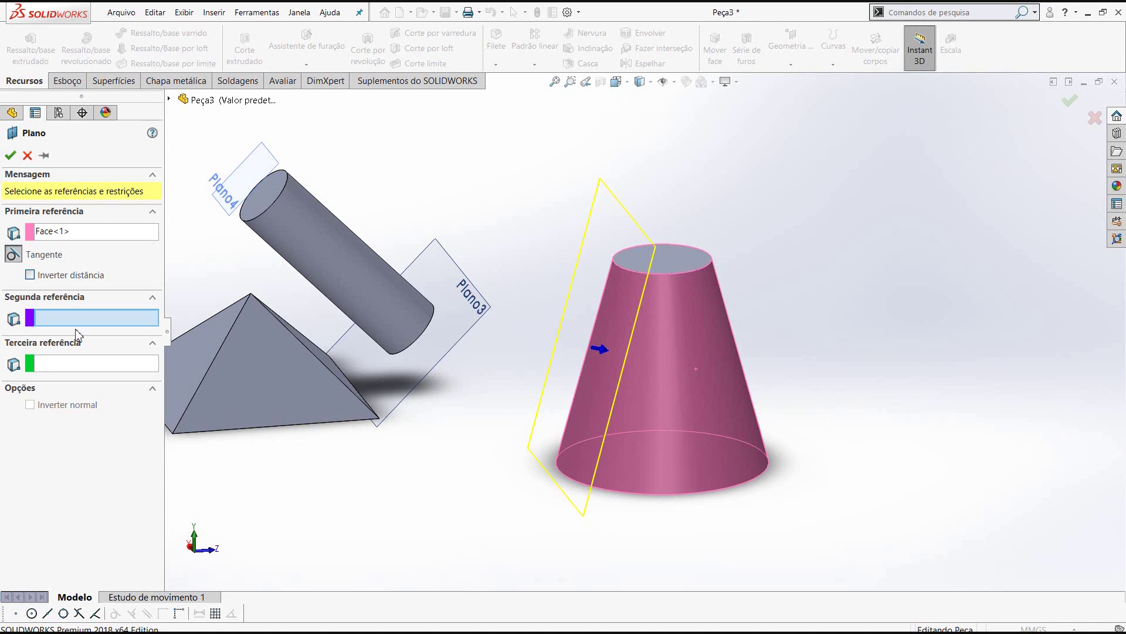
{"action": "left_click", "coordinate": [198, 105]}
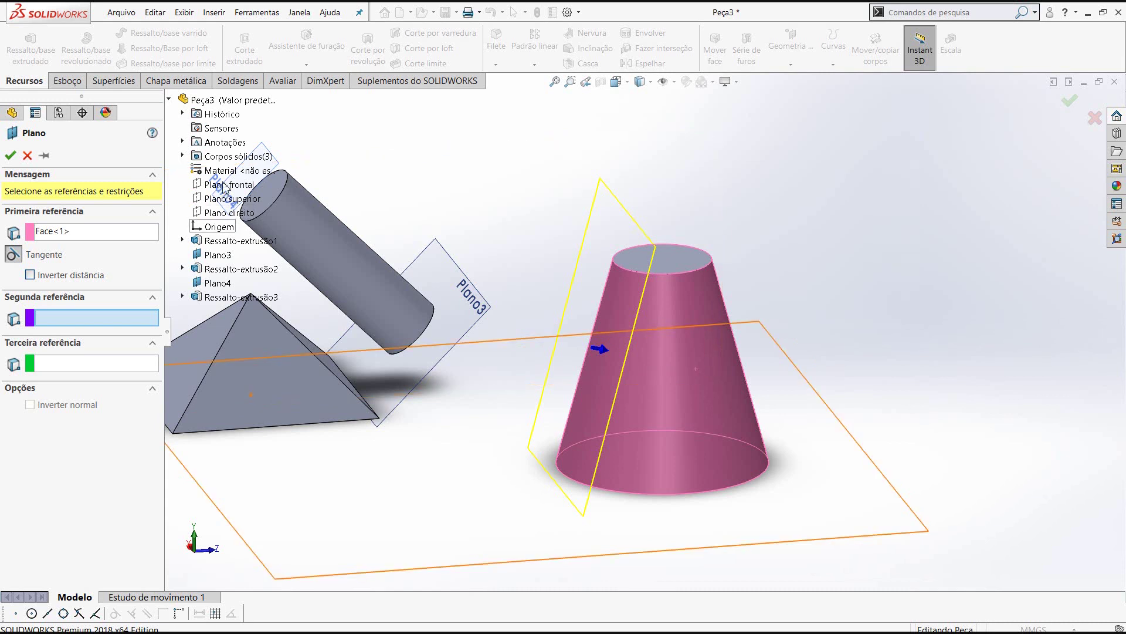
{"action": "left_click", "coordinate": [226, 185]}
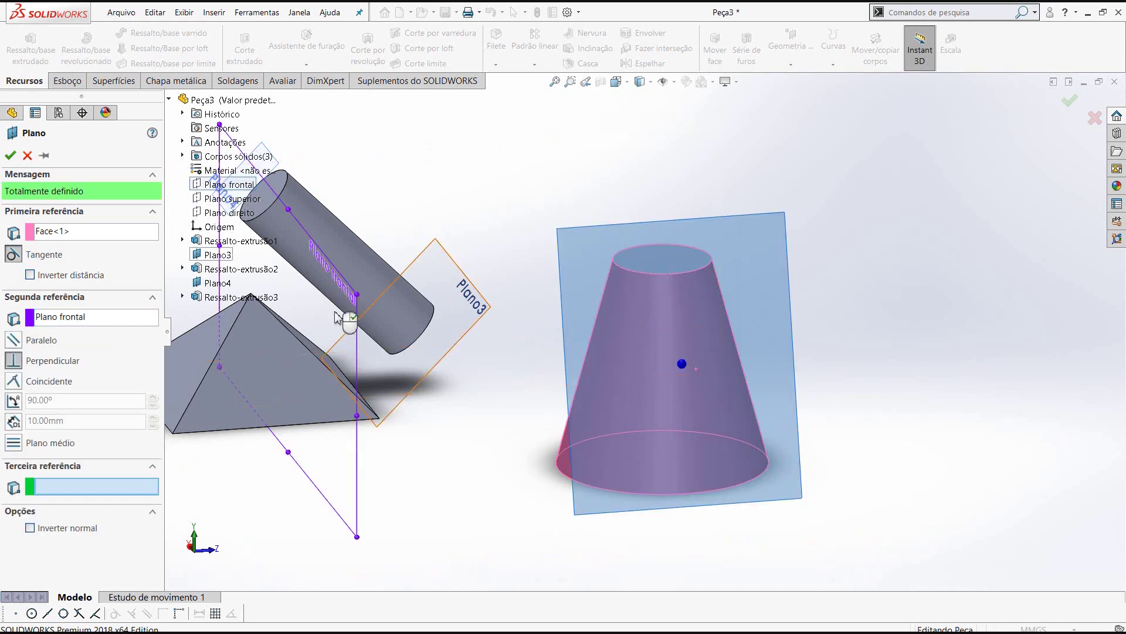
{"action": "left_click", "coordinate": [11, 156]}
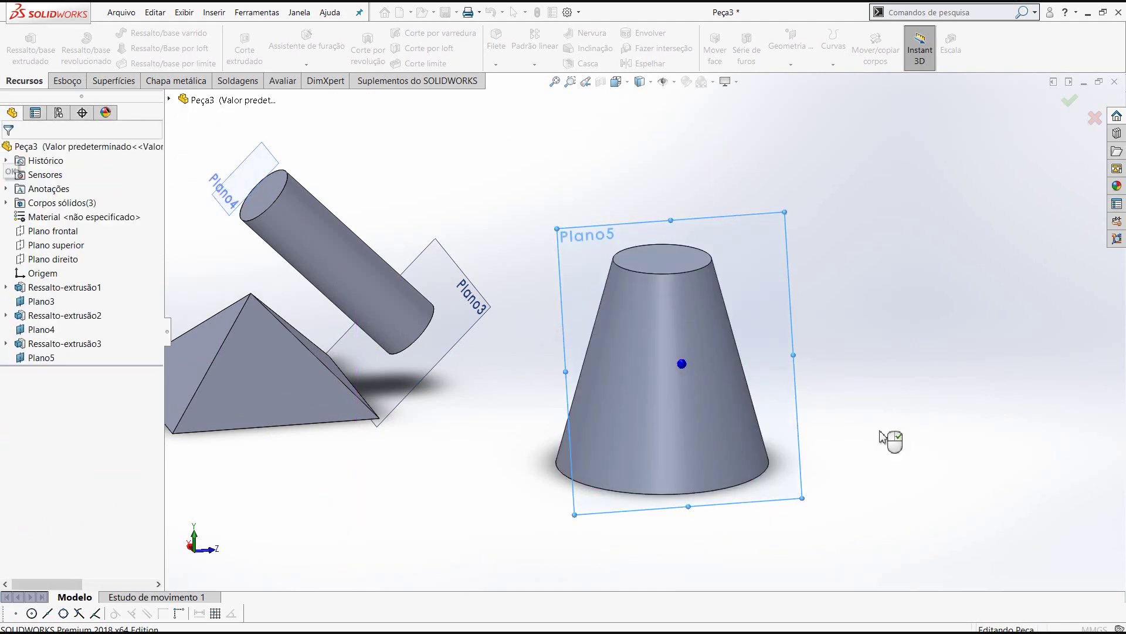
Step: Orbit the model, then switch to the Front view
{"action": "middle_click_drag", "start_coordinate": [880, 437], "coordinate": [709, 115]}
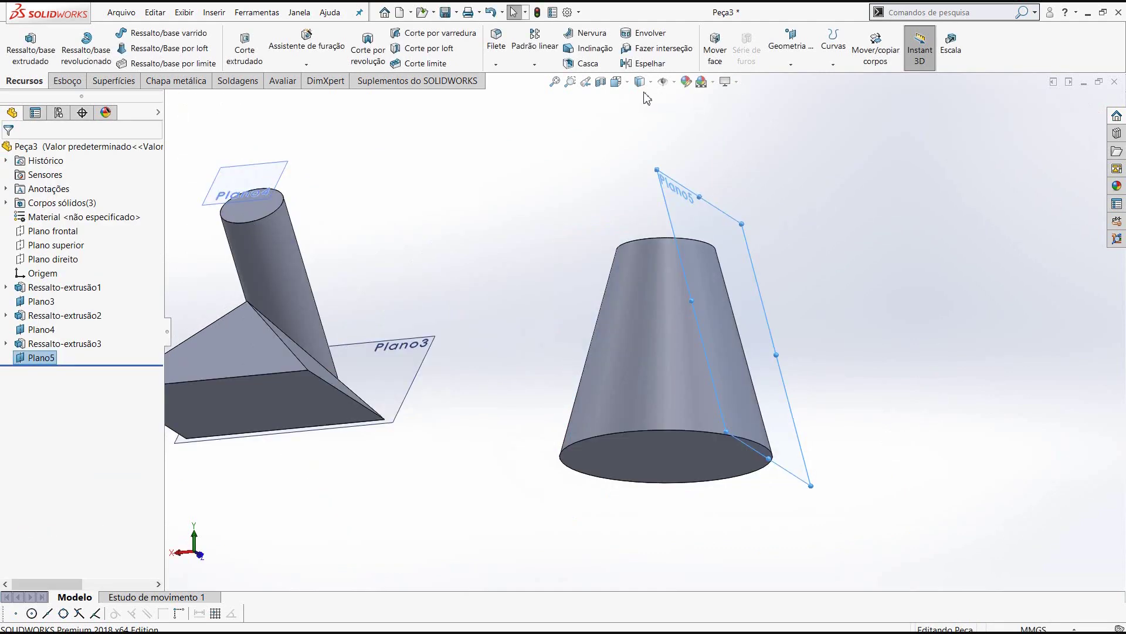
{"action": "left_click", "coordinate": [617, 82]}
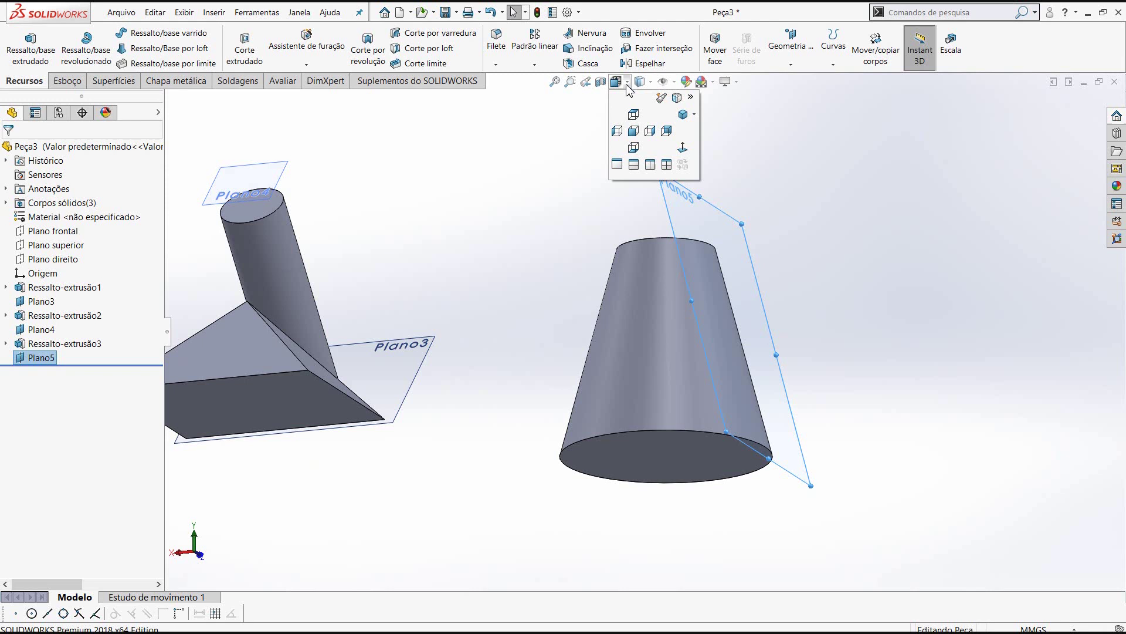
{"action": "left_click", "coordinate": [636, 116]}
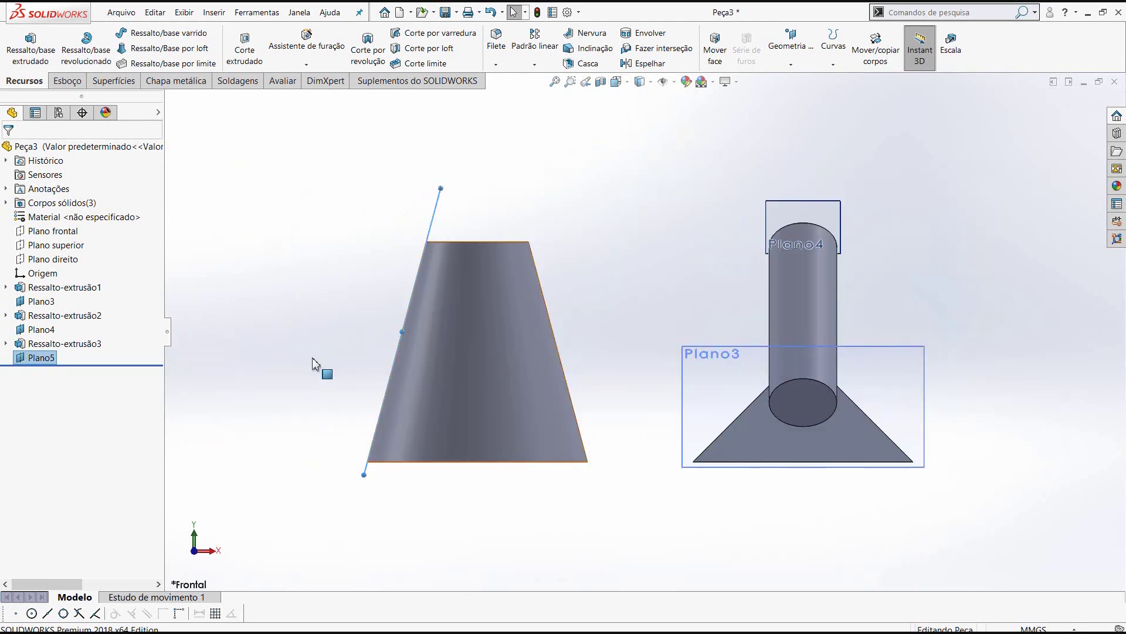
{"action": "scroll", "coordinate": [312, 364], "scroll_direction": "down", "scroll_amount": 3}
{"action": "scroll", "coordinate": [327, 383], "scroll_direction": "up", "scroll_amount": 4}
{"action": "scroll", "coordinate": [422, 367], "scroll_direction": "down", "scroll_amount": 5}
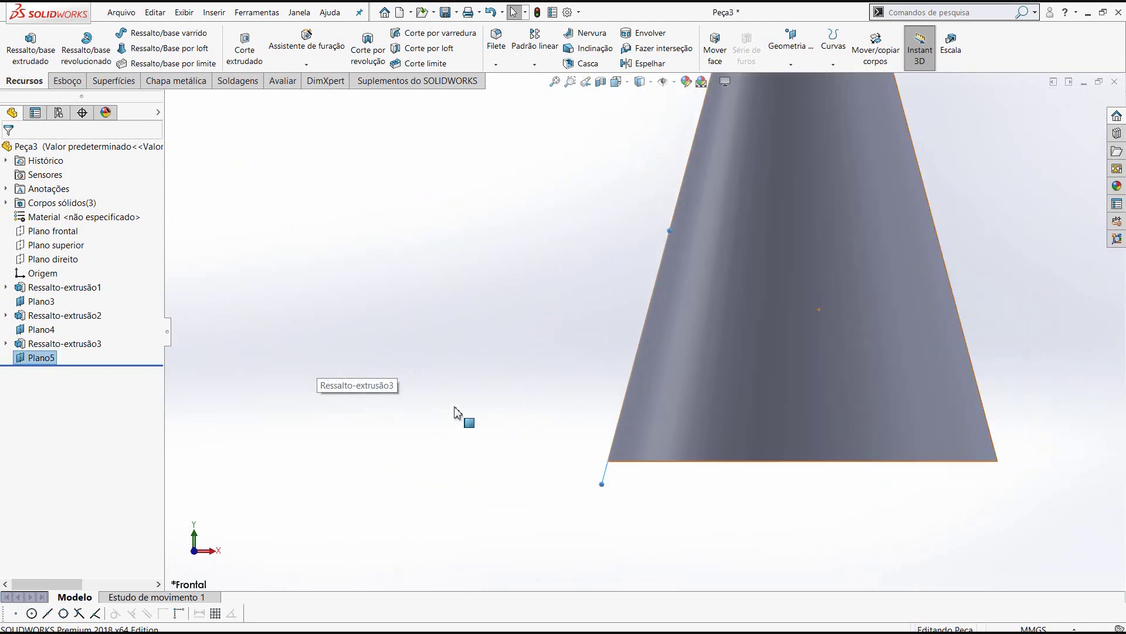
Step: Turn the cone to a side view facing Plano5 and zoom in
{"action": "mouse_move", "coordinate": [532, 409]}
{"action": "middle_mouse_down"}
{"action": "mouse_move", "coordinate": [583, 369]}
{"action": "mouse_move", "coordinate": [639, 284]}
{"action": "mouse_move", "coordinate": [715, 306]}
{"action": "mouse_move", "coordinate": [591, 543]}
{"action": "mouse_move", "coordinate": [499, 519]}
{"action": "mouse_move", "coordinate": [440, 399]}
{"action": "mouse_move", "coordinate": [458, 413]}
{"action": "mouse_move", "coordinate": [461, 369]}
{"action": "mouse_move", "coordinate": [541, 372]}
{"action": "mouse_move", "coordinate": [613, 402]}
{"action": "mouse_move", "coordinate": [649, 378]}
{"action": "middle_mouse_up"}
{"action": "scroll", "coordinate": [649, 382], "scroll_direction": "up", "scroll_amount": 3}
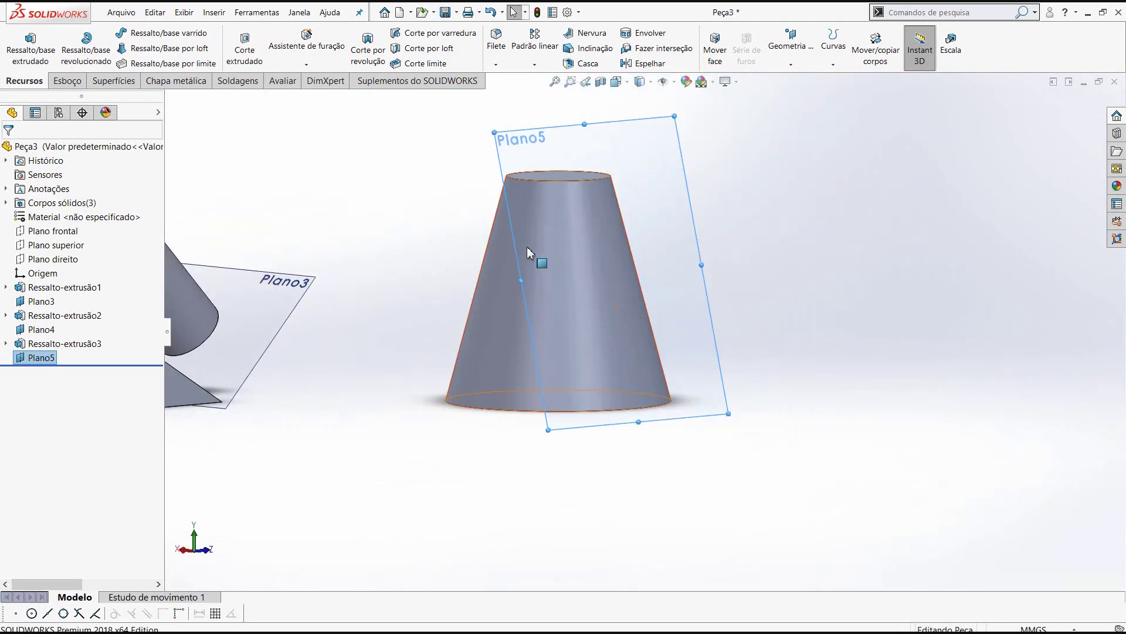
{"action": "scroll", "coordinate": [533, 256], "scroll_direction": "down", "scroll_amount": 2}
{"action": "scroll", "coordinate": [680, 253], "scroll_direction": "up", "scroll_amount": 2}
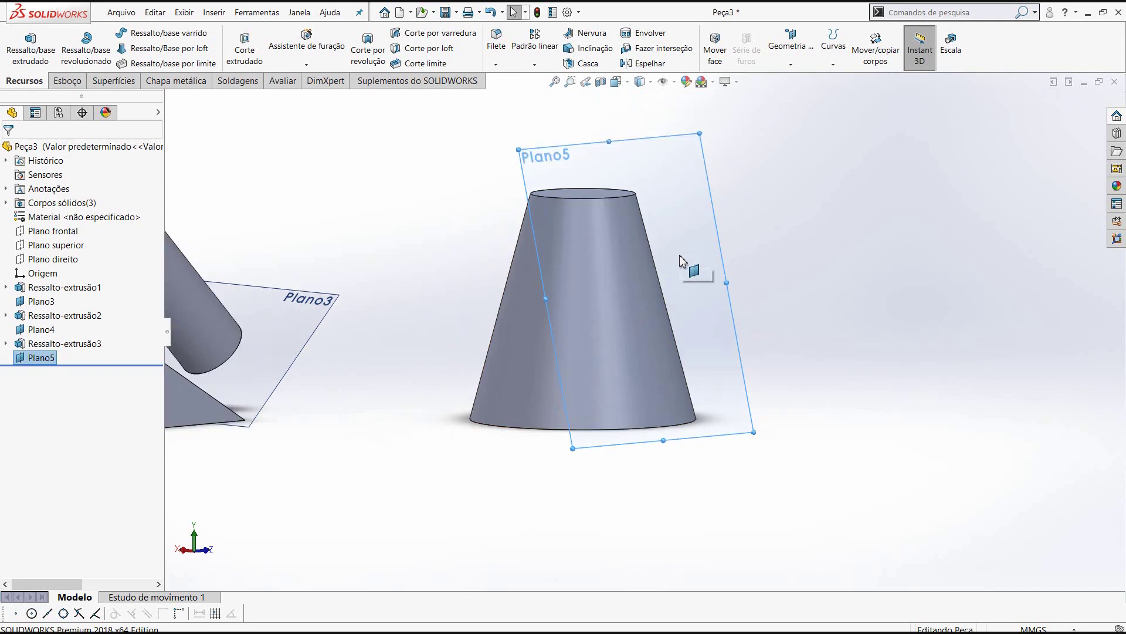
{"action": "scroll", "coordinate": [669, 265], "scroll_direction": "down", "scroll_amount": 3}
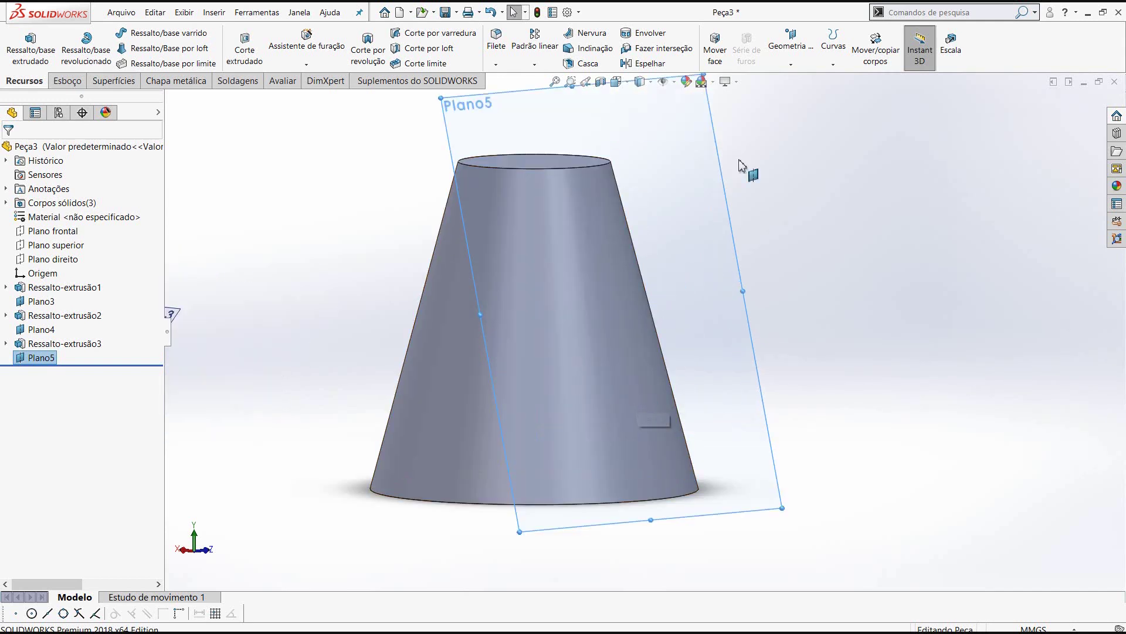
{"action": "left_click", "coordinate": [627, 84]}
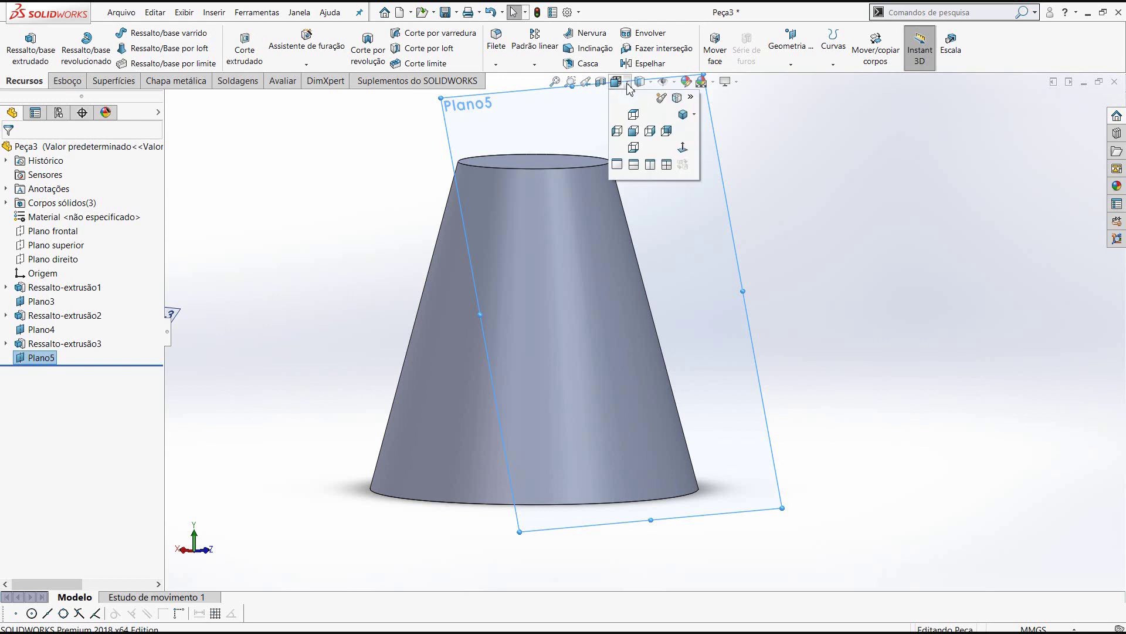
{"action": "left_click", "coordinate": [684, 145]}
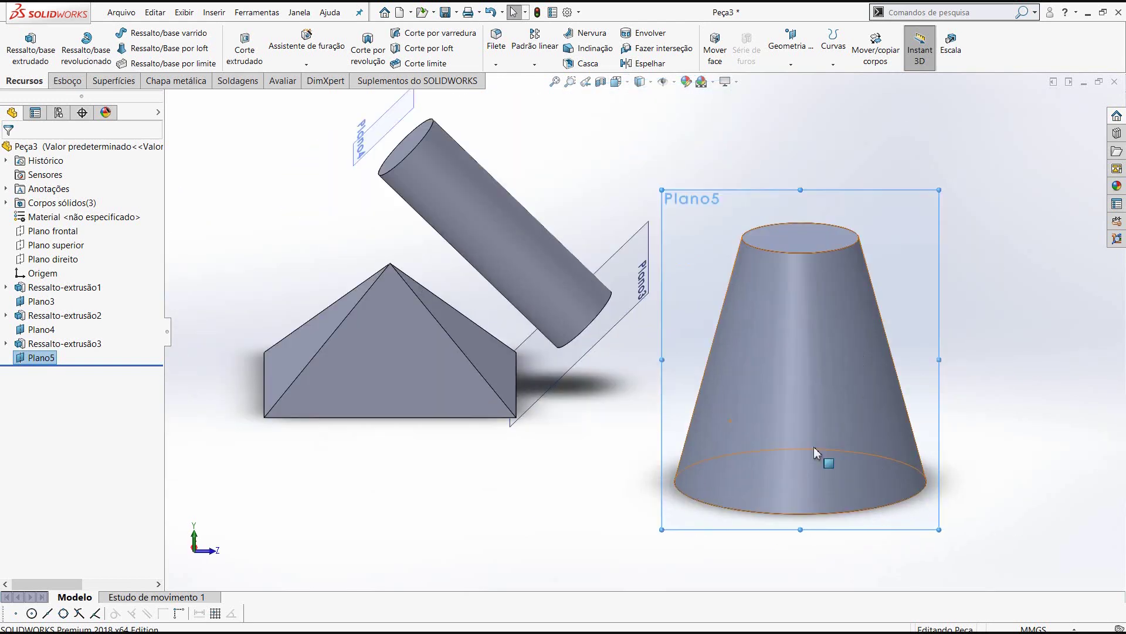
{"action": "scroll", "coordinate": [796, 329], "scroll_direction": "down", "scroll_amount": 3}
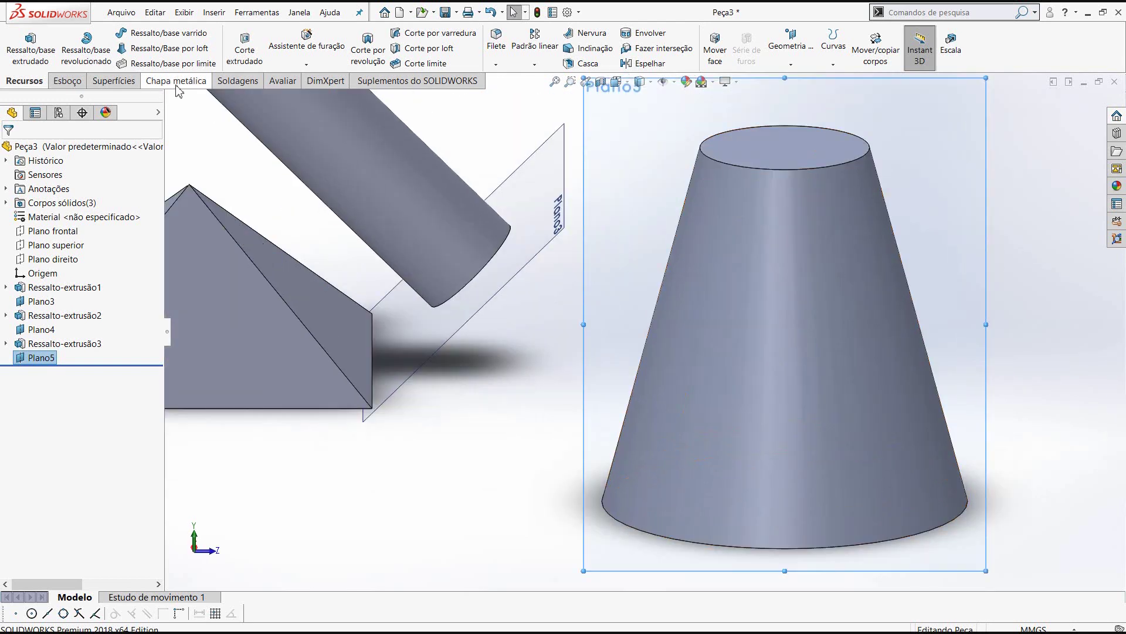
{"action": "scroll", "coordinate": [119, 66], "scroll_direction": "down", "scroll_amount": 1}
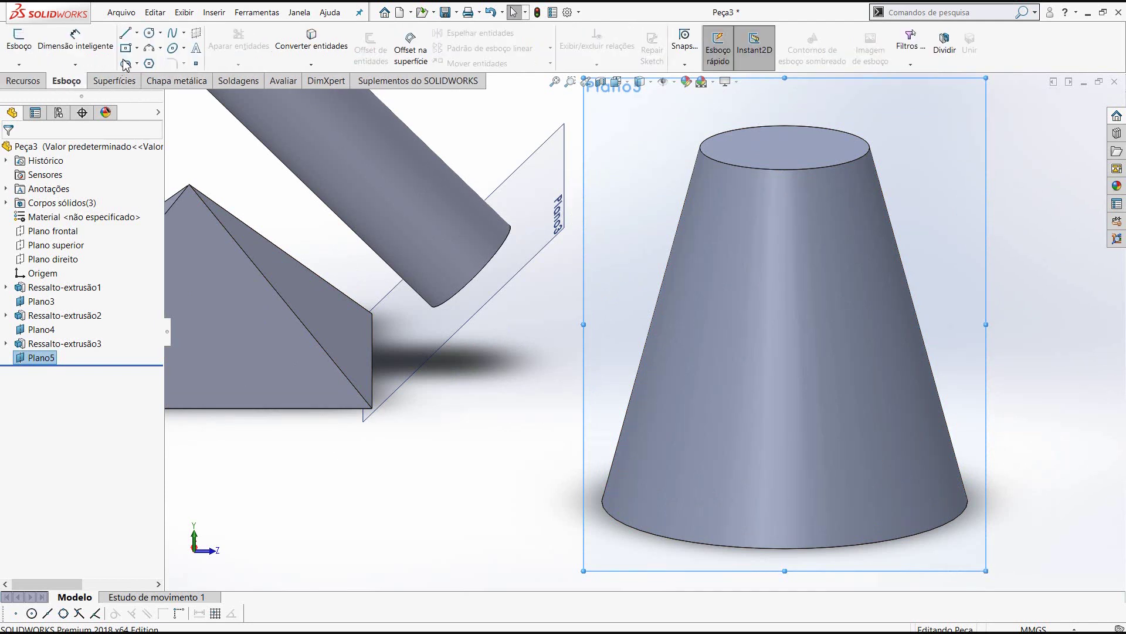
Step: Sketch a vertical ellipse on Plano5, centred on the cone's side
{"action": "left_click", "coordinate": [170, 49]}
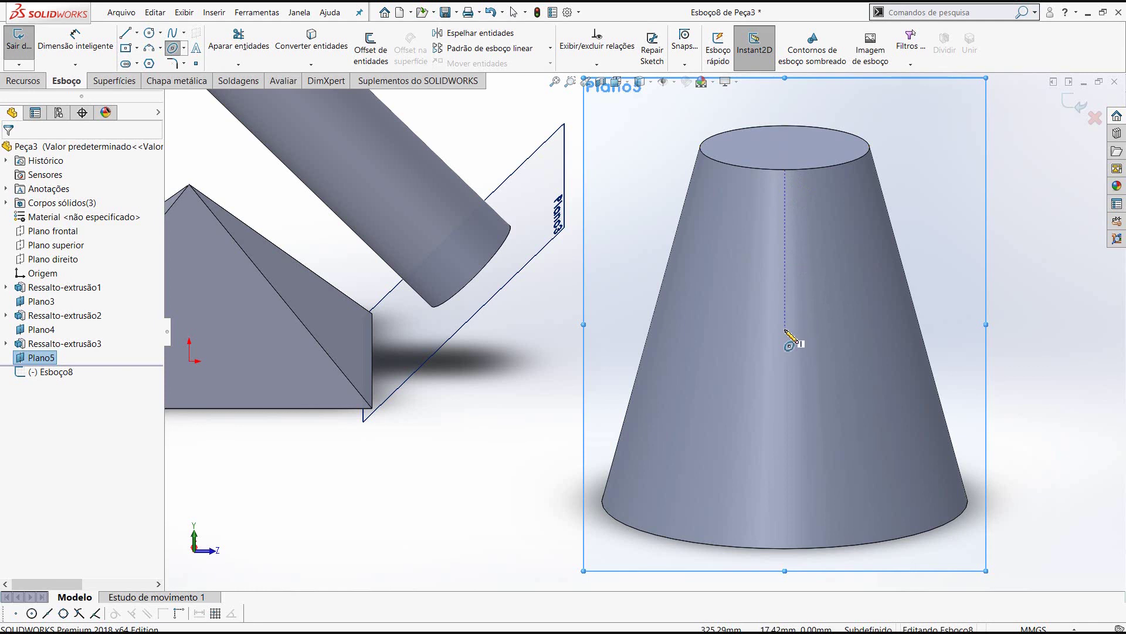
{"action": "left_click", "coordinate": [781, 412]}
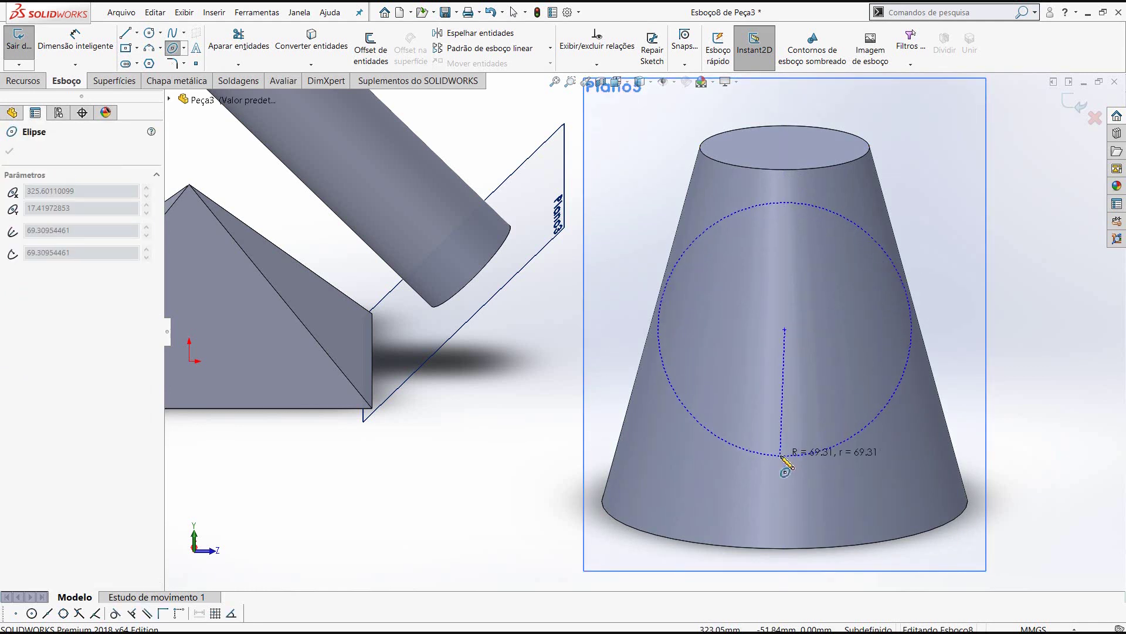
{"action": "left_click", "coordinate": [781, 456]}
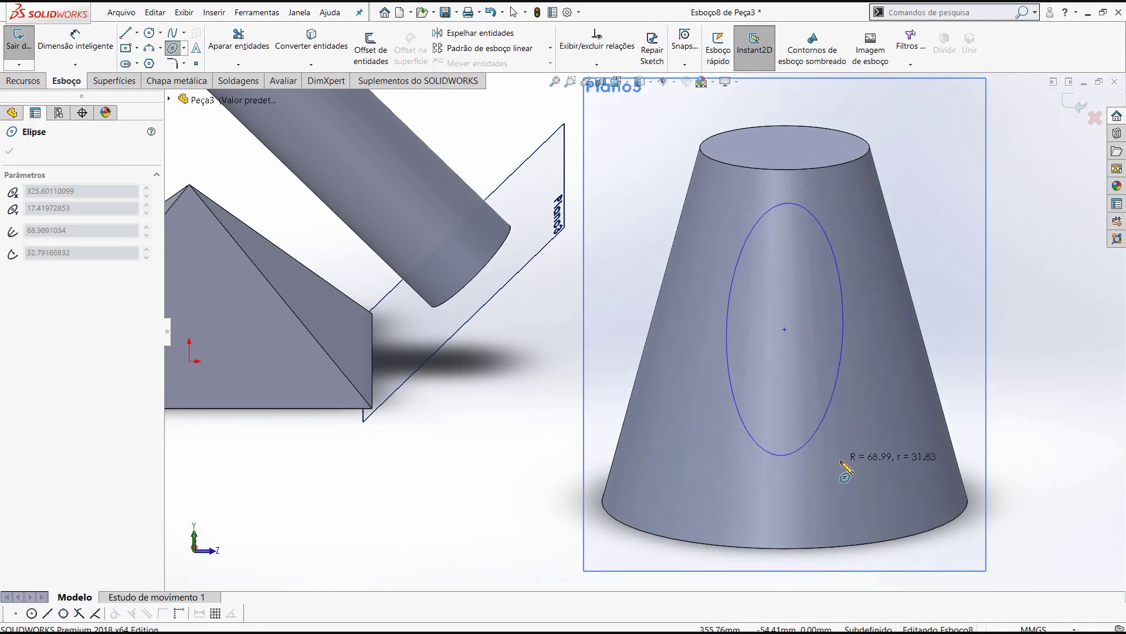
{"action": "left_click", "coordinate": [862, 459]}
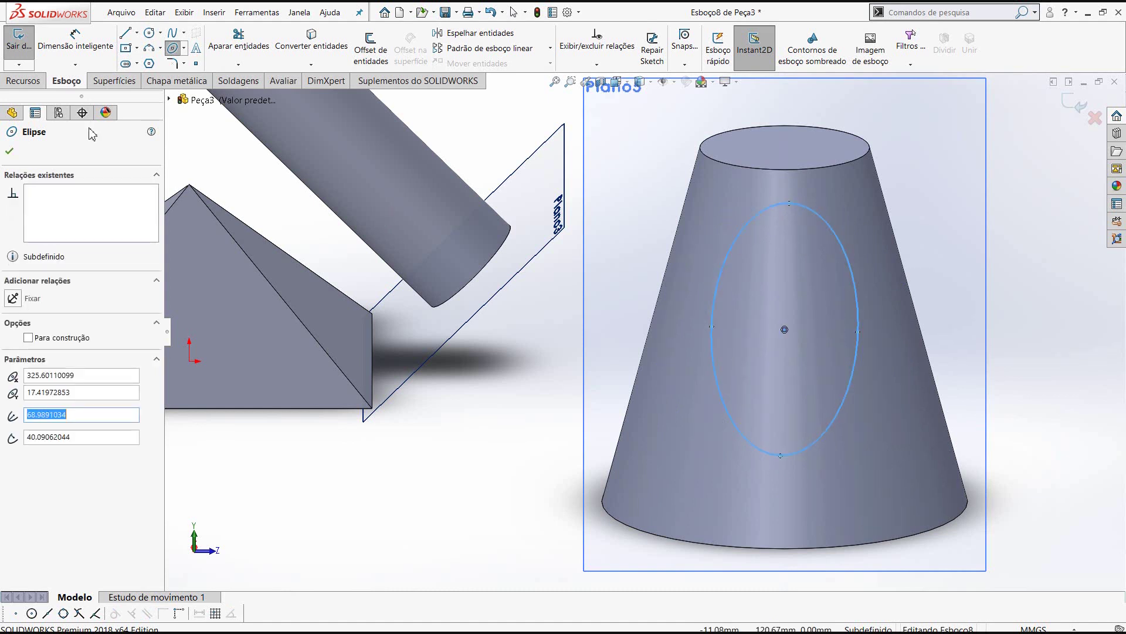
{"action": "key", "text": "Escape"}
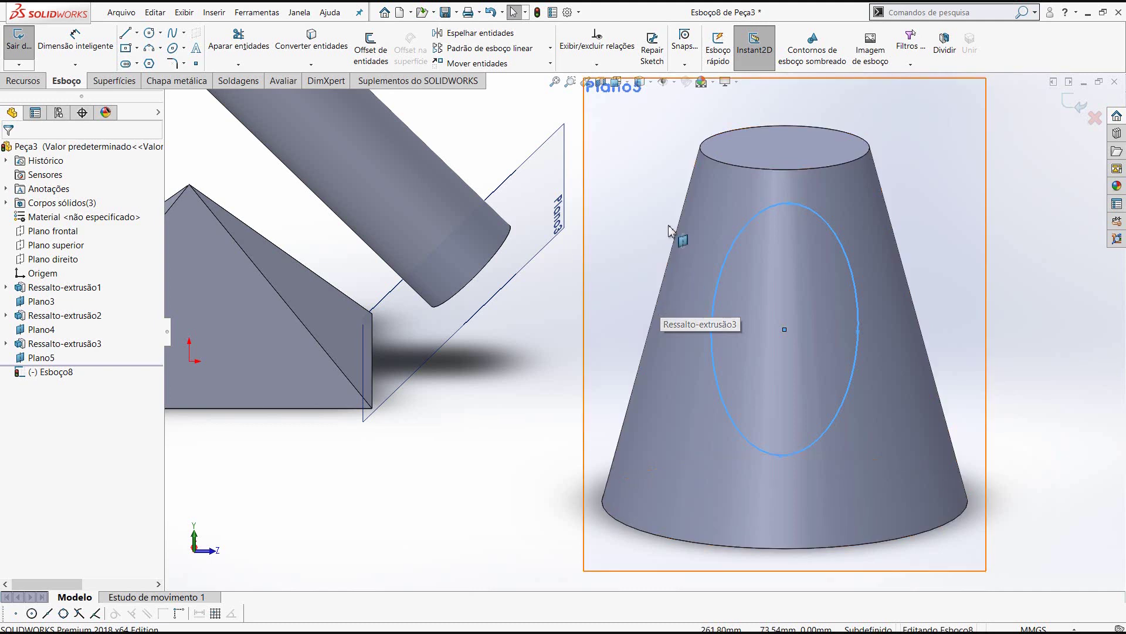
Step: Start Smart Dimension on the ellipse and pick its top point
{"action": "key", "text": "d"}
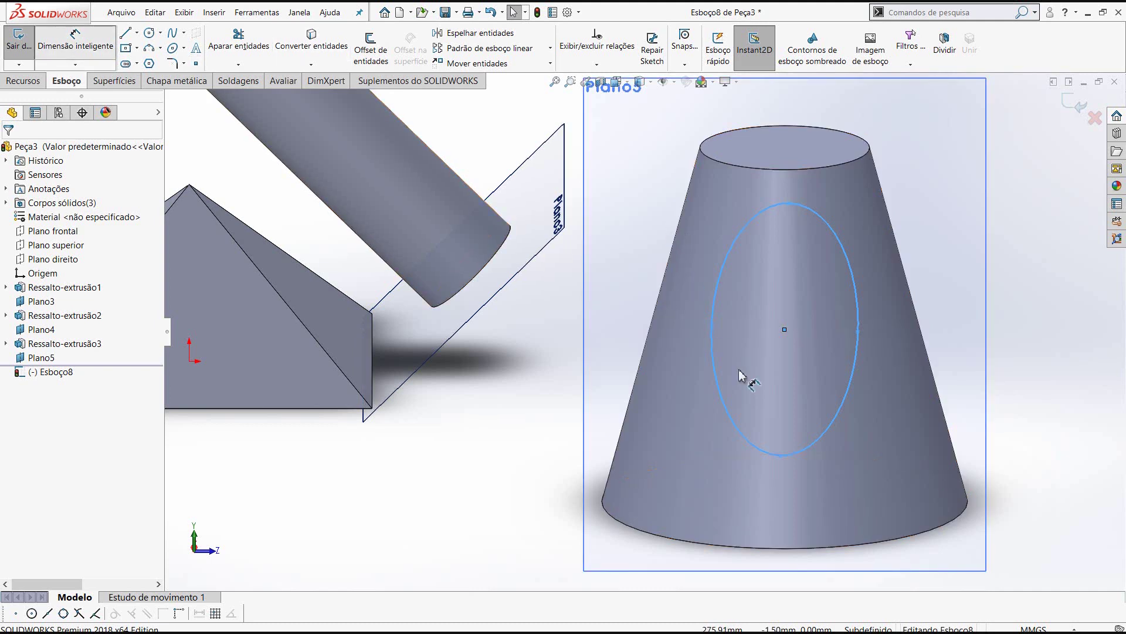
{"action": "left_click", "coordinate": [712, 339]}
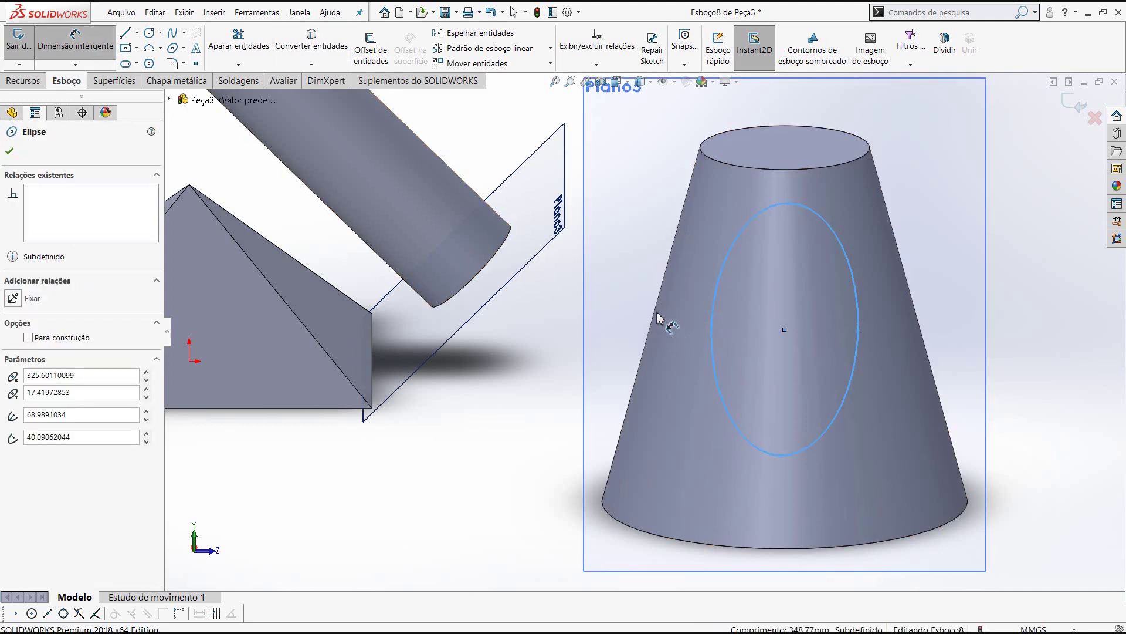
{"action": "left_click", "coordinate": [791, 204]}
Step: Dimension the ellipse's half-height, top point to centre, as 60 mm
{"action": "left_click", "coordinate": [797, 460]}
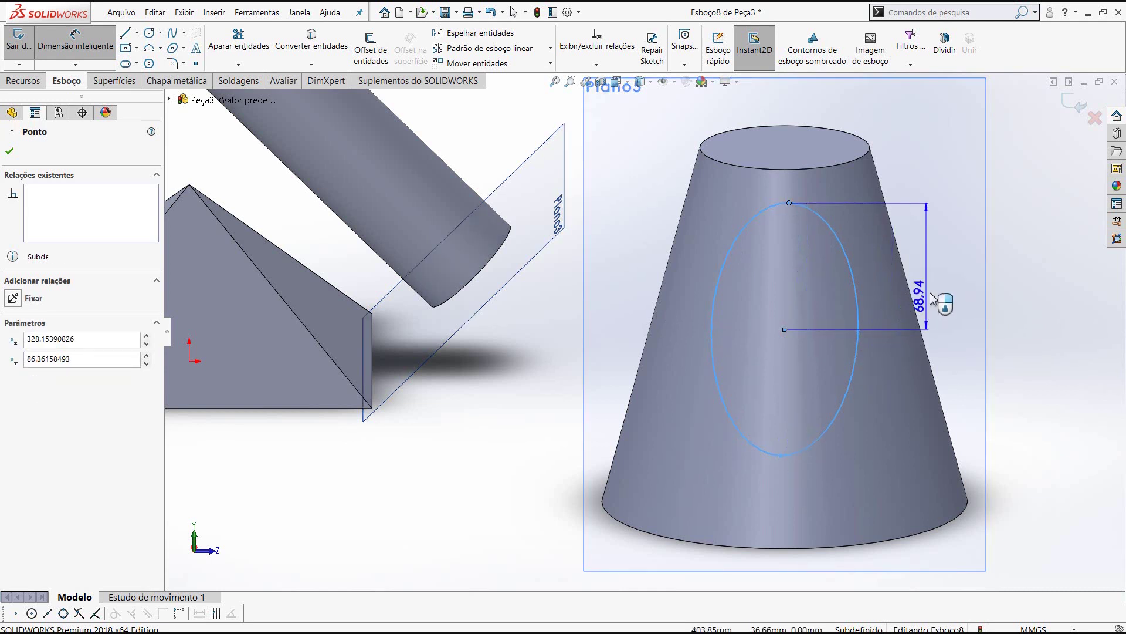
{"action": "left_click", "coordinate": [953, 272]}
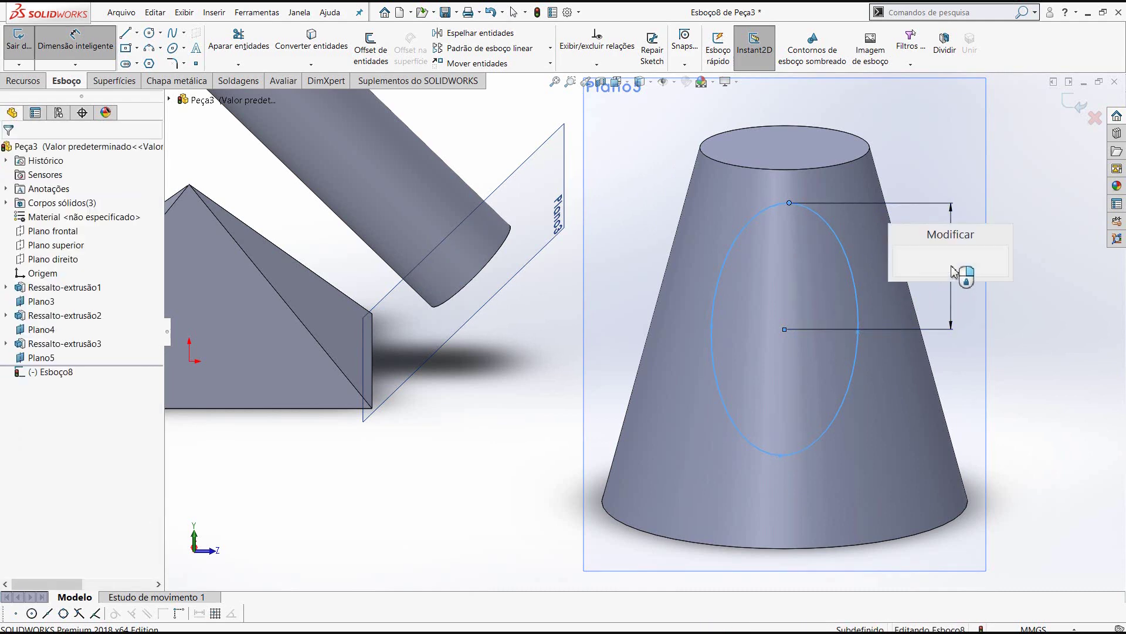
{"action": "type", "text": "60"}
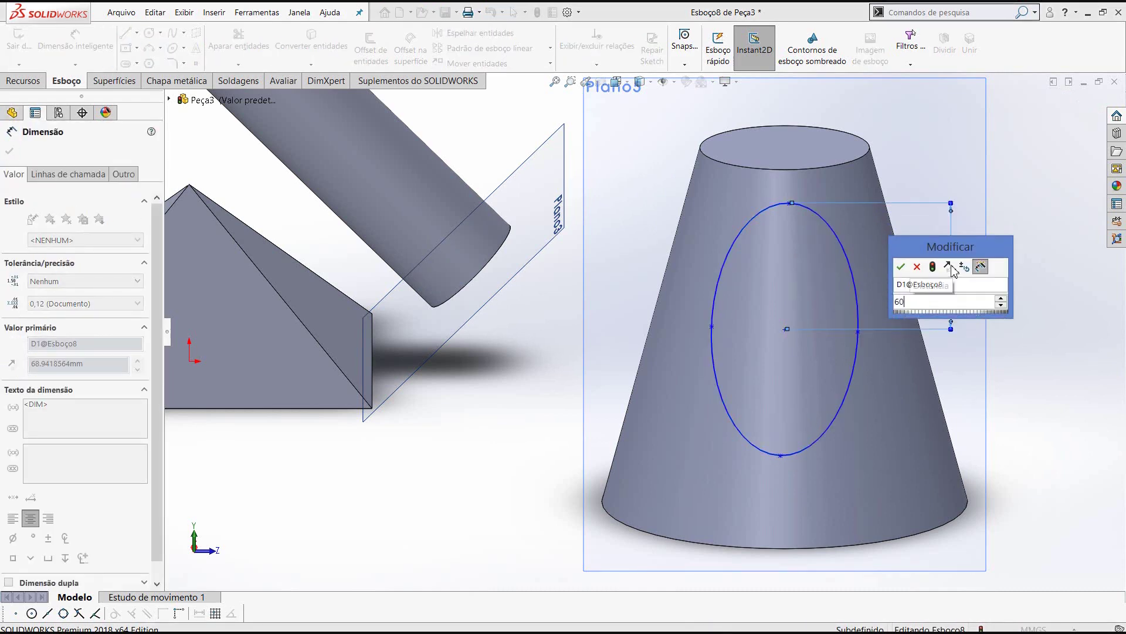
{"action": "key", "text": "Return"}
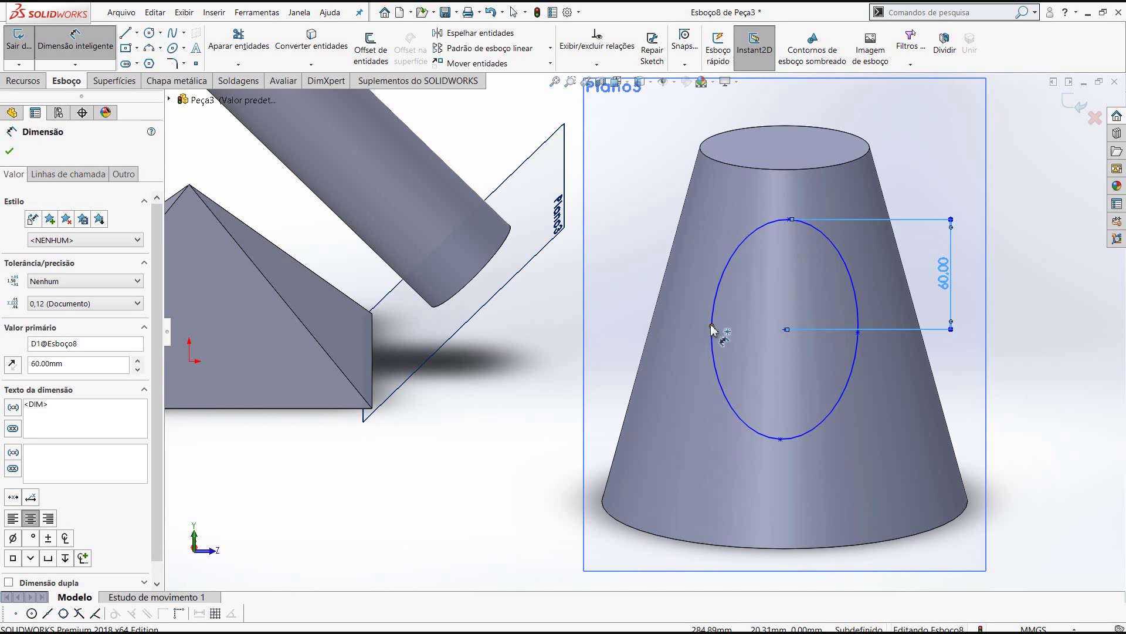
Step: Dimension the ellipse's width between its left and right ends as 80 mm
{"action": "left_click", "coordinate": [711, 326]}
{"action": "left_click", "coordinate": [857, 332]}
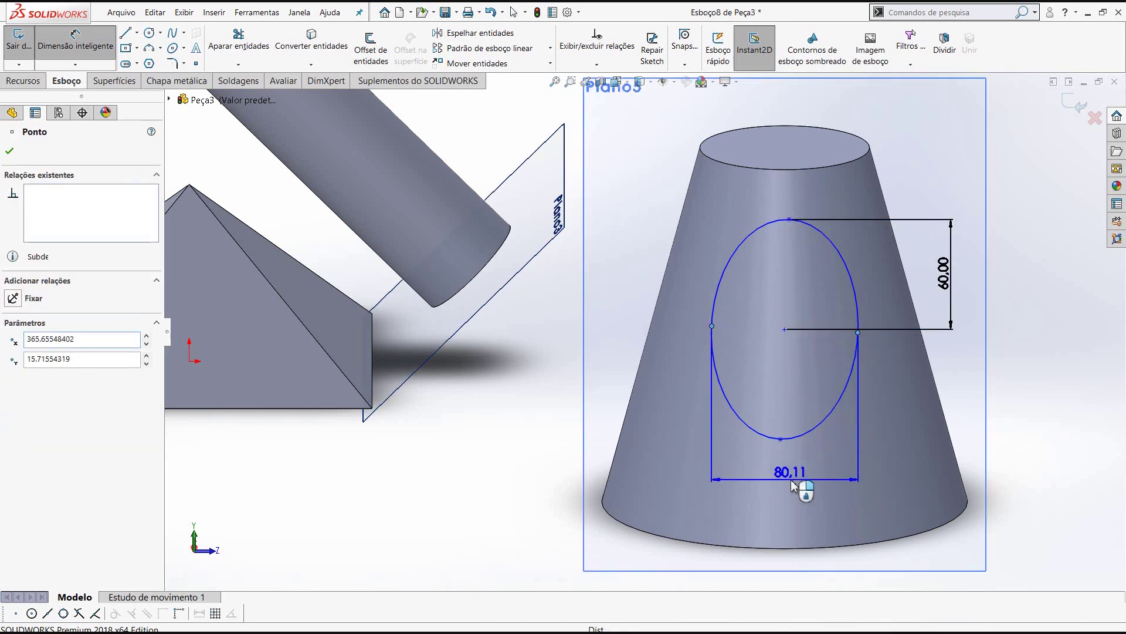
{"action": "left_click", "coordinate": [792, 483]}
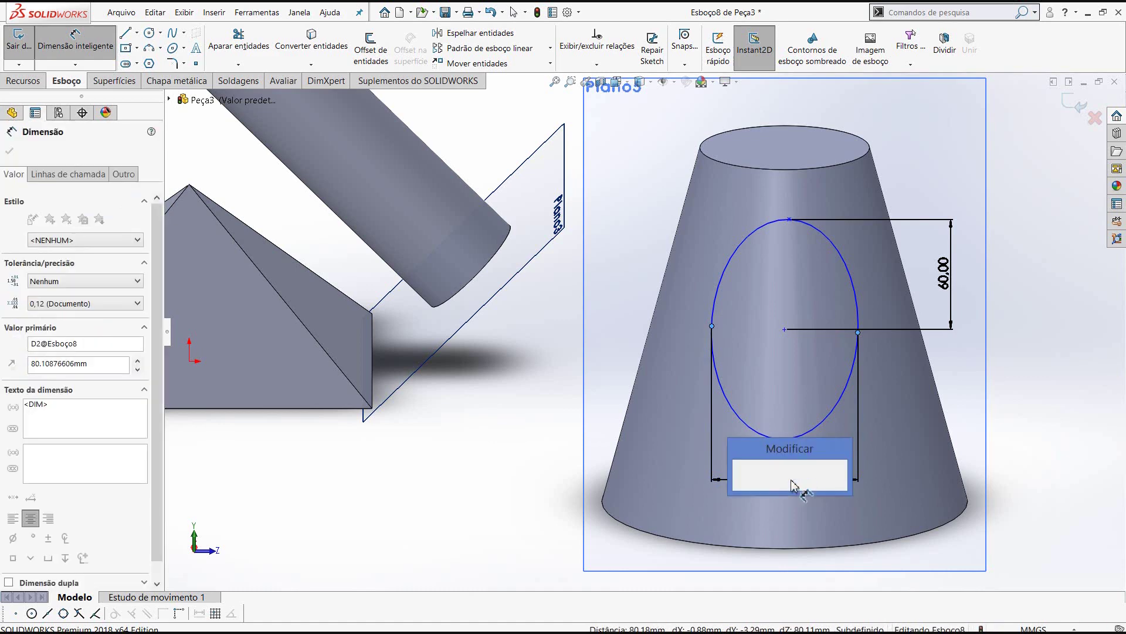
{"action": "key", "text": "Return"}
{"action": "triple_click", "coordinate": [79, 364]}
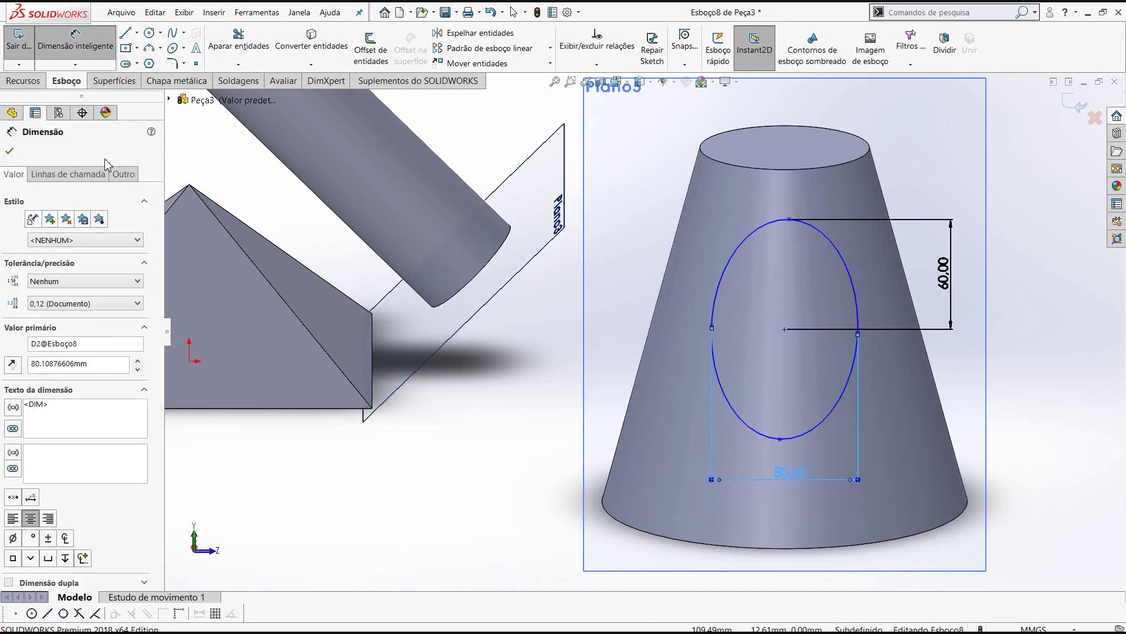
{"action": "type", "text": "80"}
{"action": "key", "text": "Return"}
{"action": "left_click", "coordinate": [11, 152]}
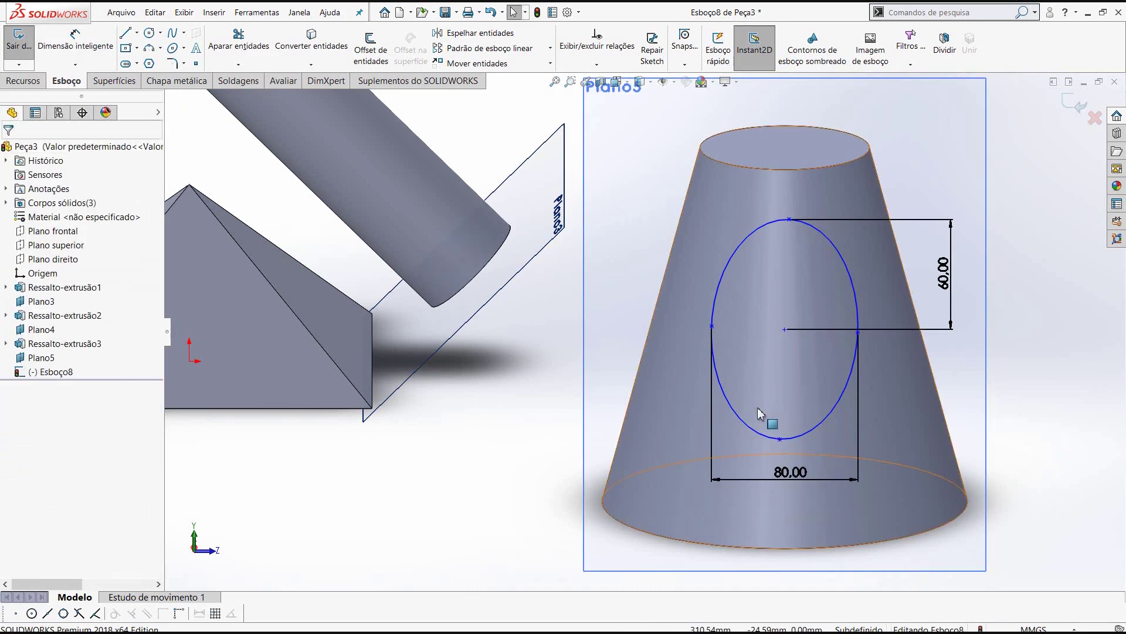
{"action": "mouse_move", "coordinate": [837, 349]}
{"action": "middle_mouse_down"}
{"action": "mouse_move", "coordinate": [872, 346]}
{"action": "mouse_move", "coordinate": [866, 364]}
{"action": "mouse_move", "coordinate": [890, 332]}
{"action": "mouse_move", "coordinate": [829, 401]}
{"action": "middle_mouse_up"}
{"action": "scroll", "coordinate": [805, 360], "scroll_direction": "down", "scroll_amount": 2}
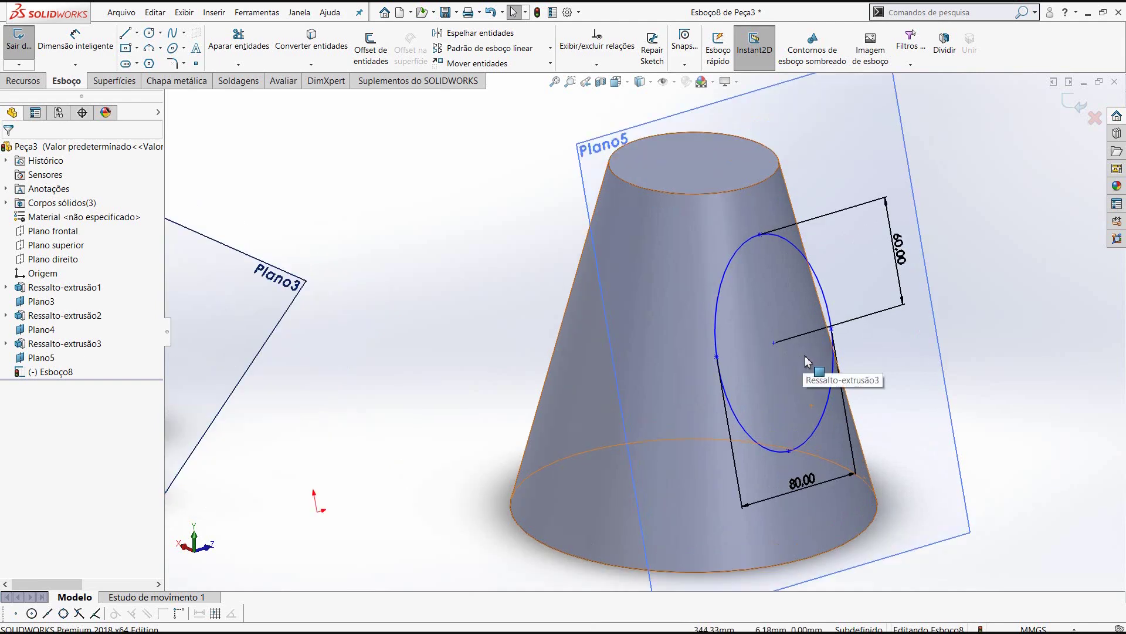
{"action": "scroll", "coordinate": [796, 335], "scroll_direction": "down", "scroll_amount": 1}
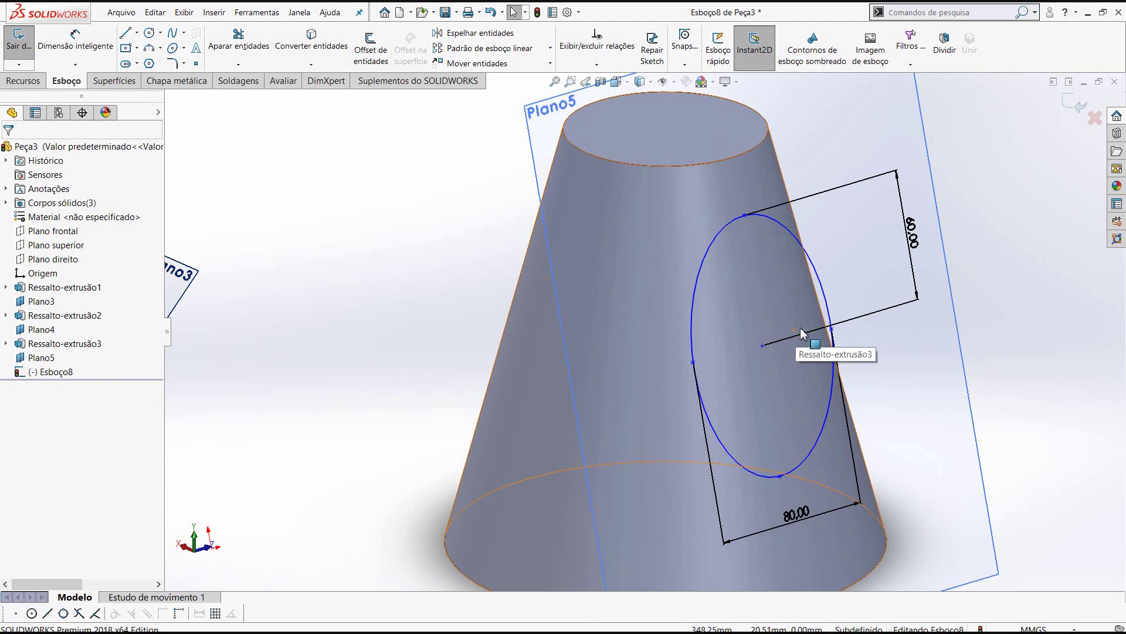
{"action": "mouse_move", "coordinate": [796, 335]}
{"action": "middle_mouse_down"}
{"action": "mouse_move", "coordinate": [862, 265]}
{"action": "mouse_move", "coordinate": [821, 328]}
{"action": "middle_mouse_up"}
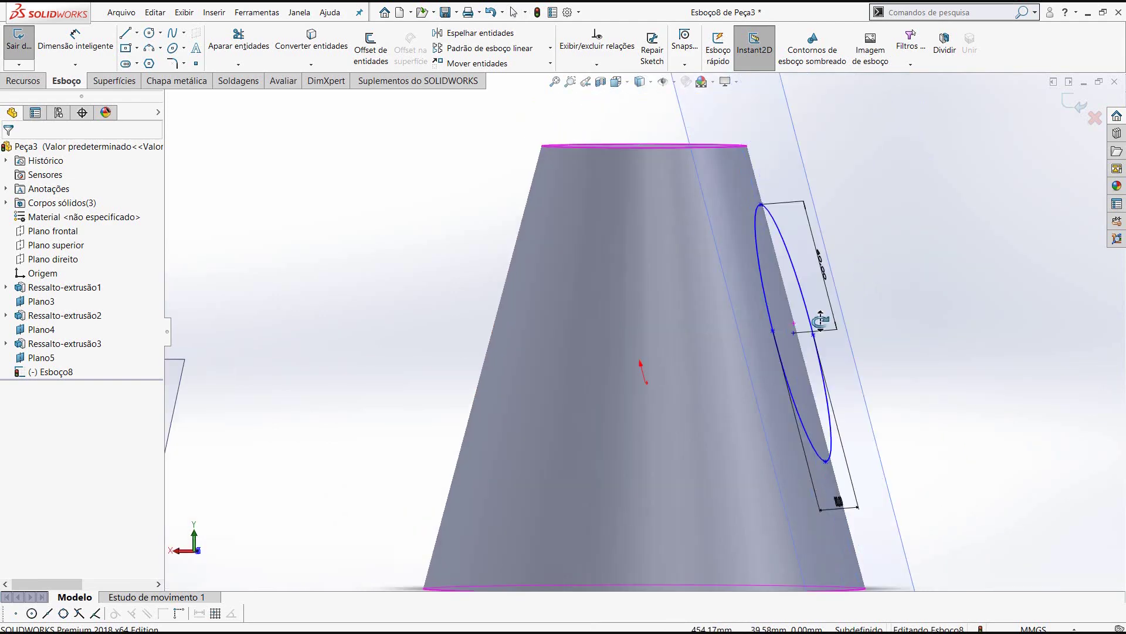
{"action": "left_click", "coordinate": [19, 84]}
Step: Extrude the ellipse sketch 200 mm Cego, checking its direction from the Top view
{"action": "left_click", "coordinate": [28, 47]}
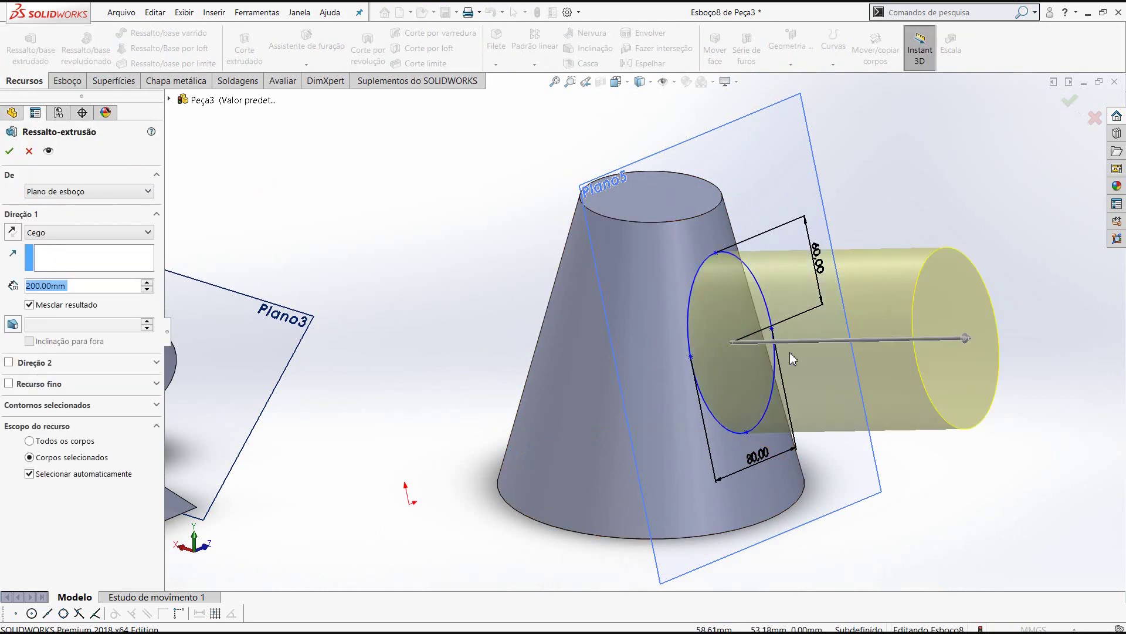
{"action": "mouse_move", "coordinate": [879, 268]}
{"action": "middle_mouse_down"}
{"action": "mouse_move", "coordinate": [951, 186]}
{"action": "mouse_move", "coordinate": [689, 362]}
{"action": "middle_mouse_up"}
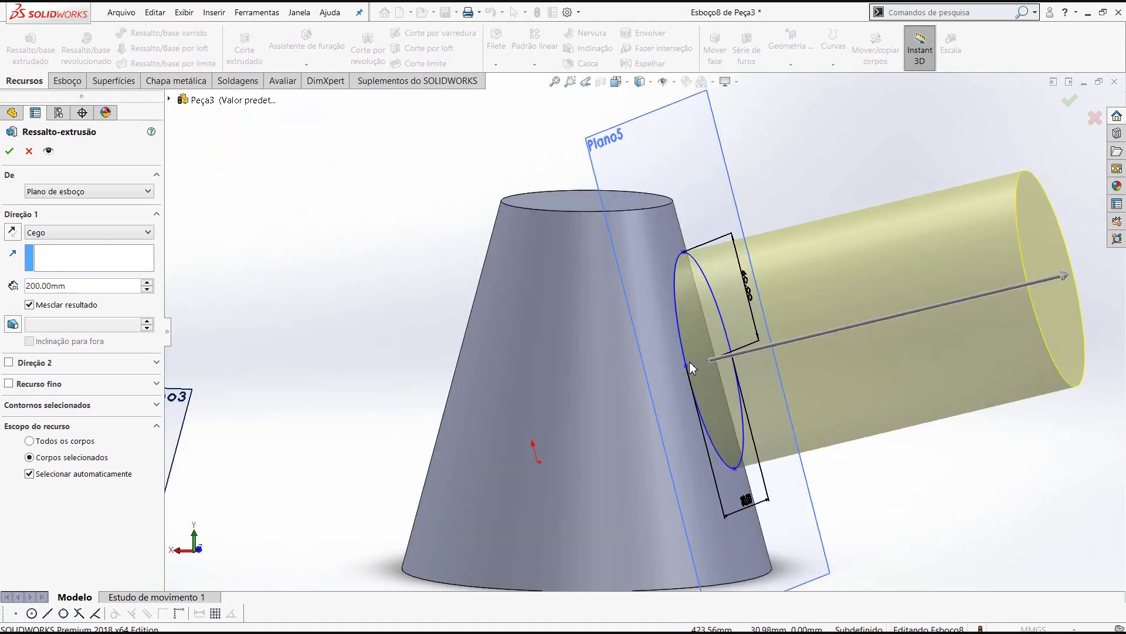
{"action": "scroll", "coordinate": [687, 429], "scroll_direction": "down", "scroll_amount": 3}
{"action": "scroll", "coordinate": [686, 429], "scroll_direction": "down", "scroll_amount": 2}
{"action": "middle_click_drag", "start_coordinate": [686, 430], "coordinate": [629, 48]}
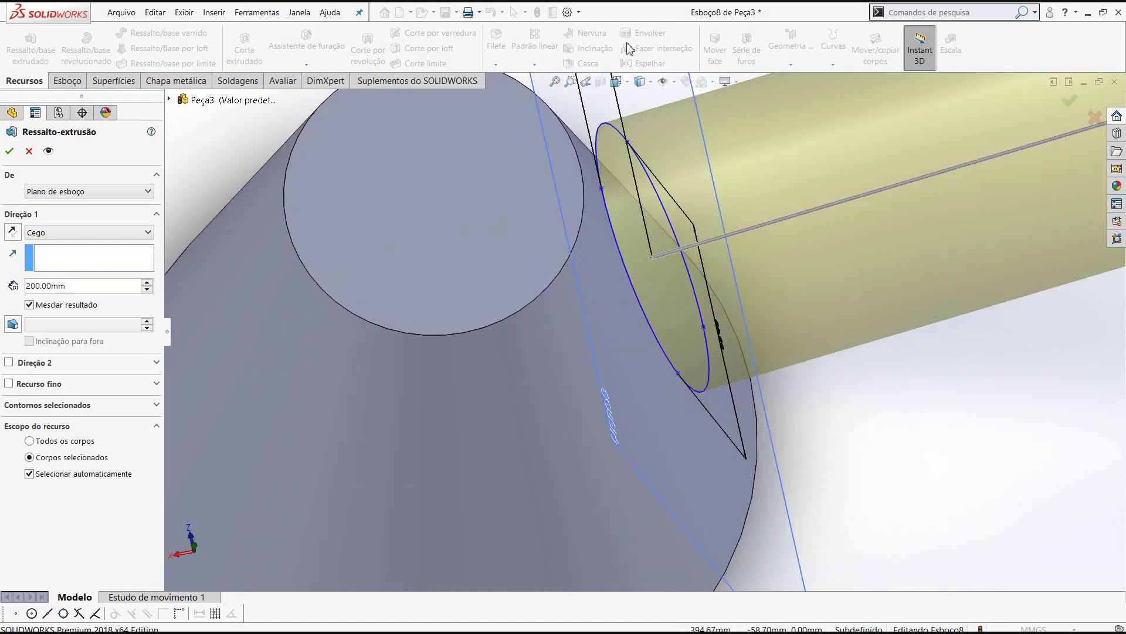
{"action": "left_click", "coordinate": [617, 82]}
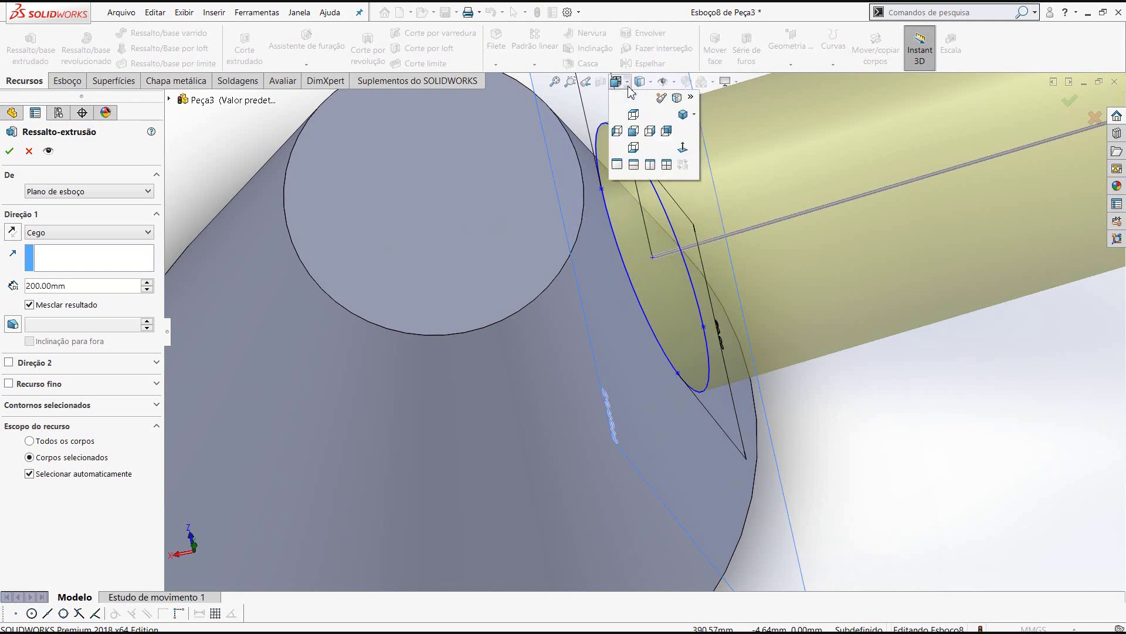
{"action": "left_click", "coordinate": [633, 115]}
{"action": "scroll", "coordinate": [512, 525], "scroll_direction": "down", "scroll_amount": 4}
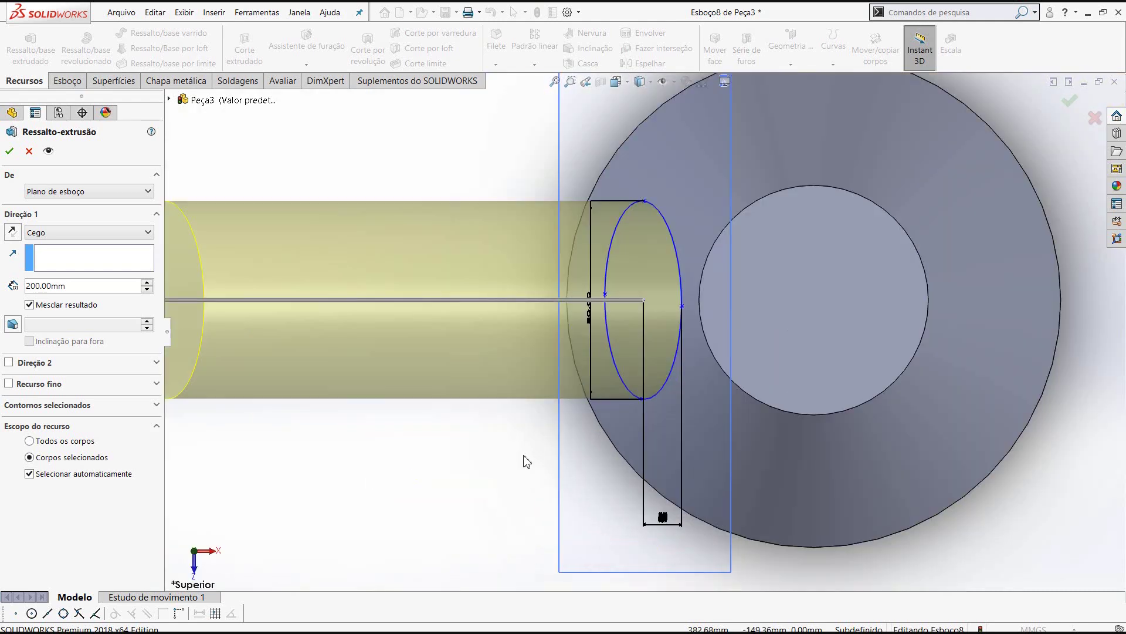
{"action": "scroll", "coordinate": [652, 360], "scroll_direction": "down", "scroll_amount": 3}
{"action": "scroll", "coordinate": [765, 252], "scroll_direction": "up", "scroll_amount": 2}
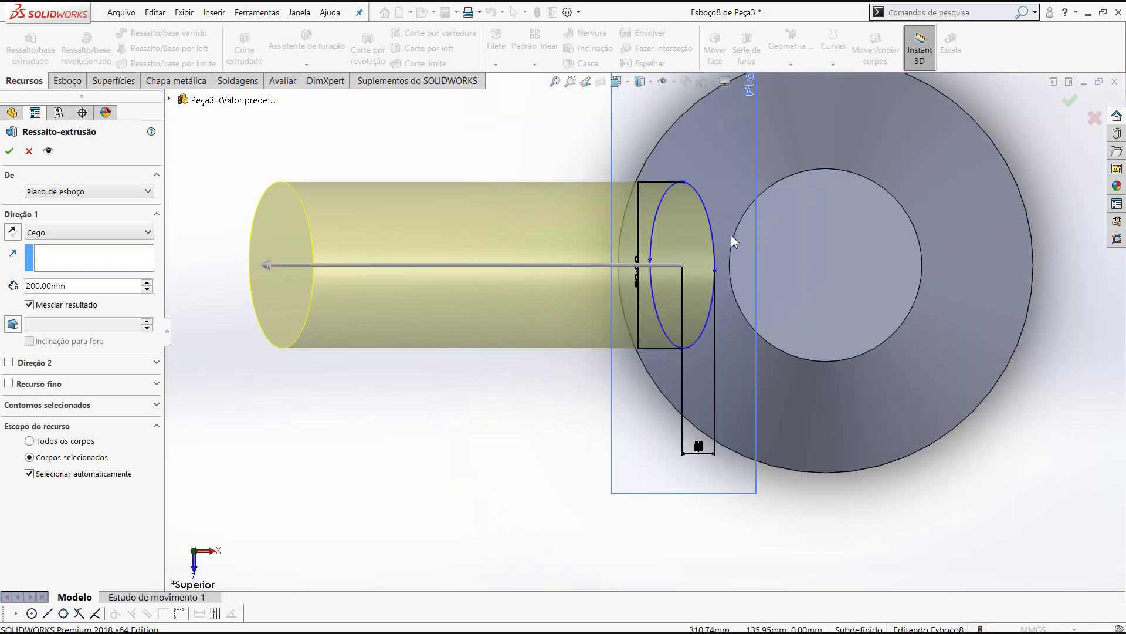
{"action": "mouse_move", "coordinate": [733, 240]}
{"action": "middle_mouse_down"}
{"action": "mouse_move", "coordinate": [691, 214]}
{"action": "mouse_move", "coordinate": [687, 164]}
{"action": "mouse_move", "coordinate": [692, 176]}
{"action": "middle_mouse_up"}
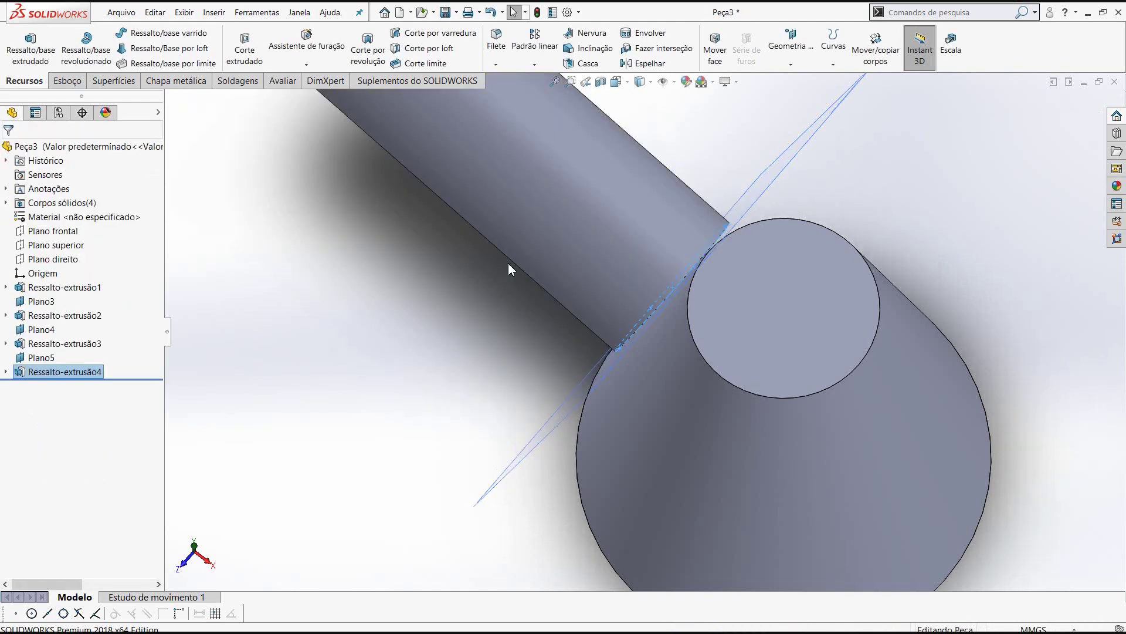
{"action": "mouse_move", "coordinate": [574, 238]}
{"action": "middle_mouse_down"}
{"action": "mouse_move", "coordinate": [589, 227]}
{"action": "mouse_move", "coordinate": [610, 260]}
{"action": "mouse_move", "coordinate": [594, 201]}
{"action": "mouse_move", "coordinate": [615, 242]}
{"action": "middle_mouse_up"}
Step: Edit Ressalto-extrusão4 and set Direção 2 to Até o próximo
{"action": "left_click", "coordinate": [614, 237]}
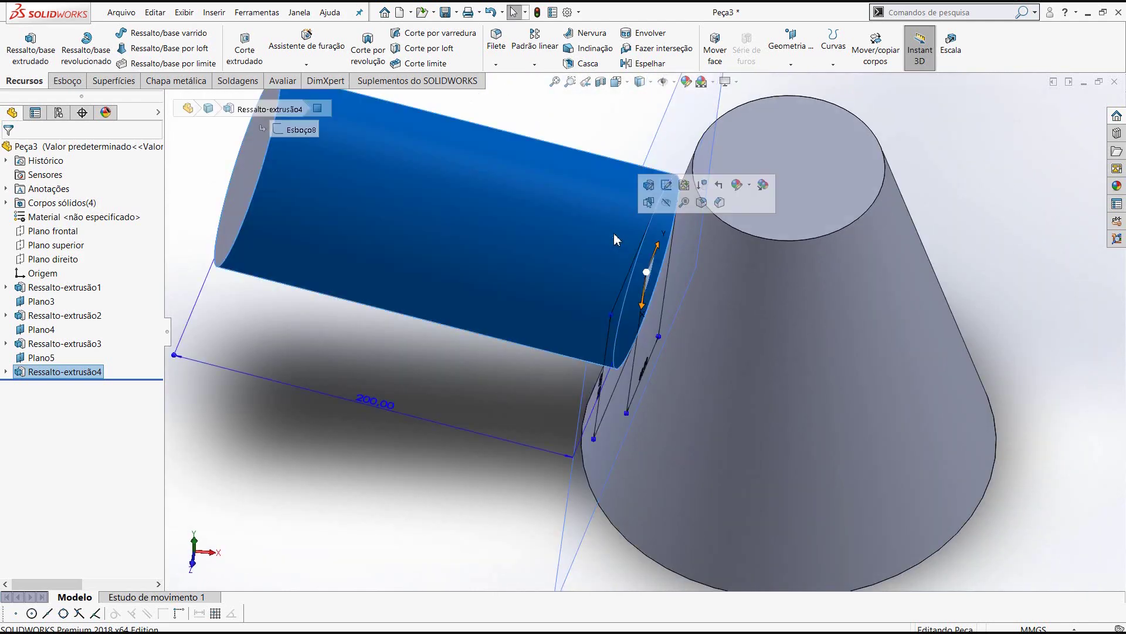
{"action": "left_click", "coordinate": [653, 186]}
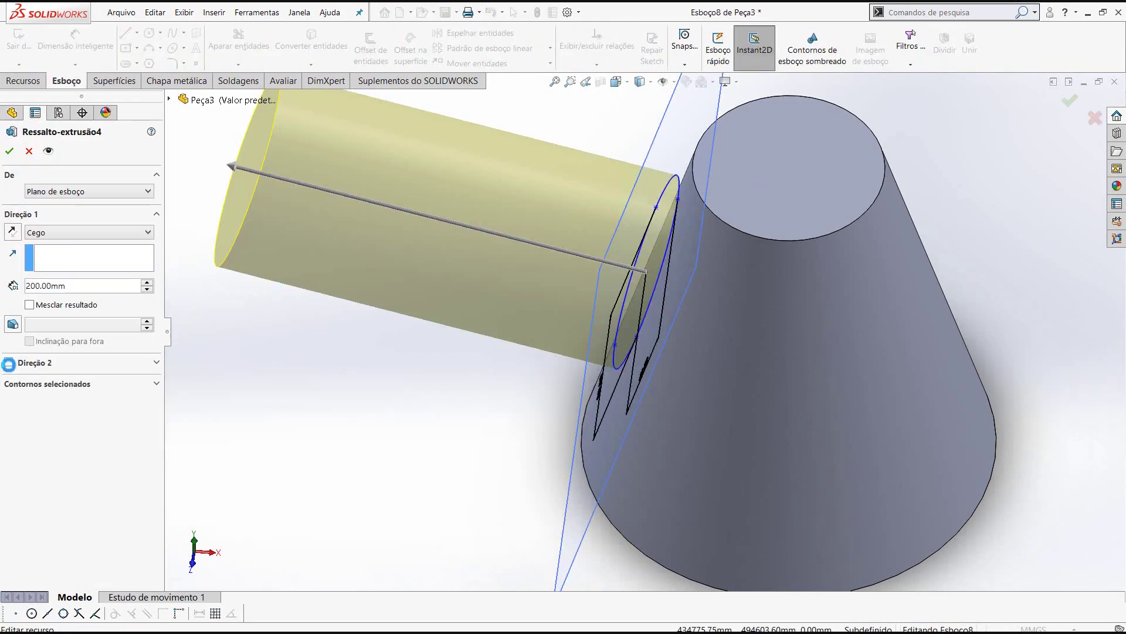
{"action": "left_click", "coordinate": [8, 364]}
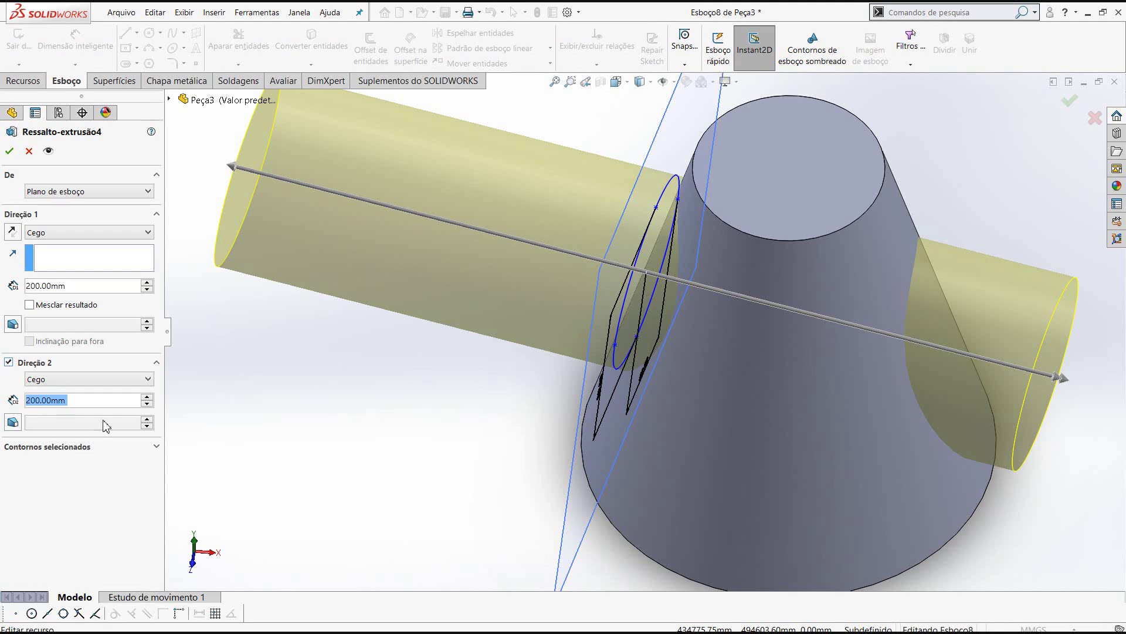
{"action": "left_click", "coordinate": [117, 380]}
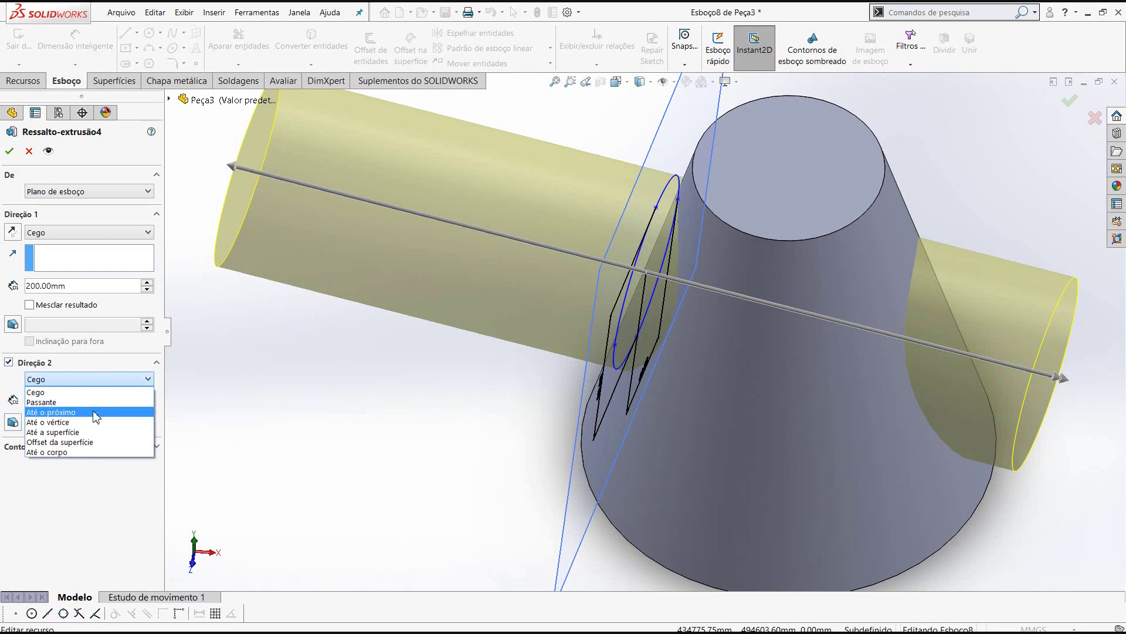
{"action": "left_click", "coordinate": [94, 413]}
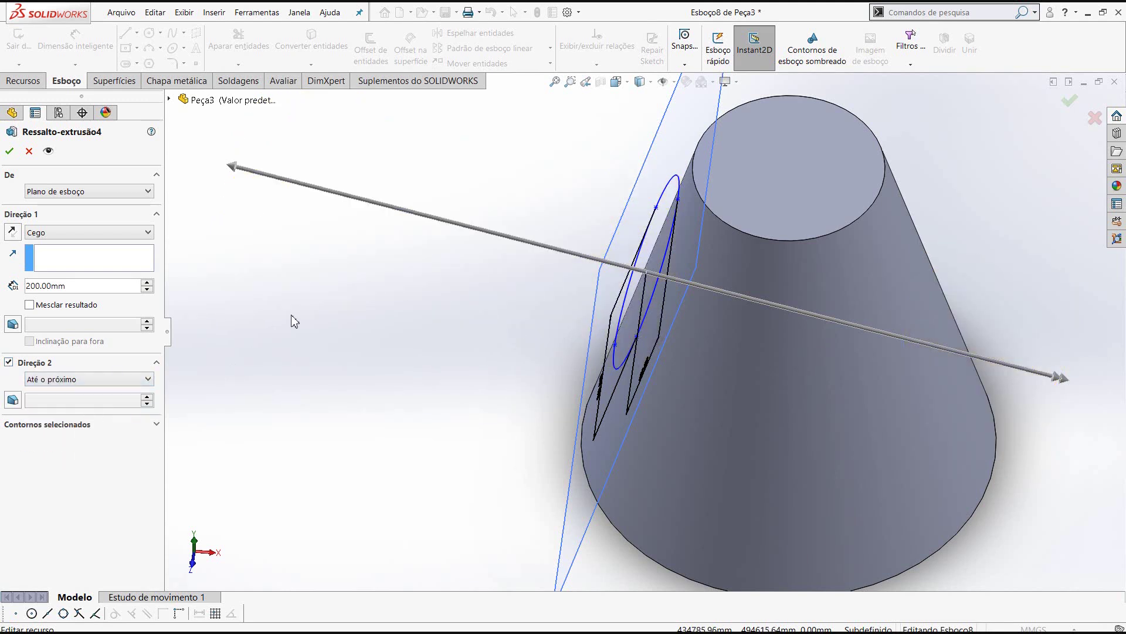
{"action": "left_click", "coordinate": [9, 362]}
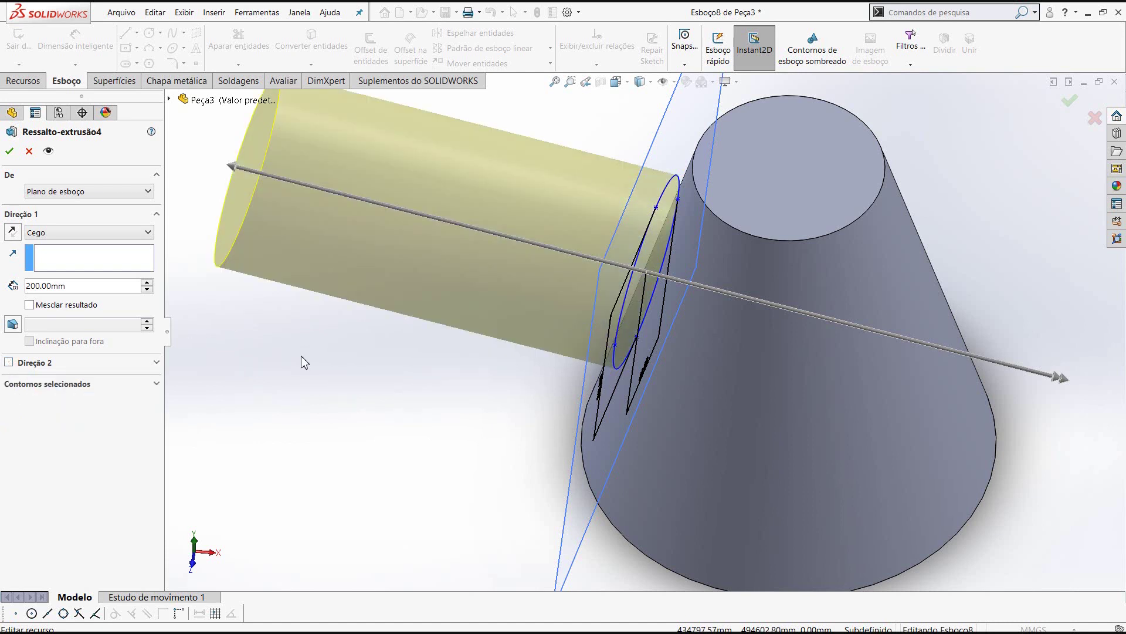
Step: Turn on Mesclar resultado and Direção 2, leave draft off, and confirm
{"action": "left_click", "coordinate": [14, 325]}
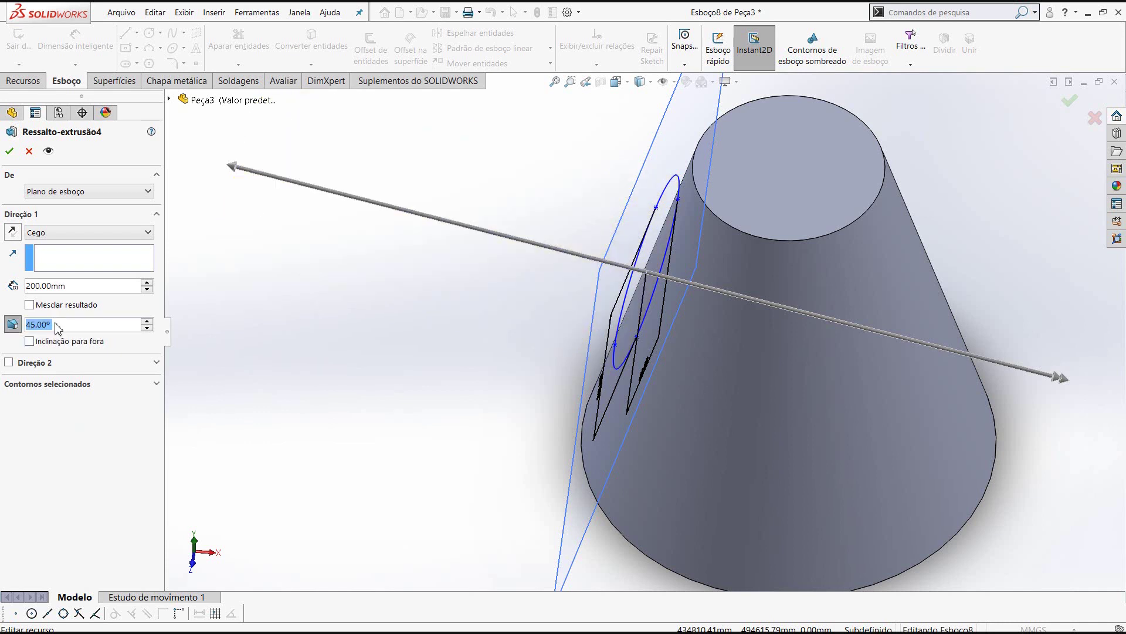
{"action": "left_click", "coordinate": [29, 305]}
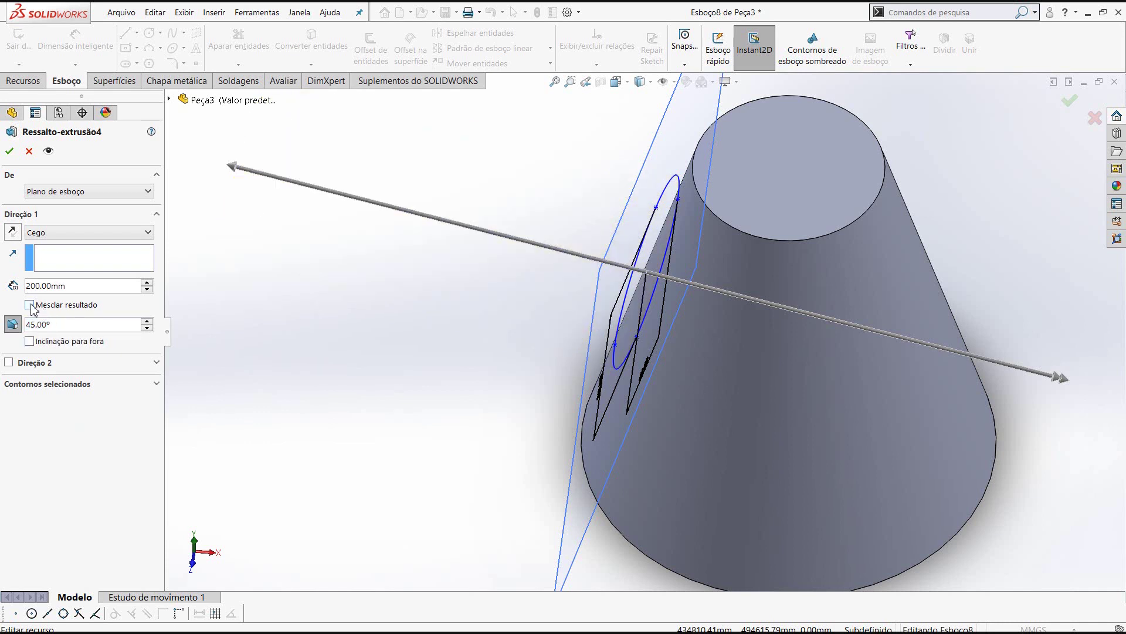
{"action": "left_click", "coordinate": [10, 362]}
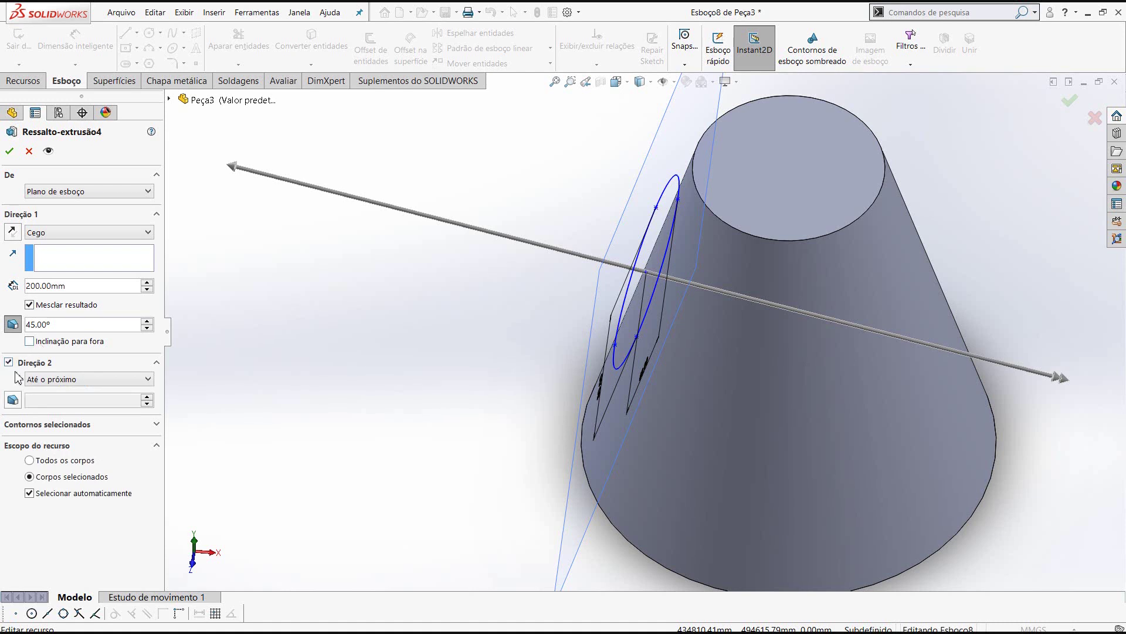
{"action": "left_click", "coordinate": [12, 326]}
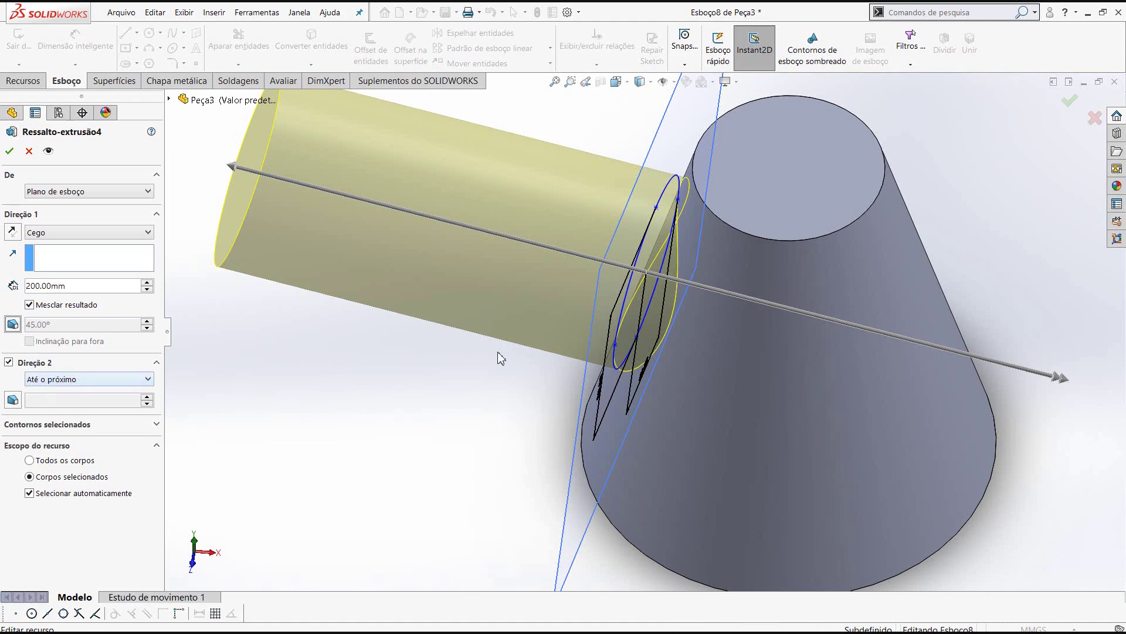
{"action": "mouse_move", "coordinate": [479, 377]}
{"action": "middle_mouse_down"}
{"action": "mouse_move", "coordinate": [475, 420]}
{"action": "mouse_move", "coordinate": [457, 318]}
{"action": "mouse_move", "coordinate": [511, 363]}
{"action": "mouse_move", "coordinate": [518, 412]}
{"action": "middle_mouse_up"}
{"action": "key", "text": "Return"}
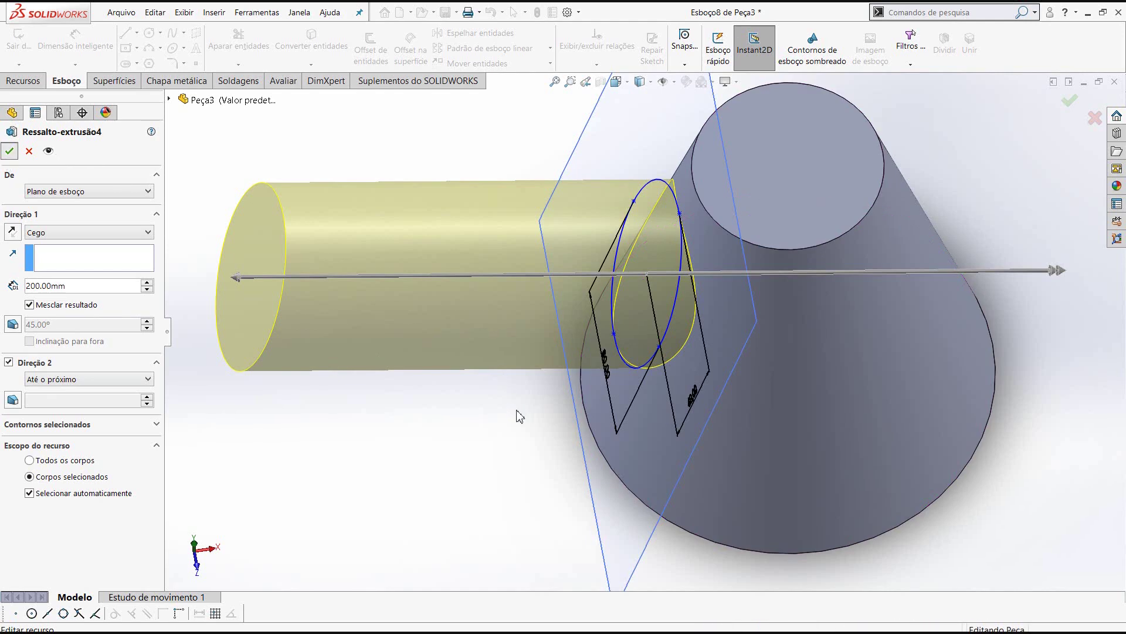
Step: Bring the whole part into view and select Ressalto-extrusão4 in the feature tree
{"action": "mouse_move", "coordinate": [638, 364]}
{"action": "middle_mouse_down"}
{"action": "mouse_move", "coordinate": [654, 164]}
{"action": "mouse_move", "coordinate": [716, 229]}
{"action": "mouse_move", "coordinate": [807, 284]}
{"action": "mouse_move", "coordinate": [880, 121]}
{"action": "mouse_move", "coordinate": [854, 367]}
{"action": "mouse_move", "coordinate": [845, 252]}
{"action": "mouse_move", "coordinate": [822, 244]}
{"action": "mouse_move", "coordinate": [741, 415]}
{"action": "middle_mouse_up"}
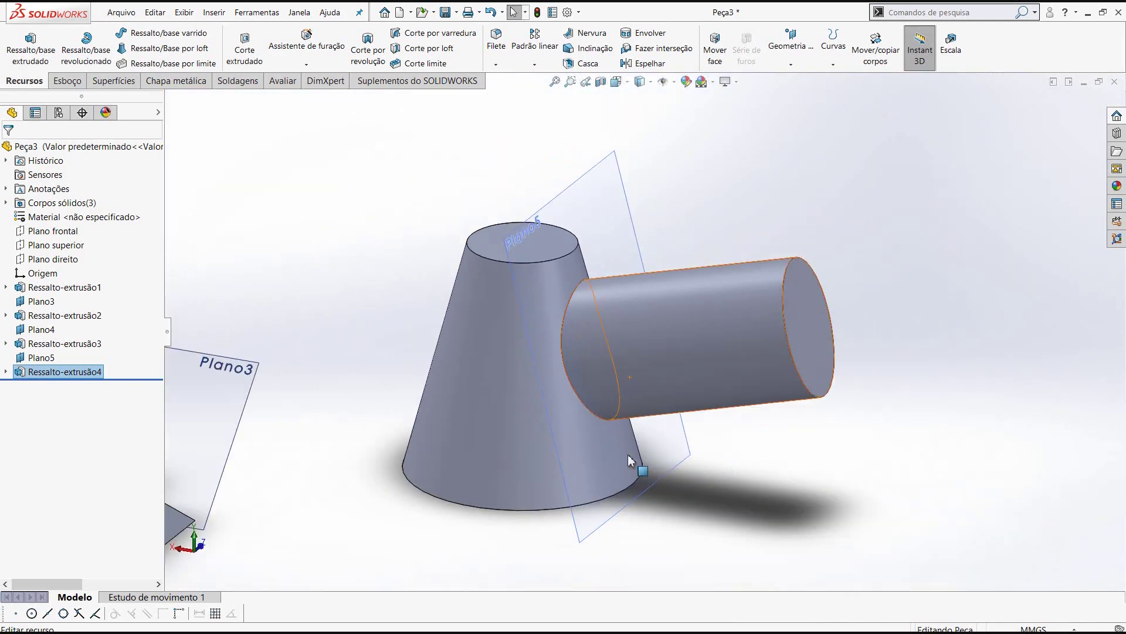
{"action": "mouse_move", "coordinate": [628, 454]}
{"action": "middle_mouse_down"}
{"action": "mouse_move", "coordinate": [582, 314]}
{"action": "mouse_move", "coordinate": [593, 291]}
{"action": "mouse_move", "coordinate": [575, 312]}
{"action": "middle_mouse_up"}
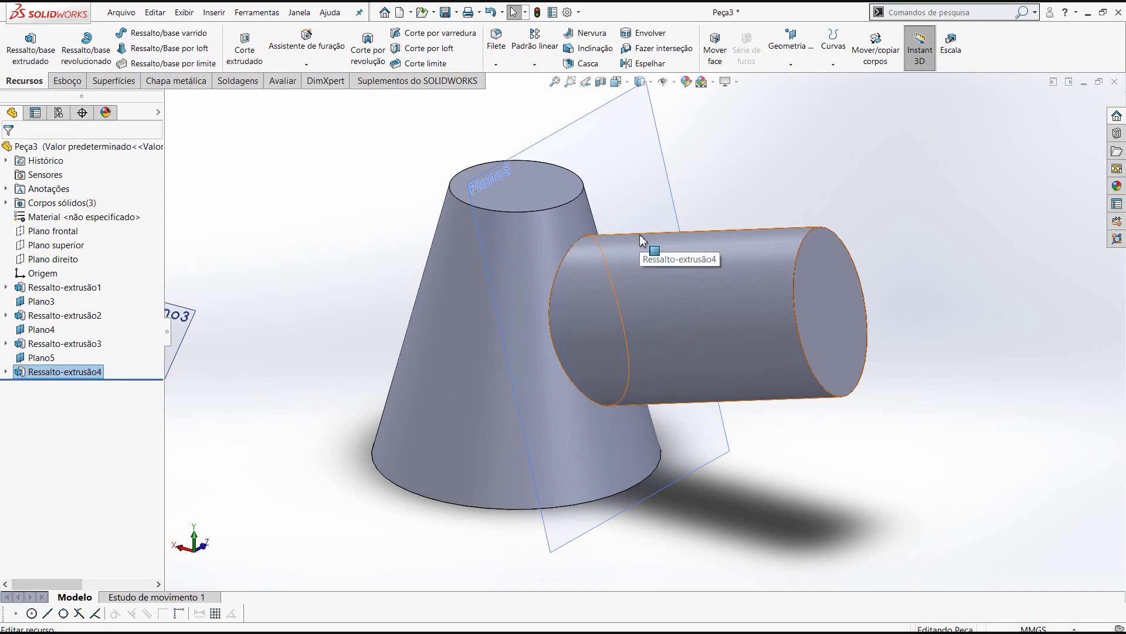
{"action": "scroll", "coordinate": [584, 320], "scroll_direction": "down", "scroll_amount": 3}
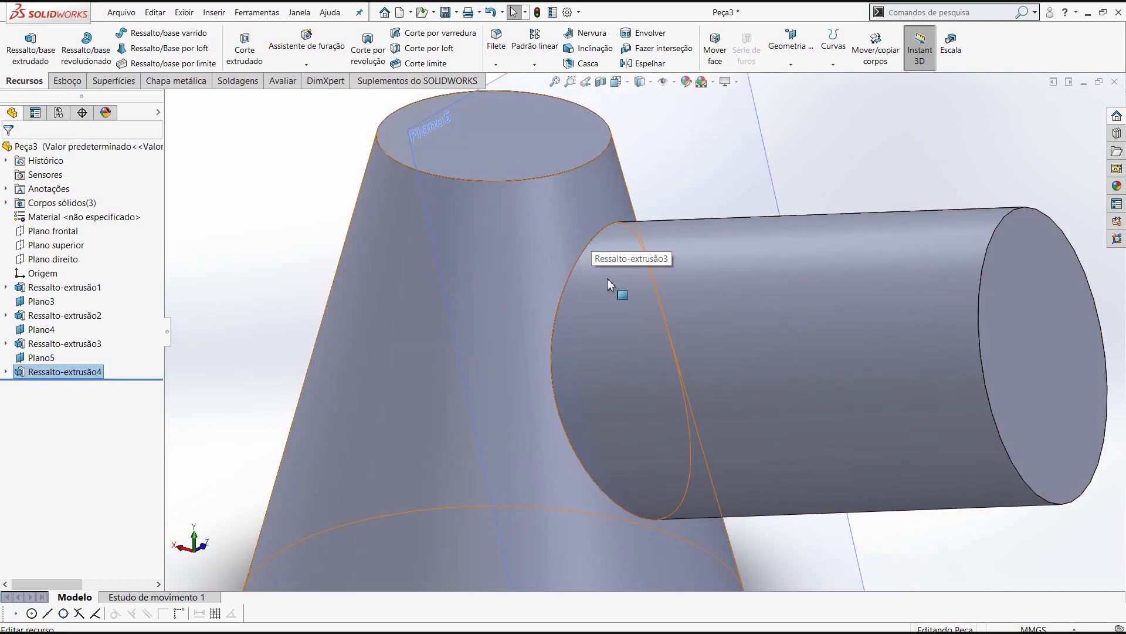
{"action": "middle_click_drag", "start_coordinate": [628, 263], "coordinate": [674, 313]}
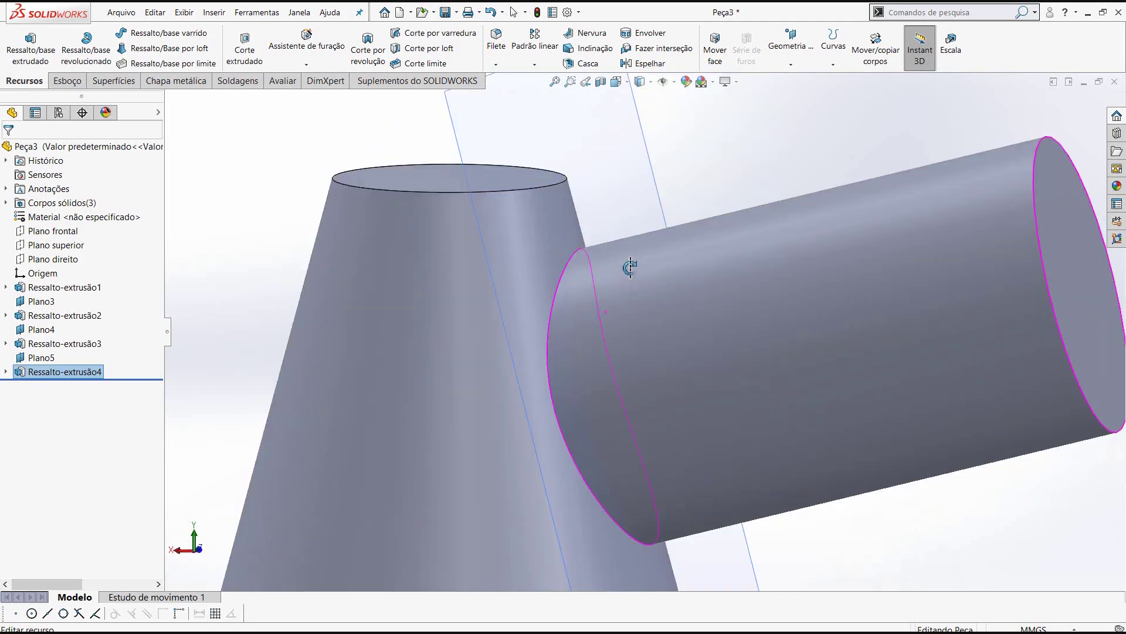
{"action": "left_click", "coordinate": [675, 315]}
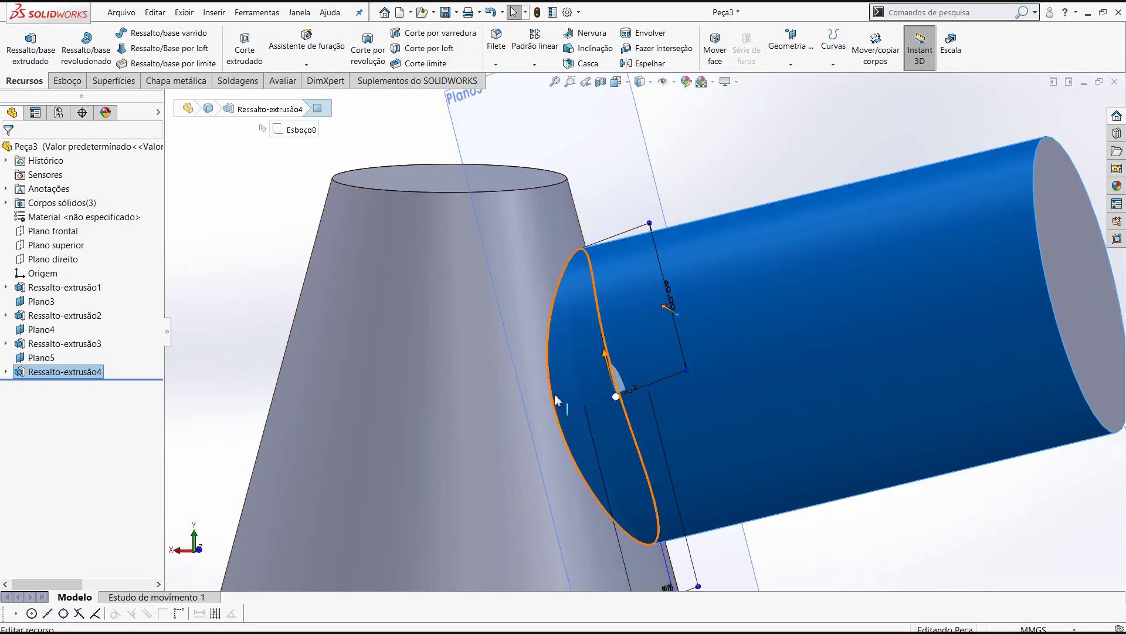
{"action": "scroll", "coordinate": [556, 399], "scroll_direction": "up", "scroll_amount": 1}
{"action": "middle_click_drag", "start_coordinate": [584, 317], "coordinate": [610, 352]}
{"action": "scroll", "coordinate": [587, 375], "scroll_direction": "up", "scroll_amount": 3}
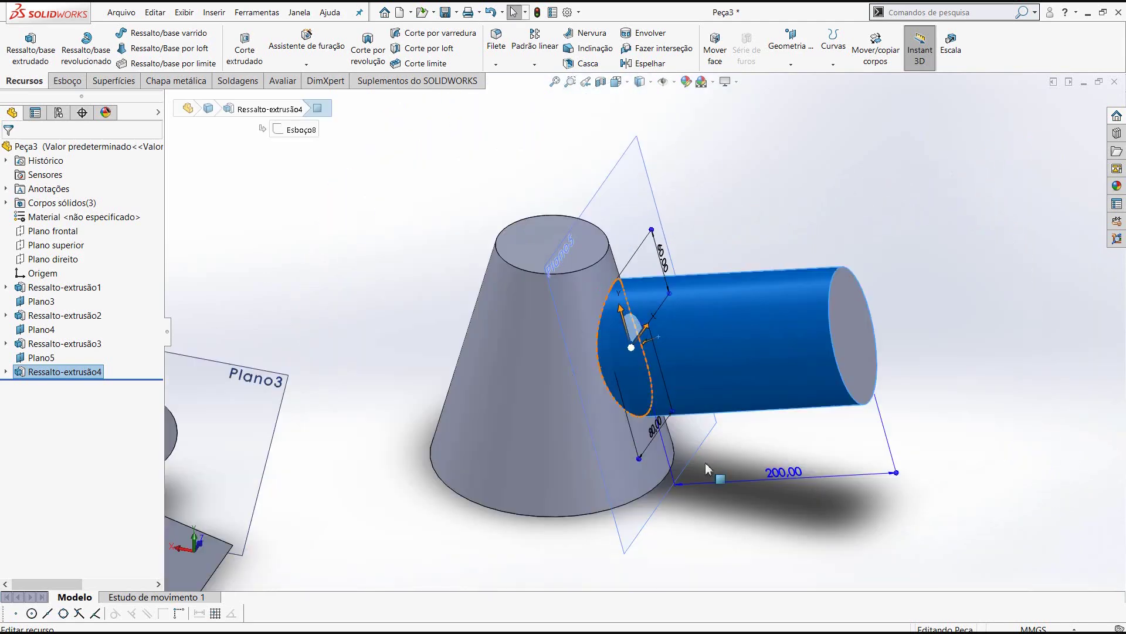
{"action": "key", "text": "Escape"}
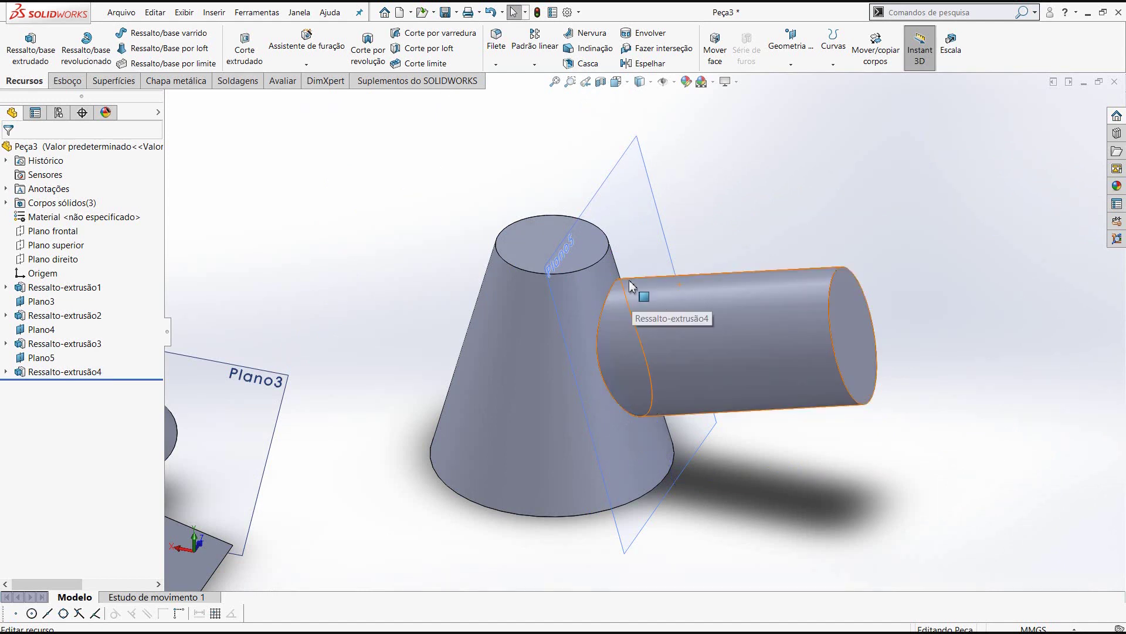
{"action": "left_click", "coordinate": [54, 374]}
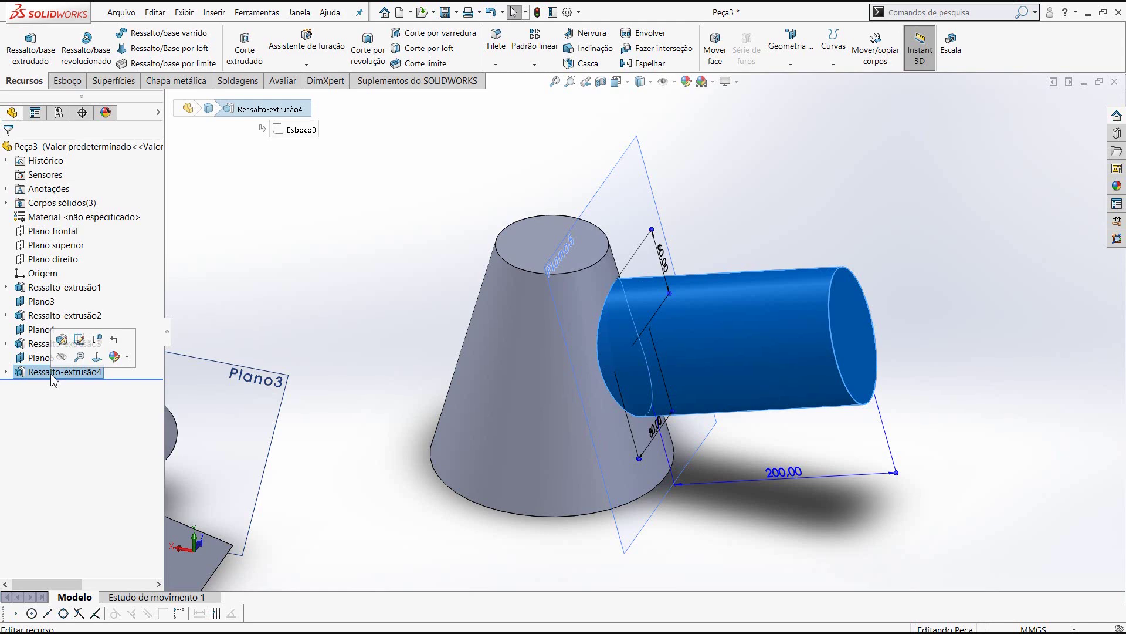
Step: Delete Ressalto-extrusão4 with Excluir, confirming Sim
{"action": "right_click", "coordinate": [54, 378]}
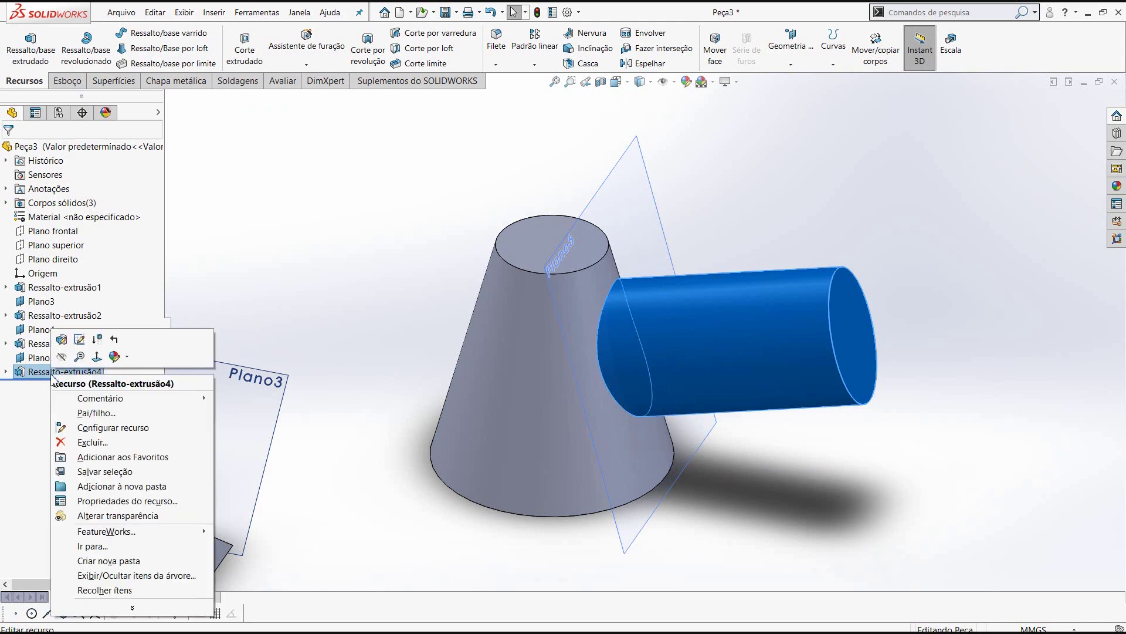
{"action": "left_click", "coordinate": [94, 440]}
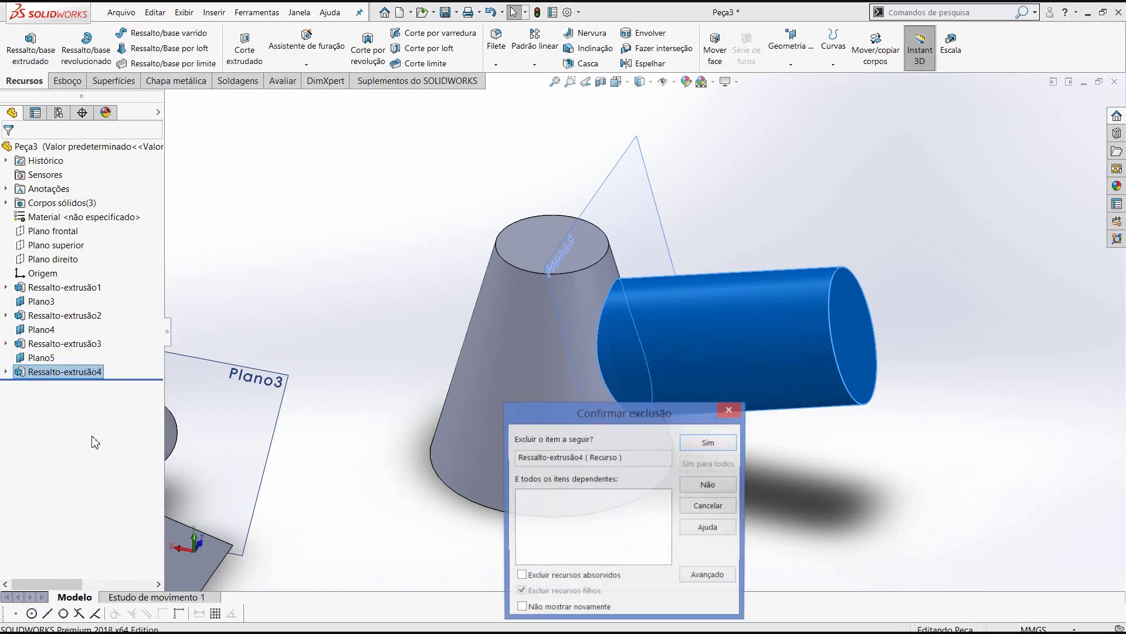
{"action": "left_click", "coordinate": [708, 443]}
{"action": "middle_click_drag", "start_coordinate": [729, 352], "coordinate": [707, 326]}
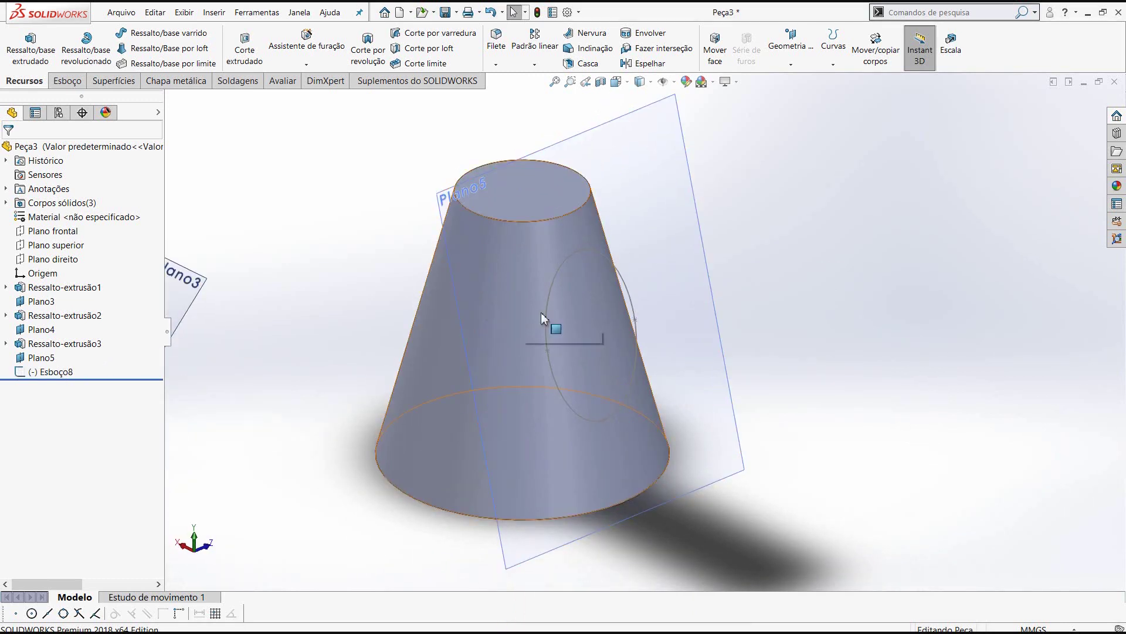
Step: Extrude-cut Esboço8 into the cone with Cego 200 mm depth
{"action": "left_click", "coordinate": [245, 43]}
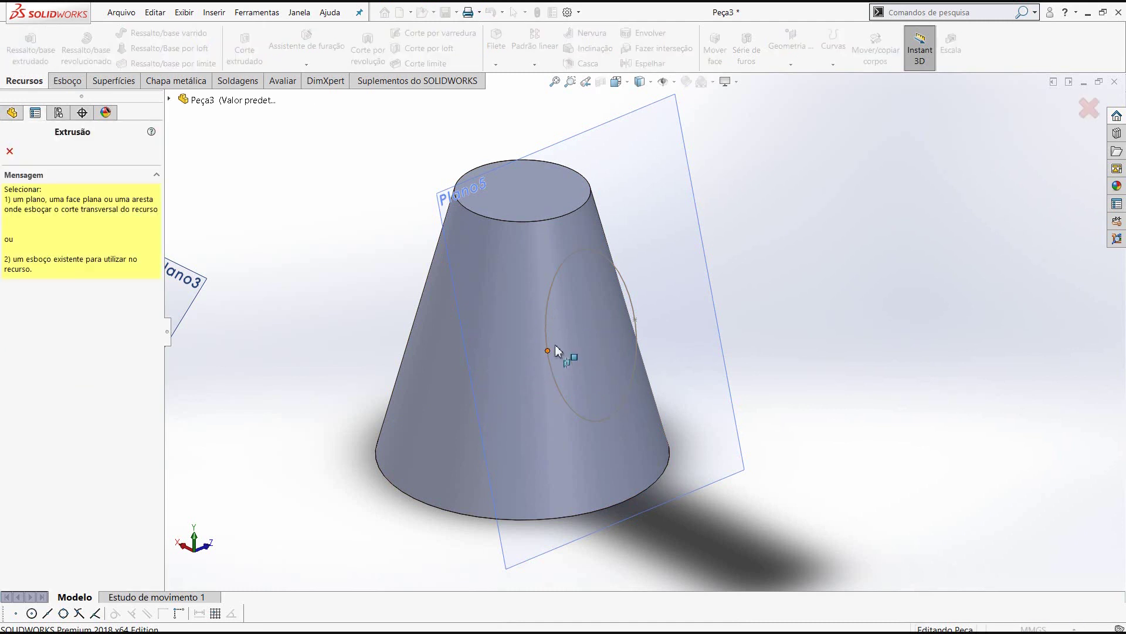
{"action": "left_click", "coordinate": [353, 451]}
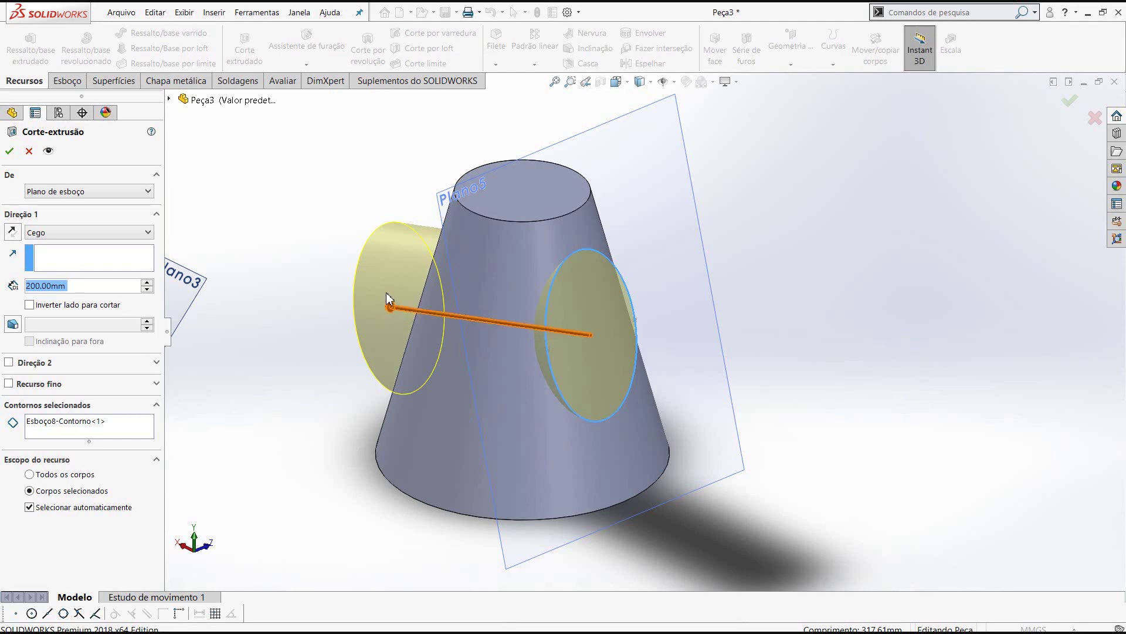
{"action": "mouse_move", "coordinate": [432, 264]}
{"action": "middle_mouse_down"}
{"action": "mouse_move", "coordinate": [486, 218]}
{"action": "mouse_move", "coordinate": [478, 239]}
{"action": "middle_mouse_up"}
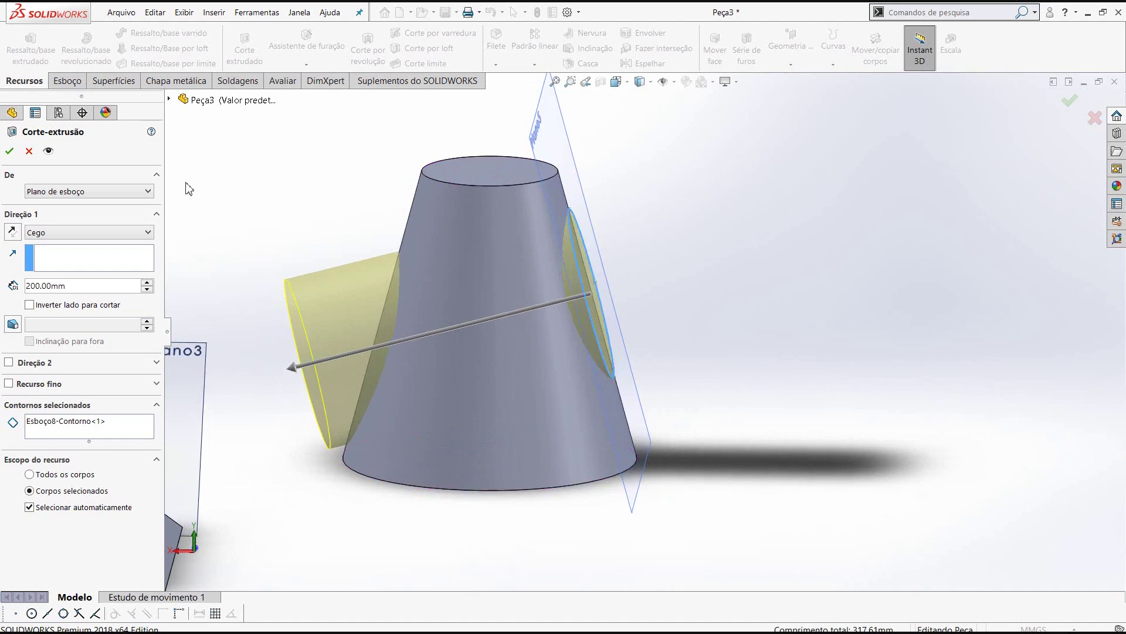
{"action": "left_click", "coordinate": [11, 153]}
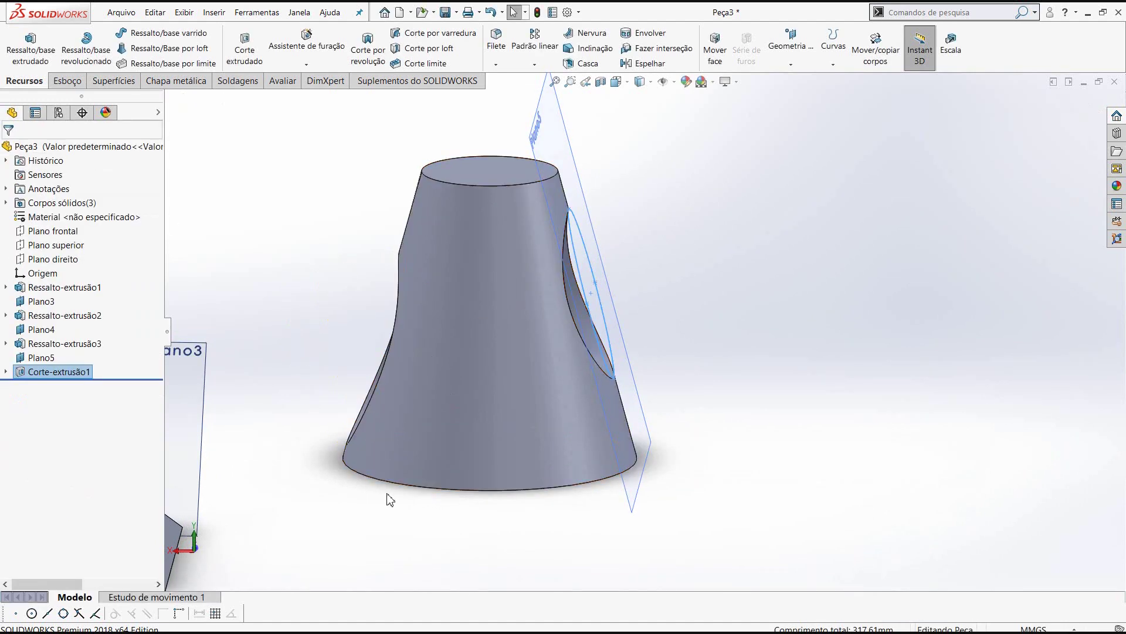
Step: Orbit and zoom to inspect the new elliptical pocket from Corte-extrusão1
{"action": "mouse_move", "coordinate": [387, 499]}
{"action": "middle_mouse_down"}
{"action": "mouse_move", "coordinate": [483, 462]}
{"action": "mouse_move", "coordinate": [450, 391]}
{"action": "mouse_move", "coordinate": [503, 394]}
{"action": "mouse_move", "coordinate": [556, 307]}
{"action": "mouse_move", "coordinate": [397, 385]}
{"action": "mouse_move", "coordinate": [337, 364]}
{"action": "mouse_move", "coordinate": [307, 301]}
{"action": "mouse_move", "coordinate": [351, 332]}
{"action": "mouse_move", "coordinate": [392, 390]}
{"action": "mouse_move", "coordinate": [385, 443]}
{"action": "mouse_move", "coordinate": [349, 391]}
{"action": "mouse_move", "coordinate": [369, 378]}
{"action": "mouse_move", "coordinate": [406, 393]}
{"action": "mouse_move", "coordinate": [340, 397]}
{"action": "middle_mouse_up"}
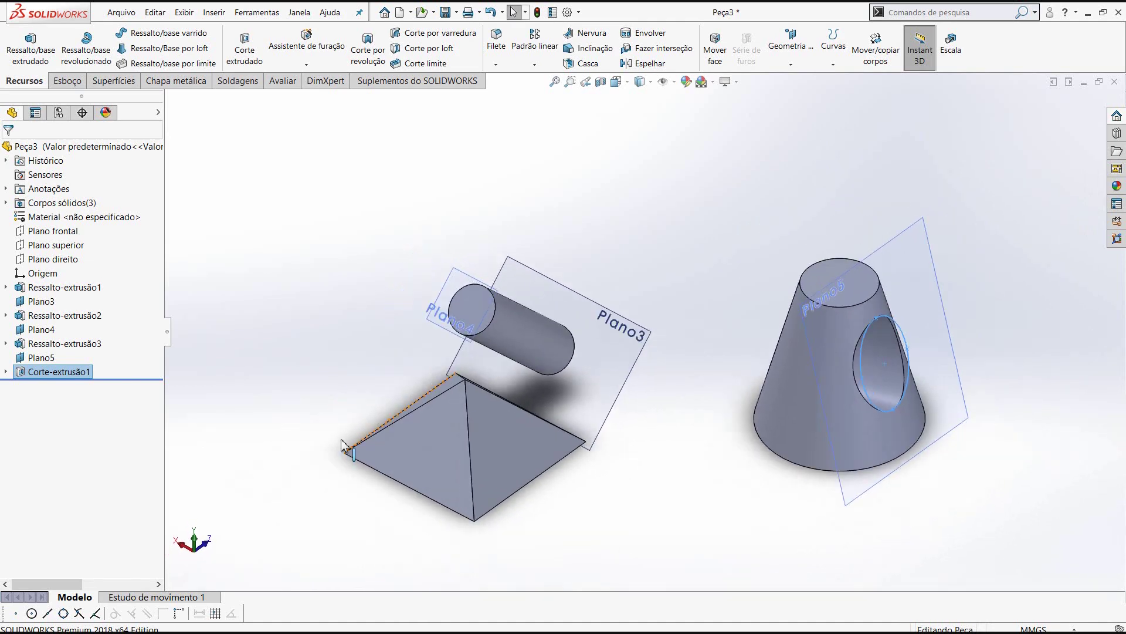
{"action": "scroll", "coordinate": [342, 444], "scroll_direction": "down", "scroll_amount": 1}
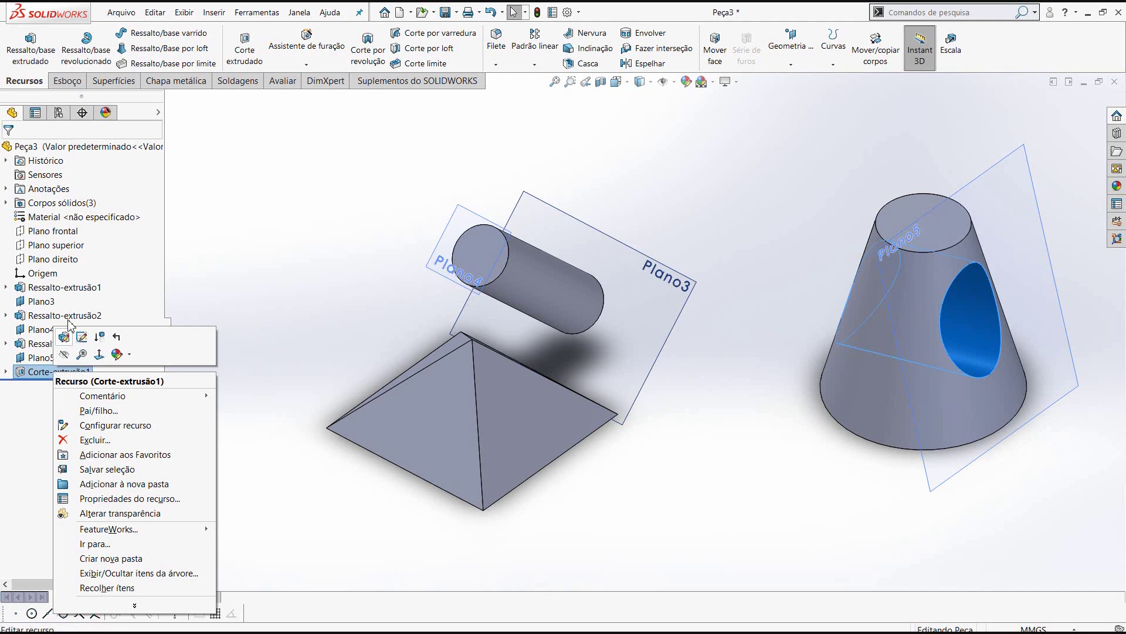
Step: Edit Corte-extrusão1 and change its blind depth from 200 mm to 100 mm
{"action": "left_click", "coordinate": [64, 337]}
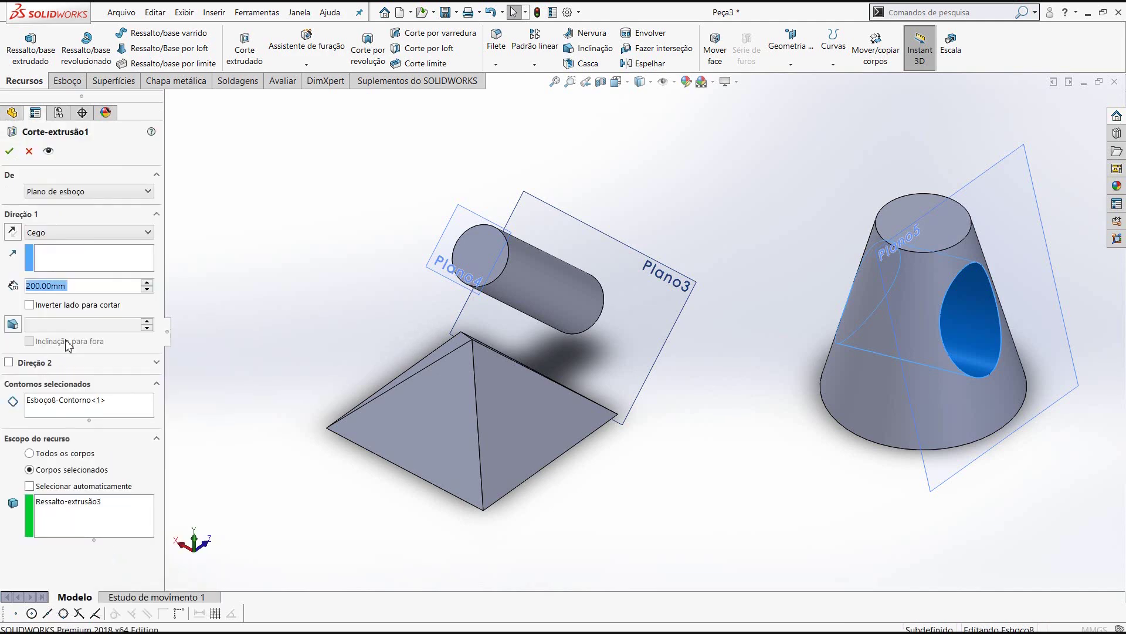
{"action": "left_click", "coordinate": [91, 289]}
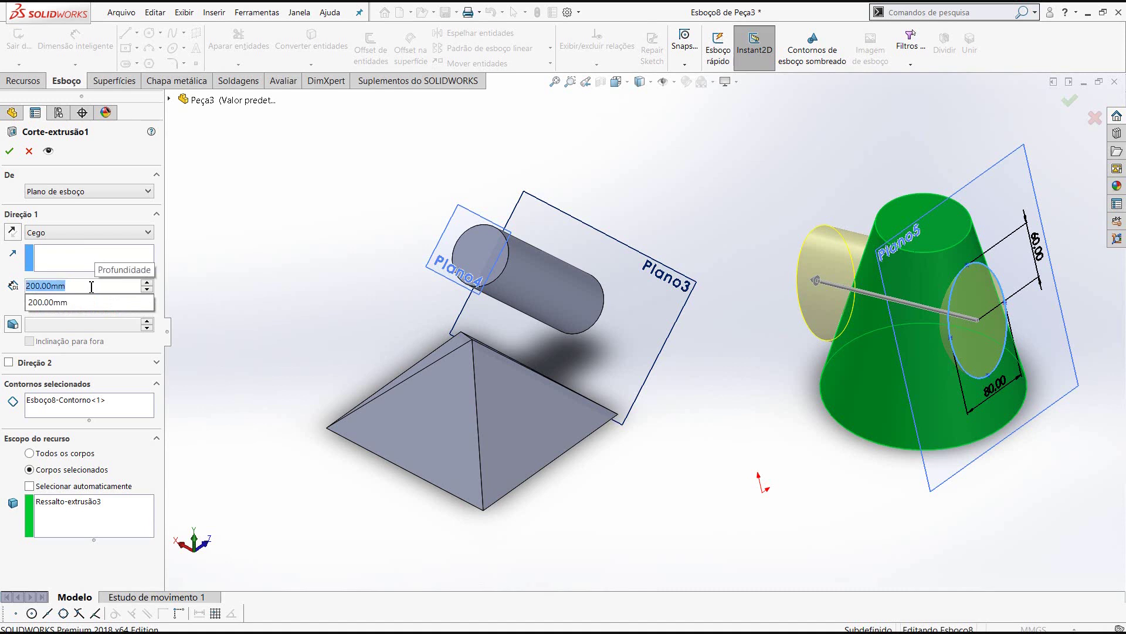
{"action": "type", "text": "10"}
{"action": "key", "text": "Return"}
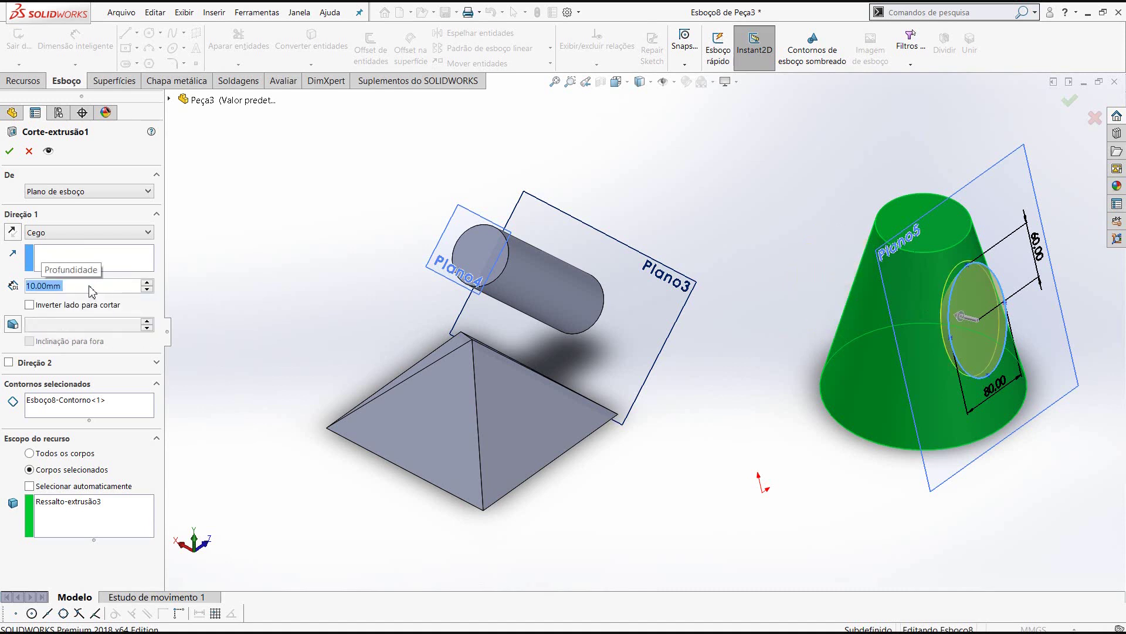
{"action": "type", "text": "100"}
{"action": "key", "text": "Return"}
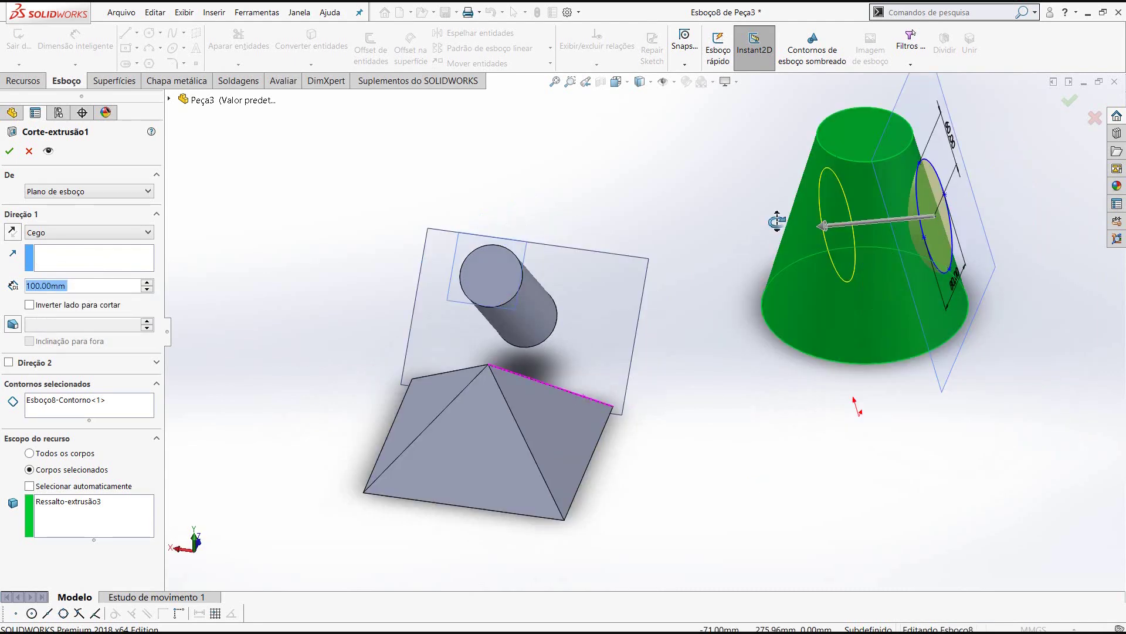
{"action": "middle_click_drag", "start_coordinate": [648, 258], "coordinate": [516, 258]}
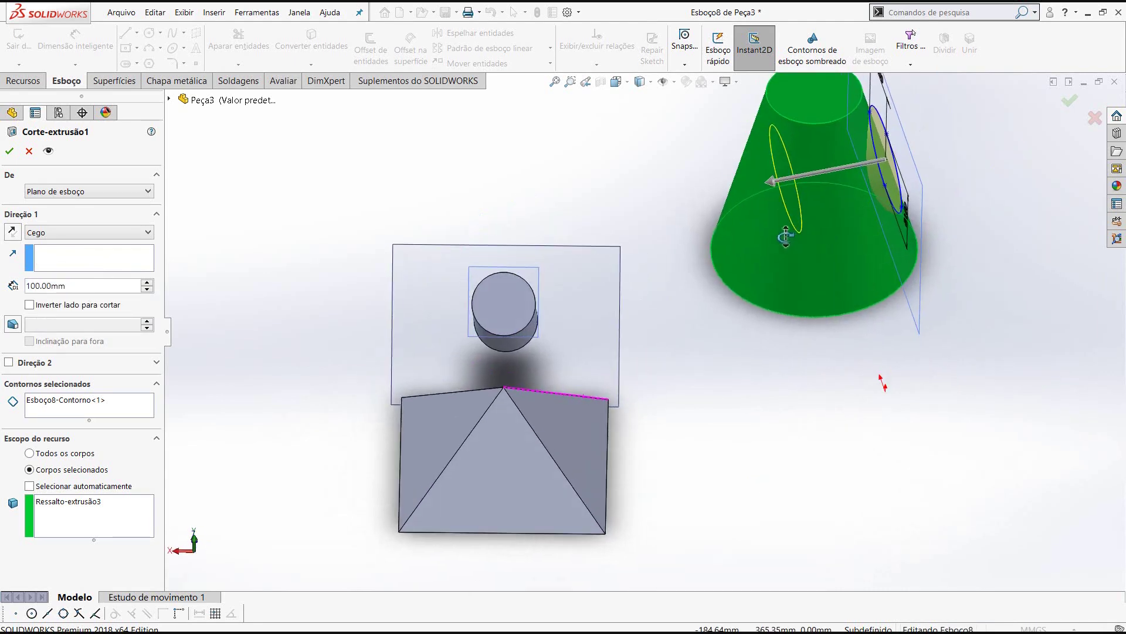
{"action": "left_click", "coordinate": [10, 151]}
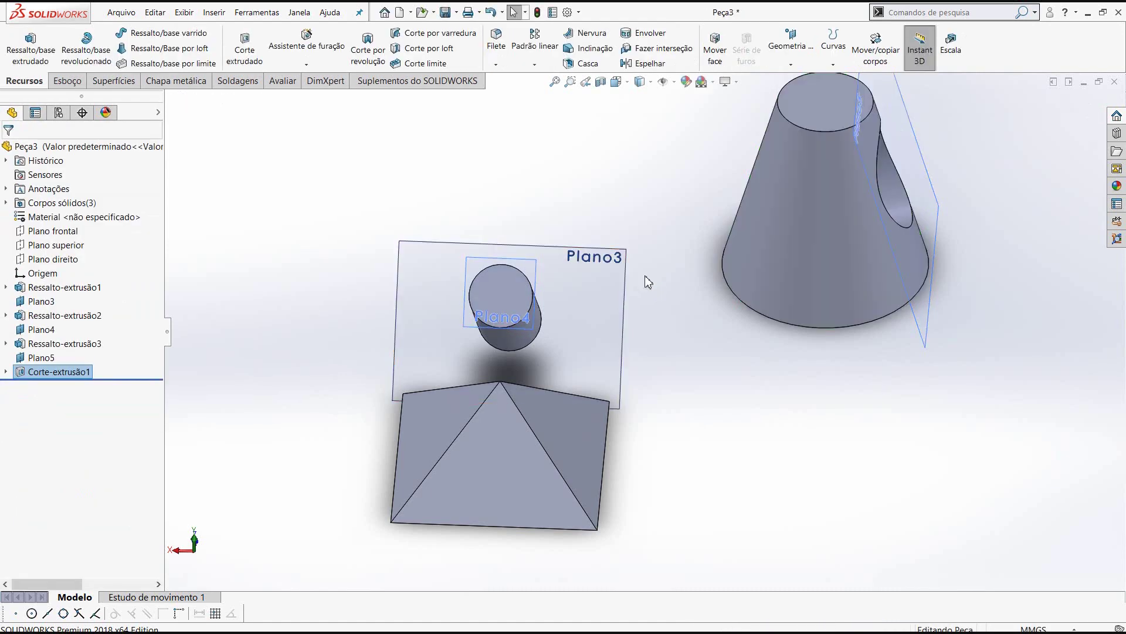
Step: Select the cone's flat top face and view it Normal to
{"action": "mouse_move", "coordinate": [604, 290]}
{"action": "middle_mouse_down"}
{"action": "mouse_move", "coordinate": [535, 216]}
{"action": "mouse_move", "coordinate": [717, 274]}
{"action": "mouse_move", "coordinate": [773, 129]}
{"action": "middle_mouse_up"}
{"action": "left_click", "coordinate": [781, 94]}
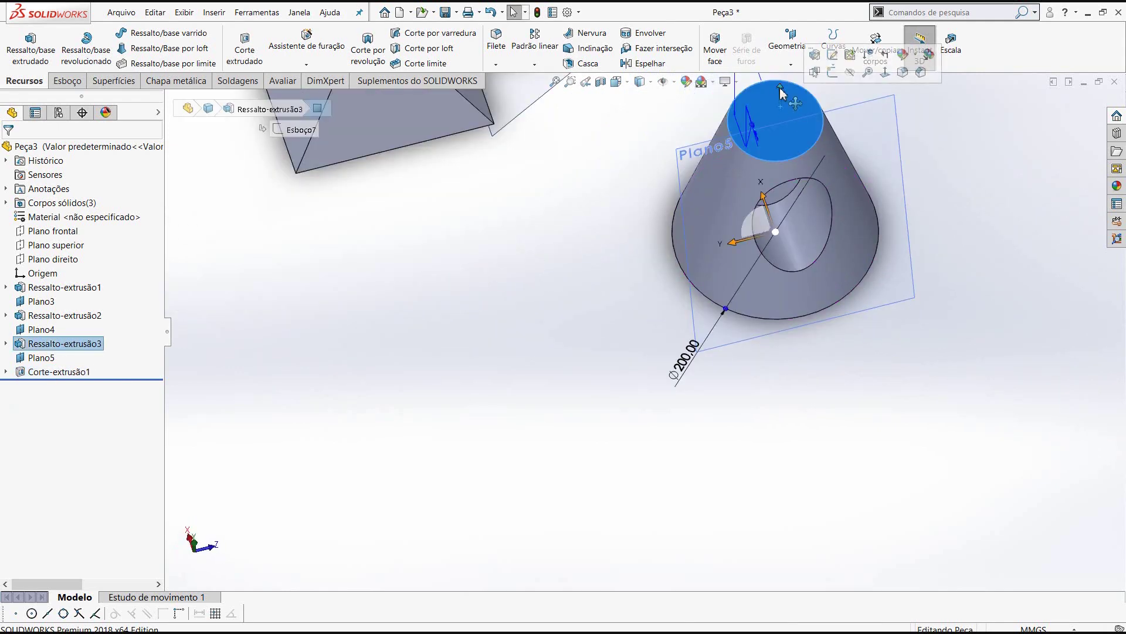
{"action": "left_click", "coordinate": [627, 82]}
{"action": "left_click", "coordinate": [684, 151]}
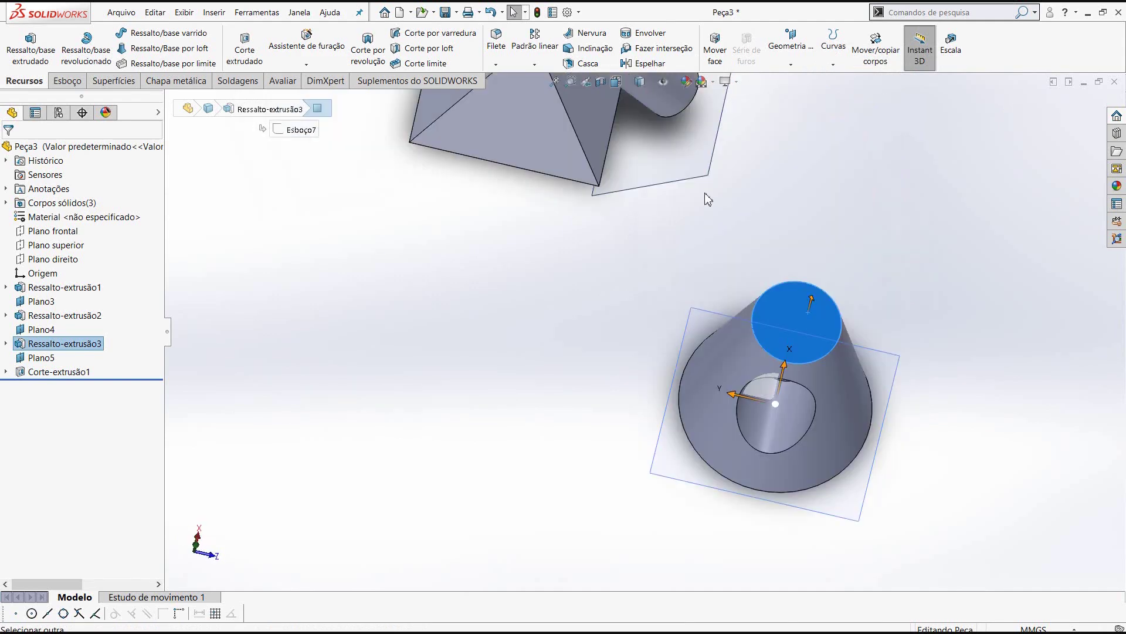
{"action": "scroll", "coordinate": [519, 475], "scroll_direction": "down", "scroll_amount": 3}
Step: Sketch a circle of radius about 19.10 mm centred on the cone's top face
{"action": "scroll", "coordinate": [528, 466], "scroll_direction": "down", "scroll_amount": 3}
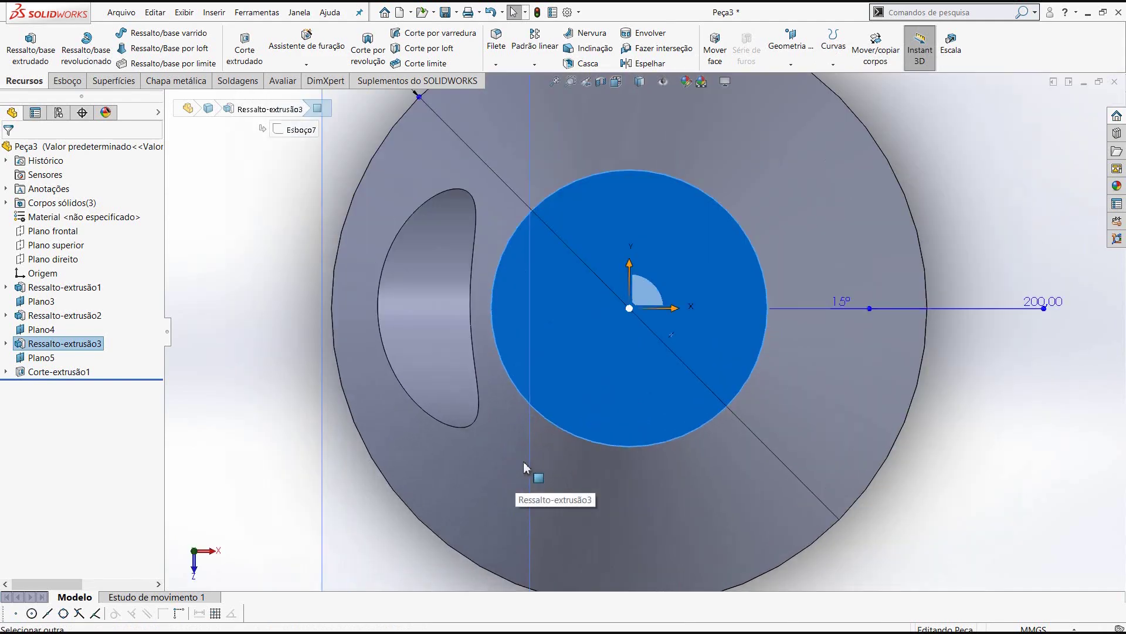
{"action": "left_click", "coordinate": [75, 85]}
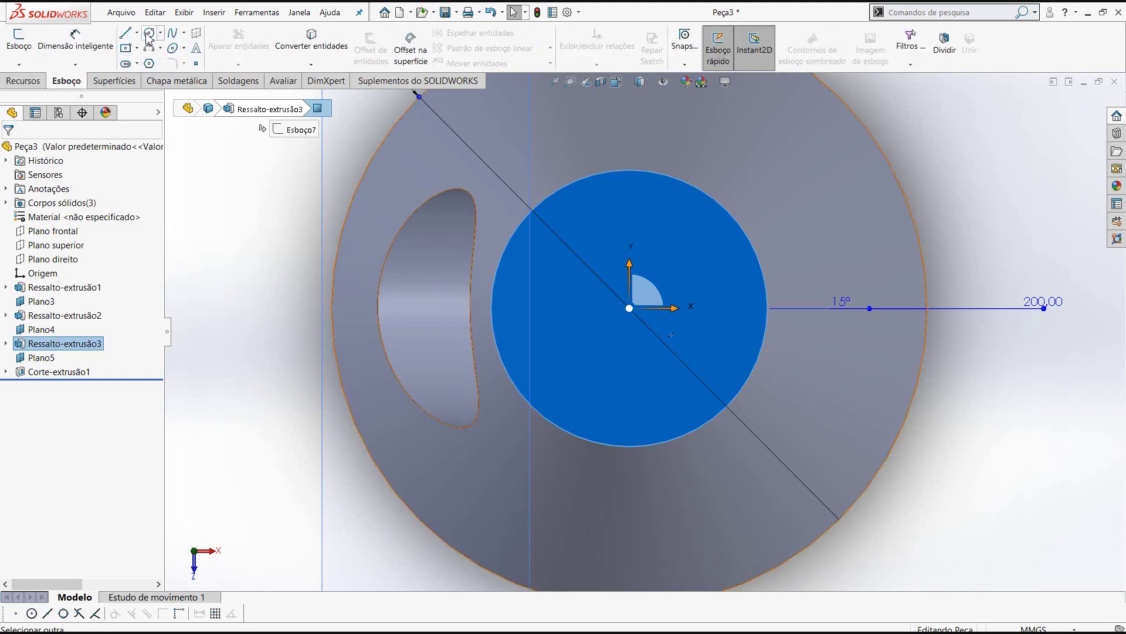
{"action": "left_click", "coordinate": [148, 37]}
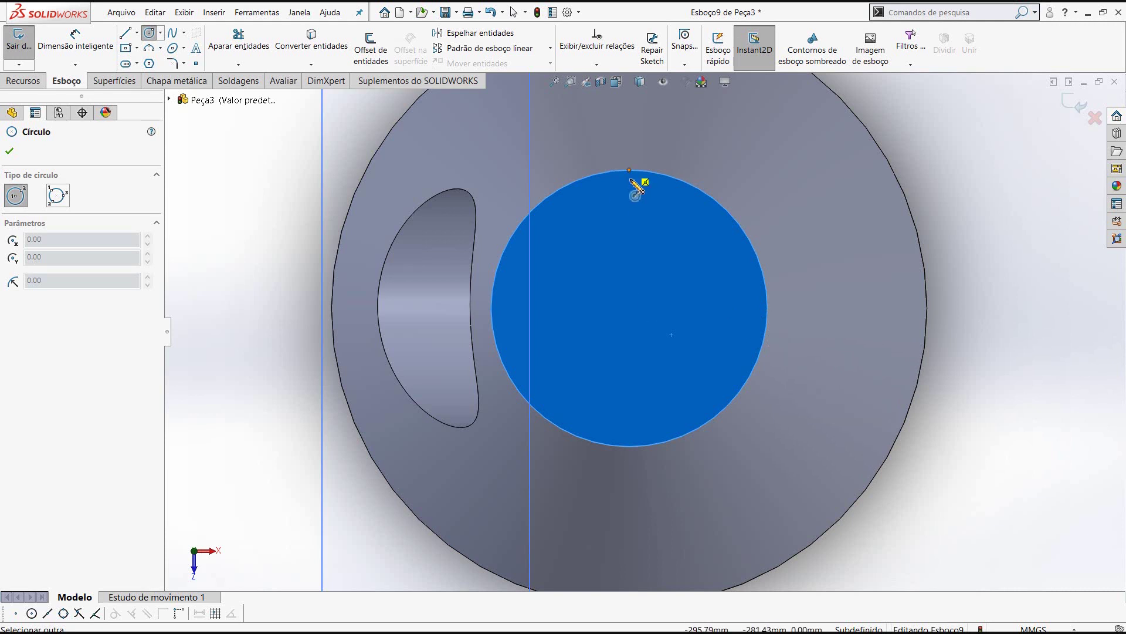
{"action": "left_click", "coordinate": [630, 308]}
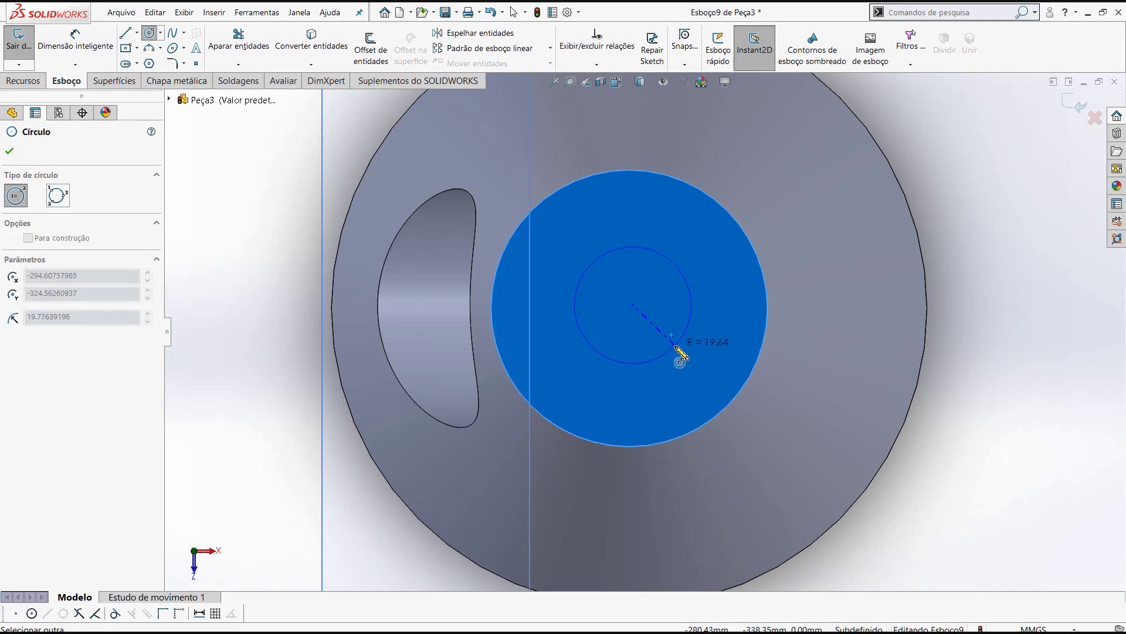
{"action": "left_click", "coordinate": [149, 32]}
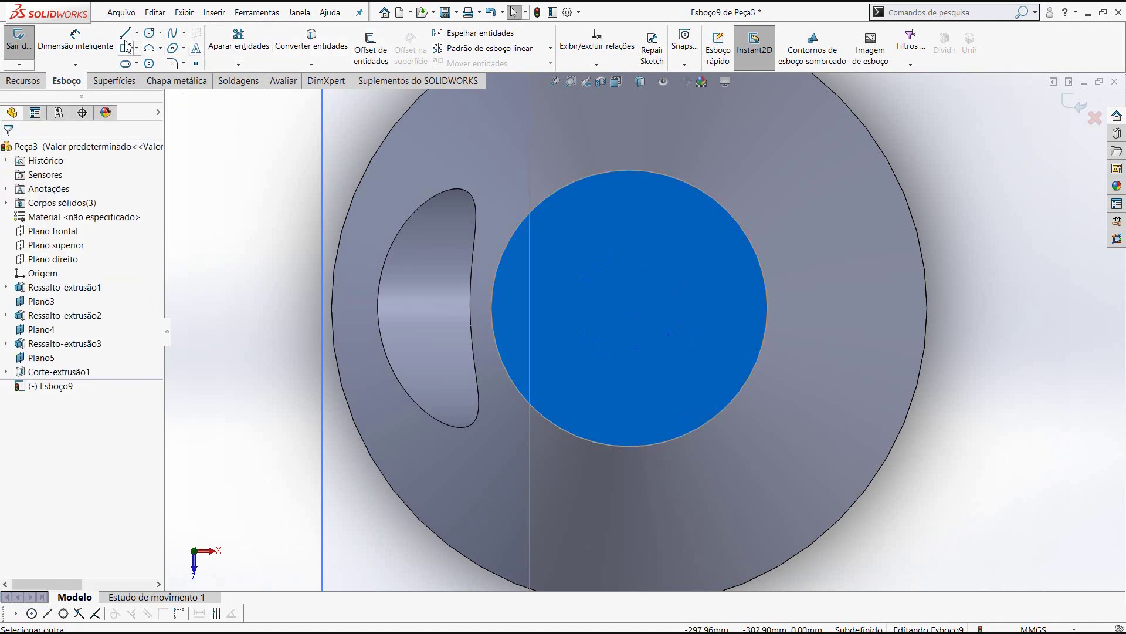
{"action": "left_click", "coordinate": [157, 34]}
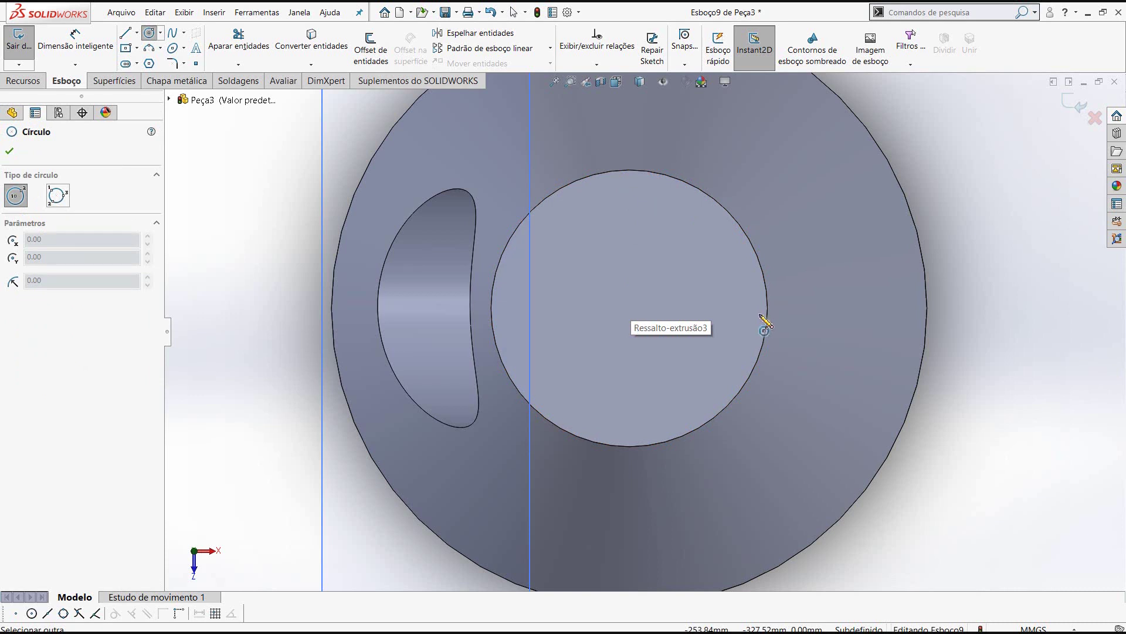
{"action": "left_click", "coordinate": [630, 307]}
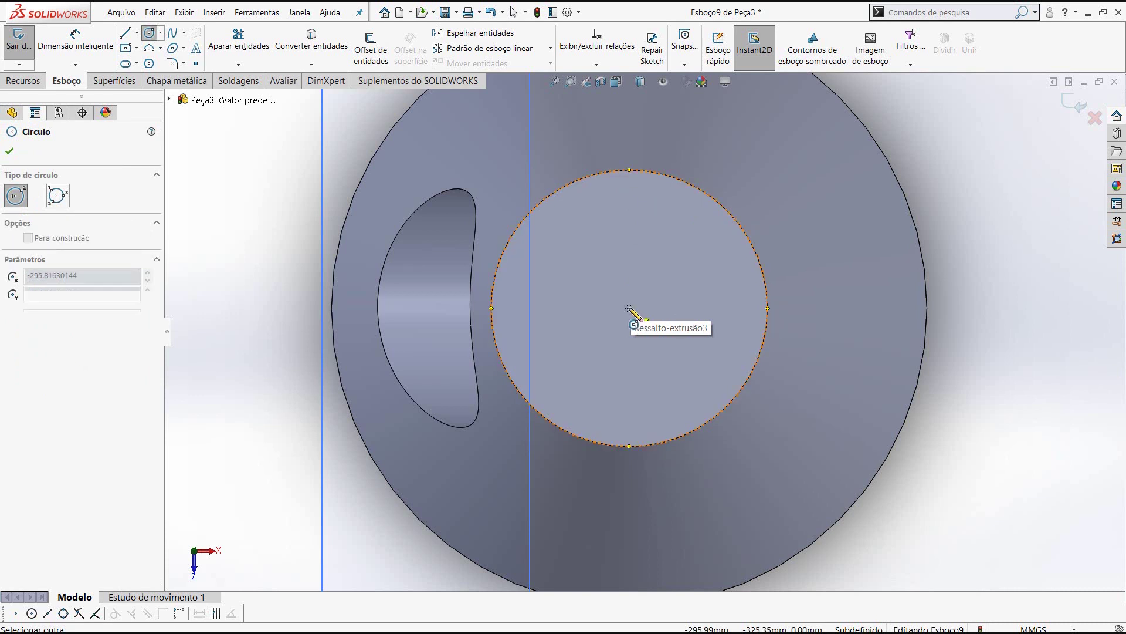
{"action": "left_click", "coordinate": [627, 366]}
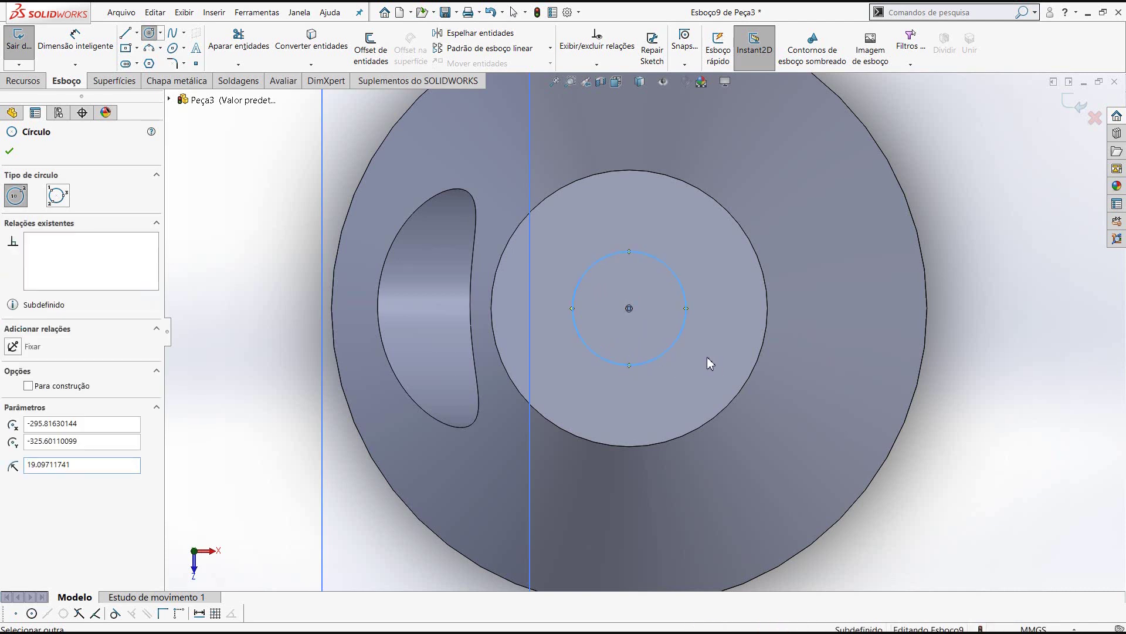
{"action": "right_click", "coordinate": [635, 302]}
{"action": "left_click", "coordinate": [777, 362]}
{"action": "mouse_move", "coordinate": [777, 365]}
{"action": "middle_mouse_down"}
{"action": "mouse_move", "coordinate": [790, 171]}
{"action": "mouse_move", "coordinate": [808, 183]}
{"action": "mouse_move", "coordinate": [800, 214]}
{"action": "middle_mouse_up"}
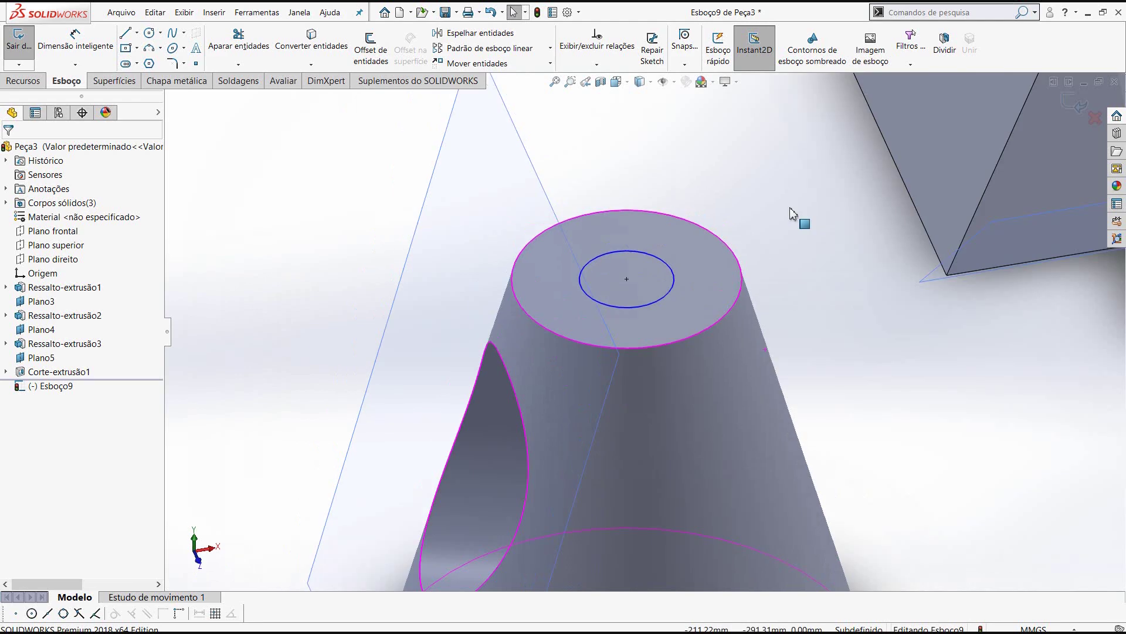
Step: Extrude-cut the top circle 'Até a superfície', ending at the side pocket's inner face
{"action": "left_click", "coordinate": [24, 81]}
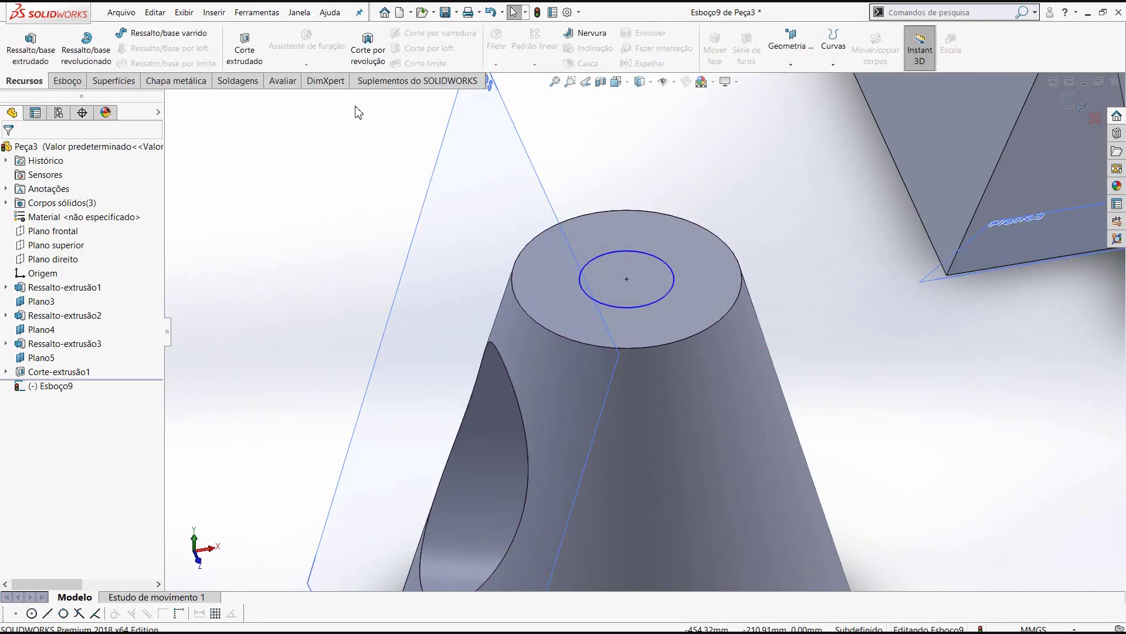
{"action": "left_click", "coordinate": [244, 47]}
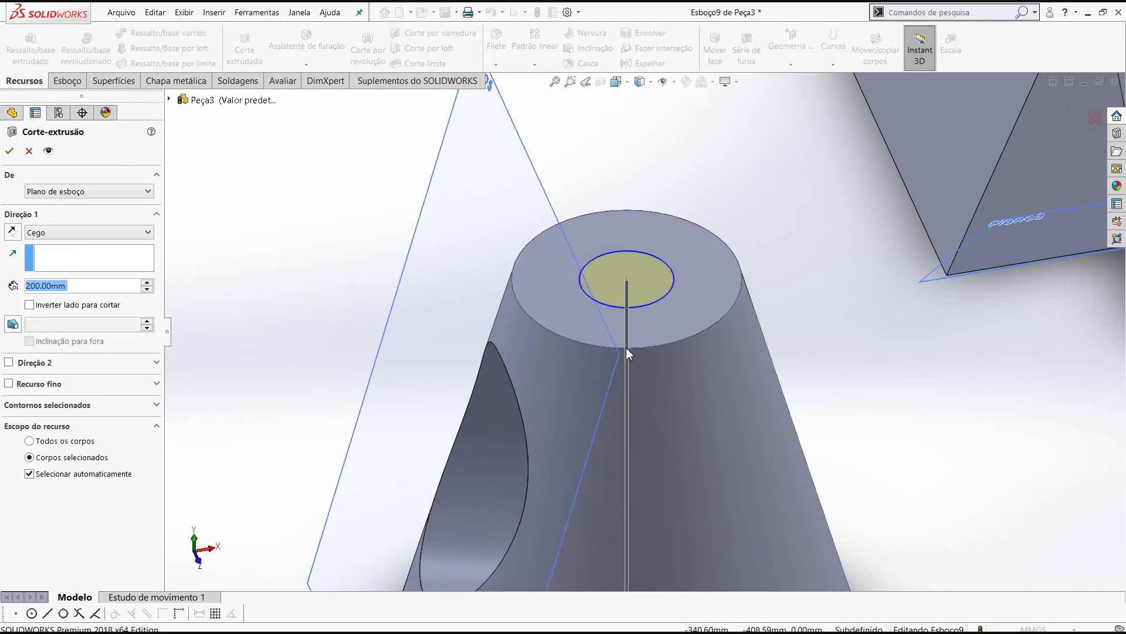
{"action": "mouse_move", "coordinate": [626, 352]}
{"action": "middle_mouse_down"}
{"action": "mouse_move", "coordinate": [711, 281]}
{"action": "mouse_move", "coordinate": [705, 305]}
{"action": "mouse_move", "coordinate": [689, 299]}
{"action": "middle_mouse_up"}
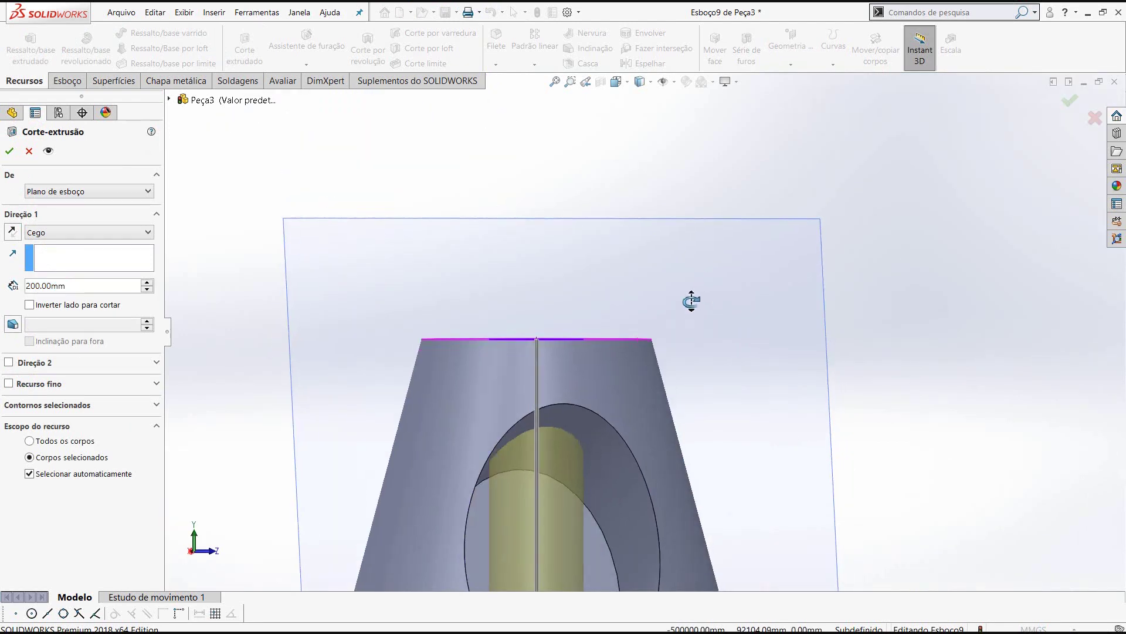
{"action": "left_click", "coordinate": [70, 234]}
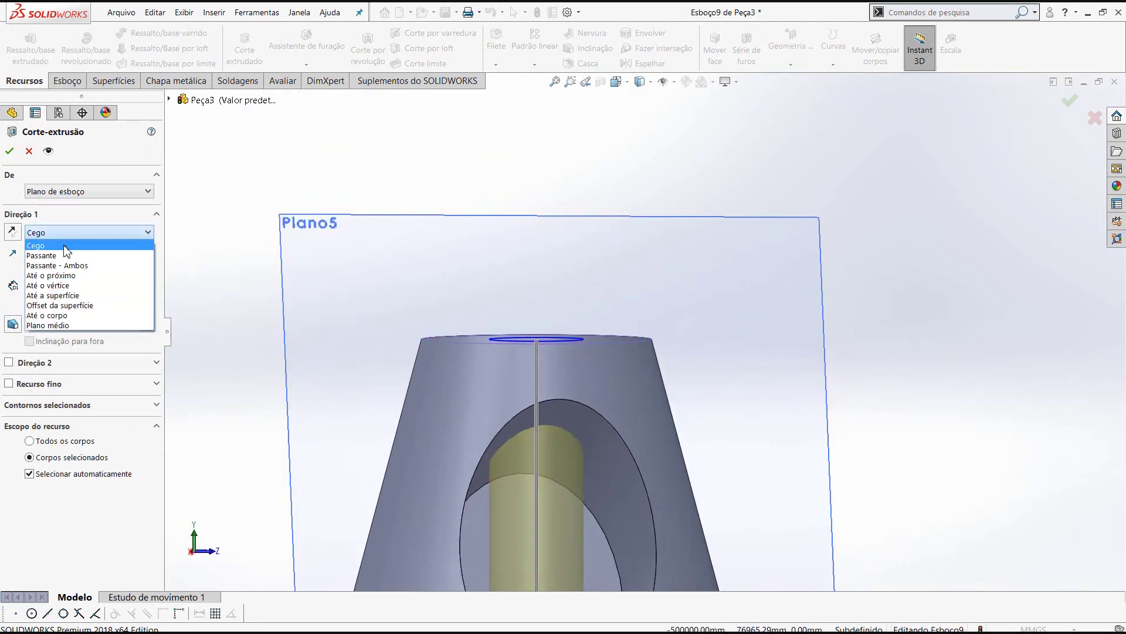
{"action": "left_click", "coordinate": [72, 295]}
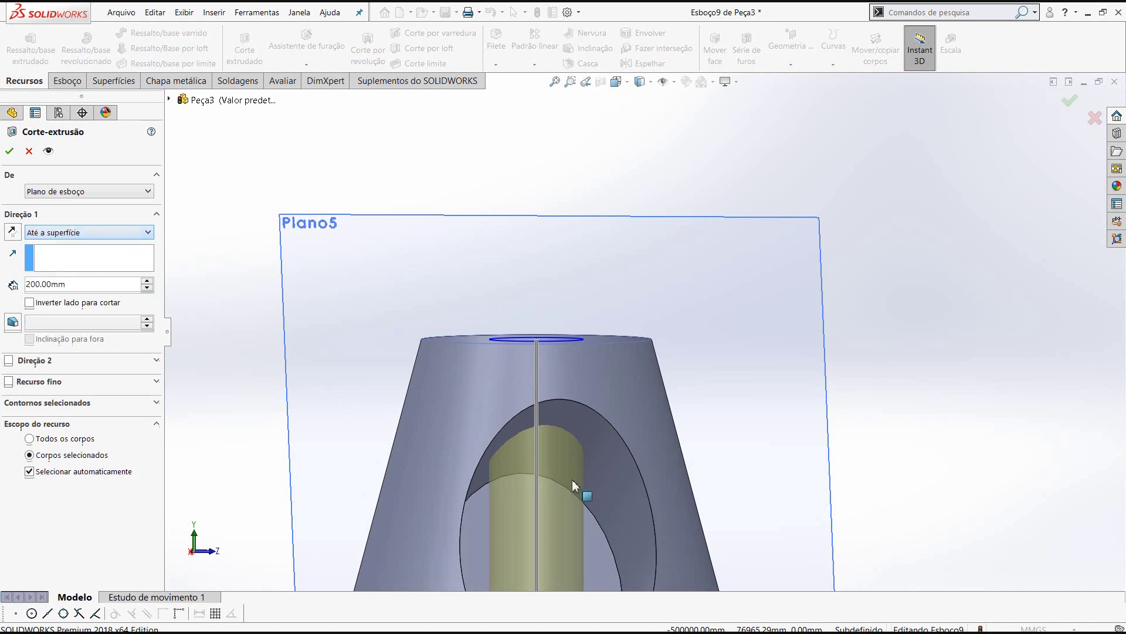
{"action": "left_click", "coordinate": [592, 456]}
{"action": "key", "text": "f"}
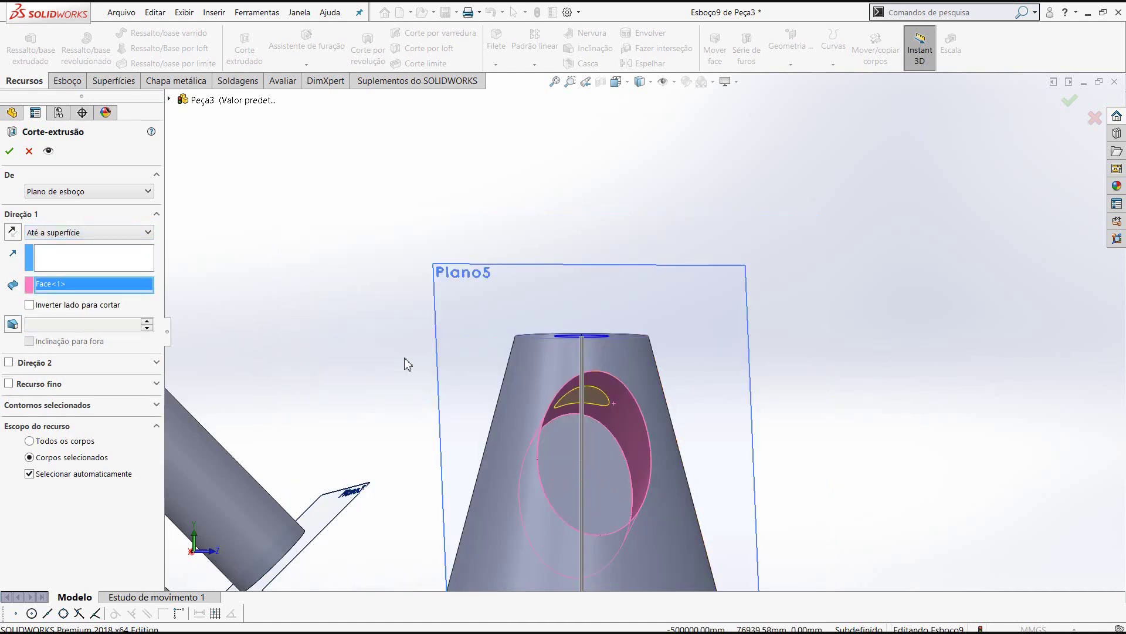
{"action": "middle_click_drag", "start_coordinate": [407, 364], "coordinate": [378, 422]}
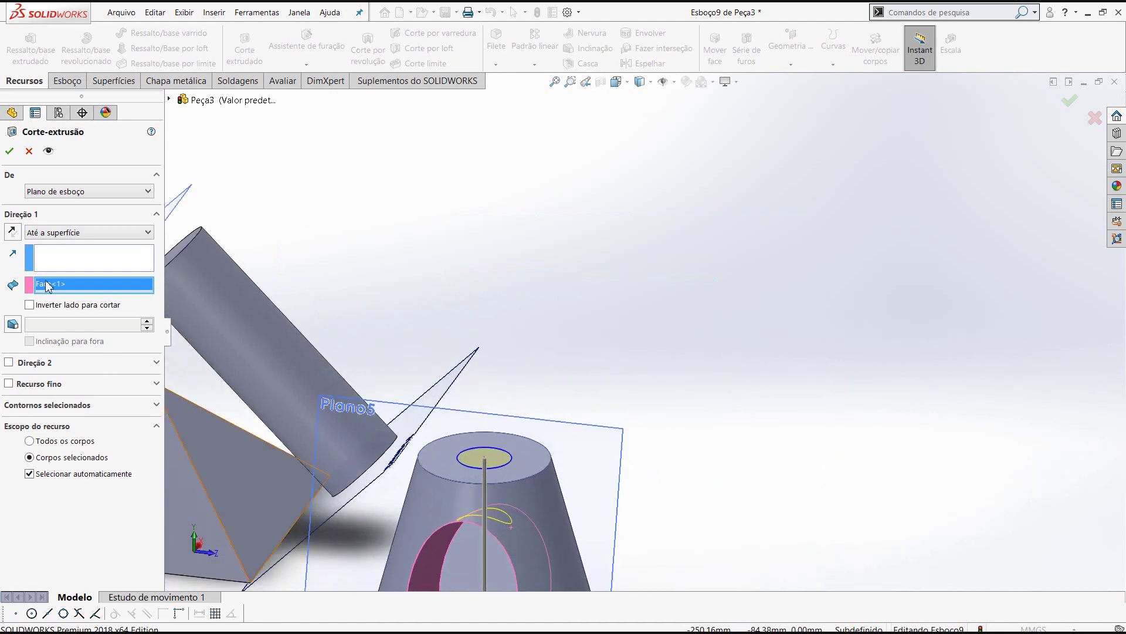
{"action": "left_click", "coordinate": [7, 153]}
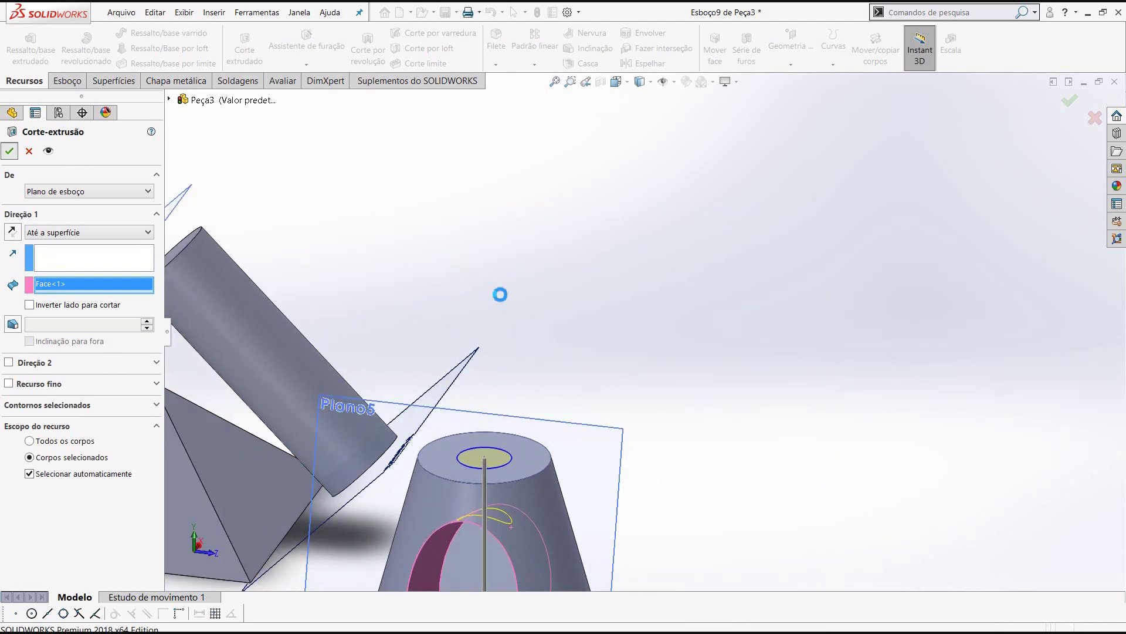
{"action": "mouse_move", "coordinate": [498, 392]}
{"action": "middle_mouse_down"}
{"action": "mouse_move", "coordinate": [516, 204]}
{"action": "mouse_move", "coordinate": [449, 420]}
{"action": "mouse_move", "coordinate": [626, 519]}
{"action": "mouse_move", "coordinate": [707, 349]}
{"action": "mouse_move", "coordinate": [655, 305]}
{"action": "mouse_move", "coordinate": [633, 231]}
{"action": "mouse_move", "coordinate": [634, 352]}
{"action": "mouse_move", "coordinate": [712, 287]}
{"action": "mouse_move", "coordinate": [674, 358]}
{"action": "mouse_move", "coordinate": [602, 277]}
{"action": "mouse_move", "coordinate": [621, 329]}
{"action": "mouse_move", "coordinate": [646, 309]}
{"action": "mouse_move", "coordinate": [684, 321]}
{"action": "mouse_move", "coordinate": [727, 296]}
{"action": "middle_mouse_up"}
{"action": "scroll", "coordinate": [672, 358], "scroll_direction": "down", "scroll_amount": 3}
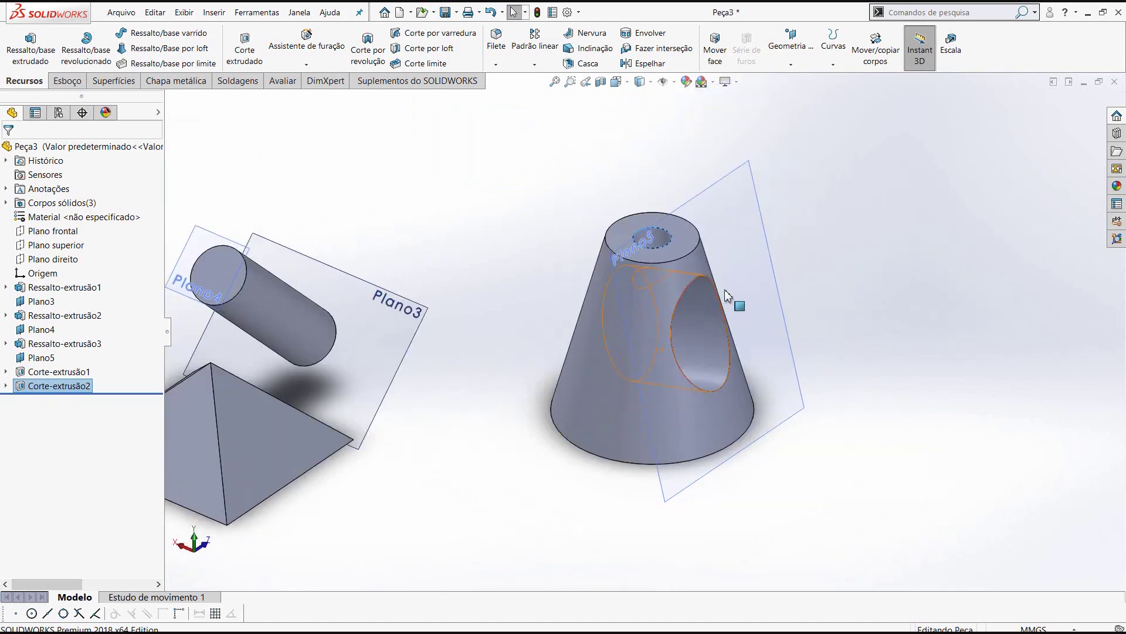
{"action": "left_click", "coordinate": [823, 264]}
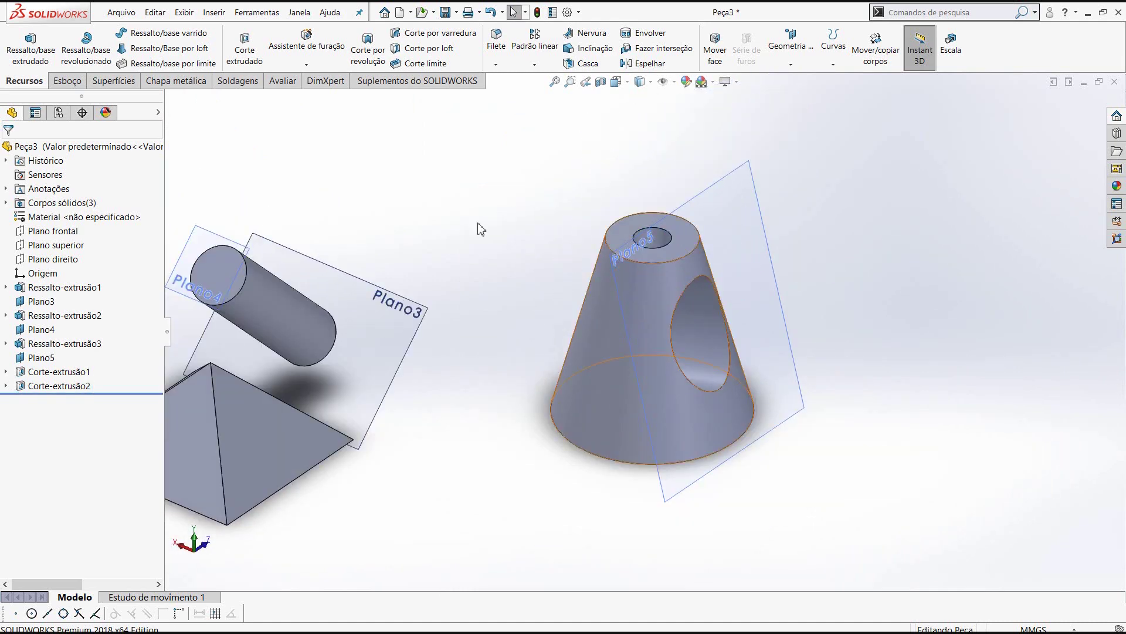
Step: Fillet the cone's top outer edge and the top hole's rim at 5 mm radius
{"action": "scroll", "coordinate": [648, 289], "scroll_direction": "down", "scroll_amount": 3}
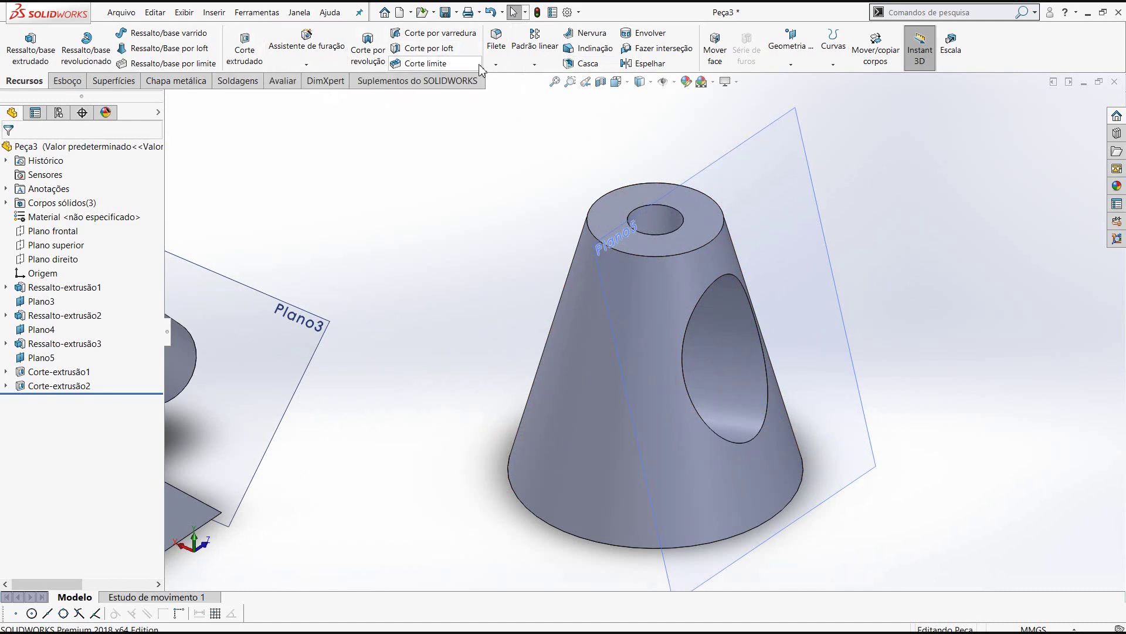
{"action": "left_click", "coordinate": [613, 197]}
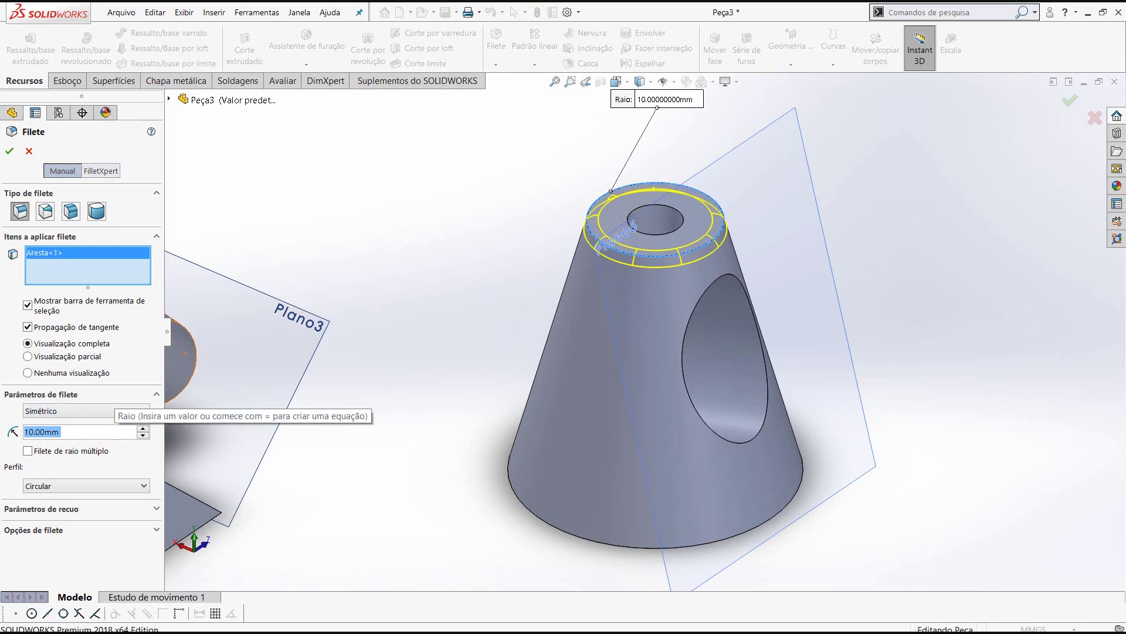
{"action": "type", "text": "5"}
{"action": "key", "text": "Return"}
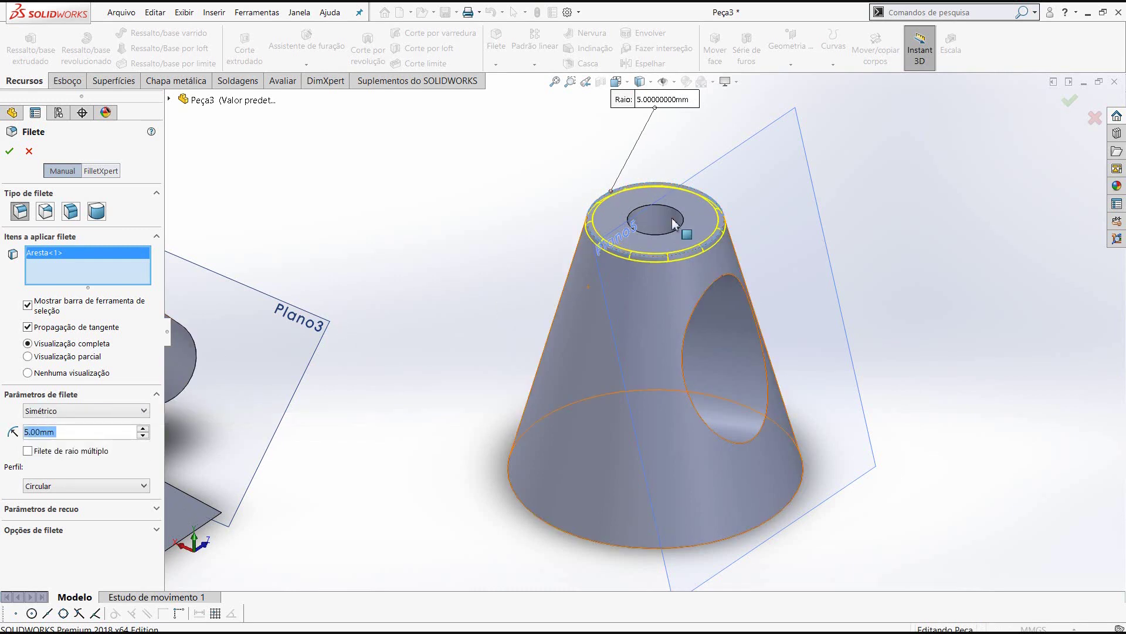
{"action": "scroll", "coordinate": [654, 232], "scroll_direction": "down", "scroll_amount": 3}
{"action": "scroll", "coordinate": [601, 249], "scroll_direction": "down", "scroll_amount": 3}
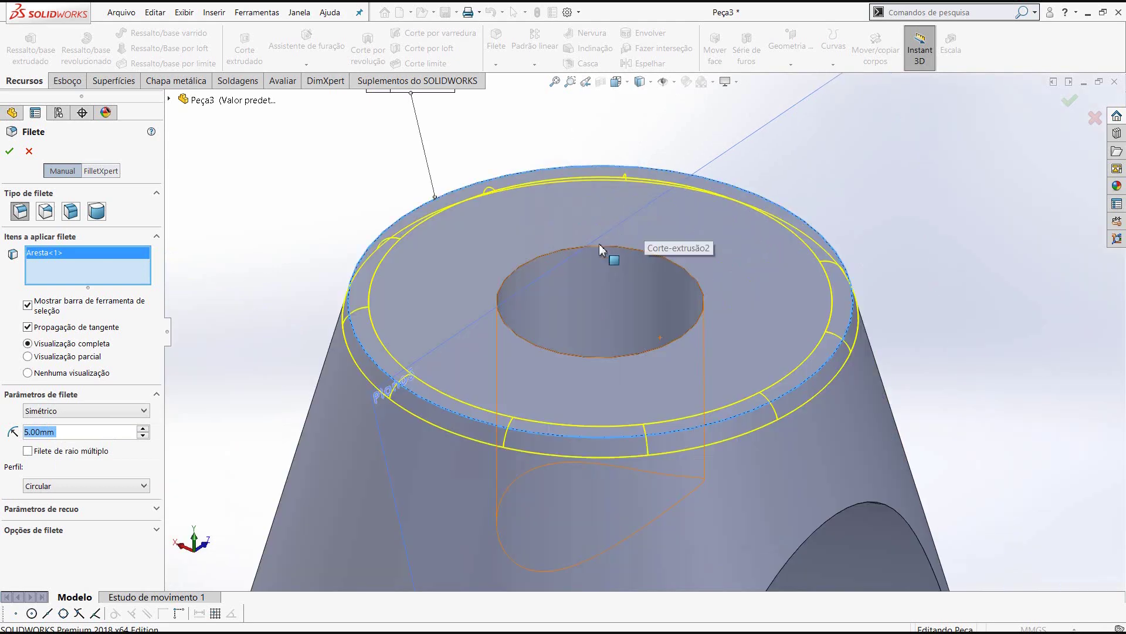
{"action": "left_click", "coordinate": [536, 264]}
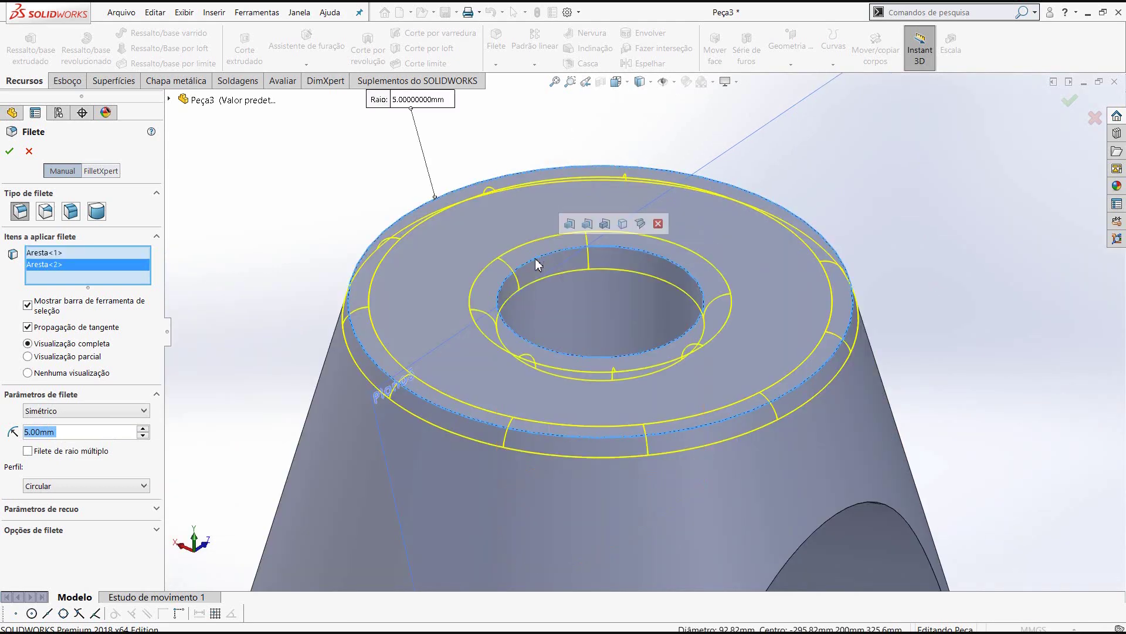
{"action": "scroll", "coordinate": [779, 482], "scroll_direction": "up", "scroll_amount": 5}
{"action": "scroll", "coordinate": [714, 587], "scroll_direction": "up", "scroll_amount": 2}
{"action": "scroll", "coordinate": [716, 533], "scroll_direction": "down", "scroll_amount": 2}
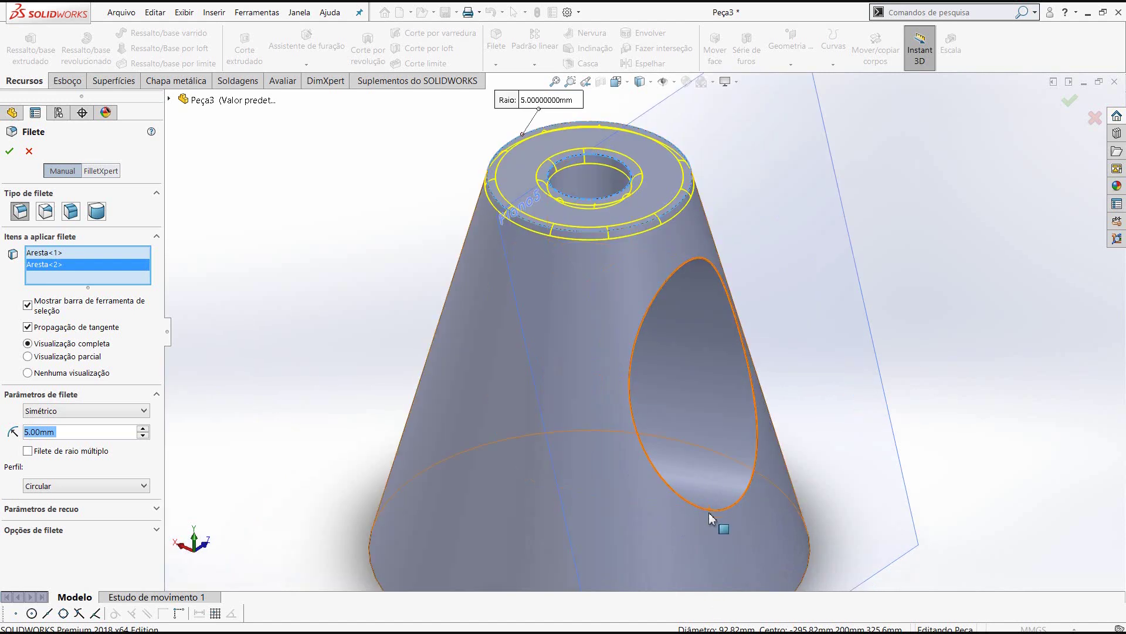
Step: Add the side pocket's rim to the 5 mm fillet and confirm it as Filete1
{"action": "left_click", "coordinate": [548, 484]}
{"action": "middle_click_drag", "start_coordinate": [515, 428], "coordinate": [620, 392]}
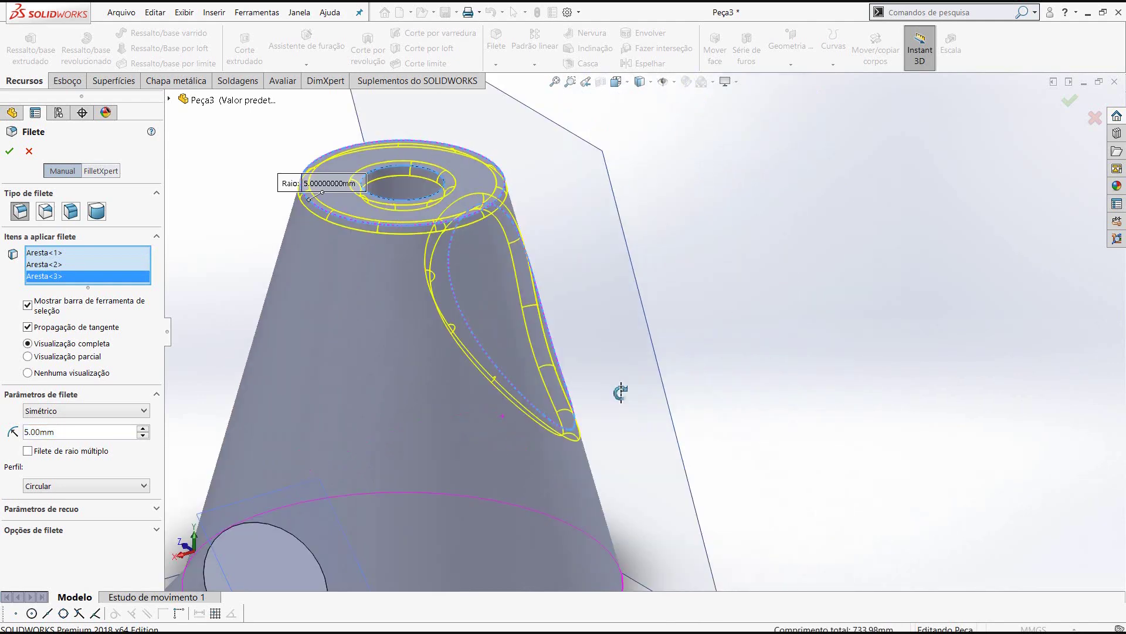
{"action": "scroll", "coordinate": [620, 392], "scroll_direction": "up", "scroll_amount": 3}
{"action": "scroll", "coordinate": [610, 443], "scroll_direction": "down", "scroll_amount": 5}
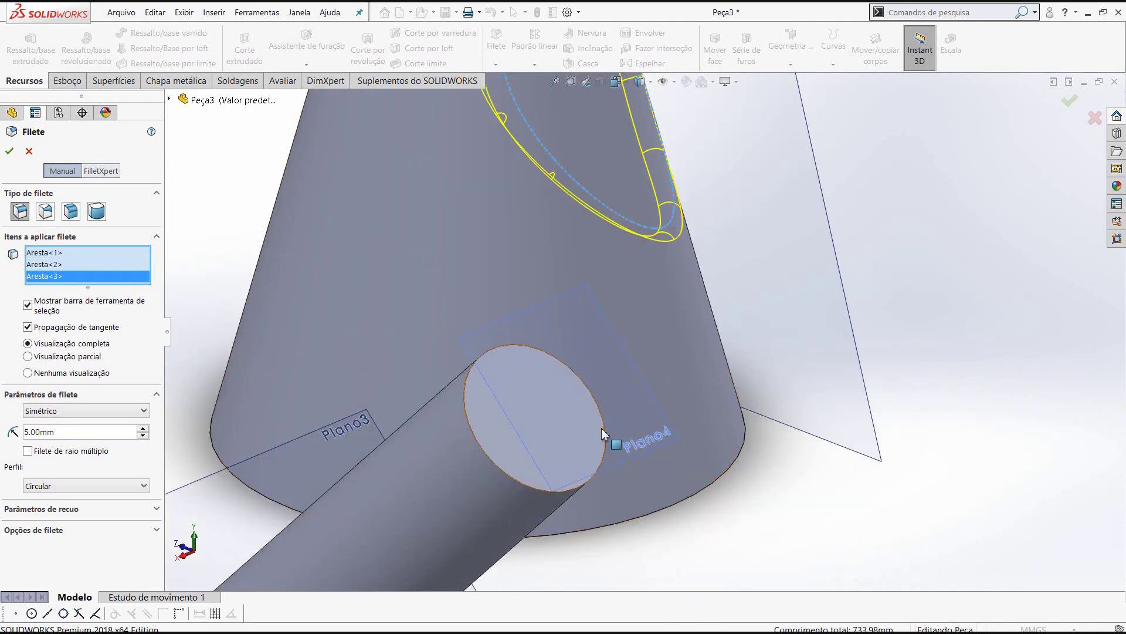
{"action": "scroll", "coordinate": [579, 440], "scroll_direction": "down", "scroll_amount": 3}
{"action": "scroll", "coordinate": [578, 440], "scroll_direction": "up", "scroll_amount": 1}
{"action": "scroll", "coordinate": [573, 423], "scroll_direction": "up", "scroll_amount": 4}
{"action": "scroll", "coordinate": [788, 389], "scroll_direction": "up", "scroll_amount": 2}
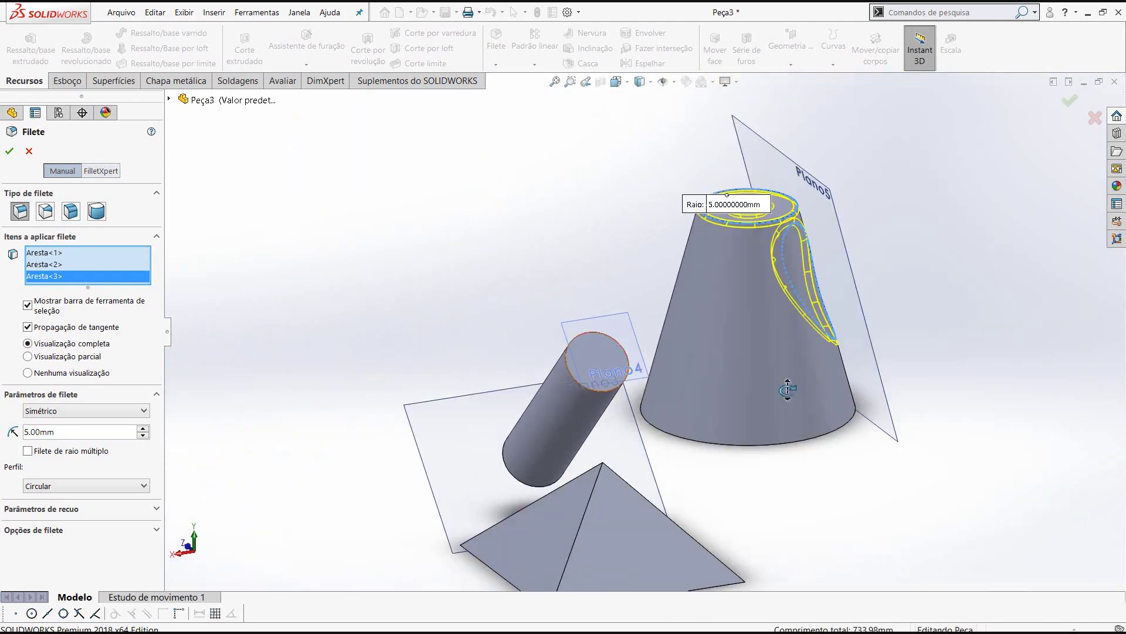
{"action": "middle_click_drag", "start_coordinate": [787, 389], "coordinate": [844, 382]}
{"action": "scroll", "coordinate": [997, 393], "scroll_direction": "down", "scroll_amount": 2}
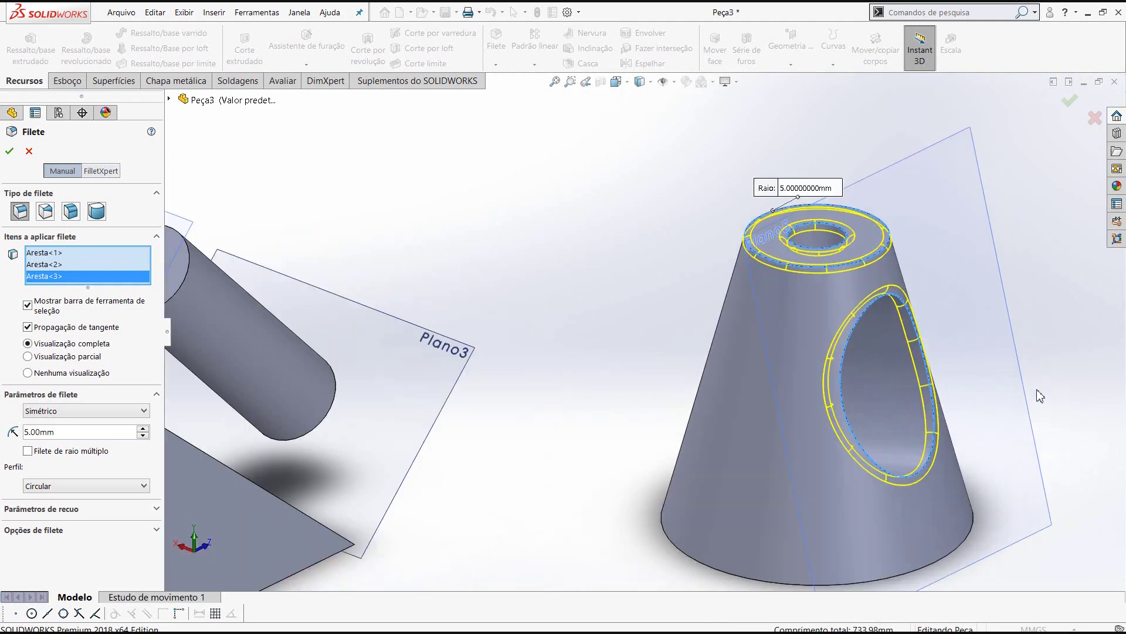
{"action": "scroll", "coordinate": [1002, 397], "scroll_direction": "down", "scroll_amount": 1}
{"action": "scroll", "coordinate": [986, 381], "scroll_direction": "down", "scroll_amount": 2}
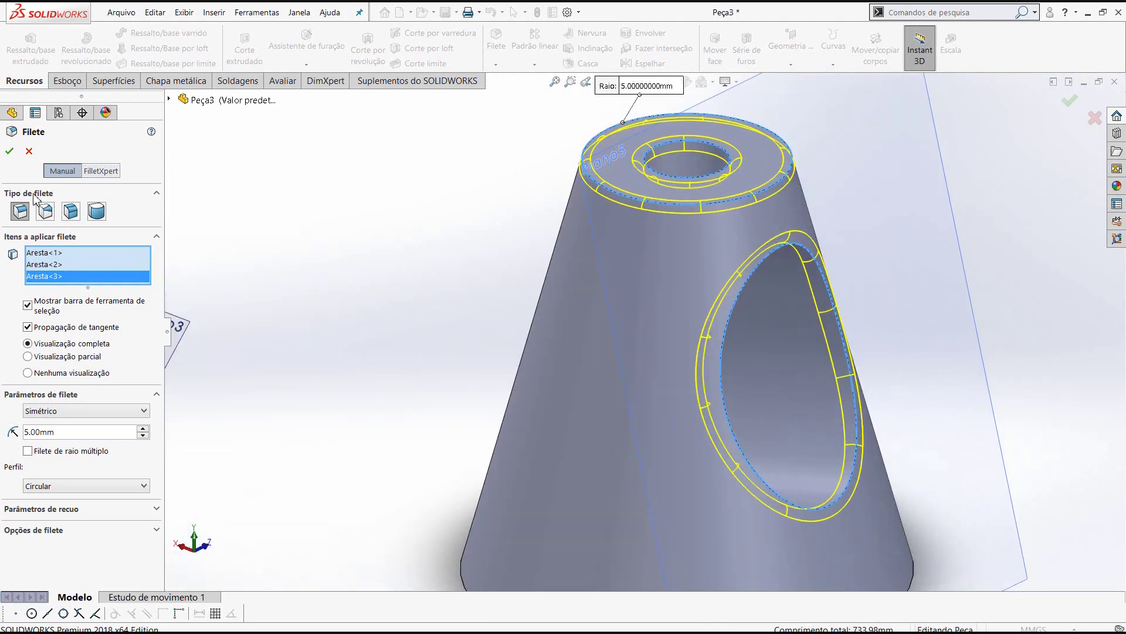
{"action": "left_click", "coordinate": [11, 151]}
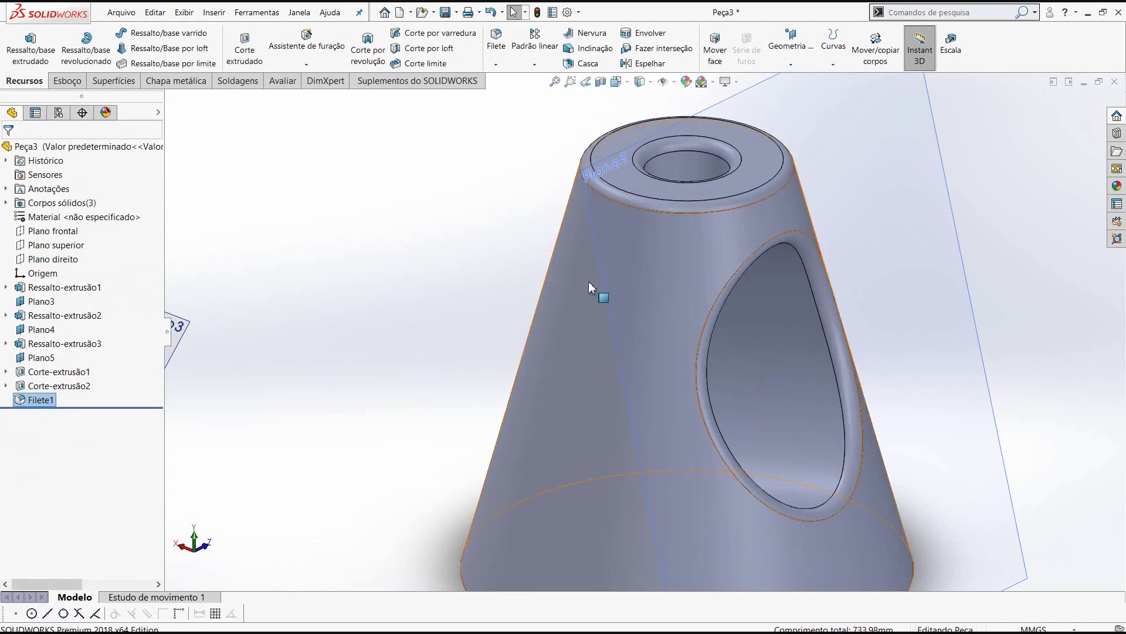
{"action": "scroll", "coordinate": [589, 280], "scroll_direction": "up", "scroll_amount": 3}
{"action": "mouse_move", "coordinate": [606, 291]}
{"action": "middle_mouse_down"}
{"action": "mouse_move", "coordinate": [573, 242]}
{"action": "mouse_move", "coordinate": [599, 261]}
{"action": "middle_mouse_up"}
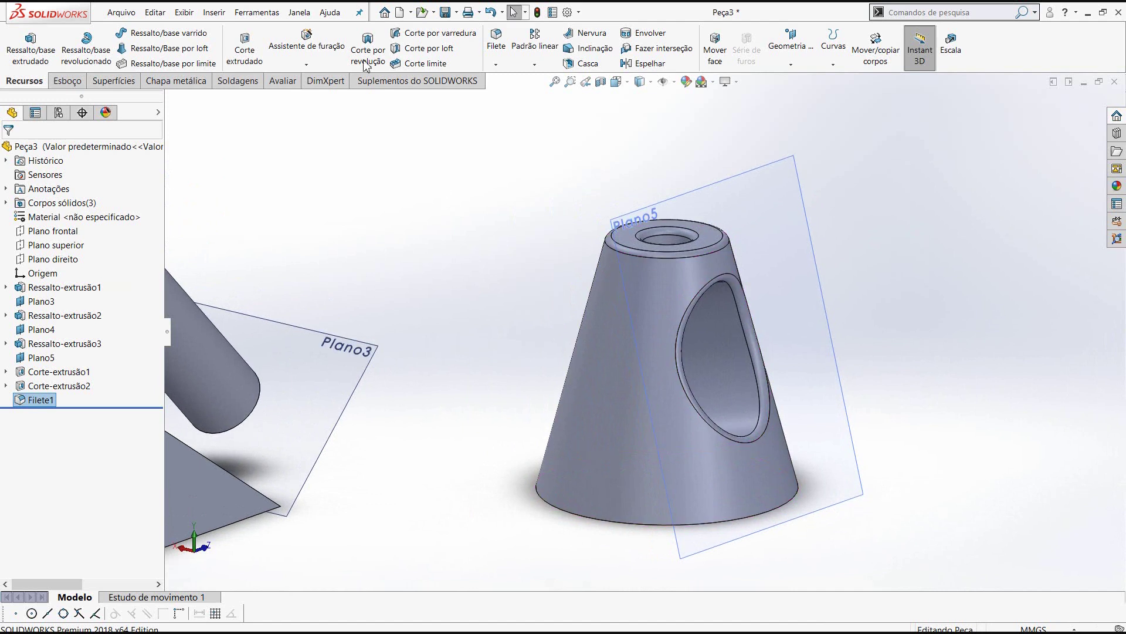
Step: Fillet the cone's bottom edge at 5.00 mm as Filete2
{"action": "left_click", "coordinate": [498, 46]}
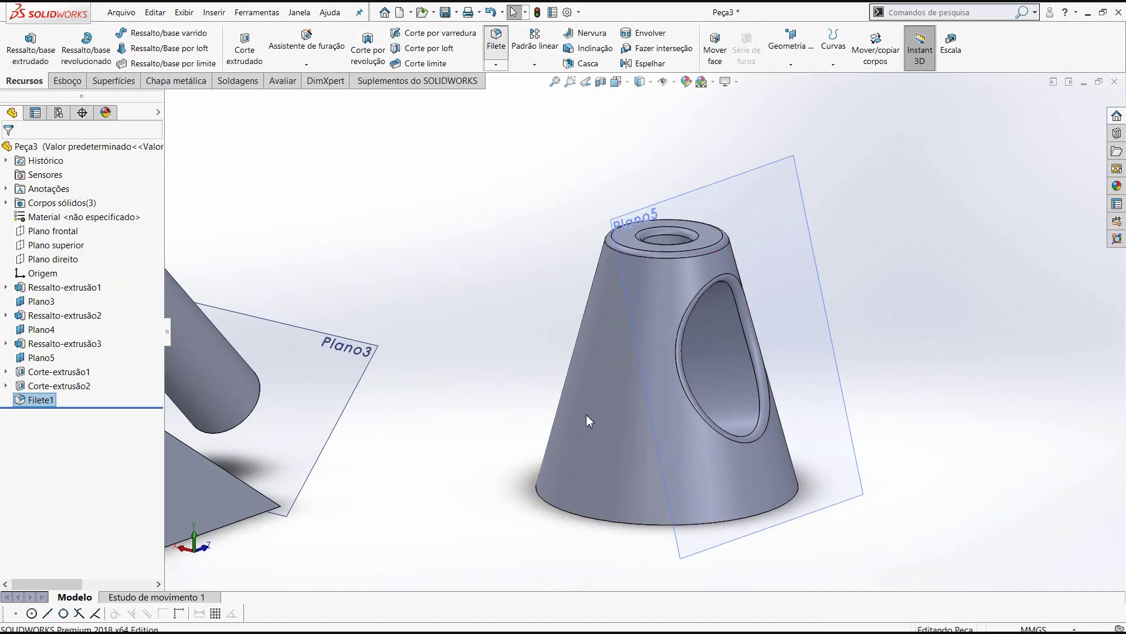
{"action": "left_click", "coordinate": [599, 523]}
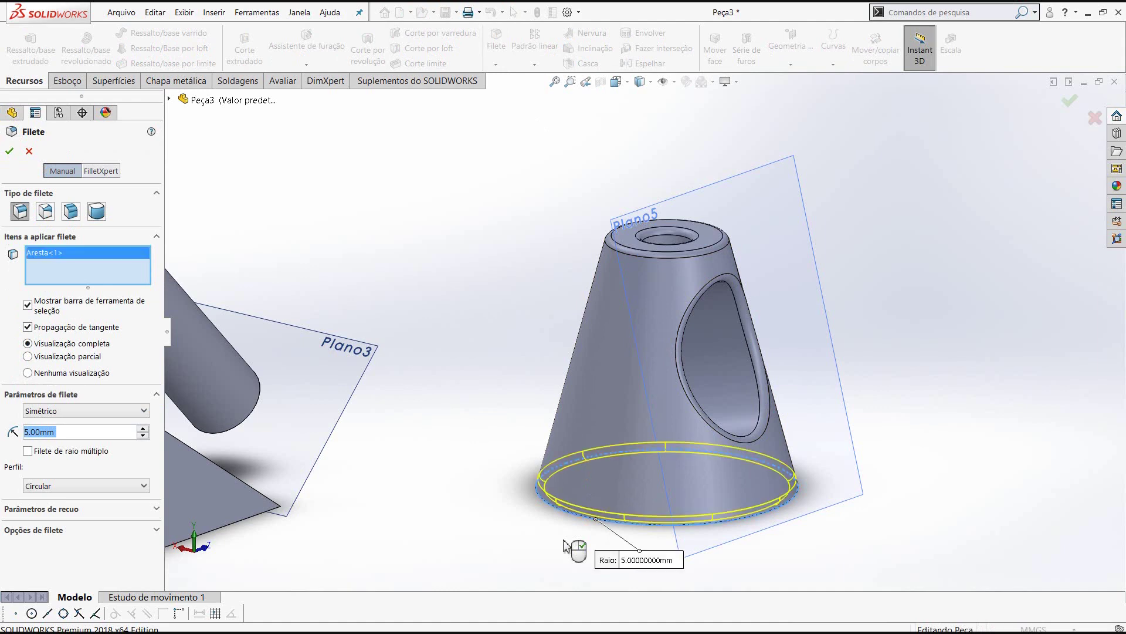
{"action": "left_click", "coordinate": [10, 152]}
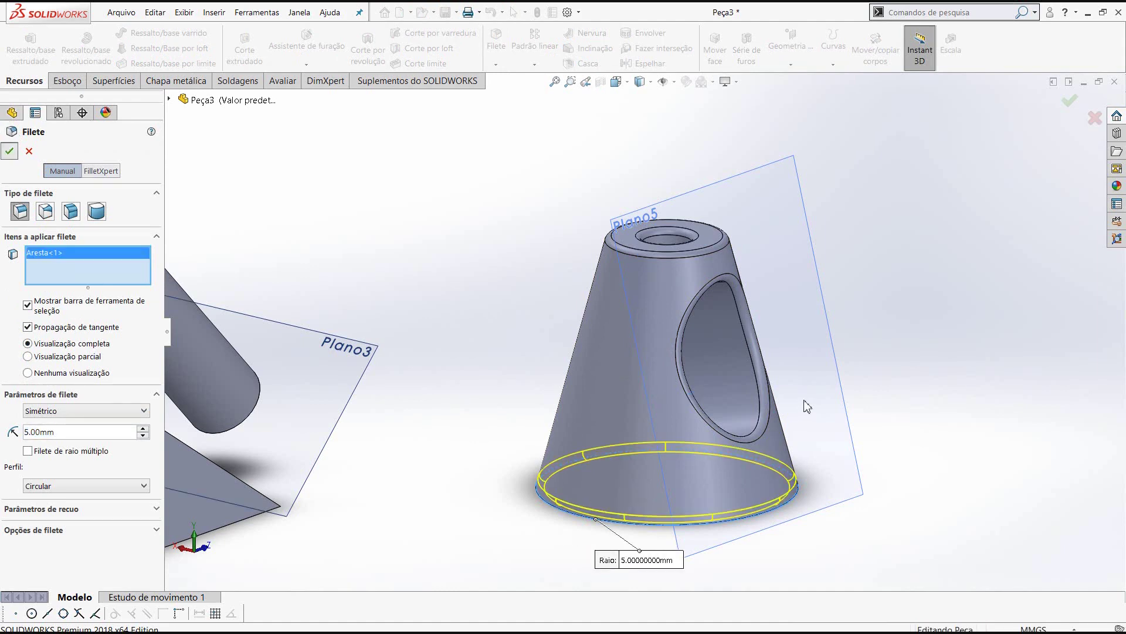
{"action": "scroll", "coordinate": [807, 413], "scroll_direction": "up", "scroll_amount": 1}
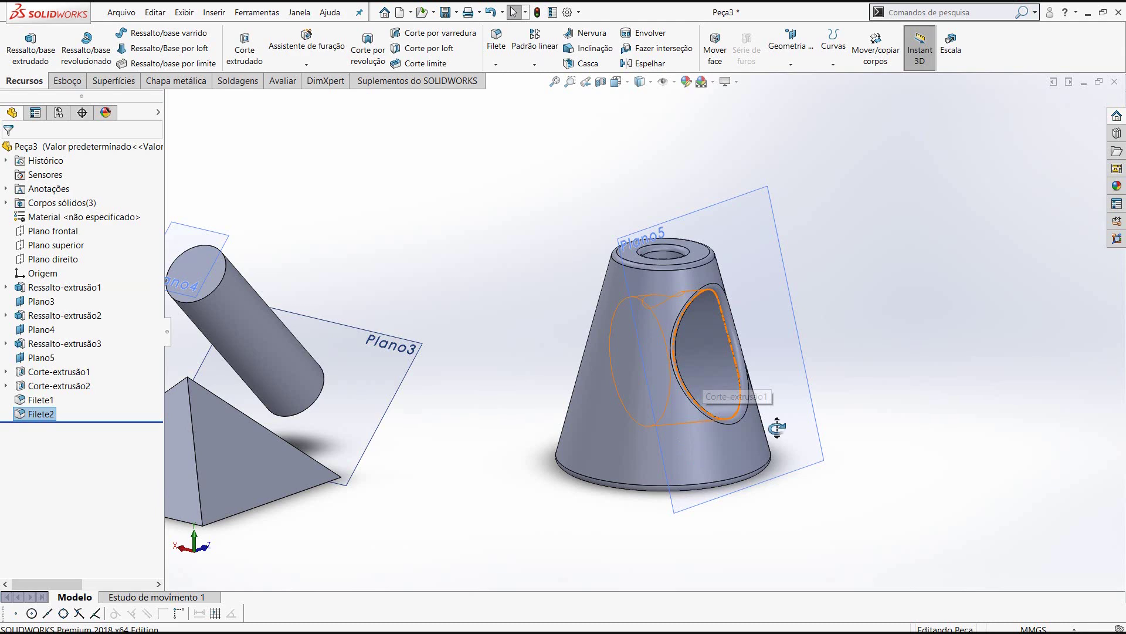
{"action": "middle_click_drag", "start_coordinate": [779, 428], "coordinate": [676, 426]}
{"action": "scroll", "coordinate": [677, 421], "scroll_direction": "up", "scroll_amount": 2}
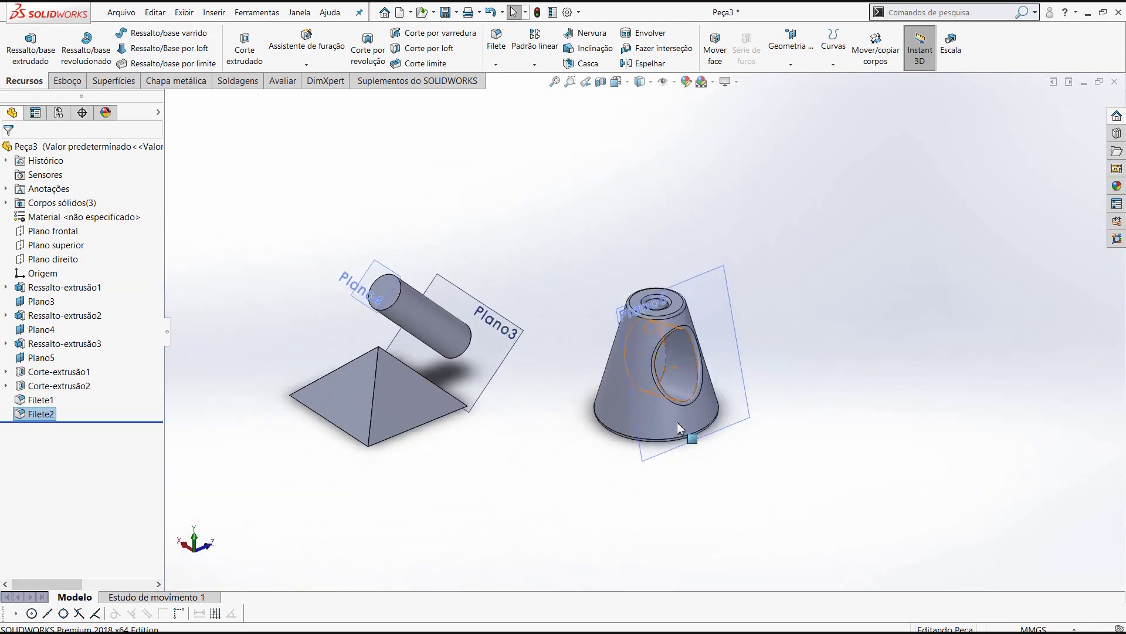
{"action": "scroll", "coordinate": [653, 265], "scroll_direction": "down", "scroll_amount": 3}
{"action": "mouse_move", "coordinate": [654, 266]}
{"action": "middle_mouse_down"}
{"action": "mouse_move", "coordinate": [622, 215]}
{"action": "mouse_move", "coordinate": [653, 274]}
{"action": "mouse_move", "coordinate": [692, 293]}
{"action": "mouse_move", "coordinate": [684, 322]}
{"action": "mouse_move", "coordinate": [581, 216]}
{"action": "mouse_move", "coordinate": [673, 334]}
{"action": "mouse_move", "coordinate": [618, 327]}
{"action": "mouse_move", "coordinate": [594, 251]}
{"action": "mouse_move", "coordinate": [587, 314]}
{"action": "mouse_move", "coordinate": [654, 260]}
{"action": "mouse_move", "coordinate": [611, 301]}
{"action": "mouse_move", "coordinate": [624, 334]}
{"action": "mouse_move", "coordinate": [605, 338]}
{"action": "mouse_move", "coordinate": [619, 299]}
{"action": "mouse_move", "coordinate": [643, 345]}
{"action": "mouse_move", "coordinate": [639, 372]}
{"action": "mouse_move", "coordinate": [600, 221]}
{"action": "mouse_move", "coordinate": [689, 353]}
{"action": "middle_mouse_up"}
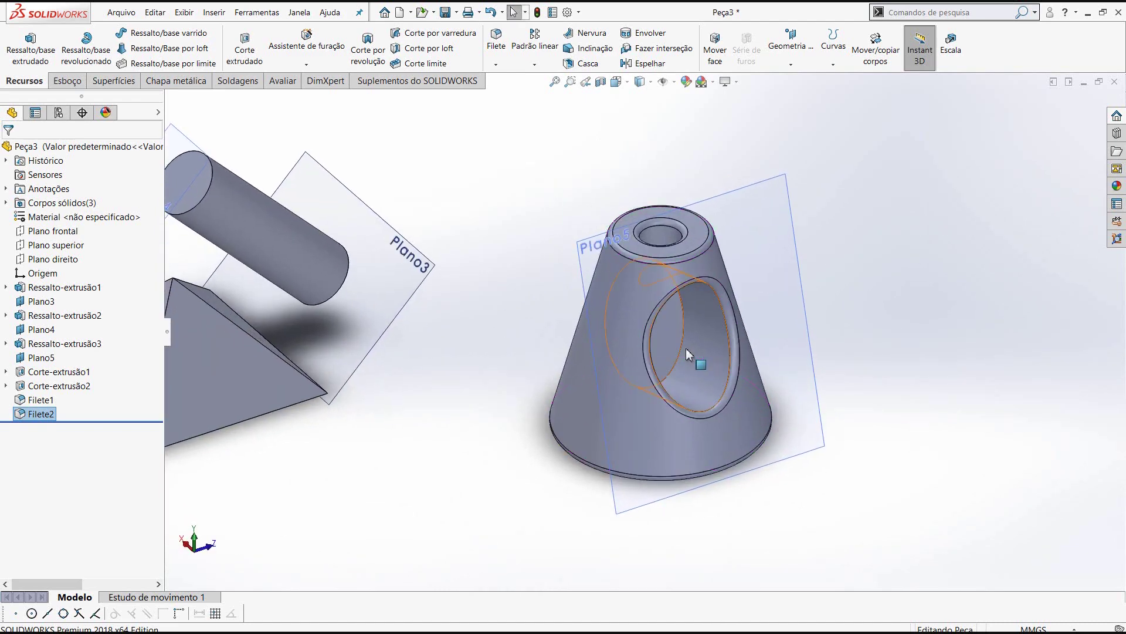
{"action": "scroll", "coordinate": [745, 332], "scroll_direction": "down", "scroll_amount": 2}
{"action": "scroll", "coordinate": [785, 354], "scroll_direction": "down", "scroll_amount": 2}
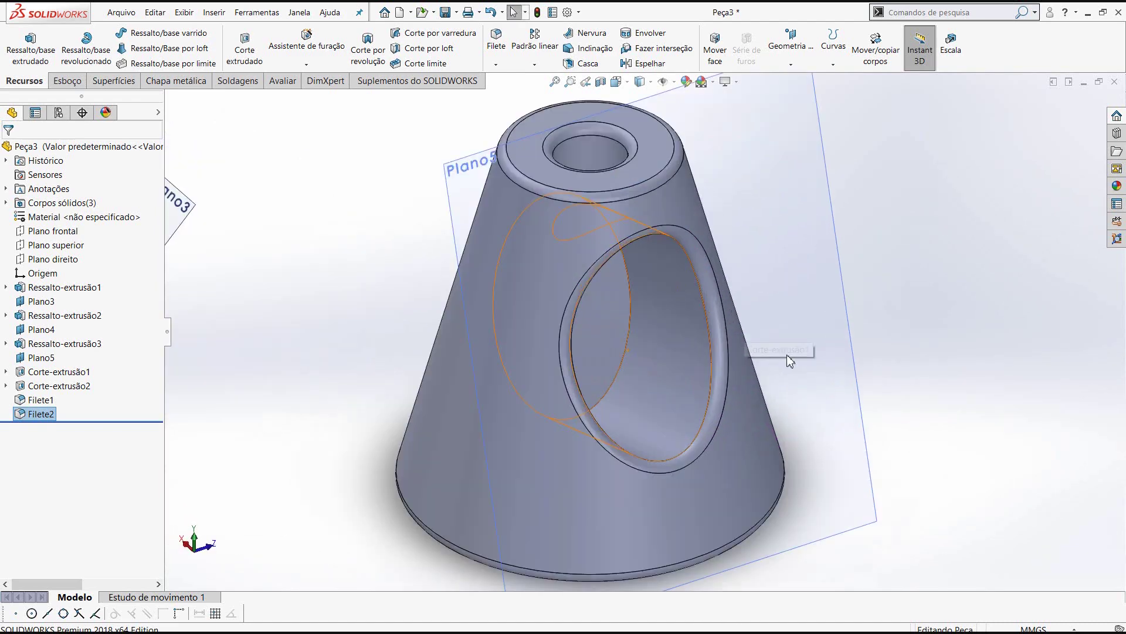